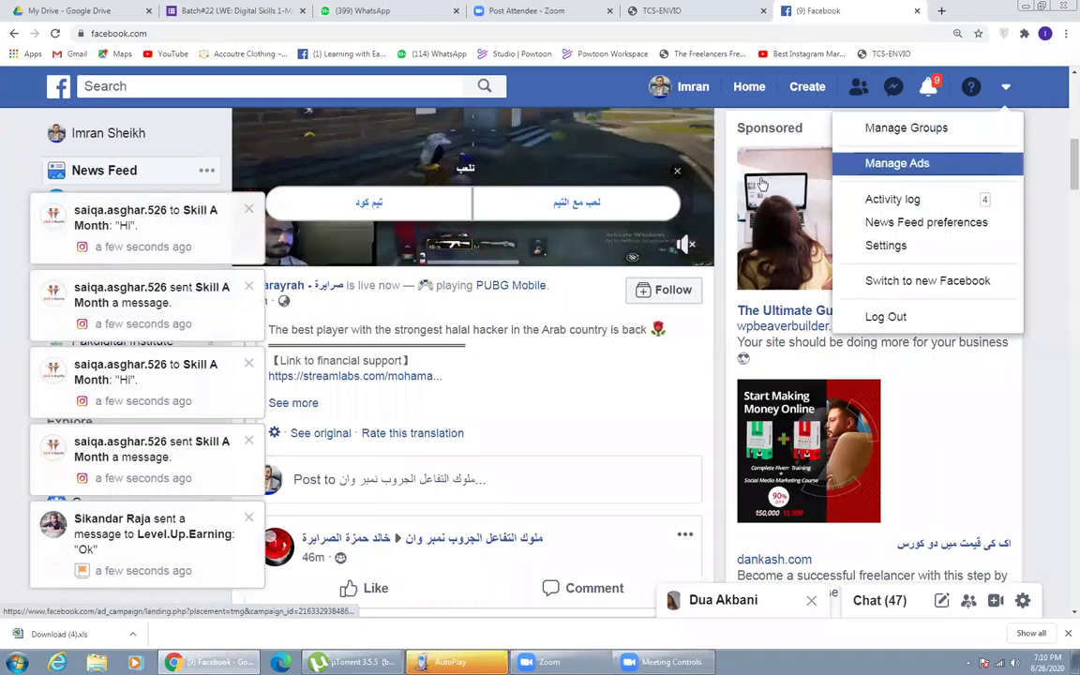
- Open Ads Manager for the ad account's campaigns and set Chrome zoom to 125%
left_click(412, 168)
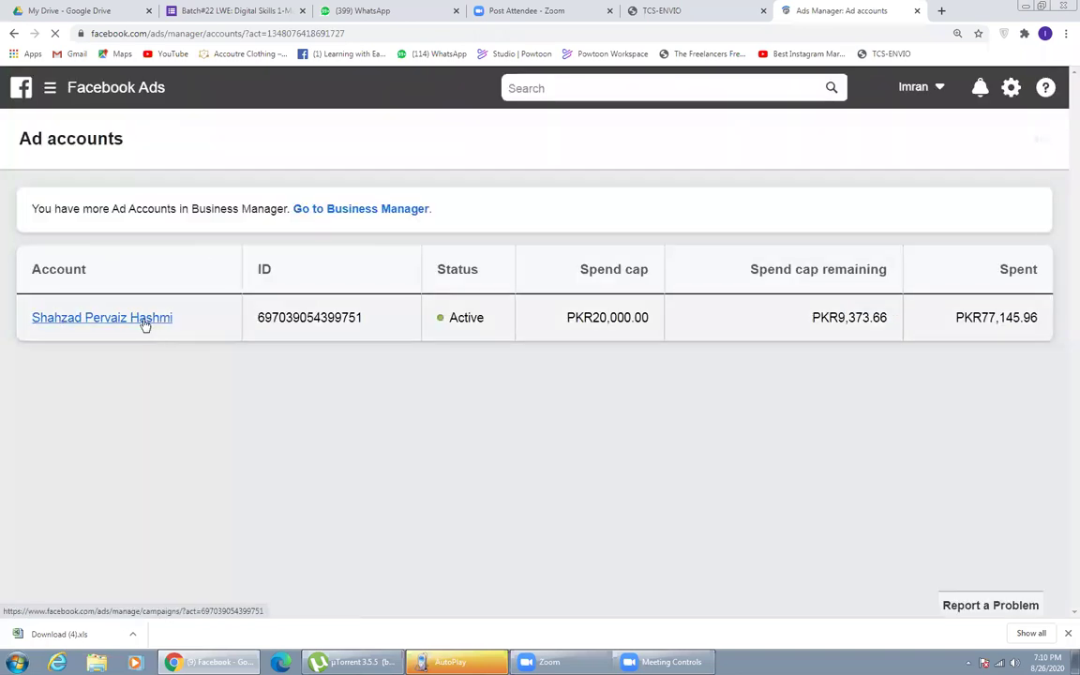
left_click(146, 320)
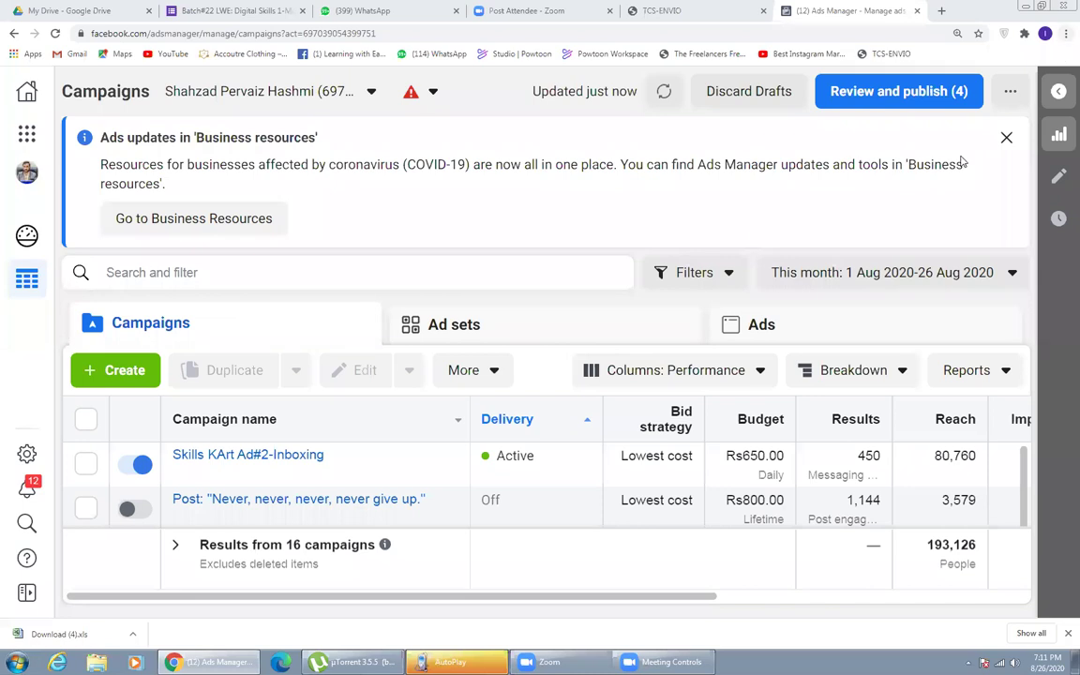
left_click(1064, 33)
left_click(984, 153)
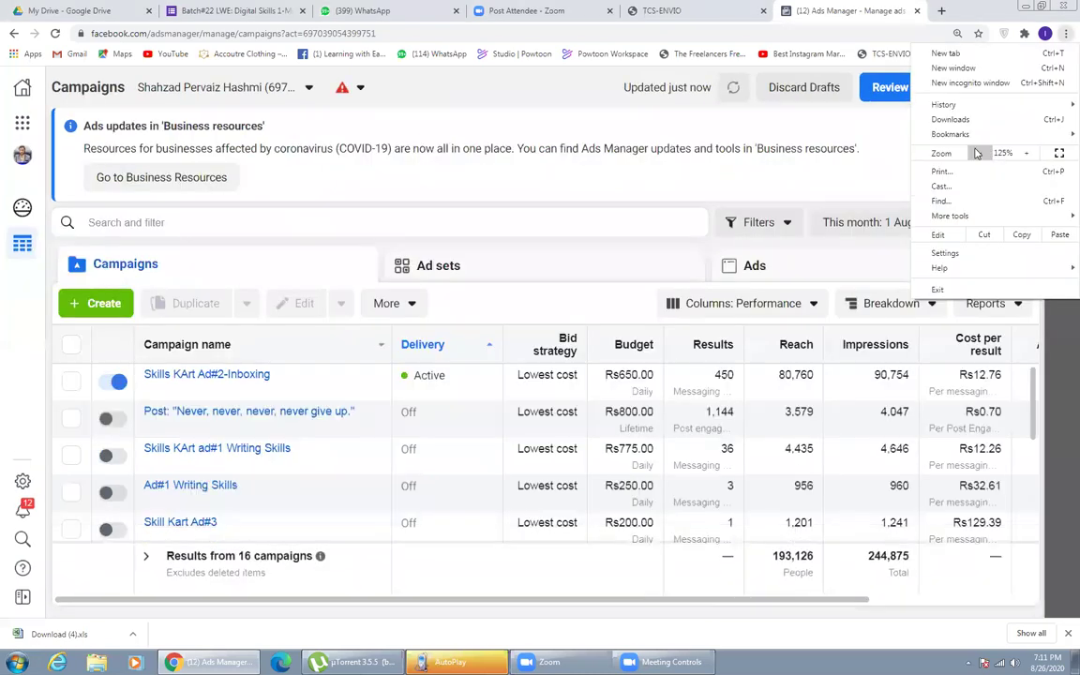
left_click(325, 204)
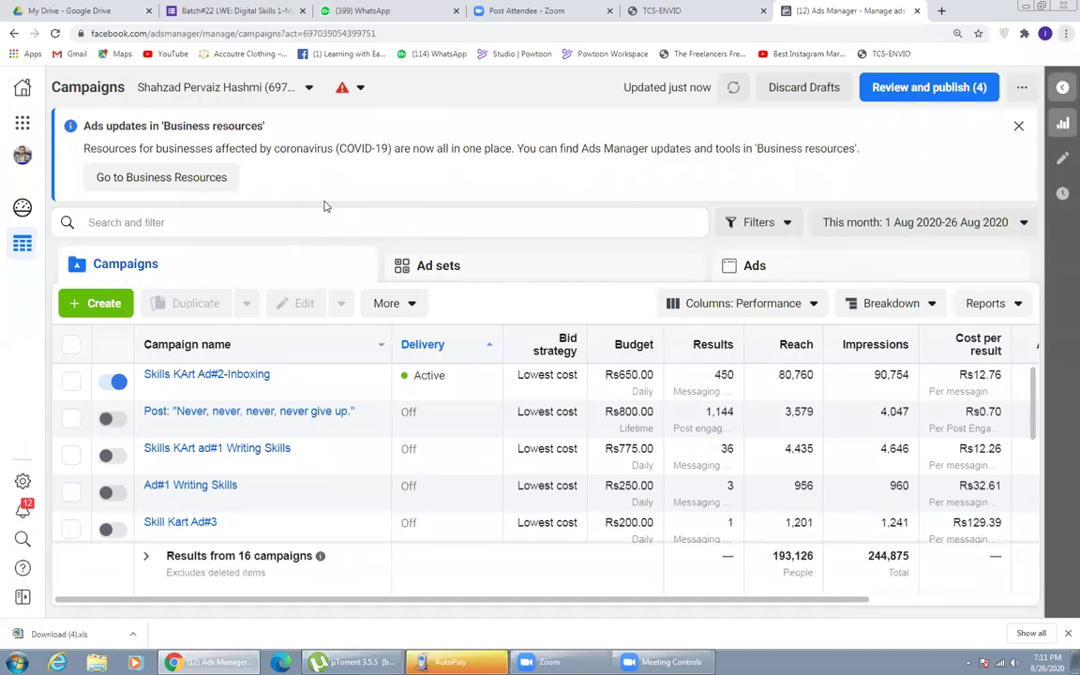
left_click(356, 209)
- Start a new campaign, dismiss the resume-draft prompt, and choose the Lead Generation objective
left_click(103, 301)
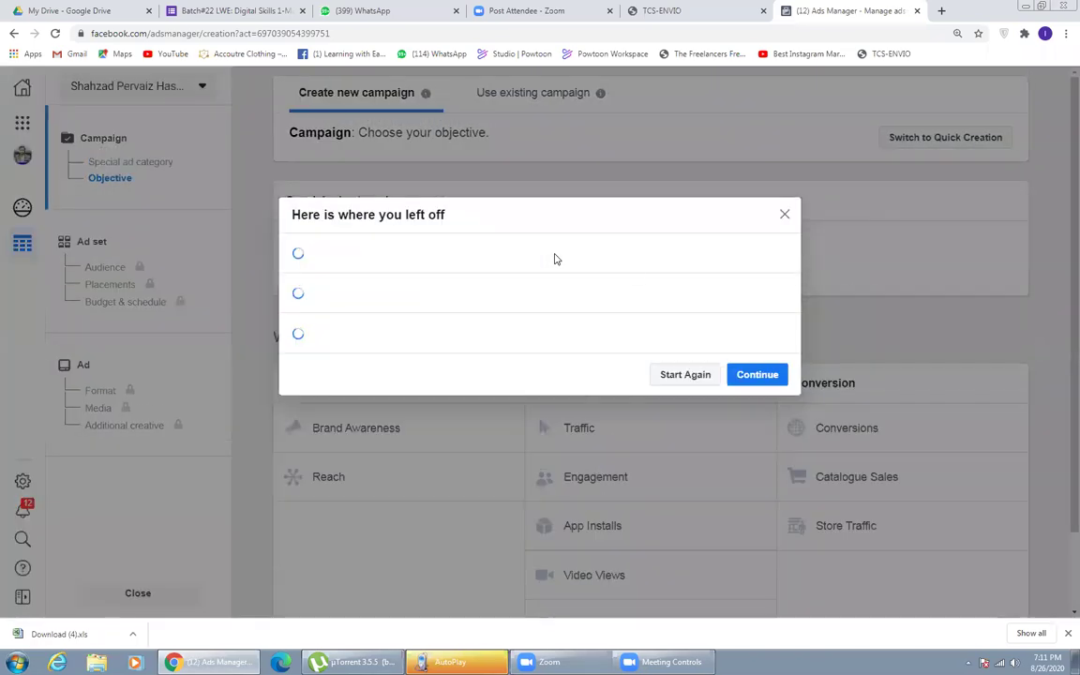
key("Escape")
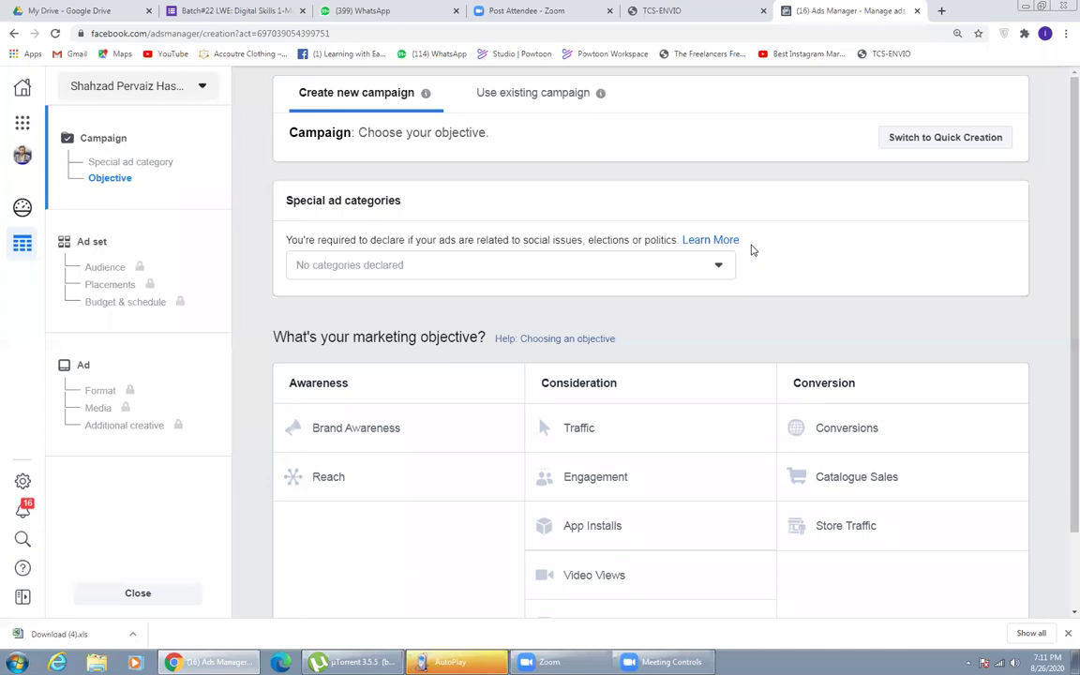
scroll(256, 402, "down", 1)
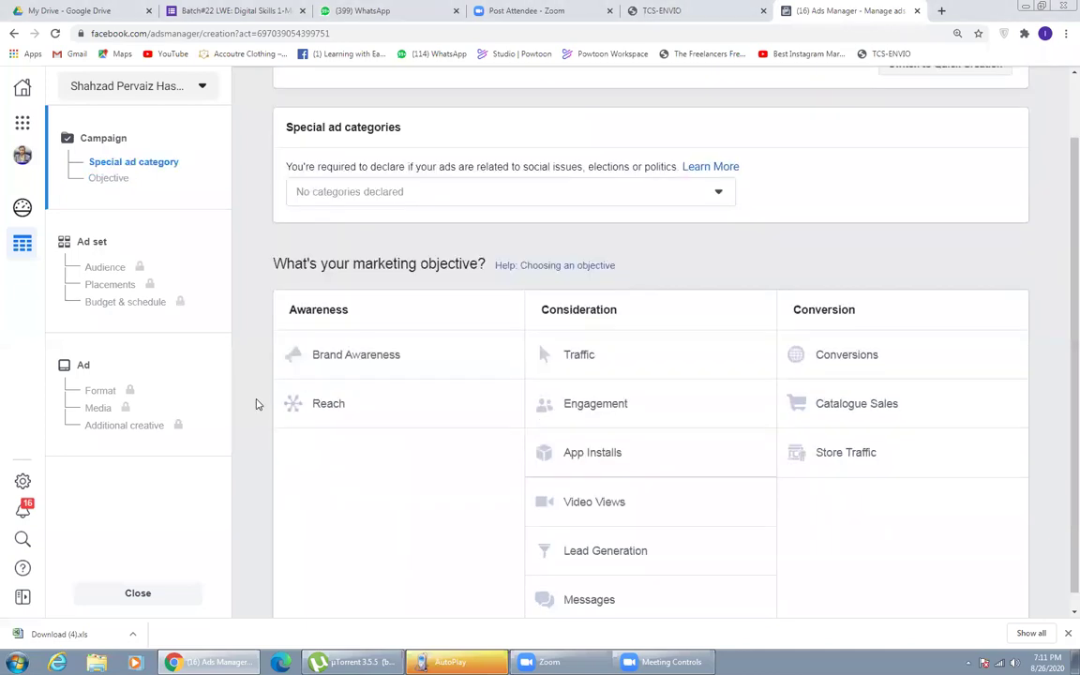
scroll(422, 366, "up", 1)
scroll(566, 470, "down", 1)
scroll(562, 497, "up", 1)
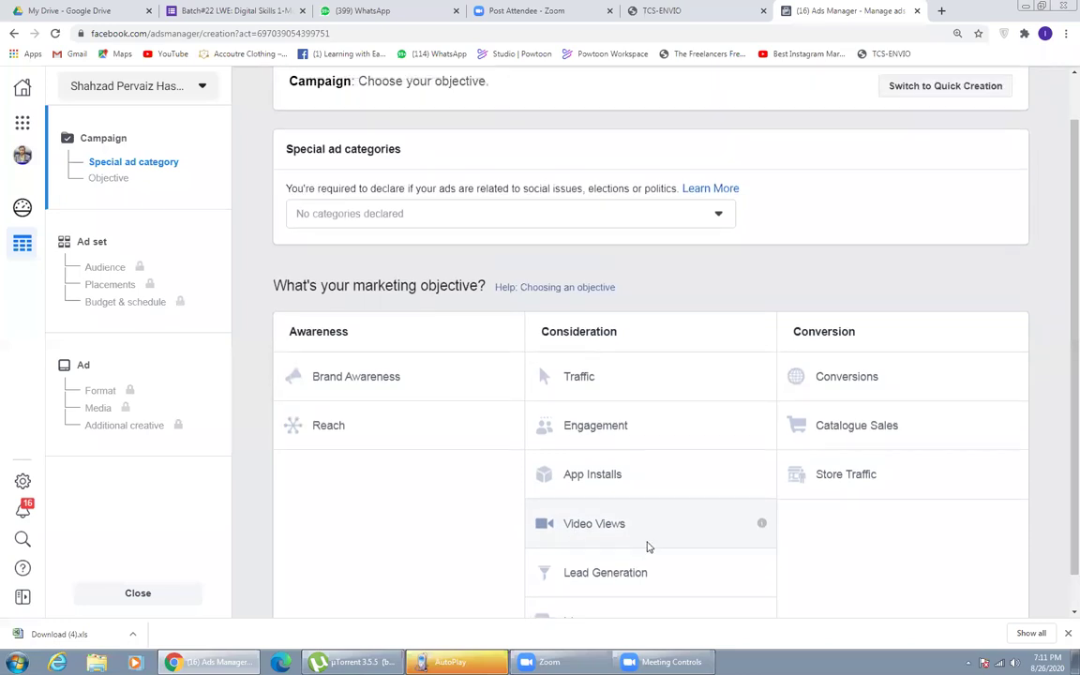
scroll(1060, 391, "down", 1)
scroll(890, 525, "up", 1)
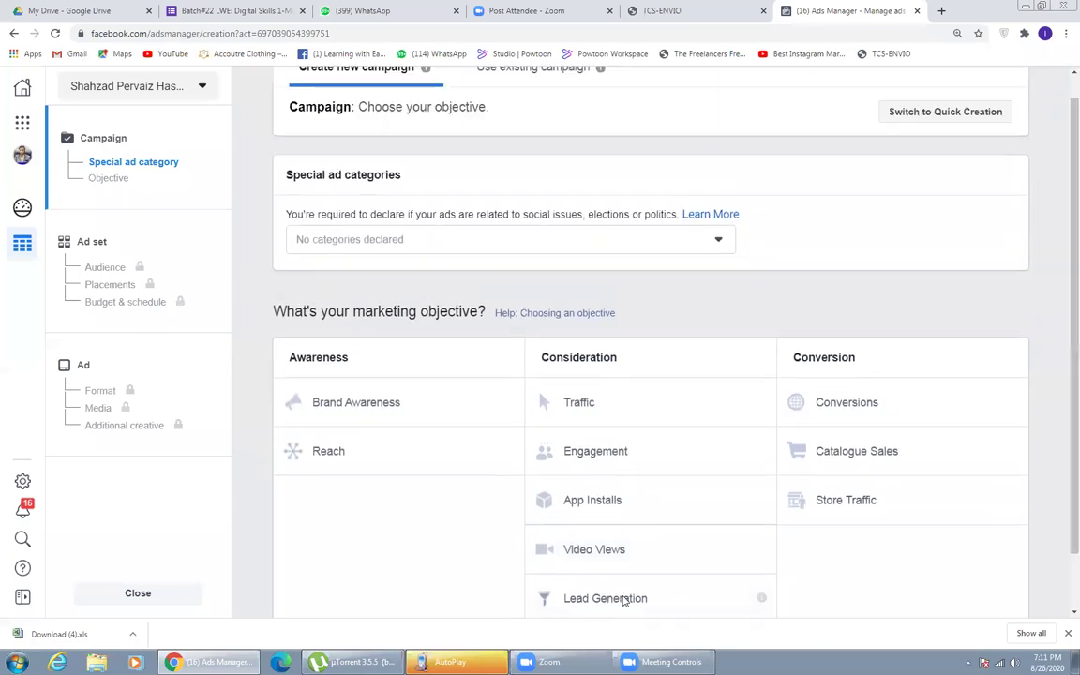
left_click(599, 597)
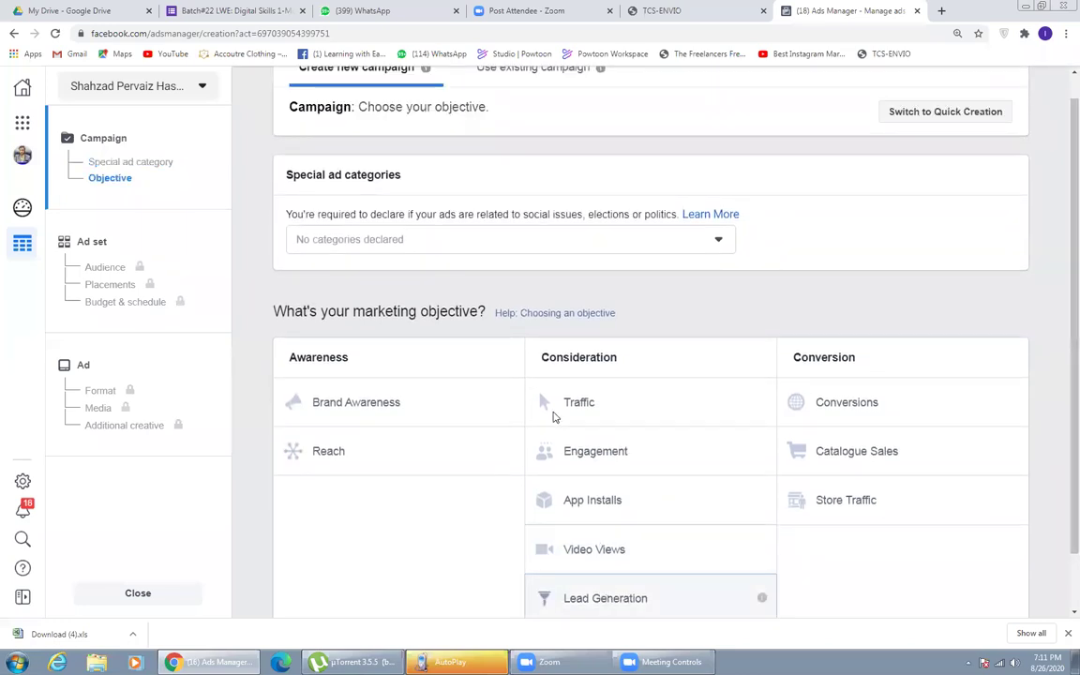
- Name the campaign Lead Generation Ad#1, turn off campaign budget optimisation, and continue
scroll(1043, 474, "down", 4)
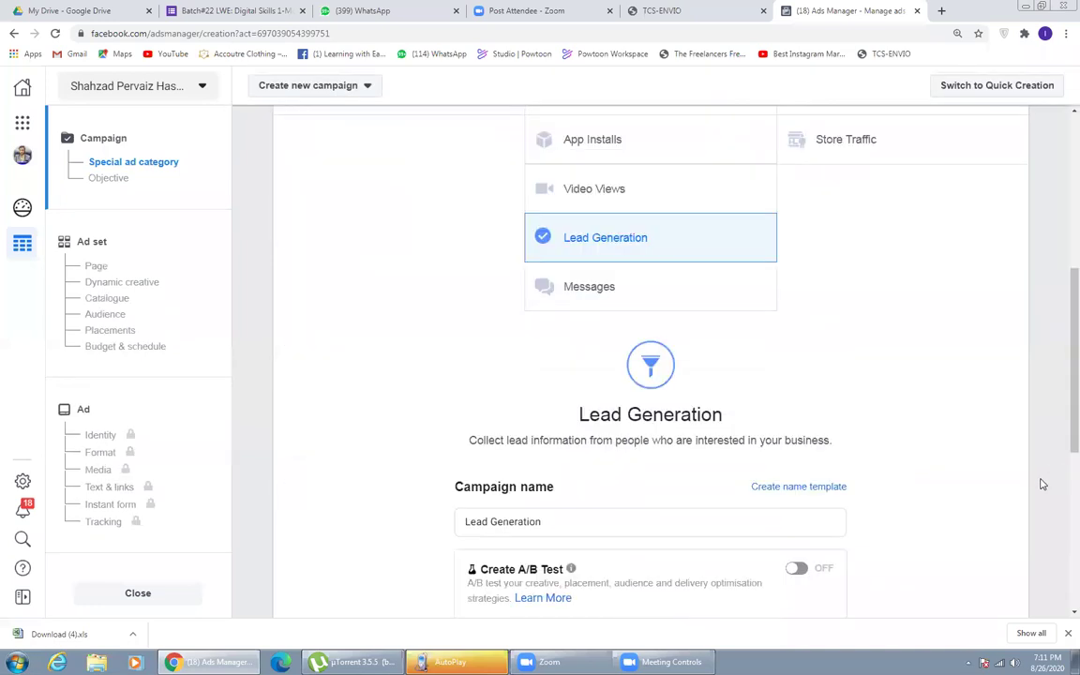
scroll(1043, 484, "down", 4)
scroll(783, 403, "up", 1)
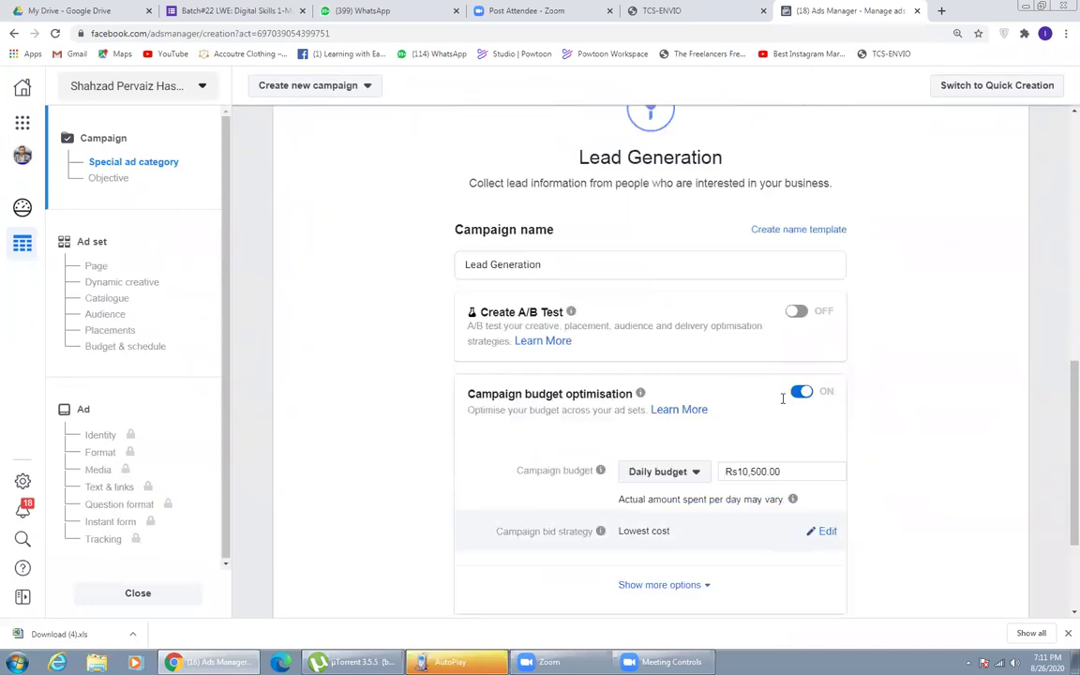
scroll(784, 403, "up", 1)
left_click(550, 394)
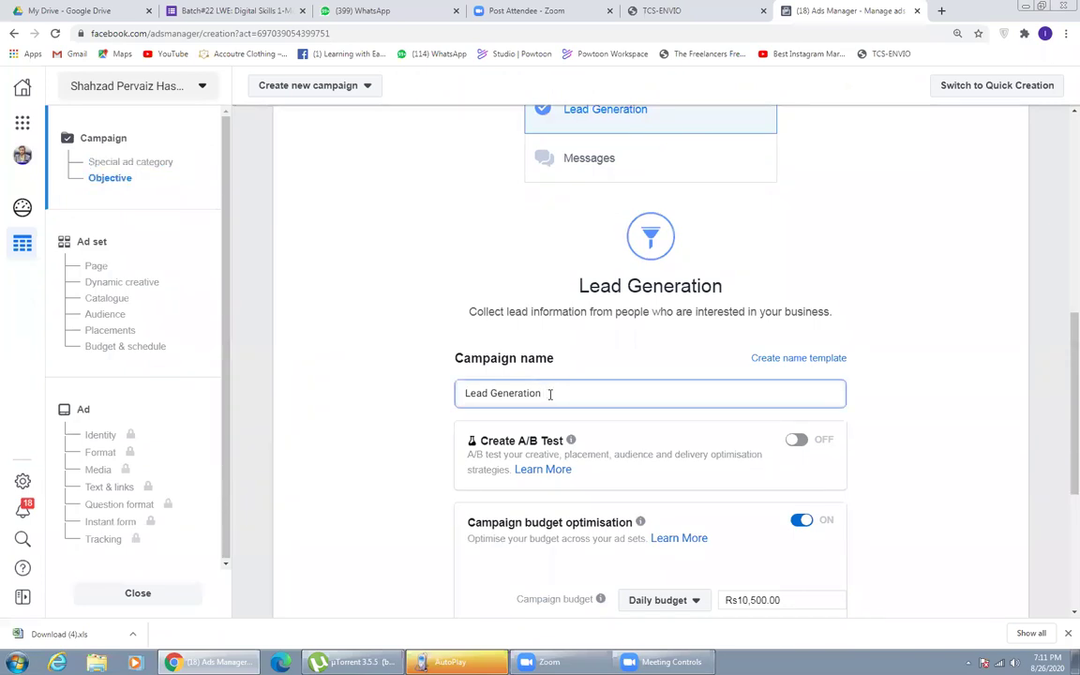
type("AB")
type("#1")
scroll(898, 531, "down", 1)
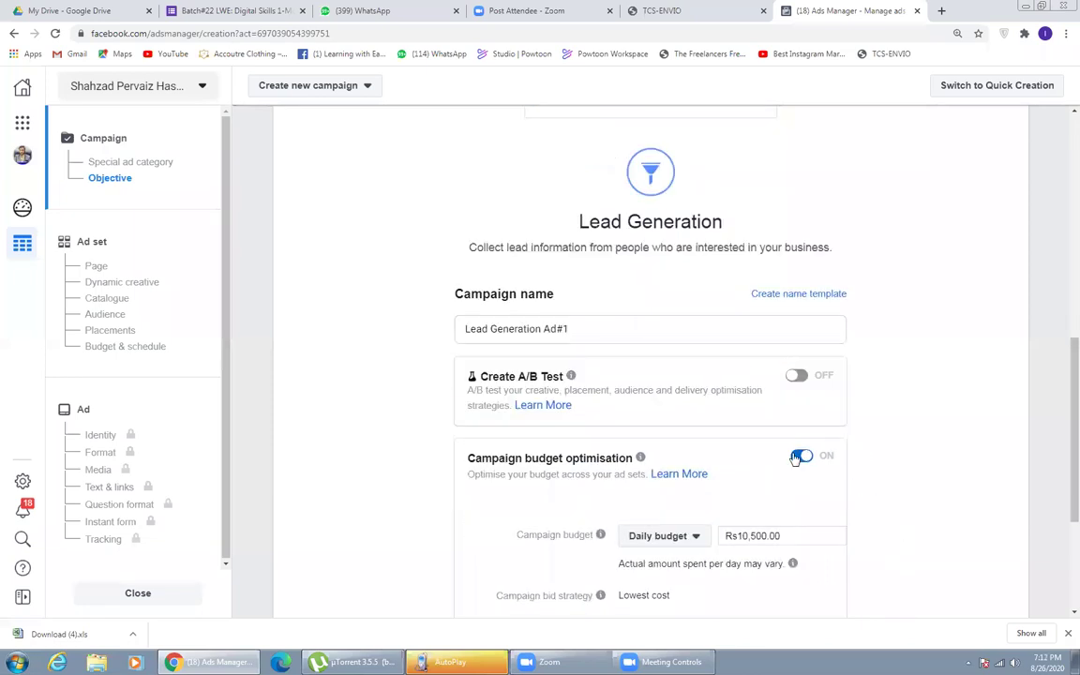
left_click(803, 457)
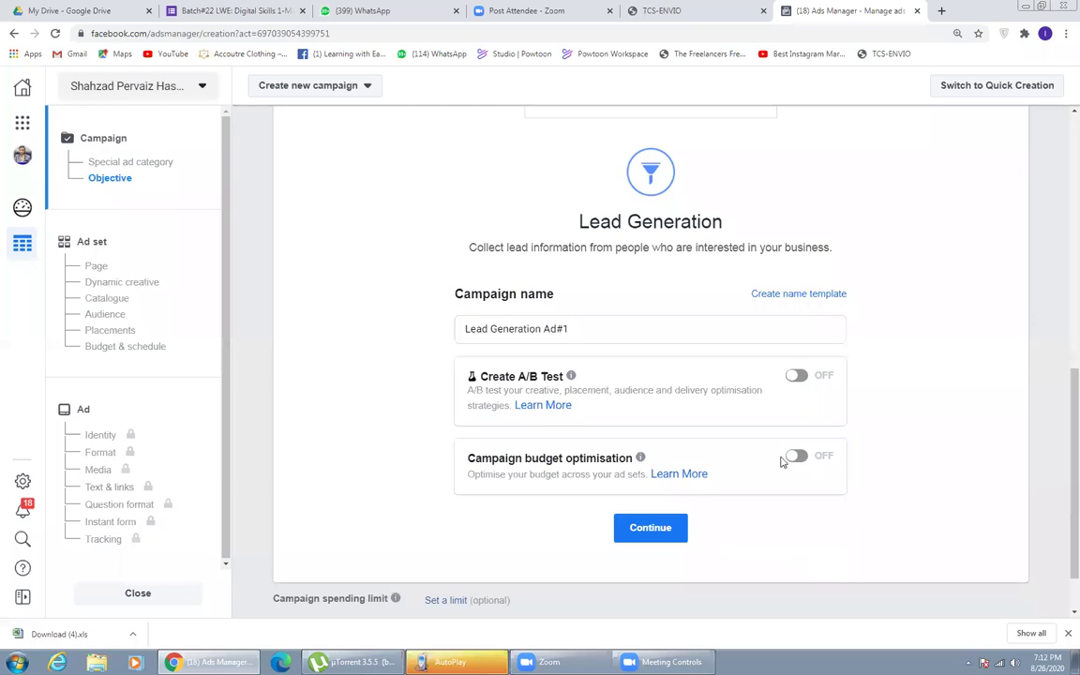
left_click(635, 528)
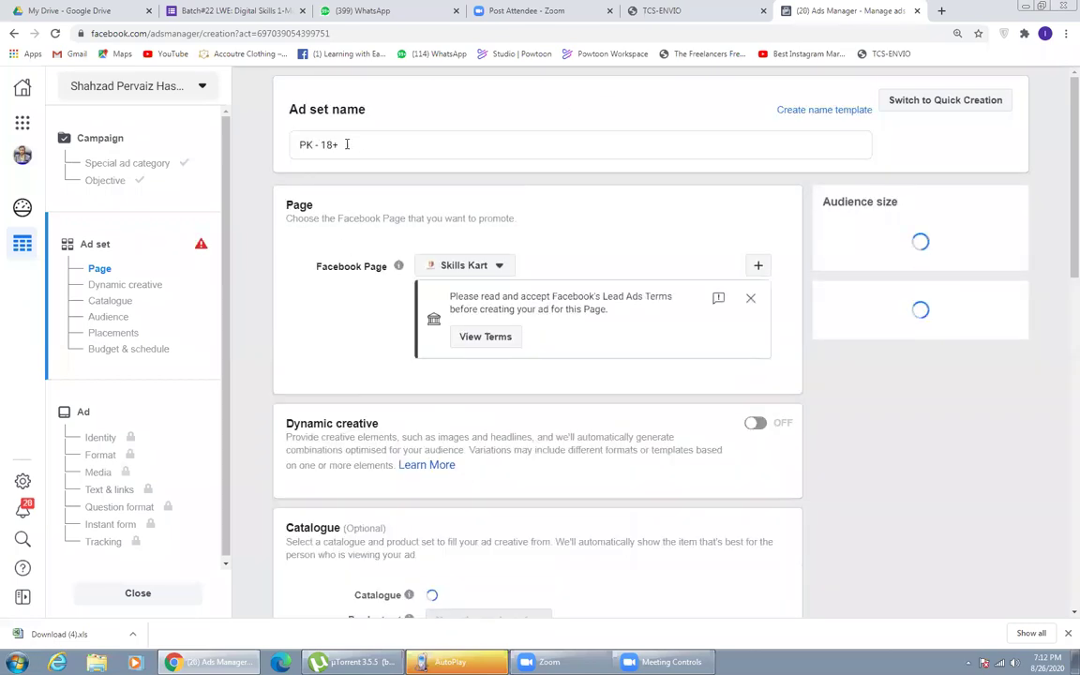
- Review the ad set name 'PK - 18+'
left_click_drag(321, 144, 343, 144)
left_click(343, 144)
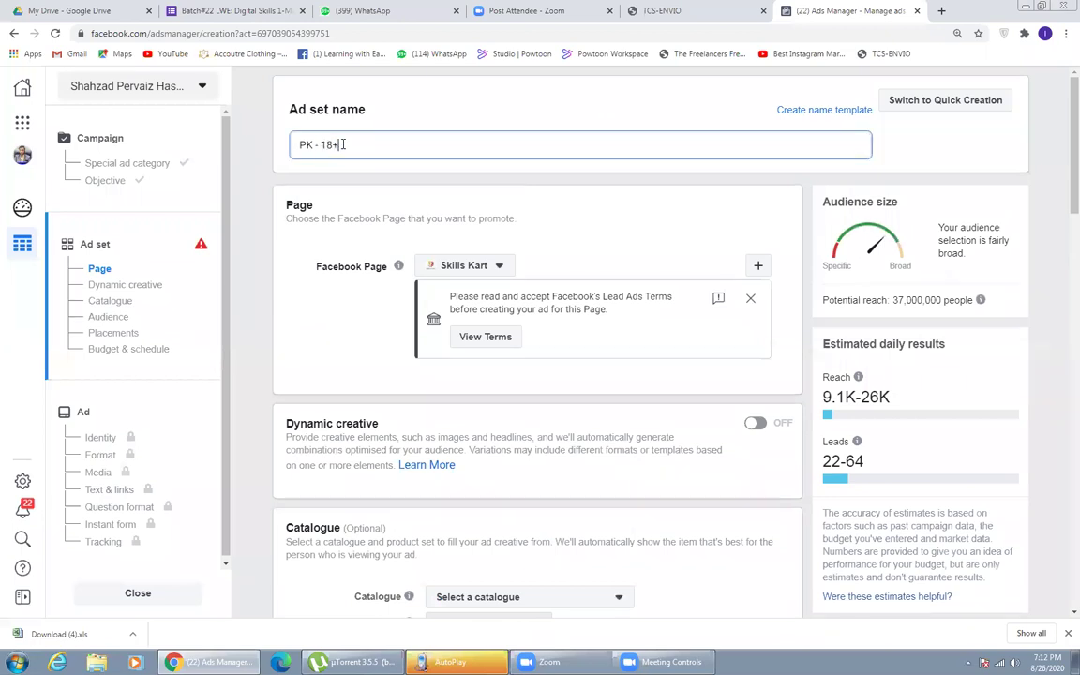
left_click(597, 431)
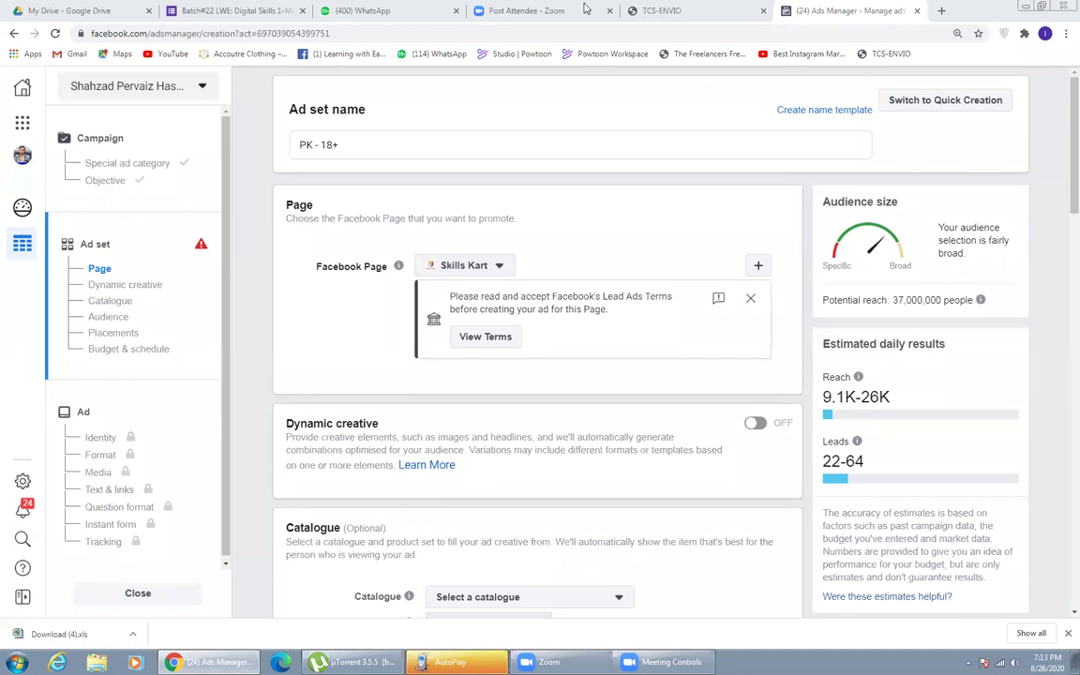
- Keep Skills Kart as the promoted Facebook Page and accept its Lead Ads Terms
left_click(454, 267)
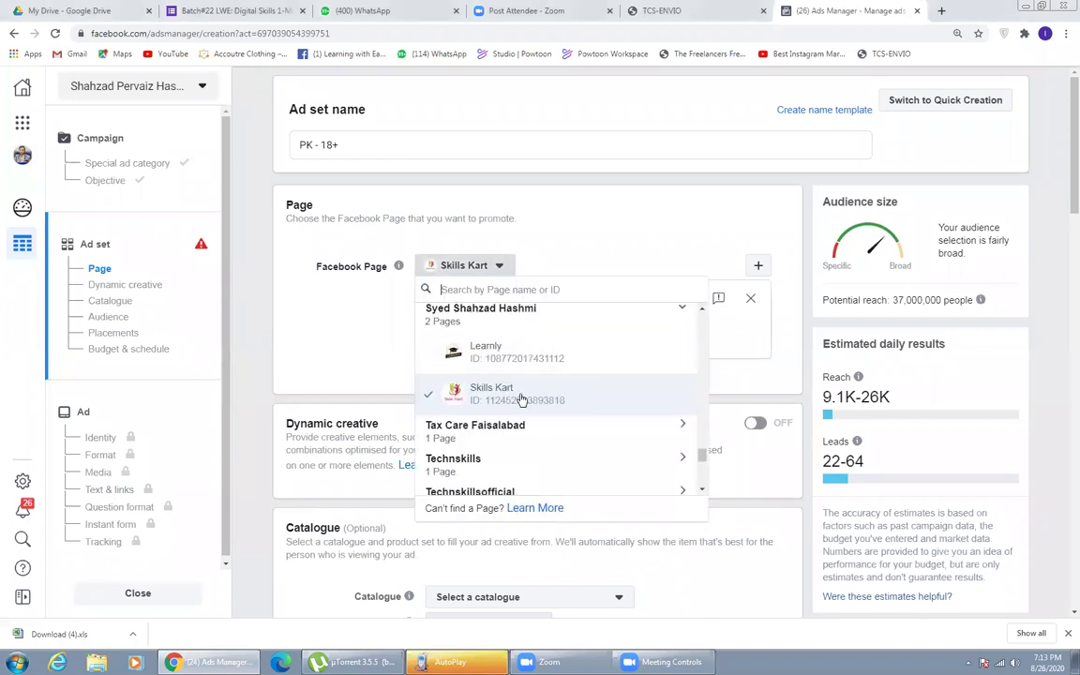
scroll(503, 384, "down", 5)
left_click(391, 316)
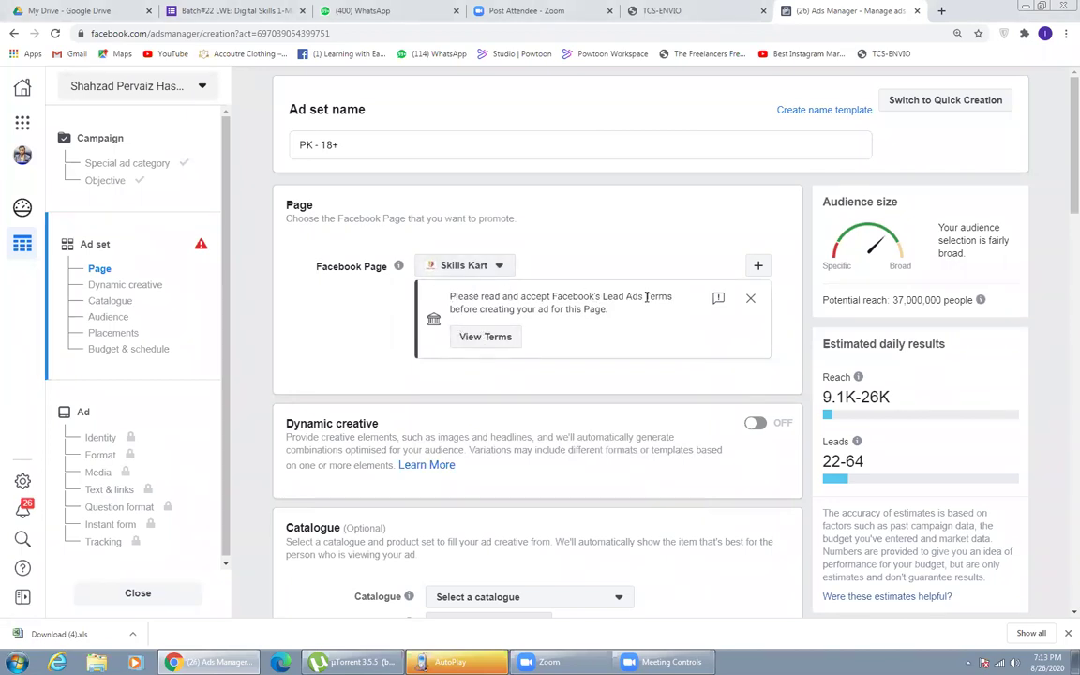
left_click_drag(614, 313, 524, 309)
left_click(525, 309)
left_click(486, 338)
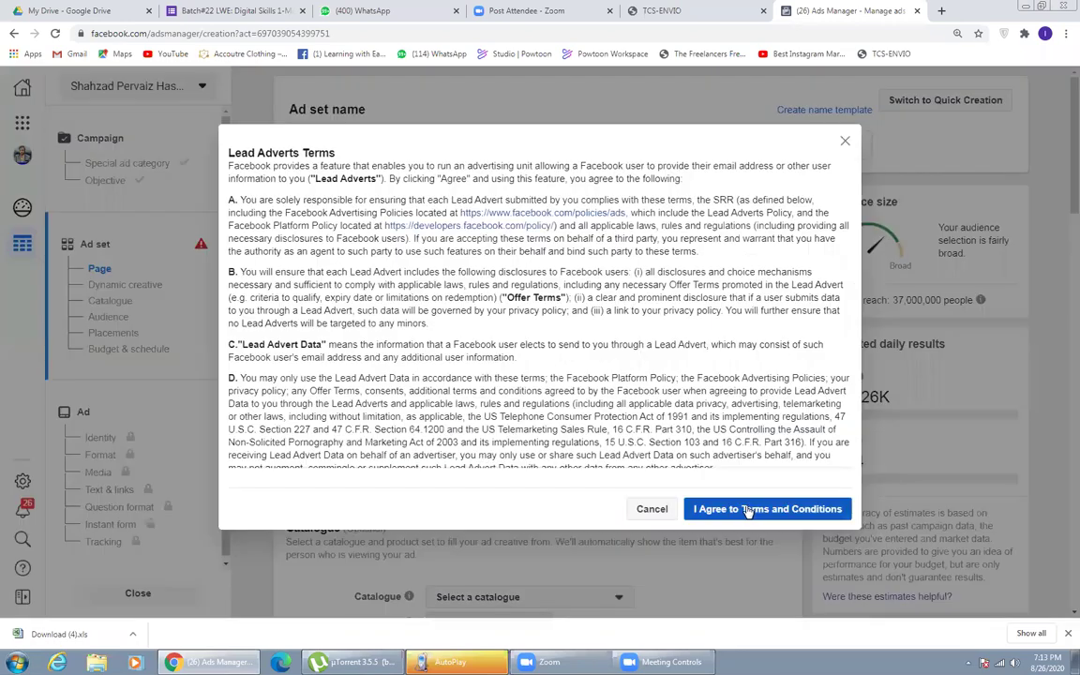
left_click(745, 509)
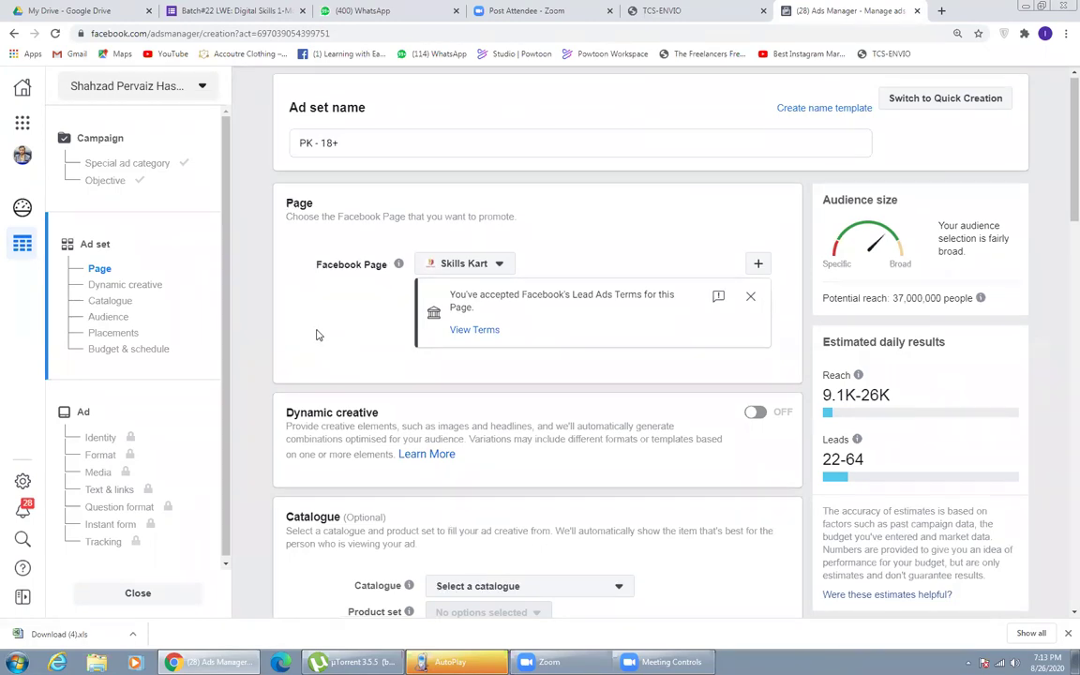
- Set the audience maximum age to 40, targeting ages 18–40
scroll(316, 334, "down", 1)
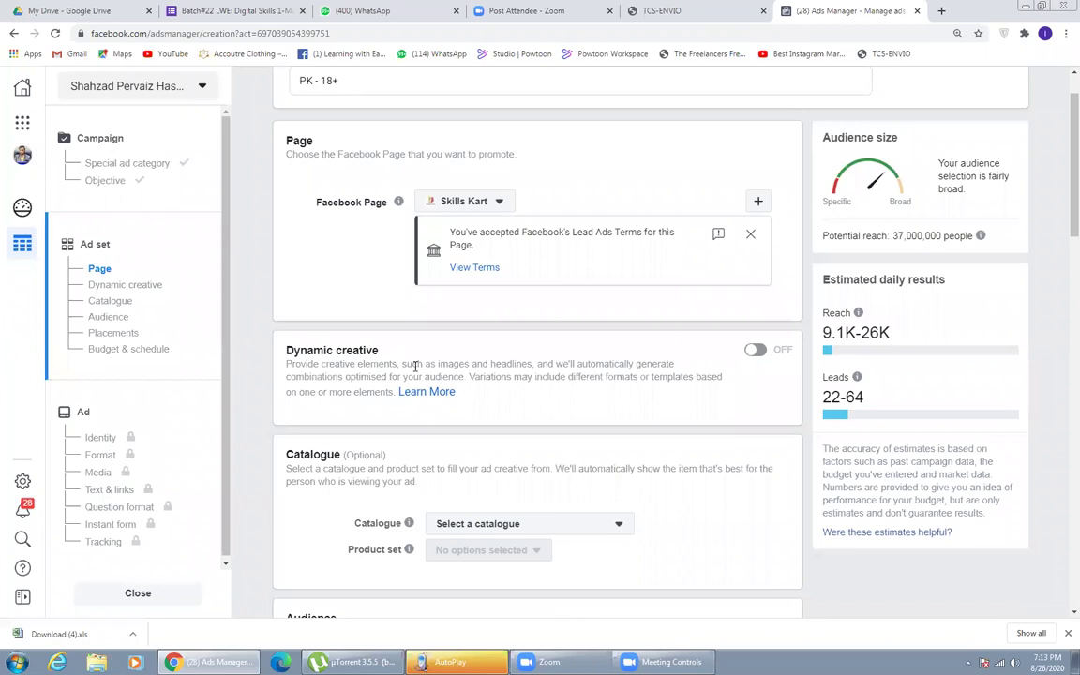
scroll(366, 356, "down", 1)
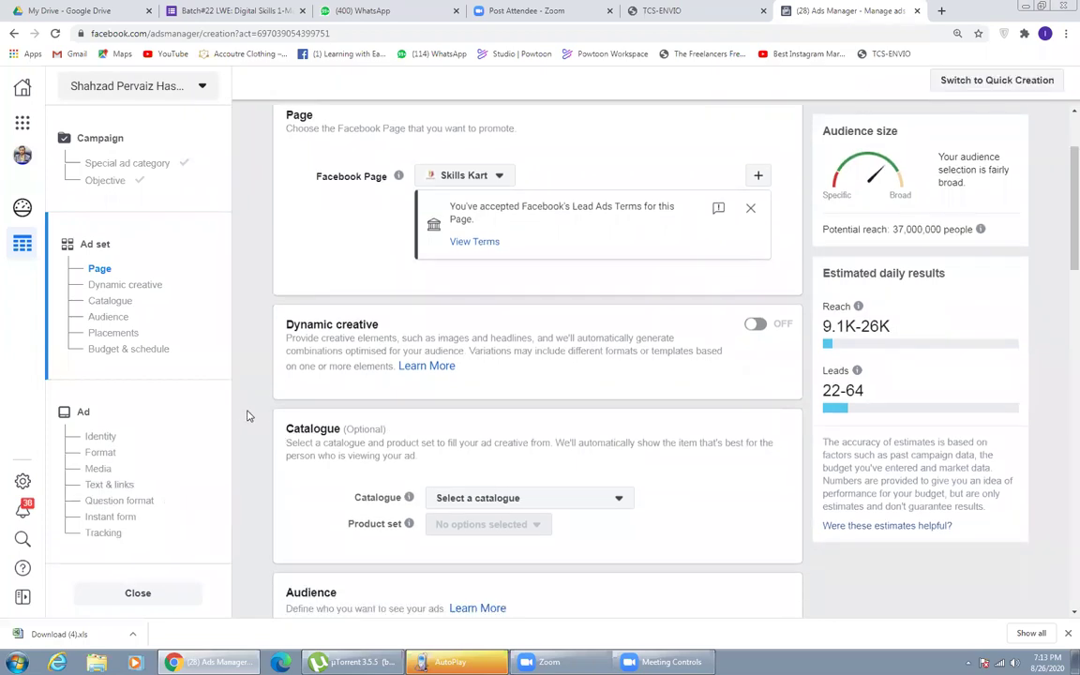
scroll(263, 416, "down", 1)
scroll(265, 415, "down", 4)
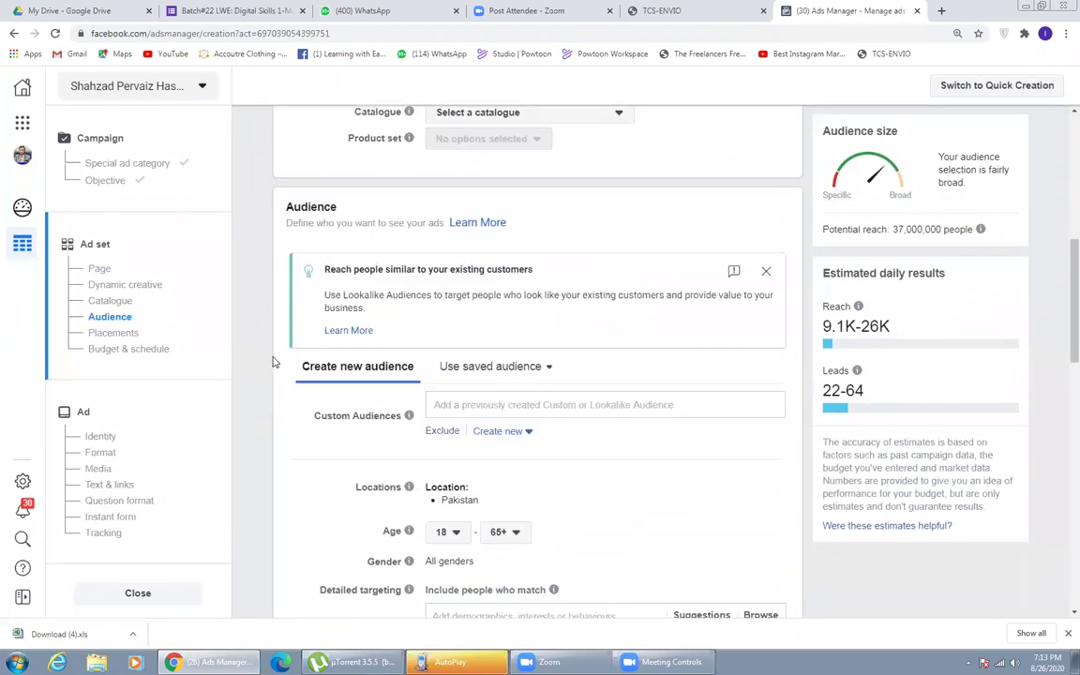
scroll(328, 431, "down", 1)
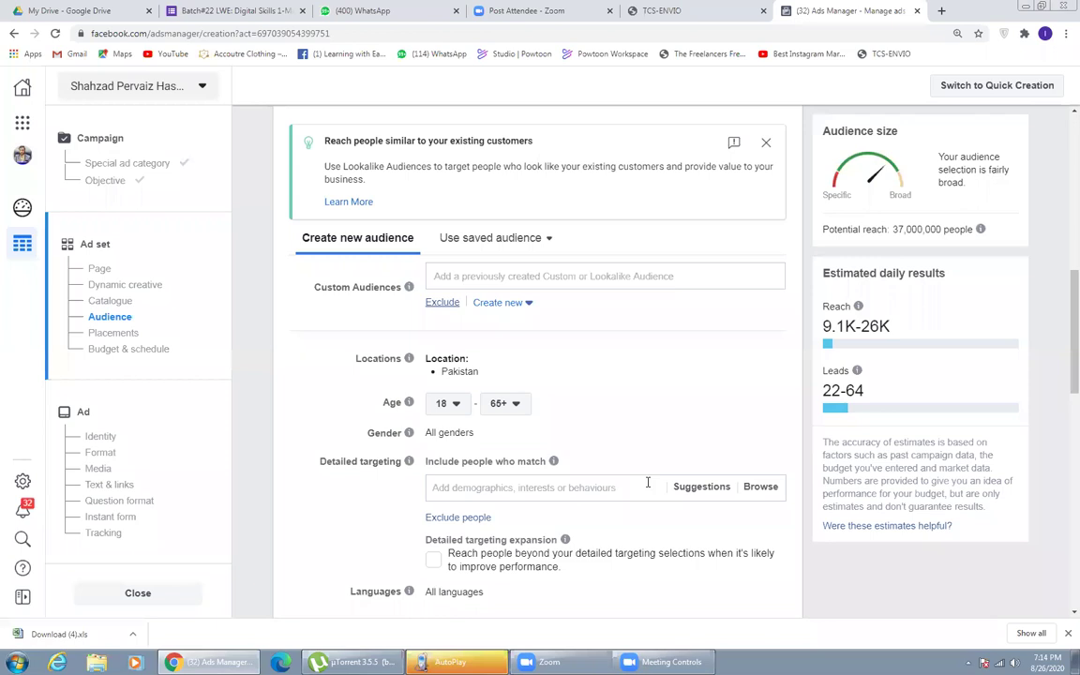
scroll(647, 483, "down", 1)
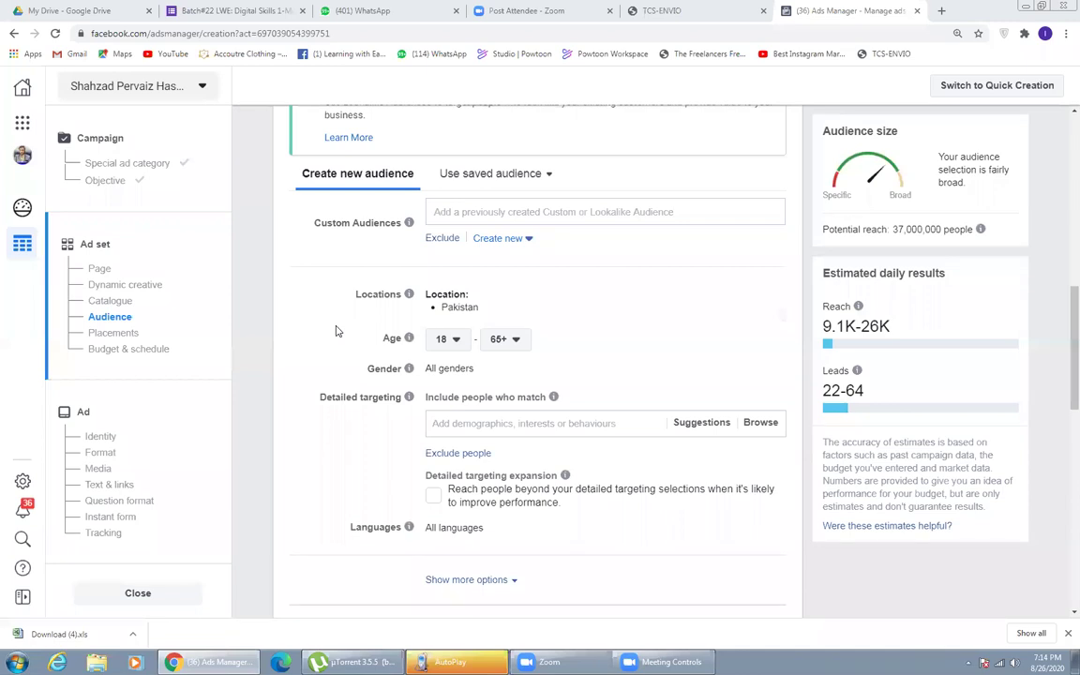
left_click(504, 342)
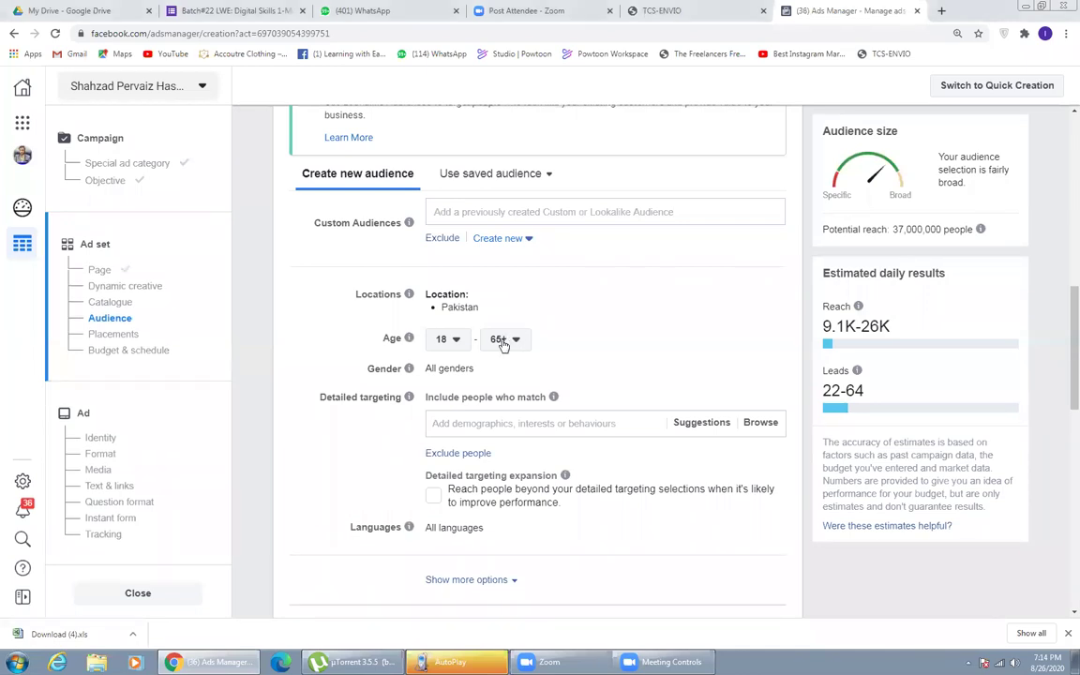
scroll(515, 506, "up", 1)
scroll(517, 497, "up", 3)
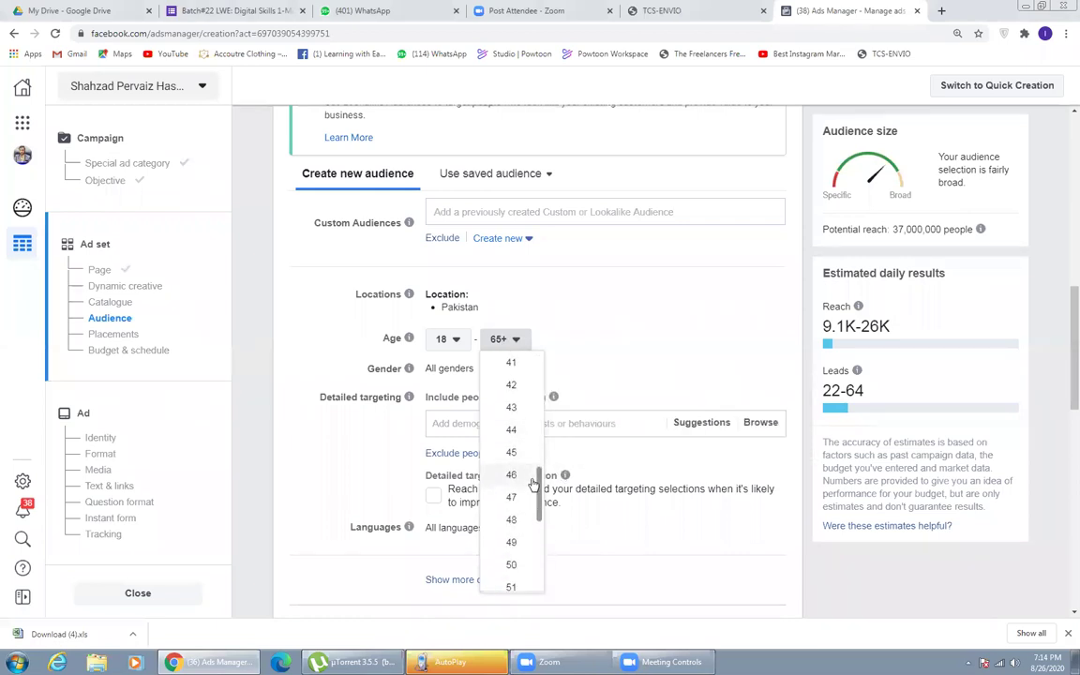
scroll(515, 469, "up", 2)
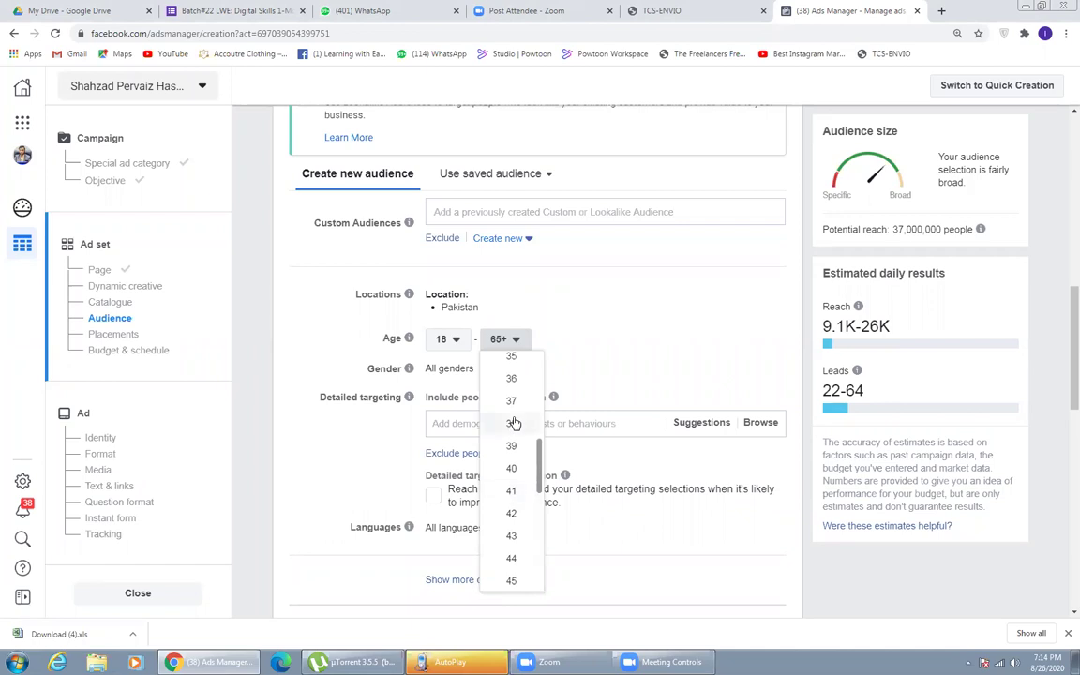
left_click(521, 469)
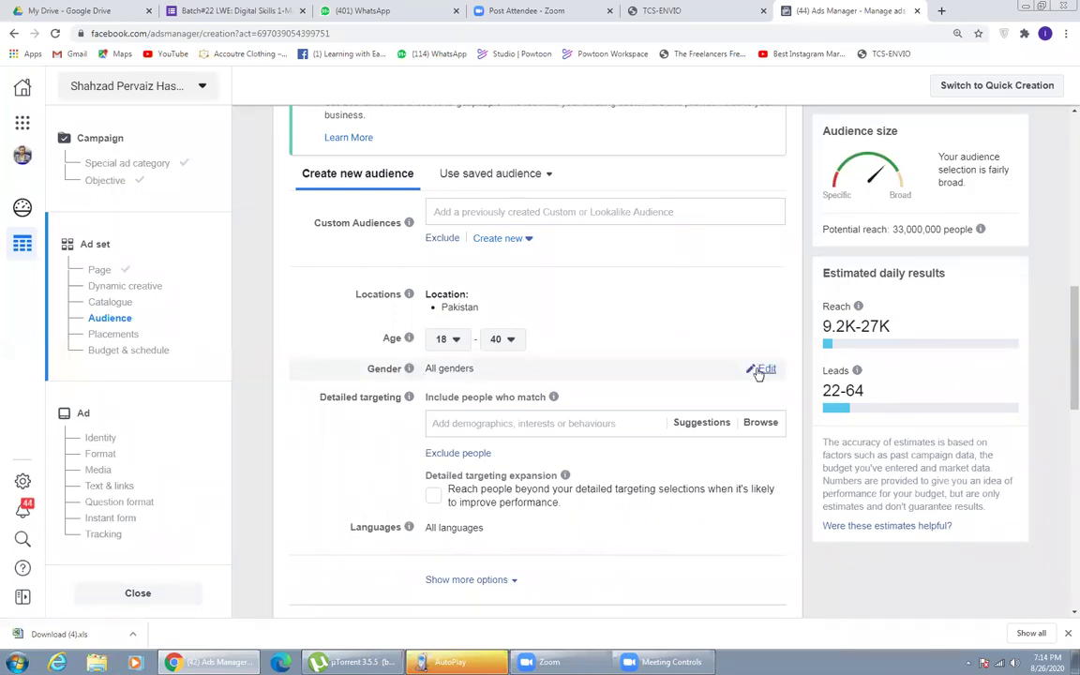
left_click(469, 424)
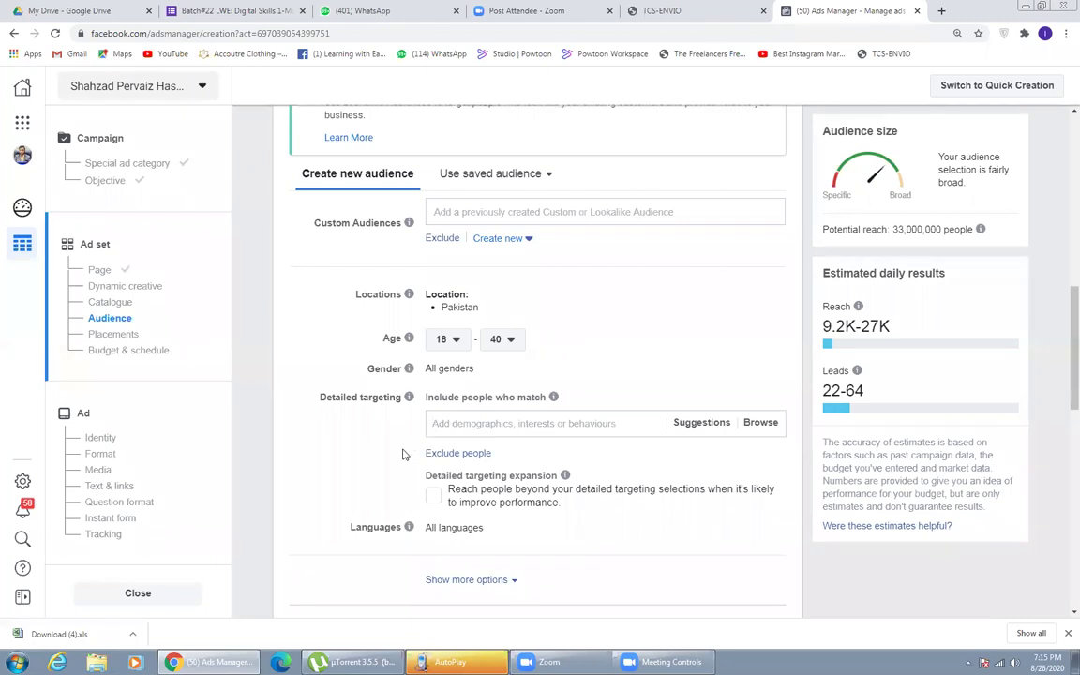
- Search 'mobile' and 'samsung' to add the Mobile phones interest and Galaxy S8 ownership
type("m")
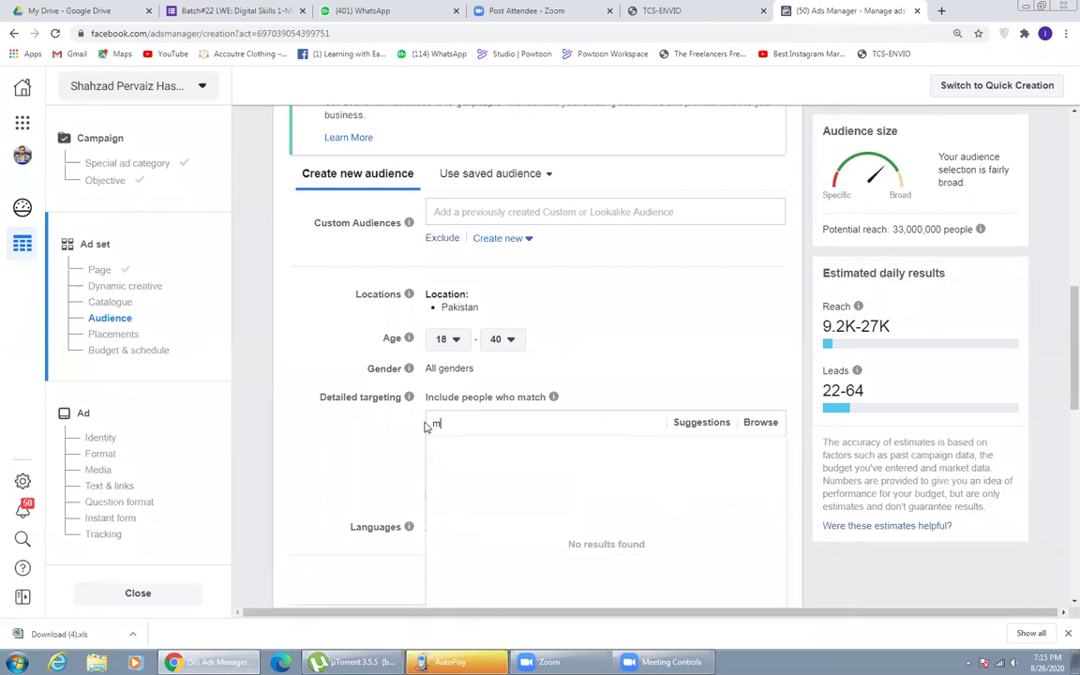
type("obile")
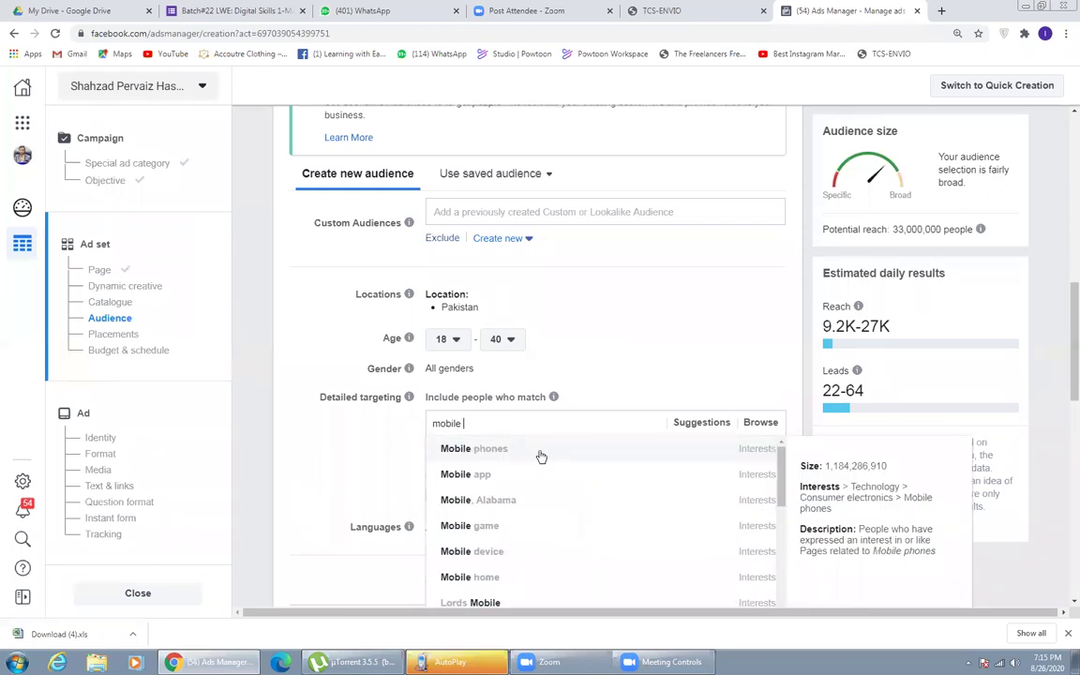
left_click(541, 457)
type("samsung")
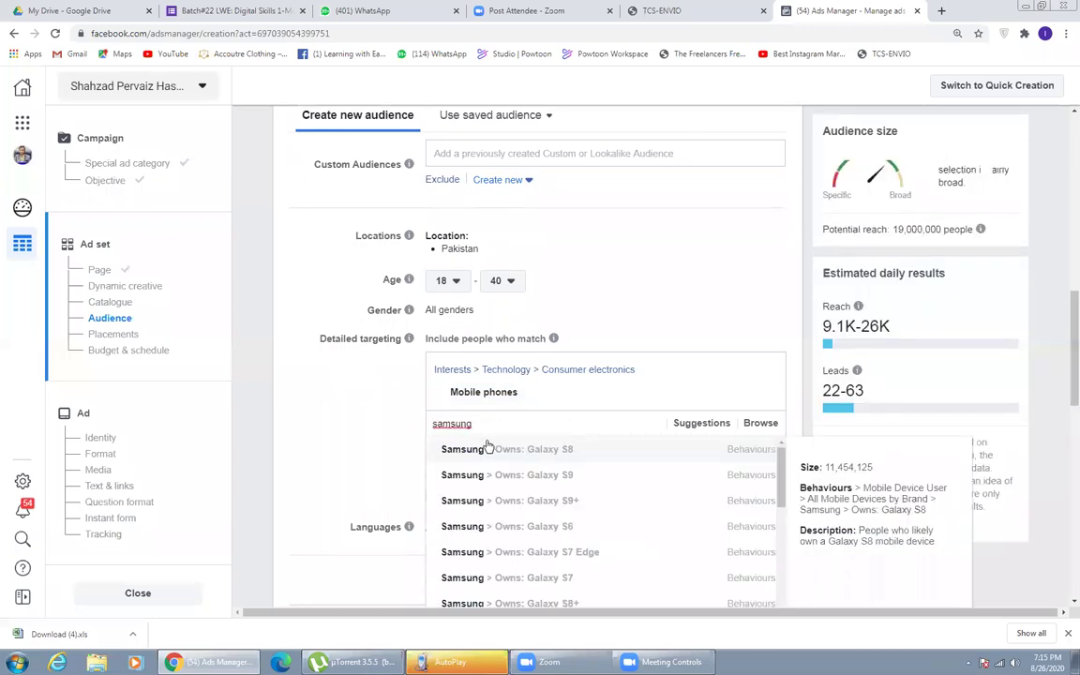
scroll(503, 483, "down", 5)
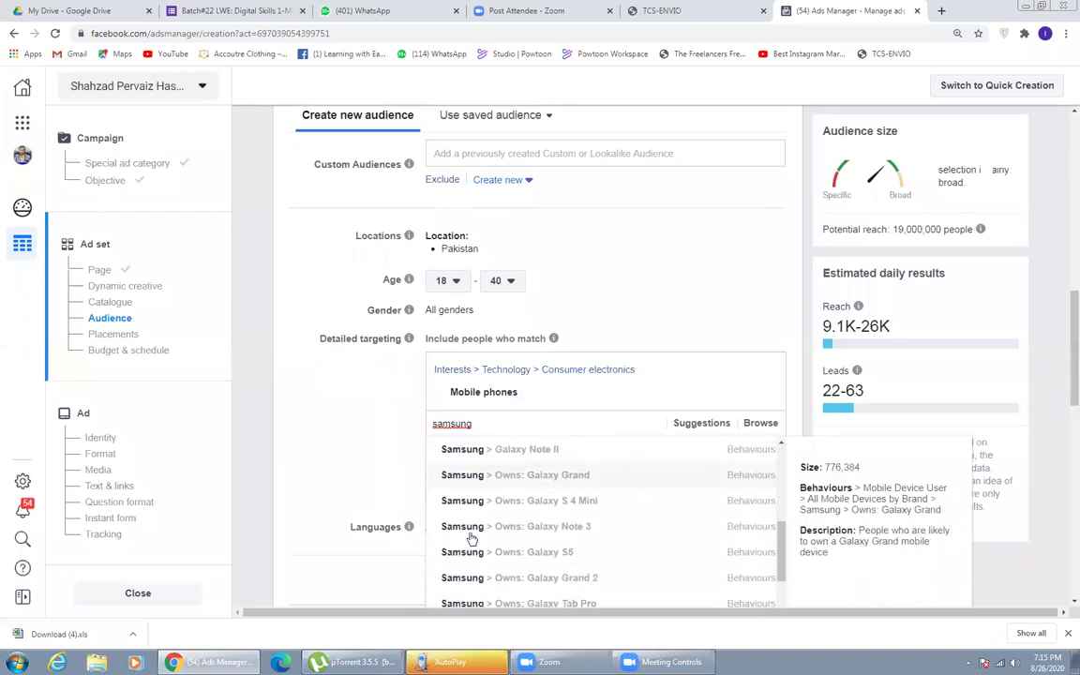
scroll(471, 539, "down", 3)
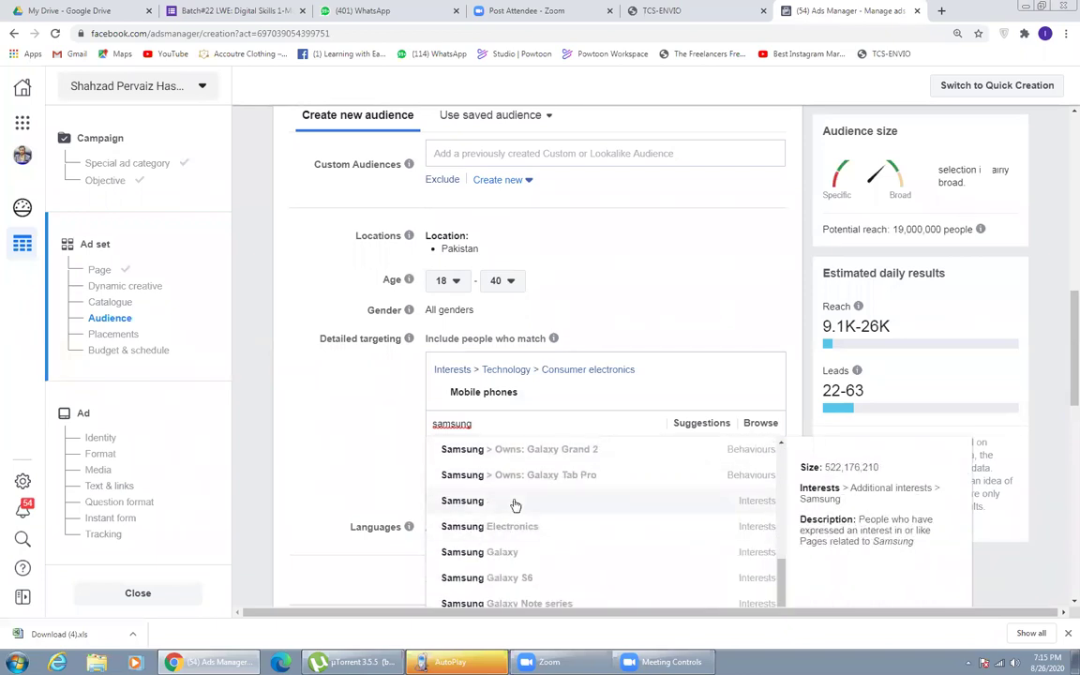
scroll(549, 541, "down", 5)
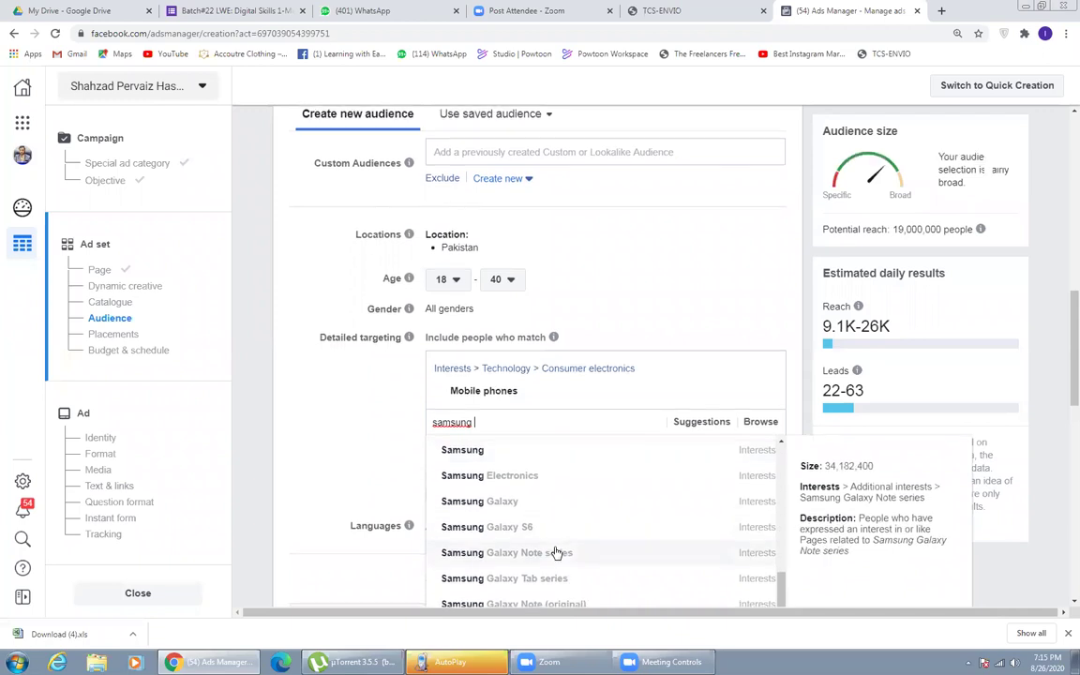
scroll(551, 492, "up", 10)
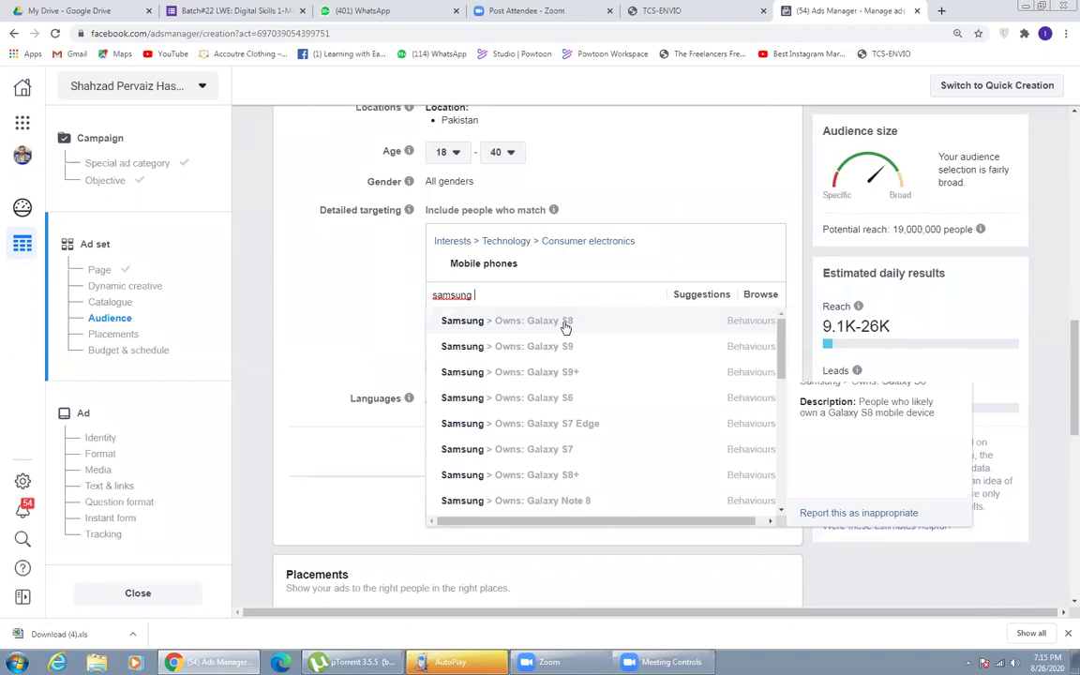
type("A 10")
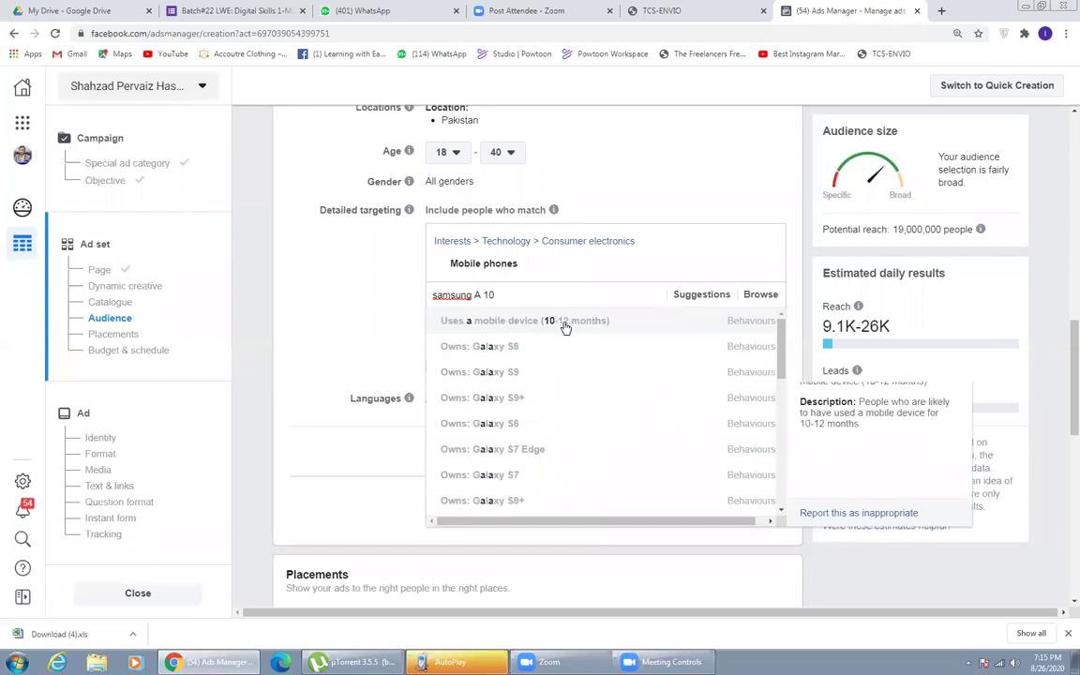
key("BackSpace")
key("BackSpace")
key("BackSpace")
key("BackSpace")
key("BackSpace")
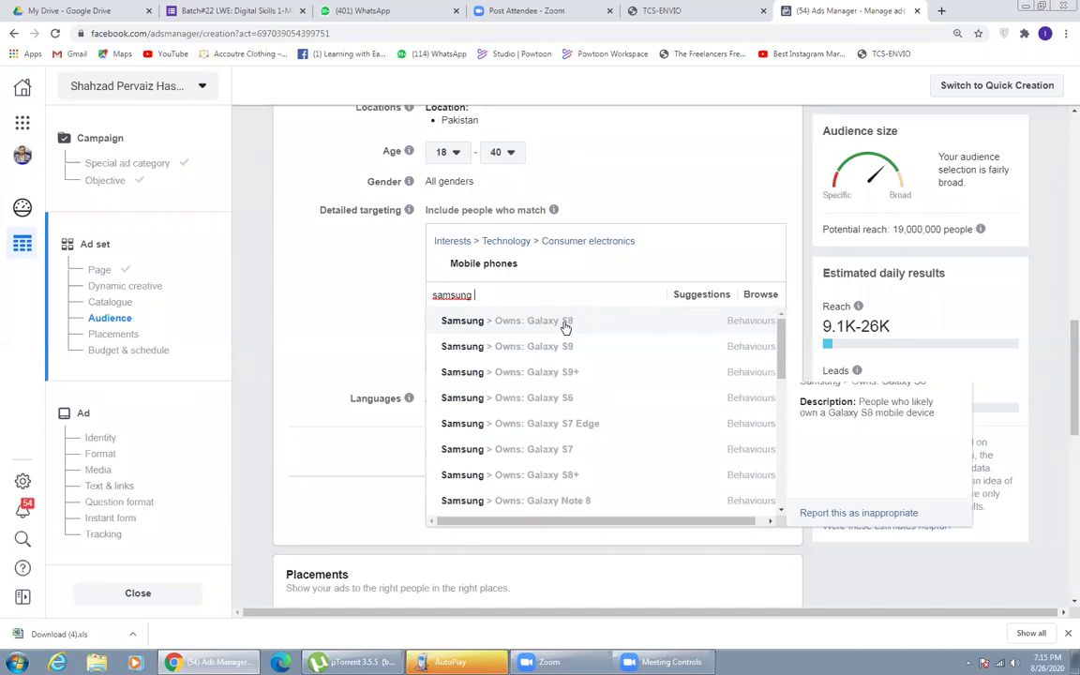
left_click(563, 324)
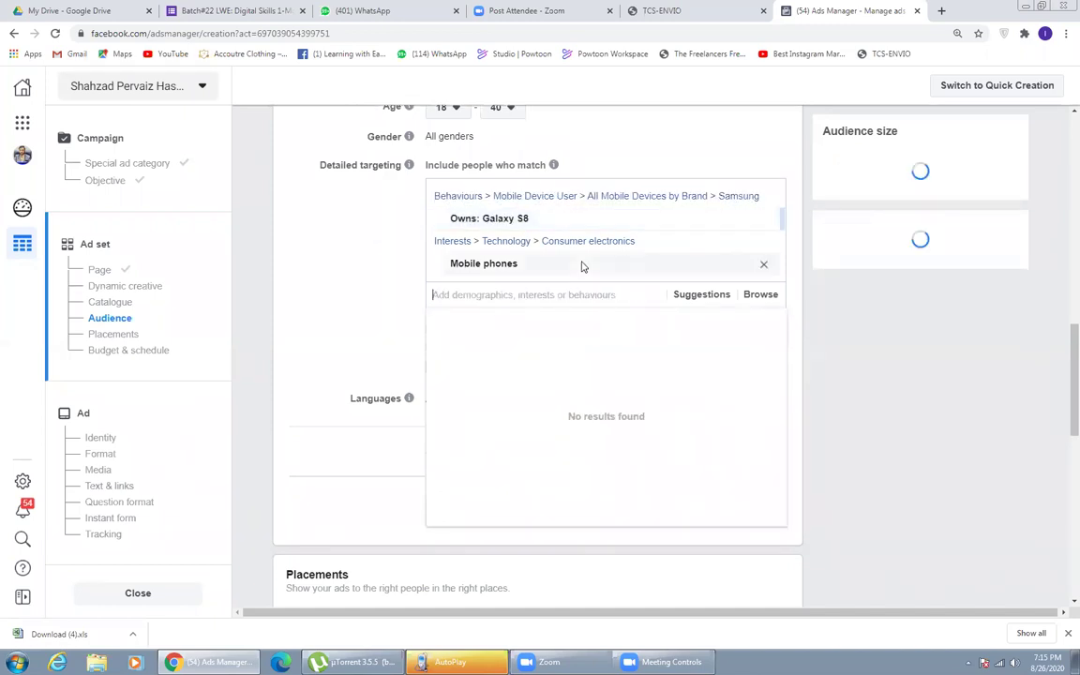
left_click(370, 247)
left_click(471, 298)
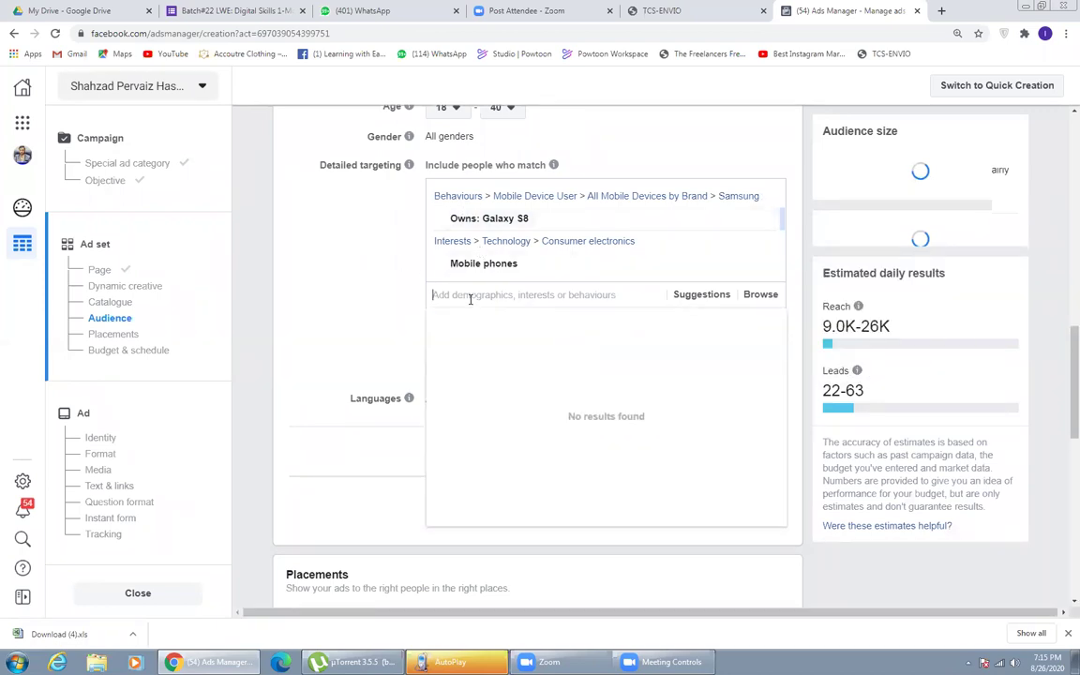
left_click(389, 241)
- From suggestions, add Galaxy S8+, S9+, S9, Note 8, Note 7, S7 Edge, S7, S6 owners, plus Smartphones and Mobile device interests
left_click(722, 298)
mouse_move(534, 322)
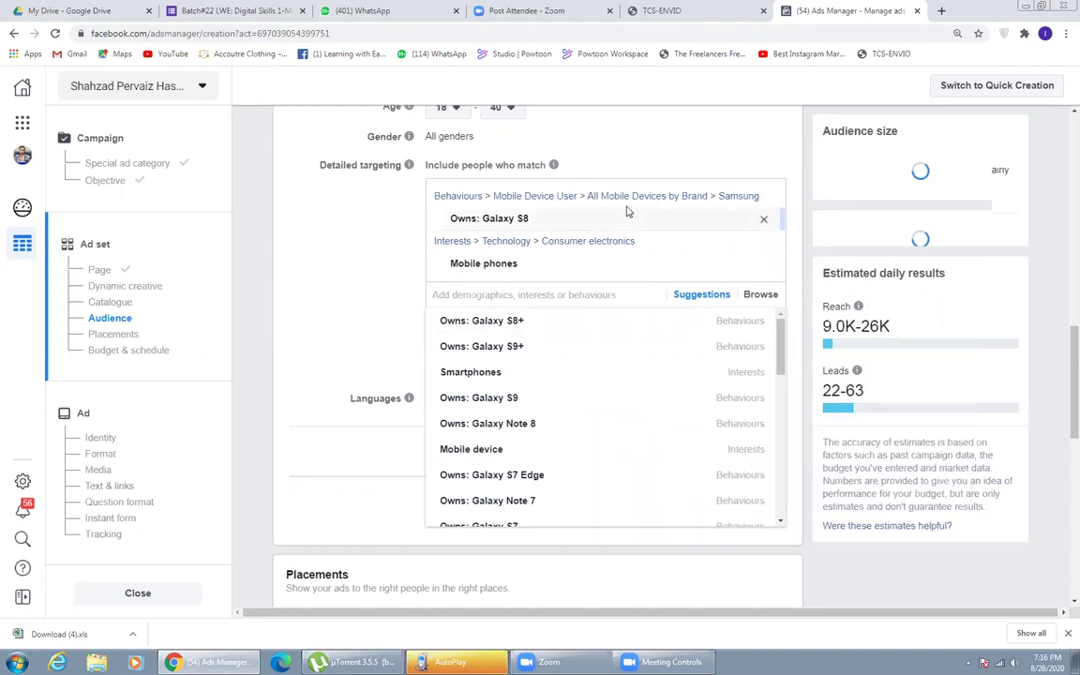
left_click(516, 322)
left_click(518, 321)
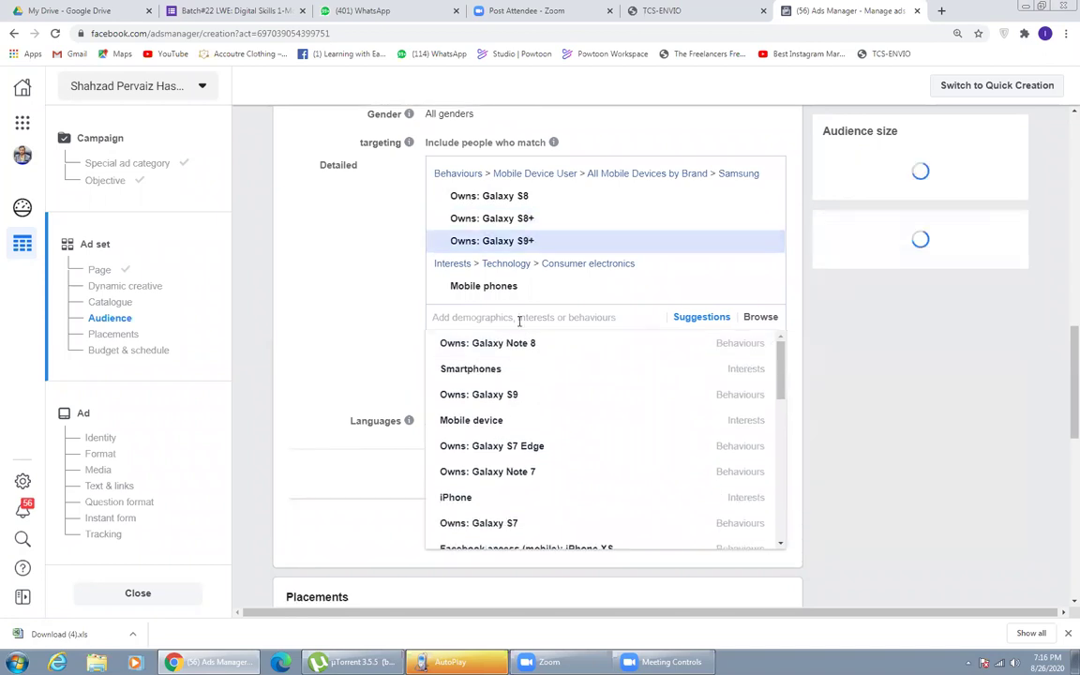
mouse_move(475, 346)
left_click(479, 395)
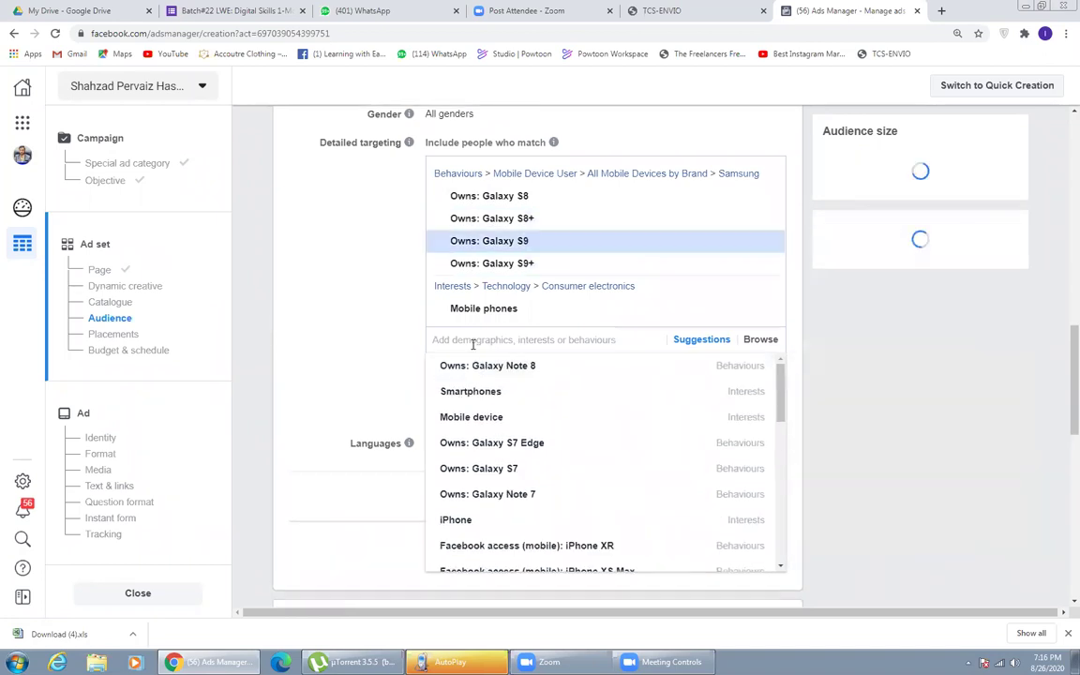
left_click(474, 367)
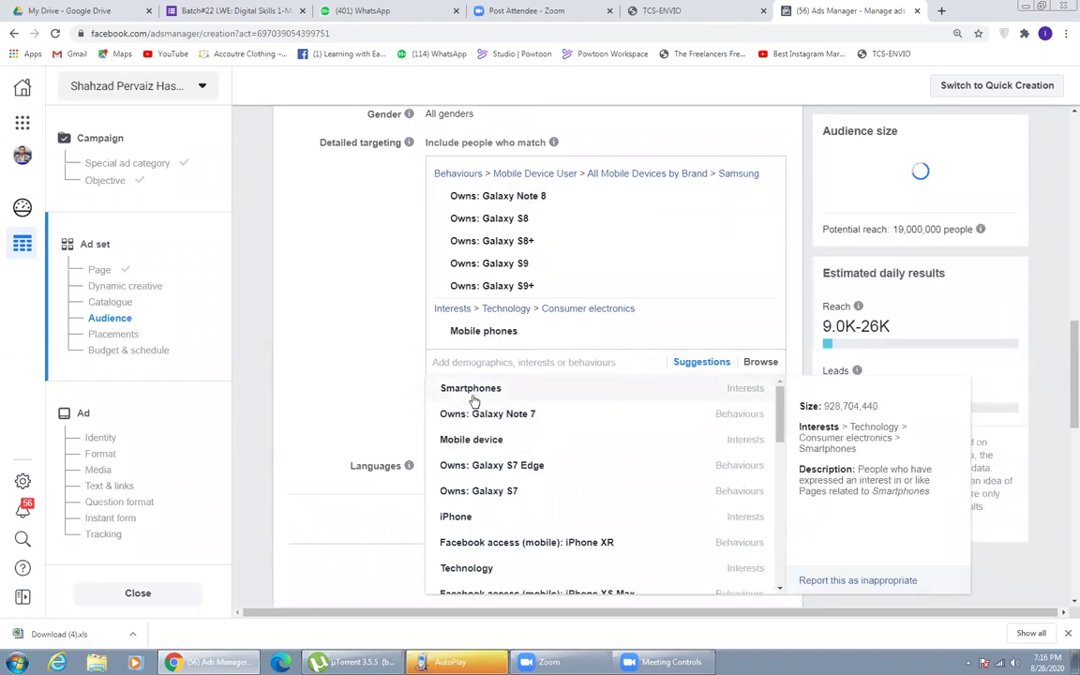
left_click(472, 392)
left_click(474, 413)
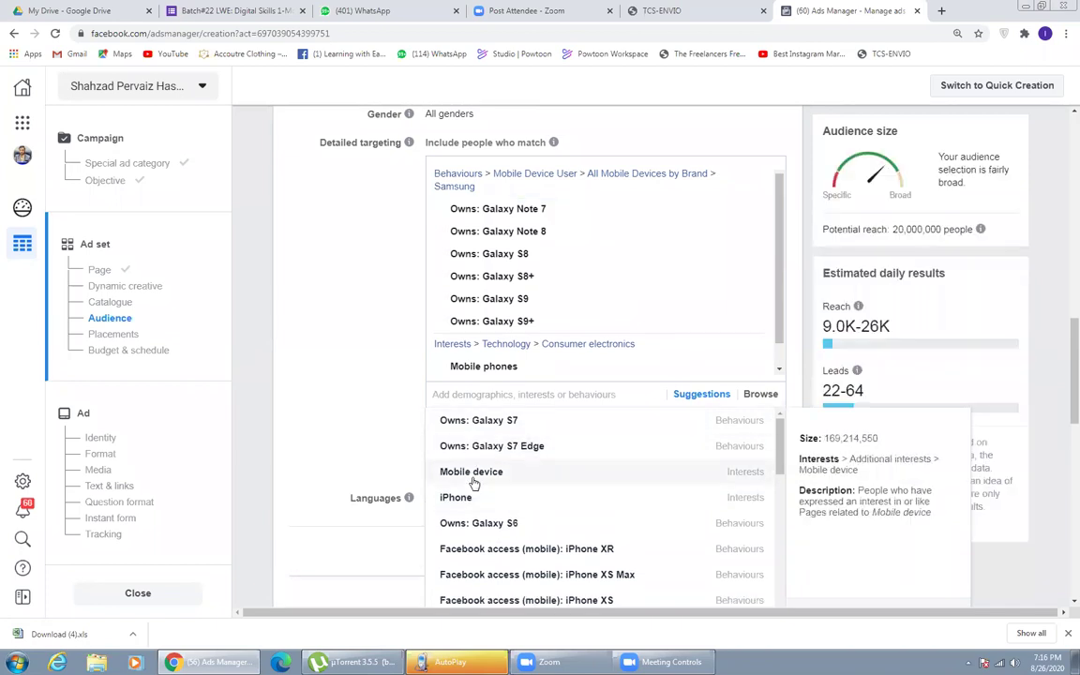
left_click(475, 480)
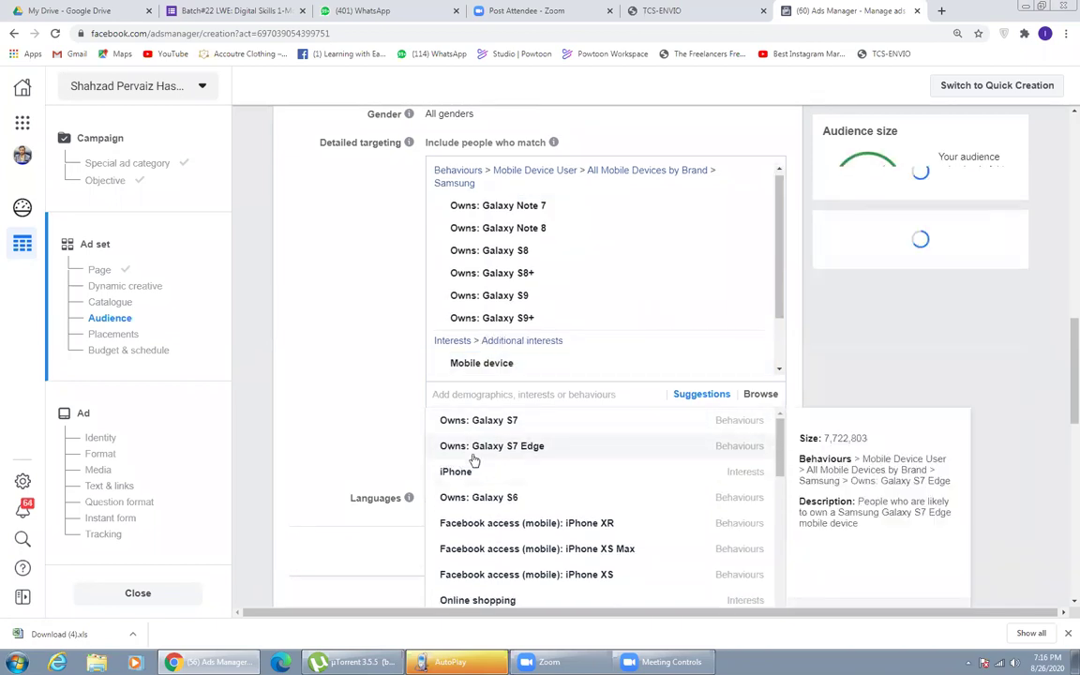
left_click(474, 457)
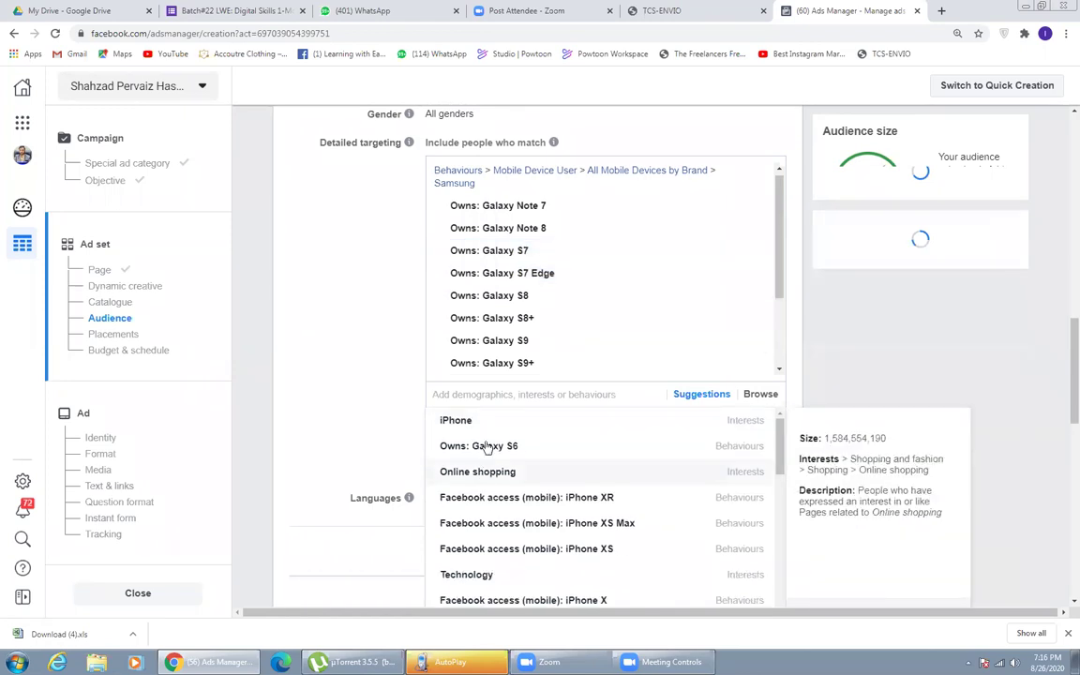
left_click(484, 476)
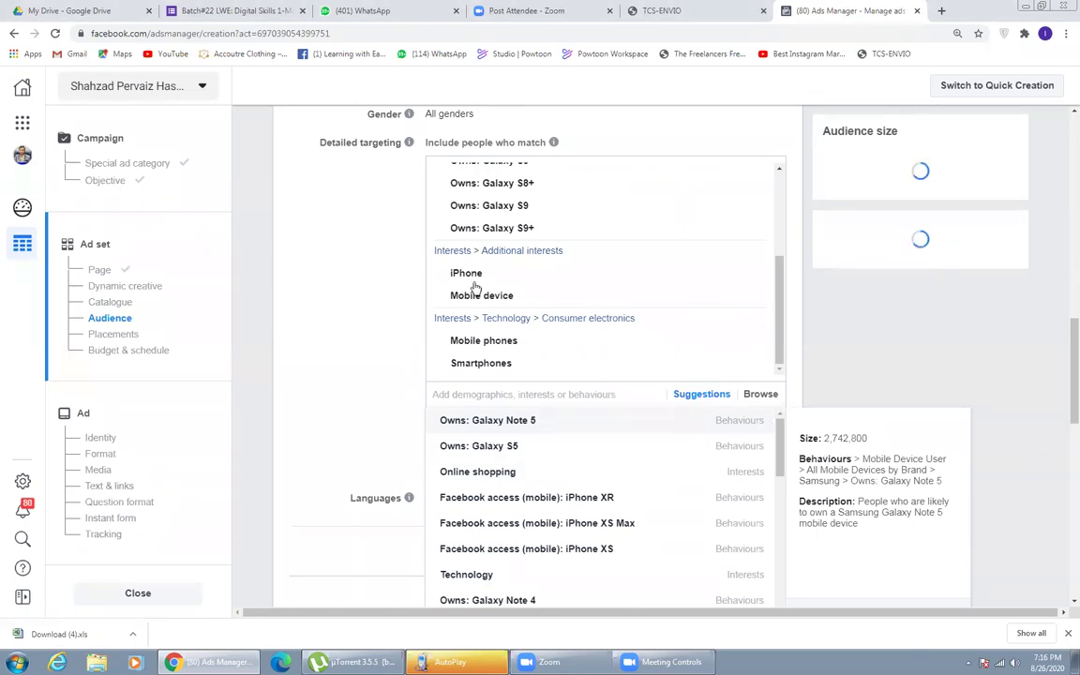
left_click(391, 298)
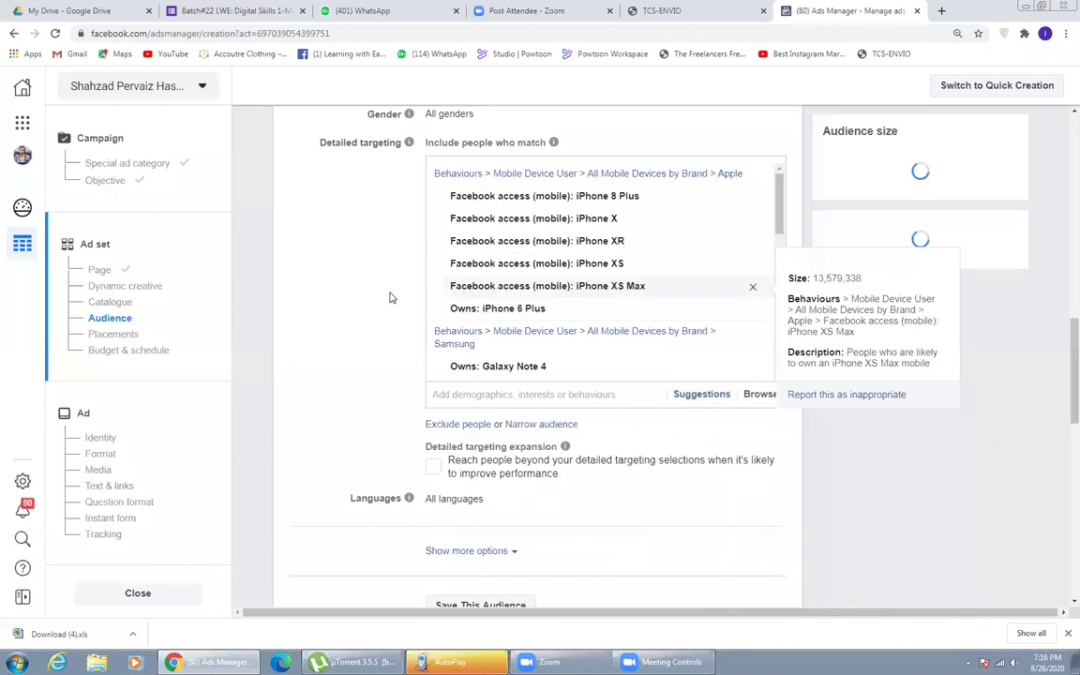
- Add iPhone 6S Plus ownership from suggestions, then remove iPhone 6 Plus, XS and XS Max
left_click(696, 391)
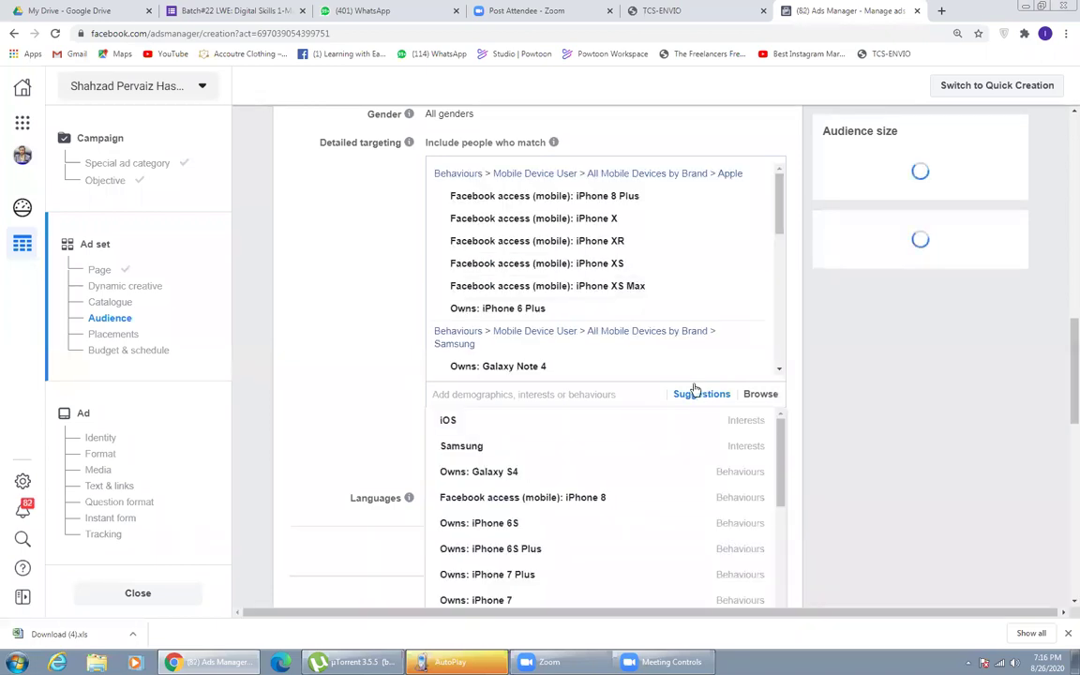
left_click(463, 447)
left_click(466, 450)
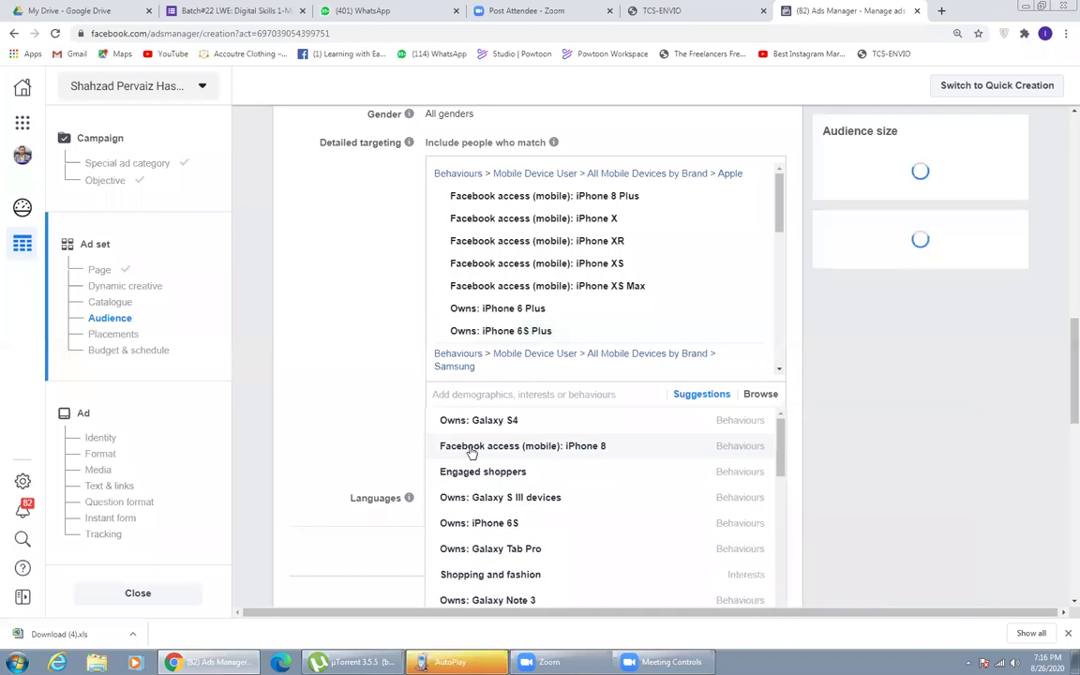
mouse_move(757, 308)
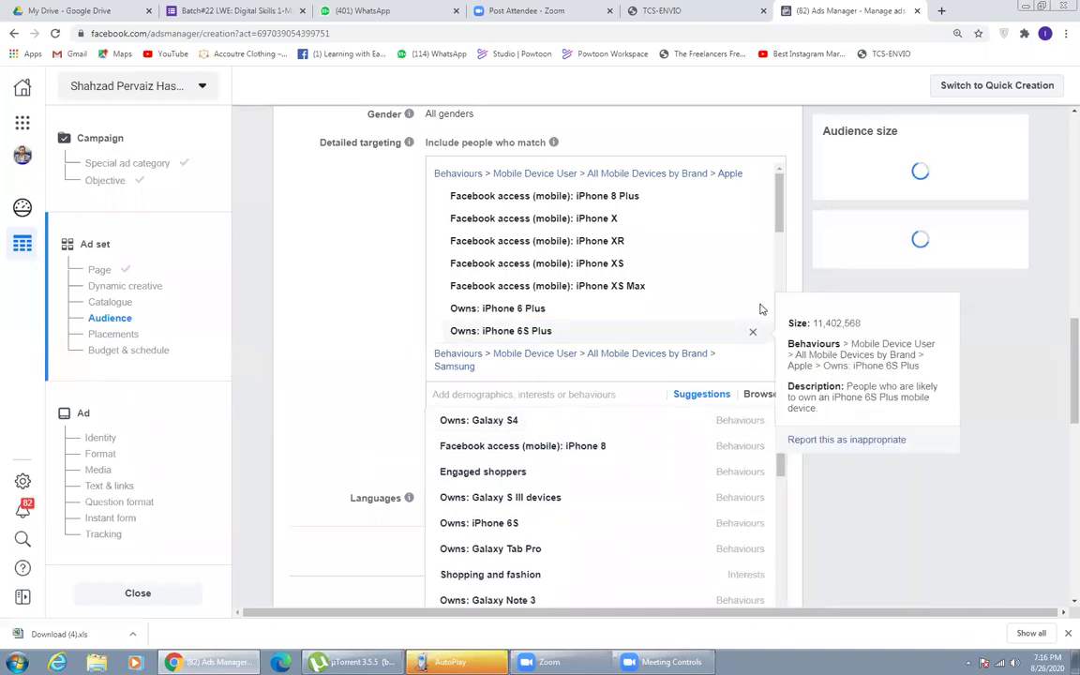
left_click(753, 311)
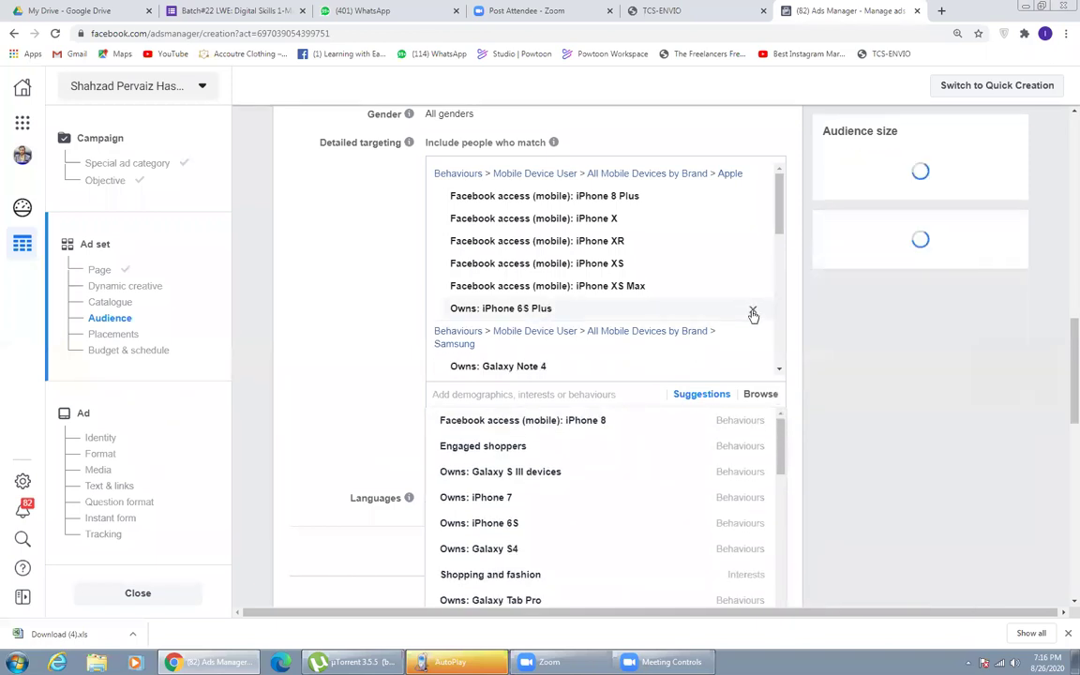
mouse_move(753, 267)
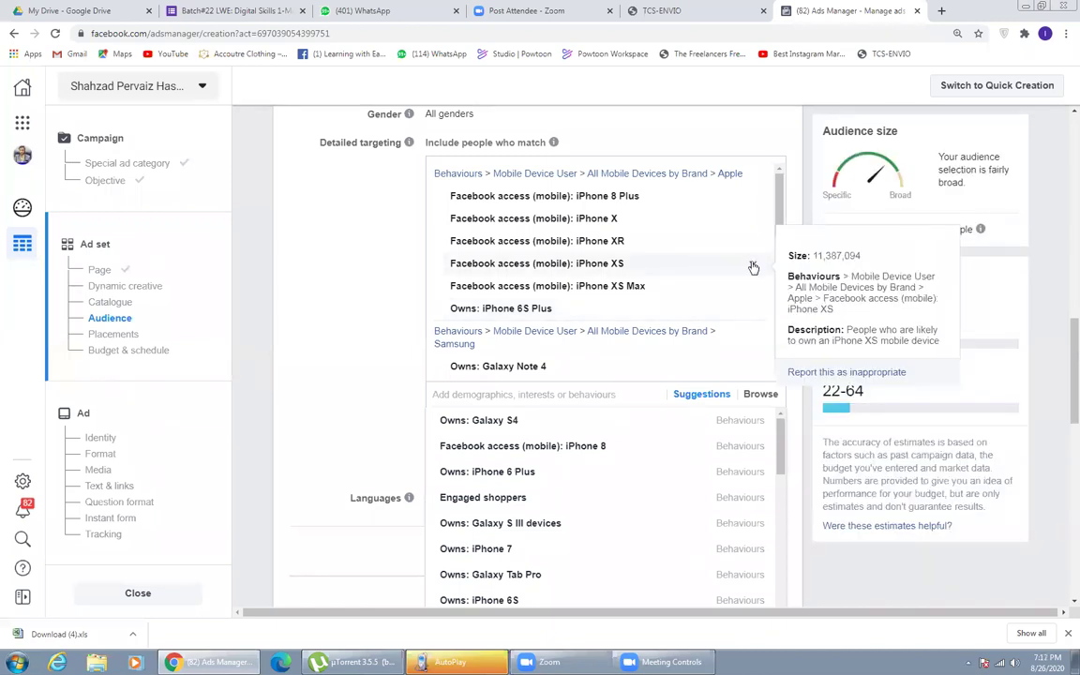
left_click(752, 267)
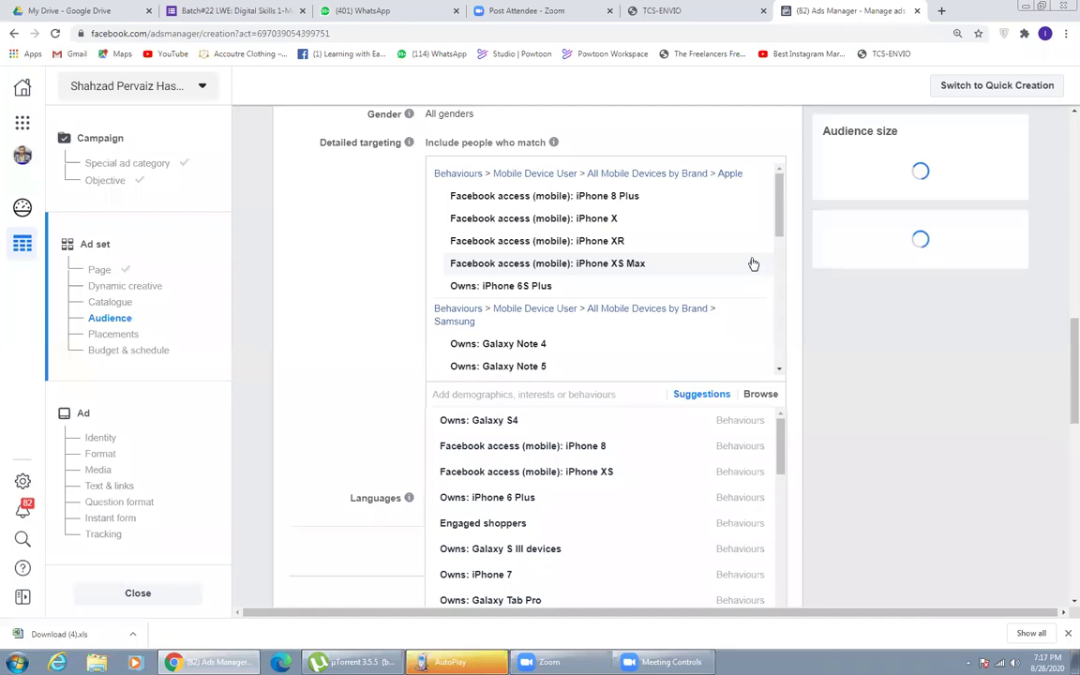
left_click(752, 263)
- Remove iPhone XR, X, 8 Plus and 6S Plus, then add Galaxy S4 ownership
mouse_move(752, 242)
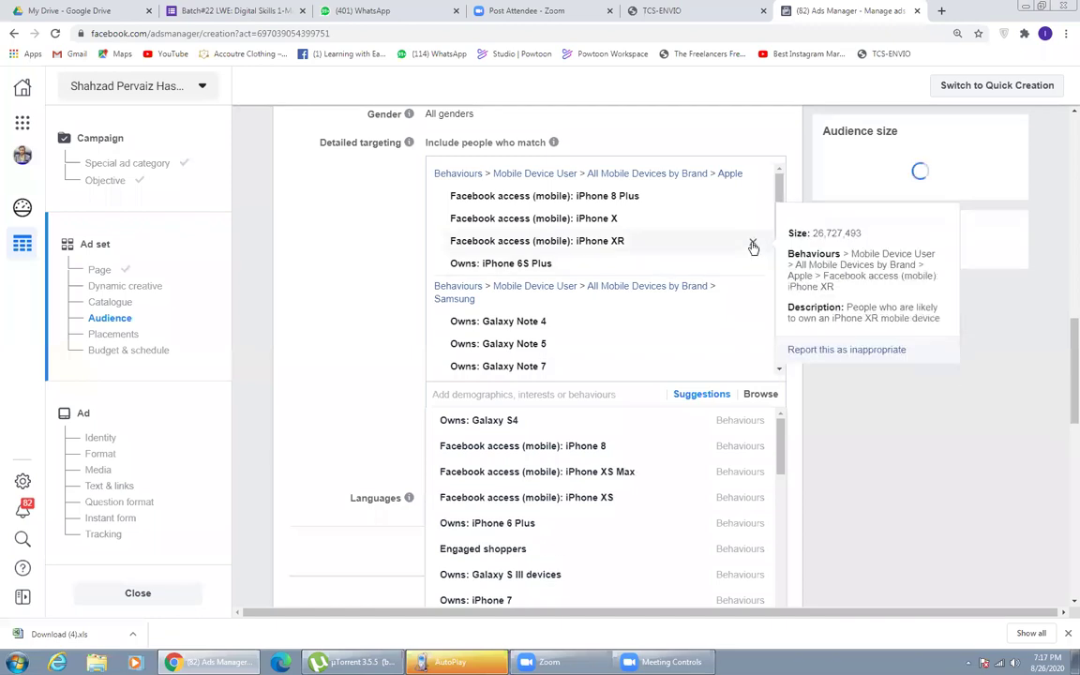
left_click(753, 244)
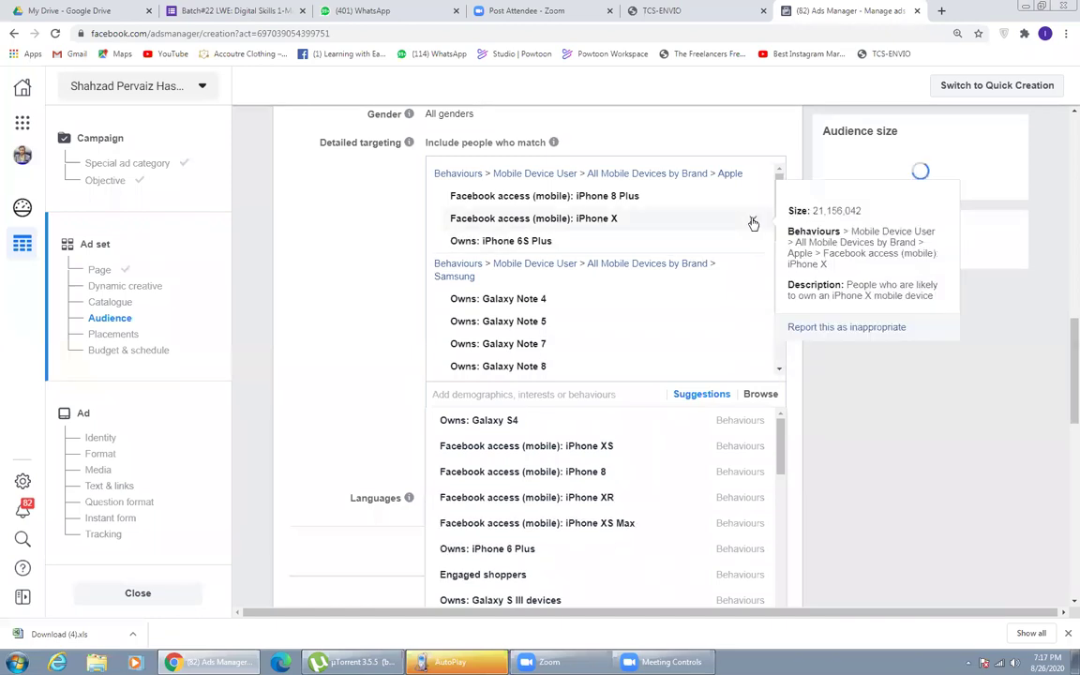
left_click(752, 223)
mouse_move(754, 200)
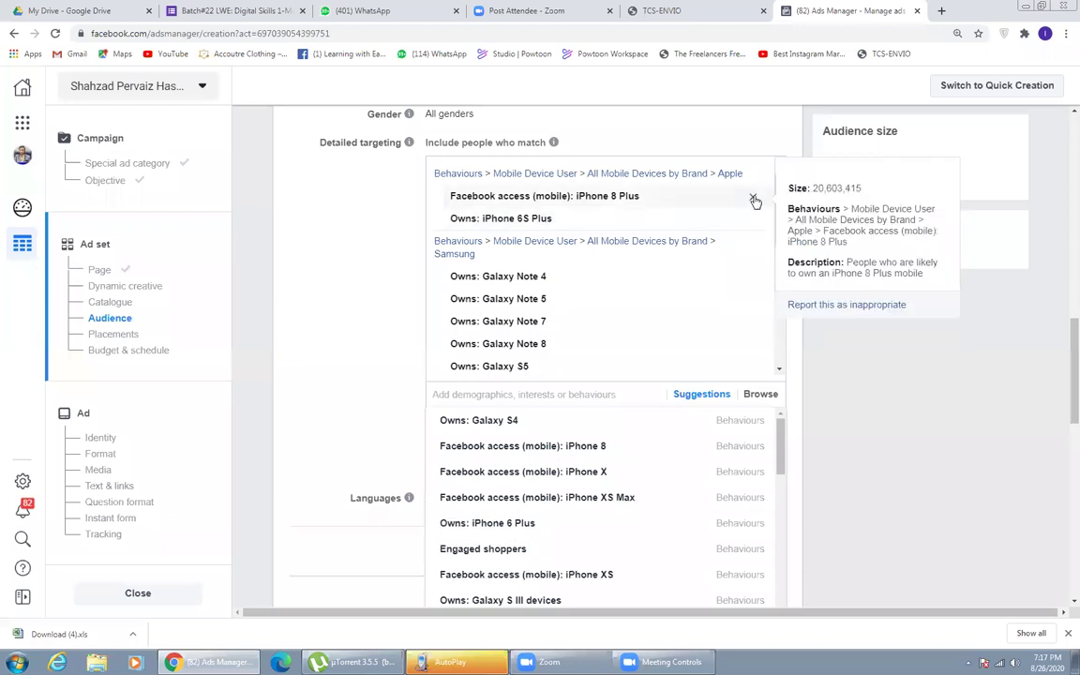
left_click(753, 198)
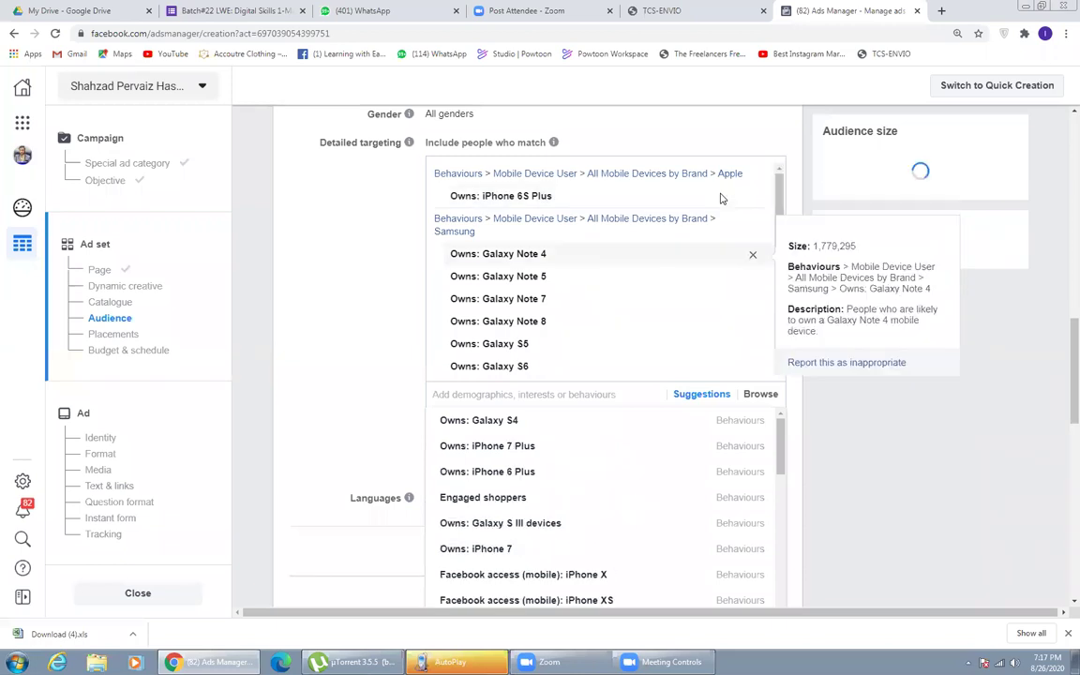
left_click(752, 198)
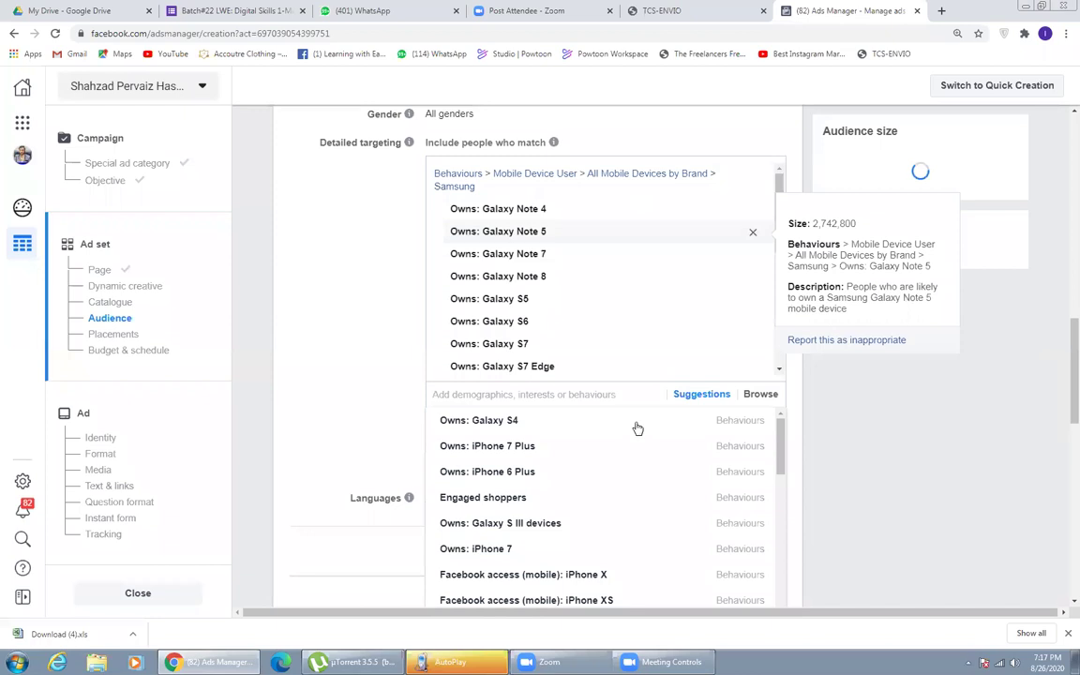
mouse_move(532, 432)
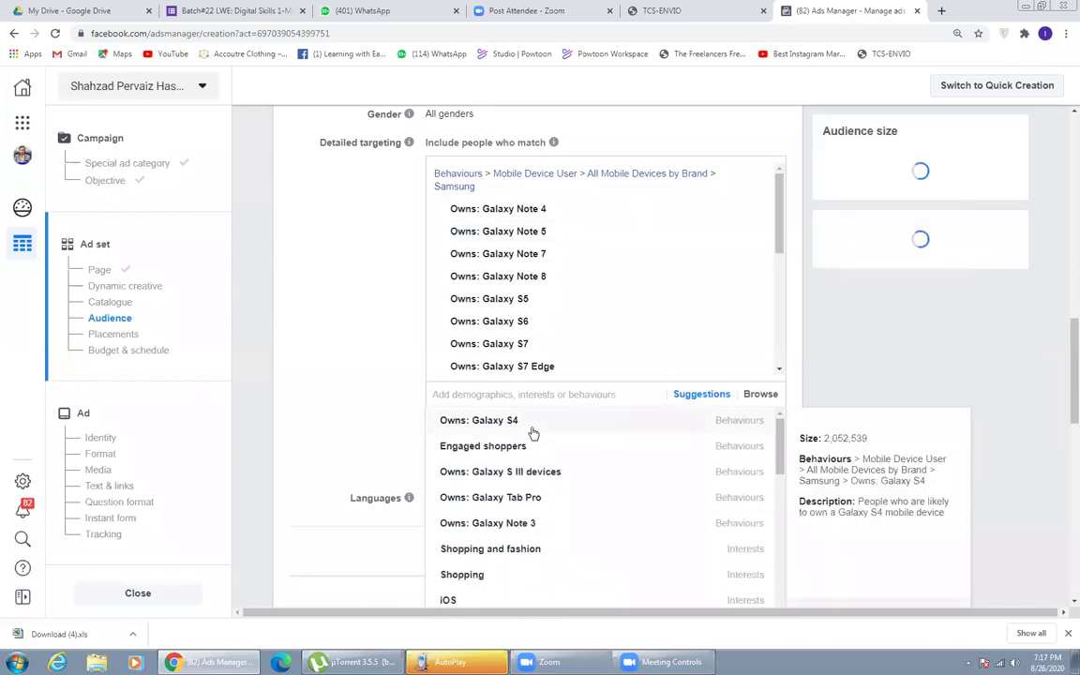
left_click(531, 432)
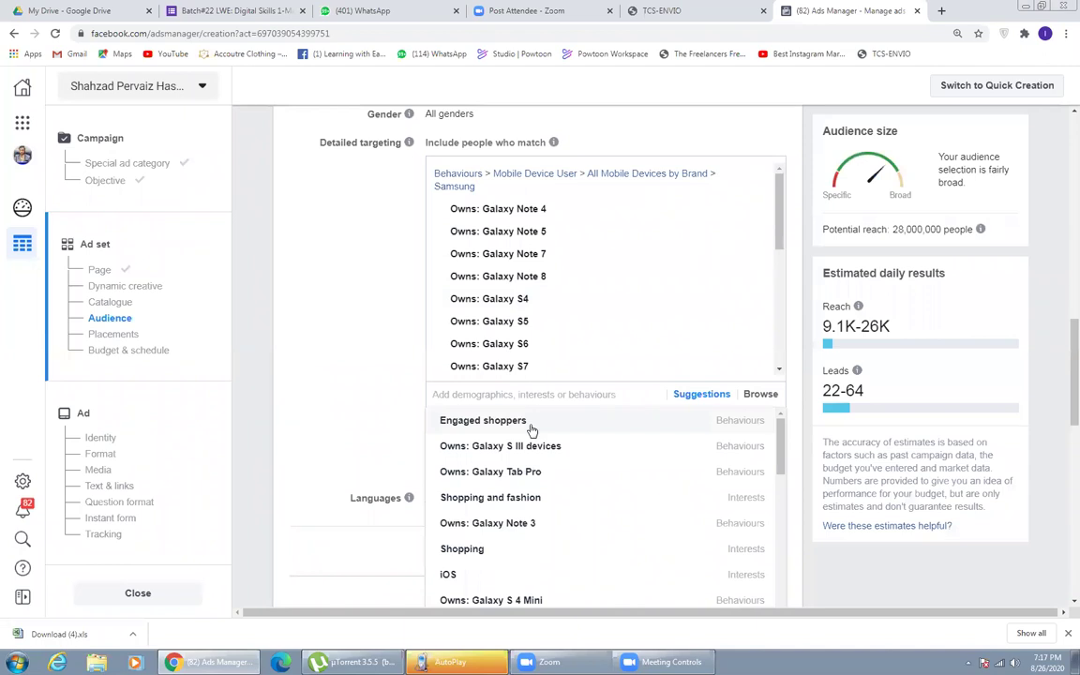
- Add Engaged shoppers, Galaxy S III, Tab Pro, Tab S and Note 3 owners, and the Smart Technologies interest
left_click(531, 429)
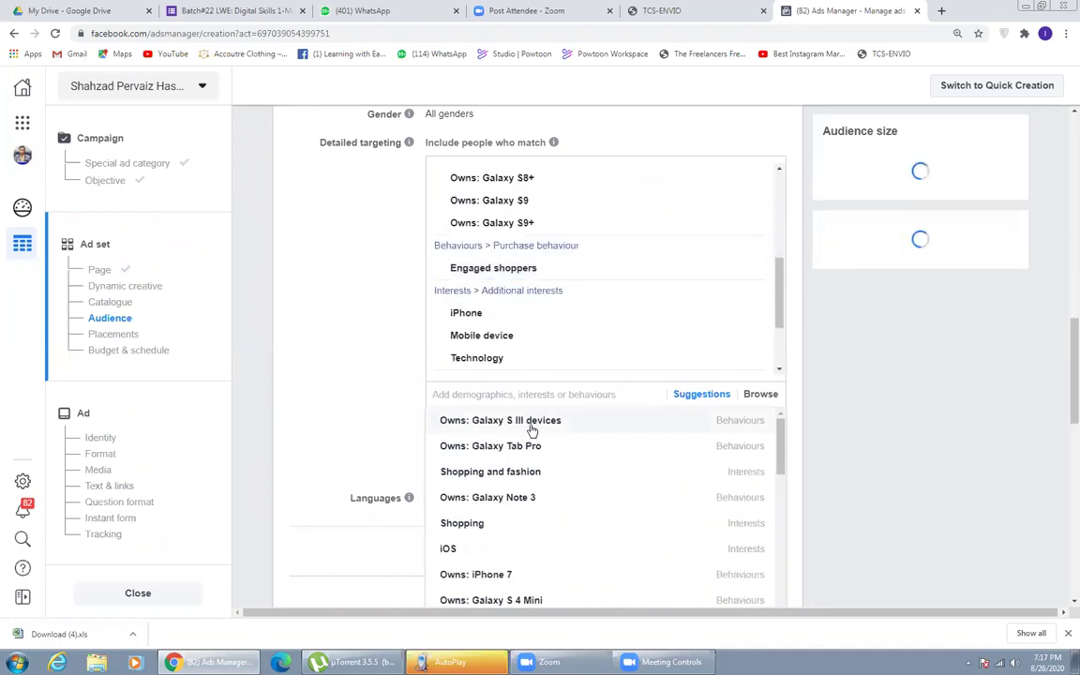
left_click(531, 429)
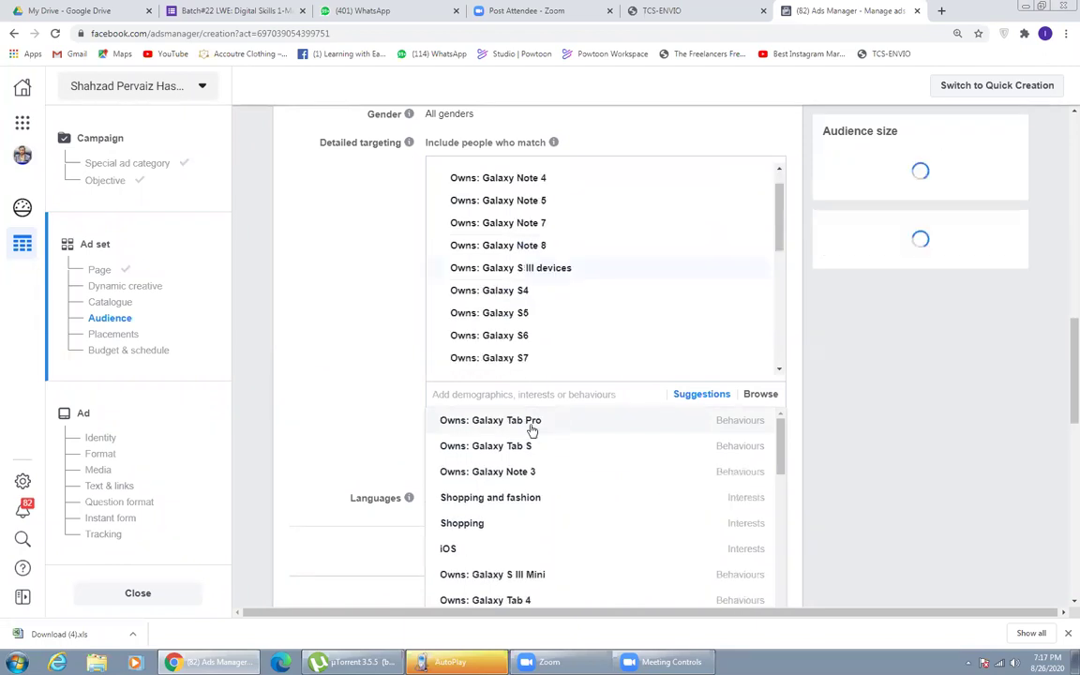
left_click(531, 430)
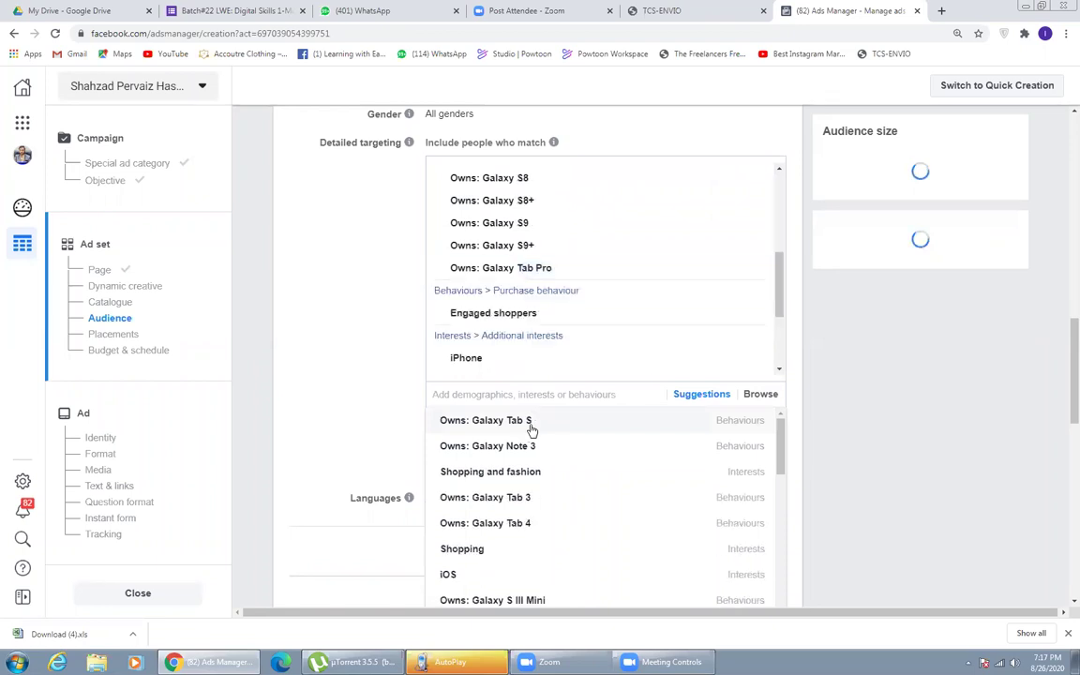
left_click(532, 429)
left_click(531, 427)
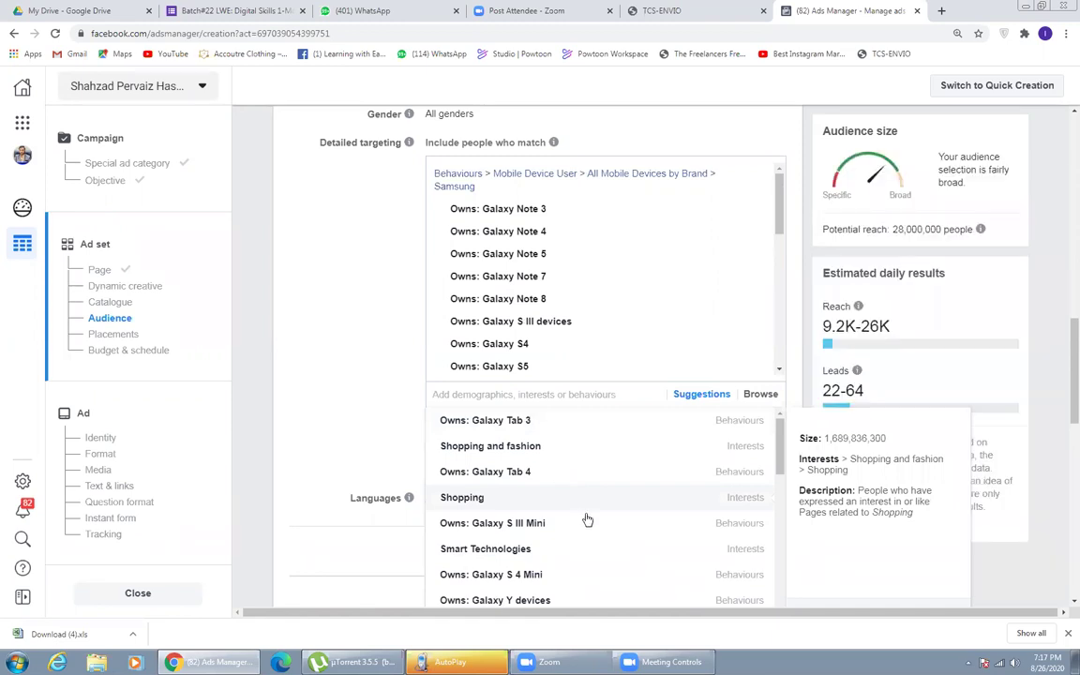
scroll(556, 489, "down", 1)
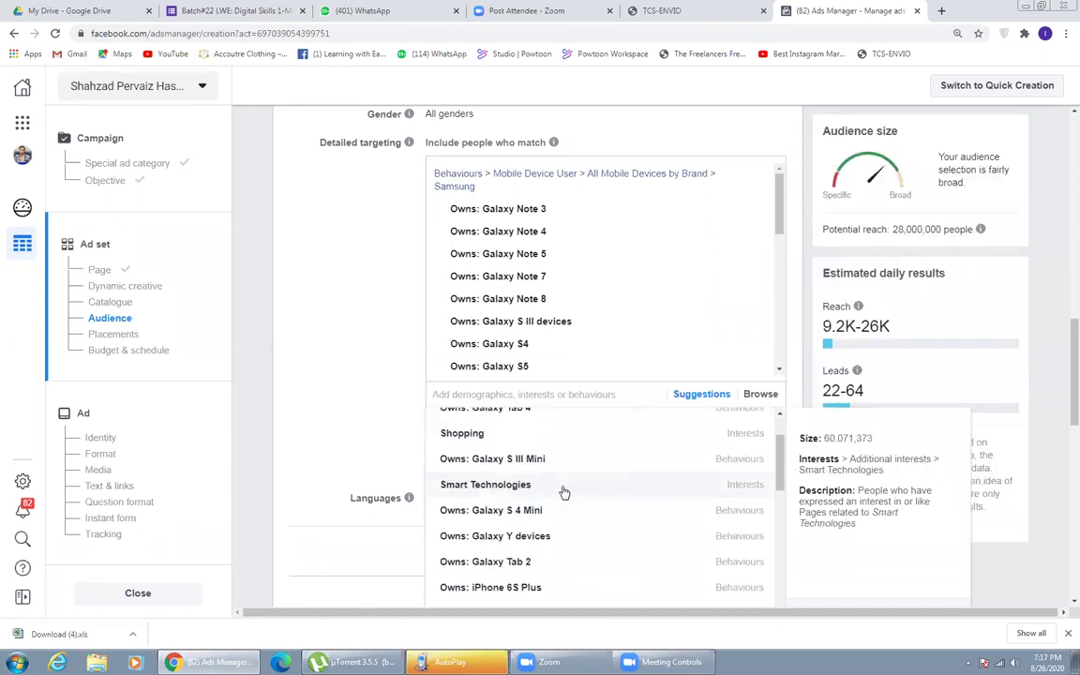
left_click(563, 492)
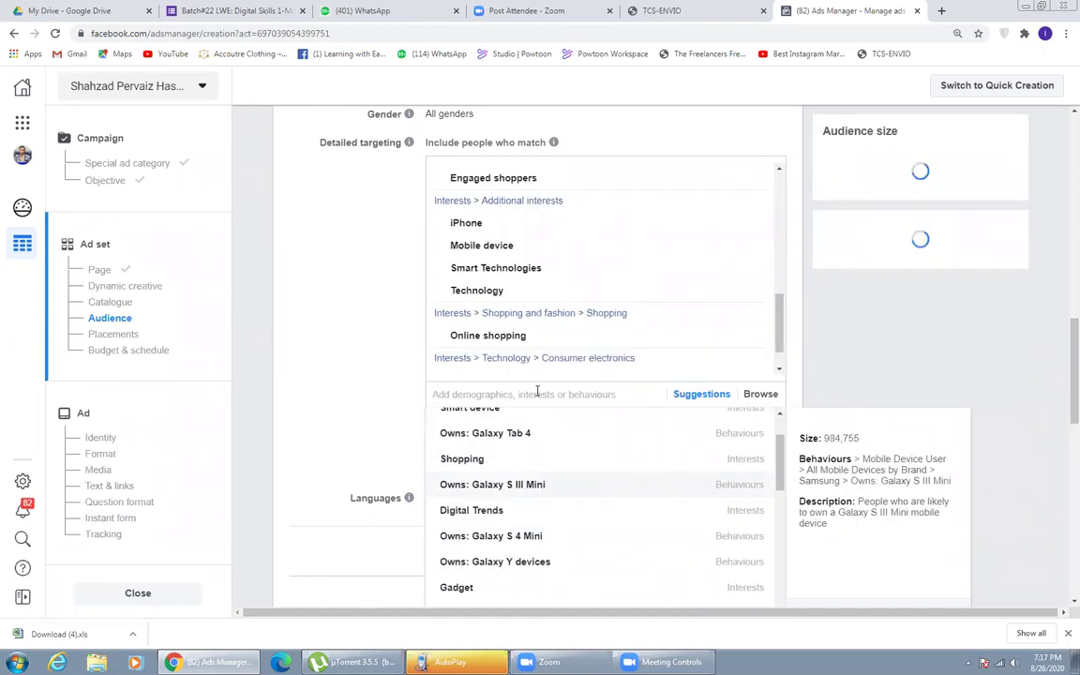
left_click(756, 398)
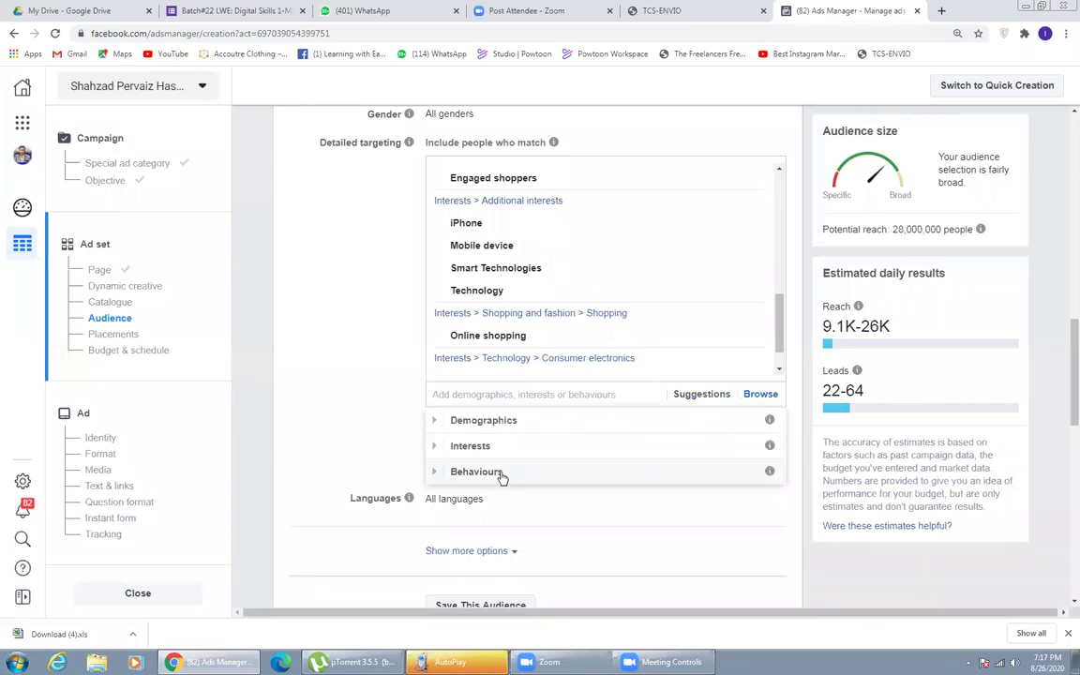
- Browse Interests down to Technology > Consumer electronics
left_click(499, 471)
left_click(499, 418)
left_click(487, 442)
scroll(516, 487, "down", 1)
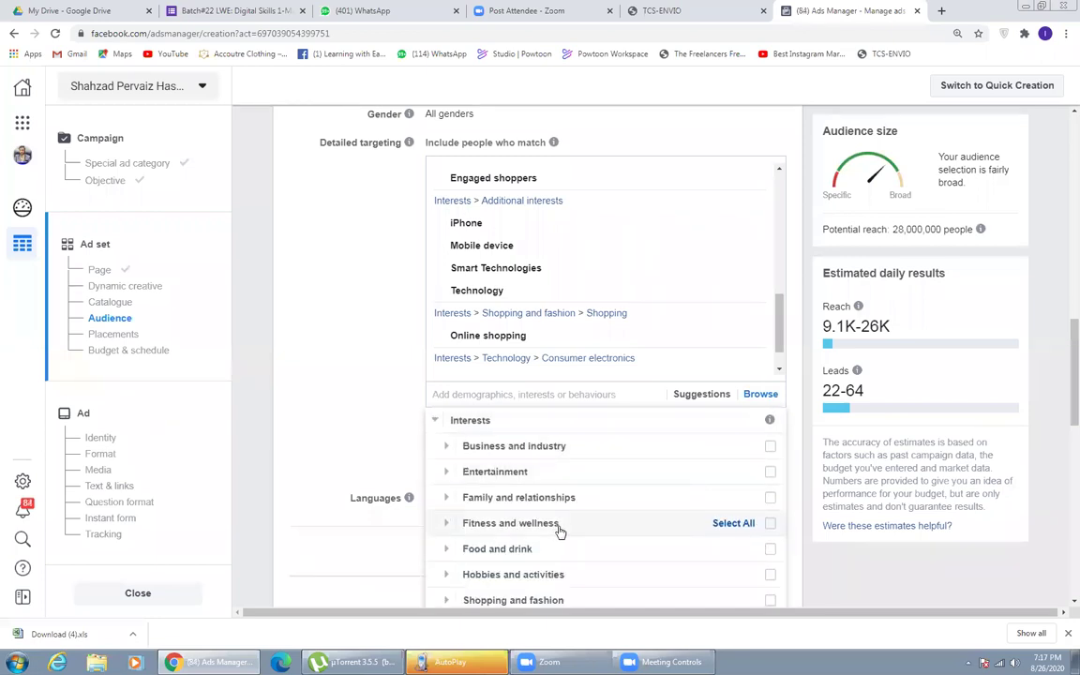
scroll(555, 527, "down", 2)
scroll(562, 535, "down", 3)
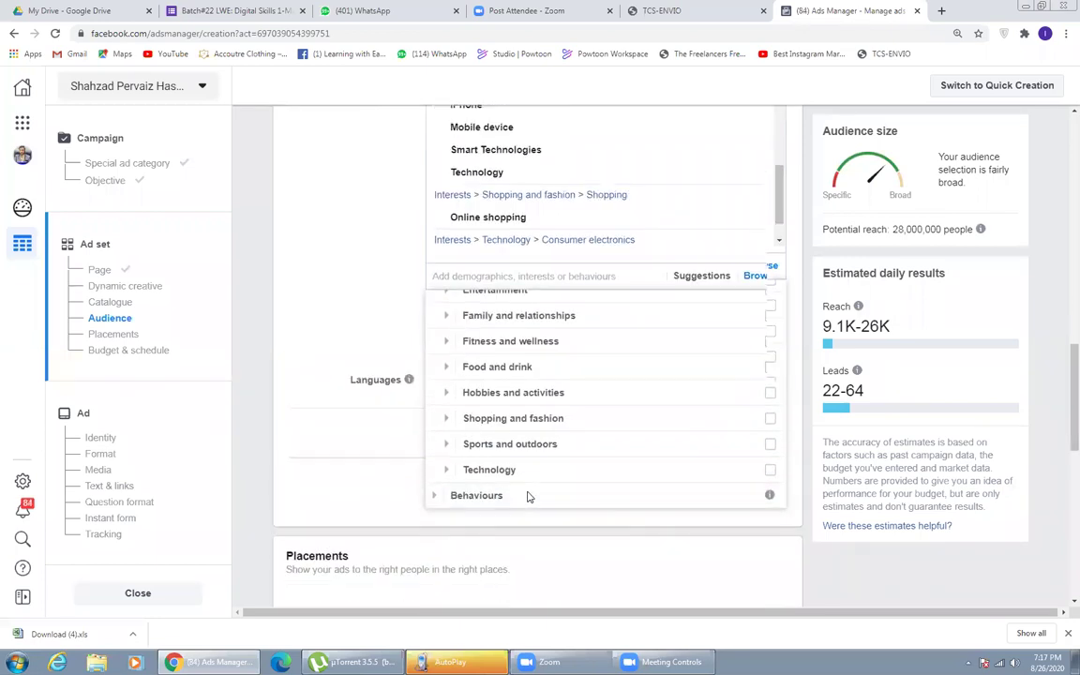
left_click(523, 464)
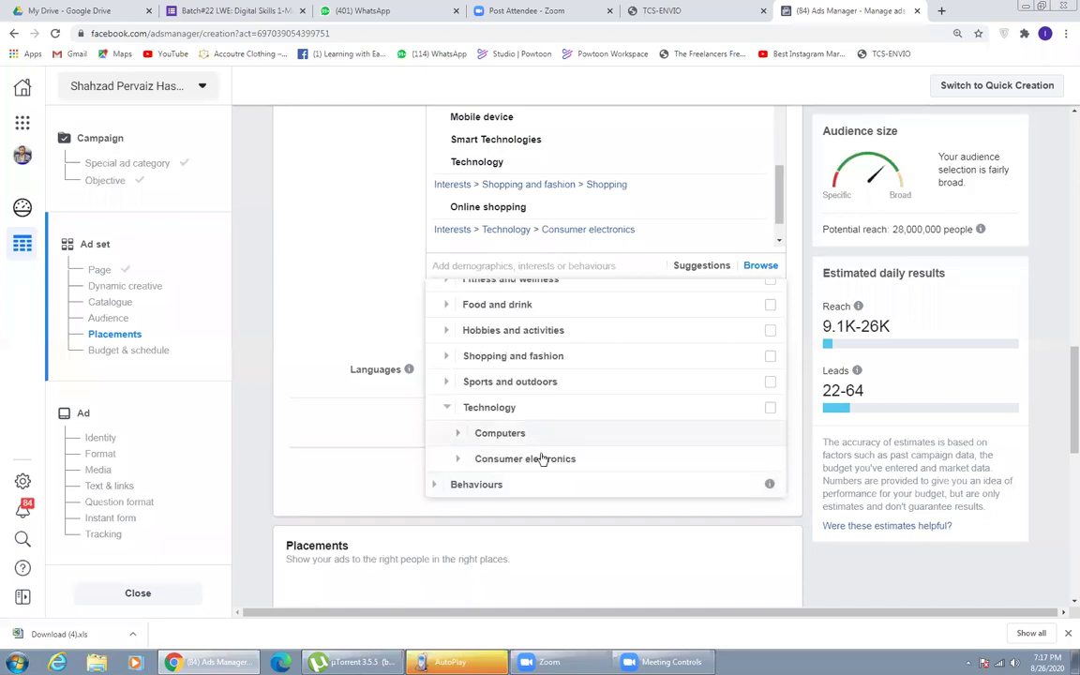
left_click(516, 462)
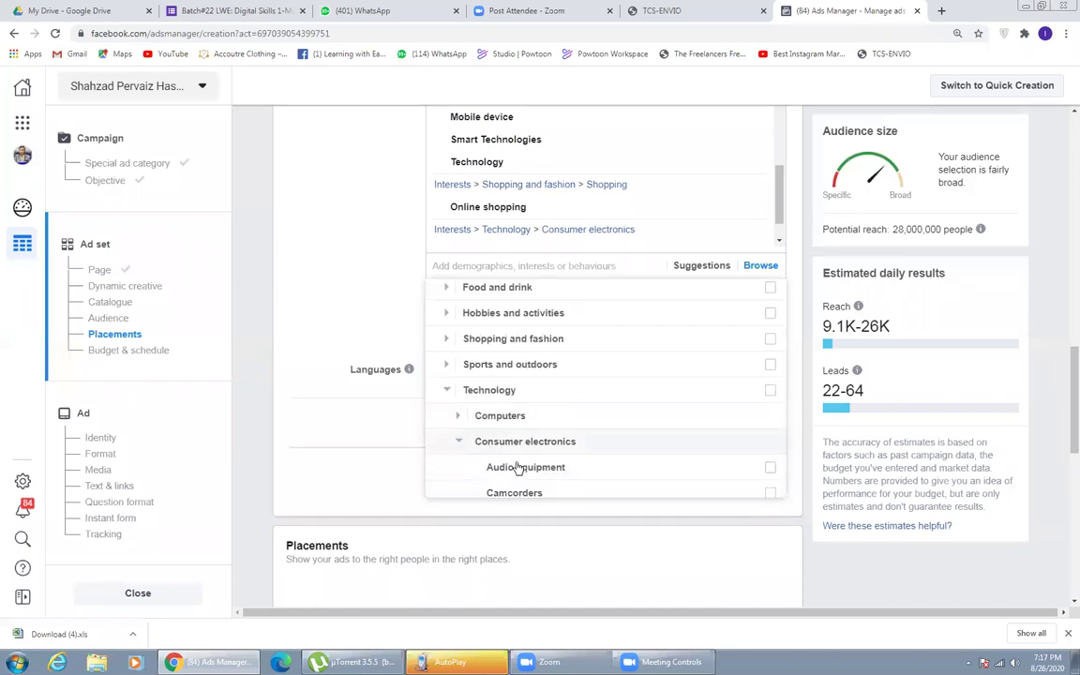
- Tick the Mobile phones interest to add it to detailed targeting
scroll(553, 435, "down", 2)
left_click(576, 453)
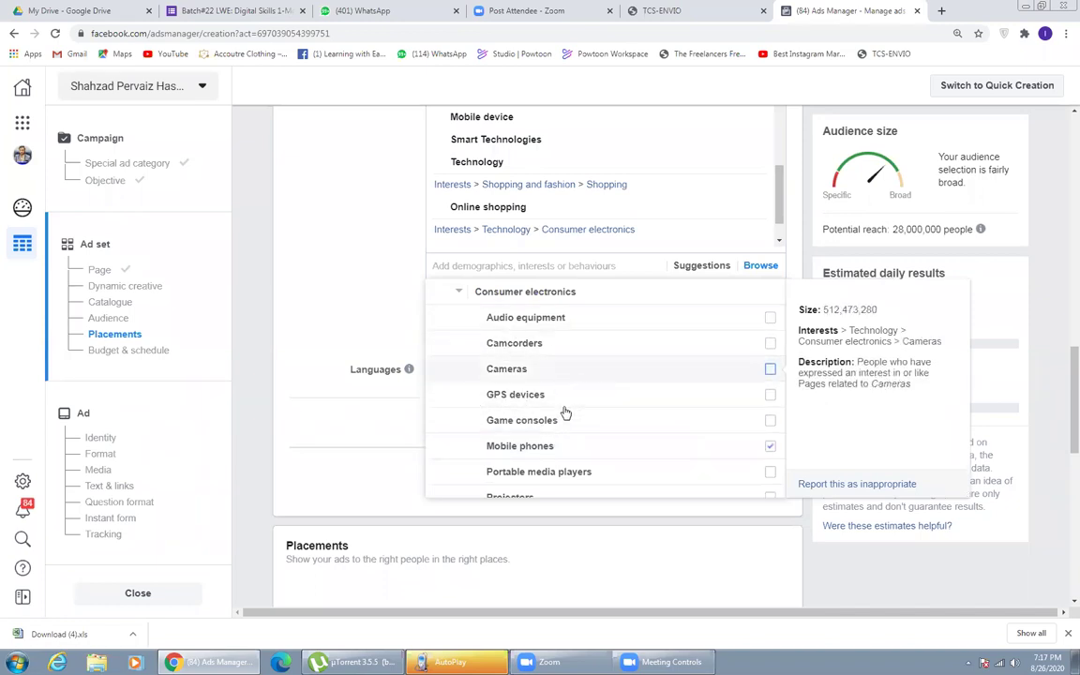
left_click(553, 455)
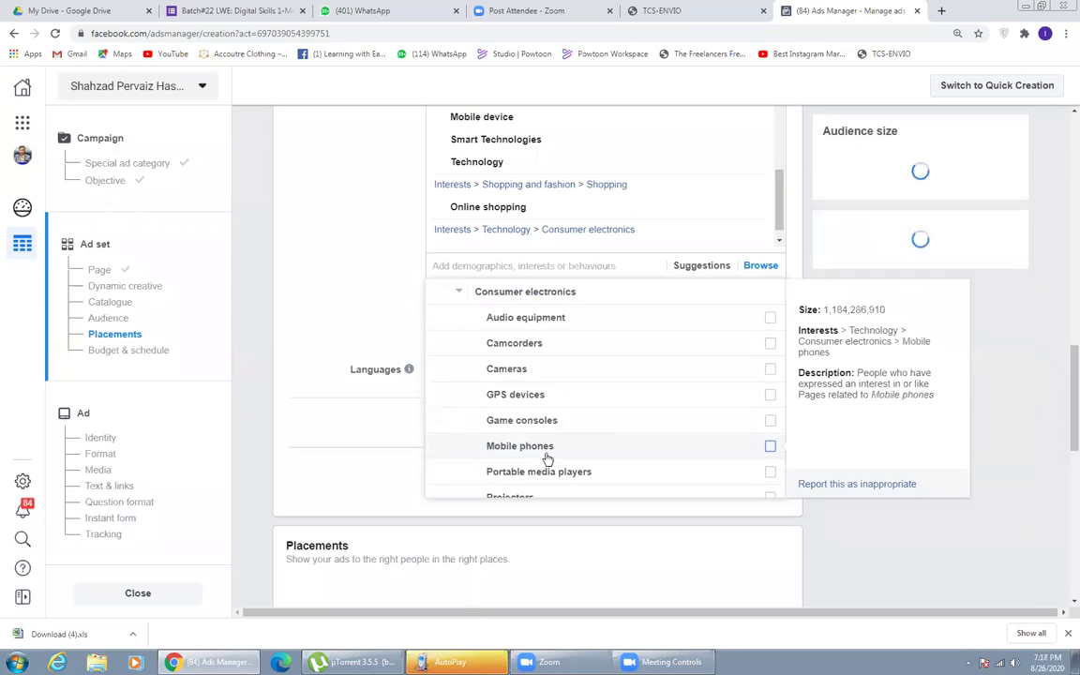
left_click(648, 440)
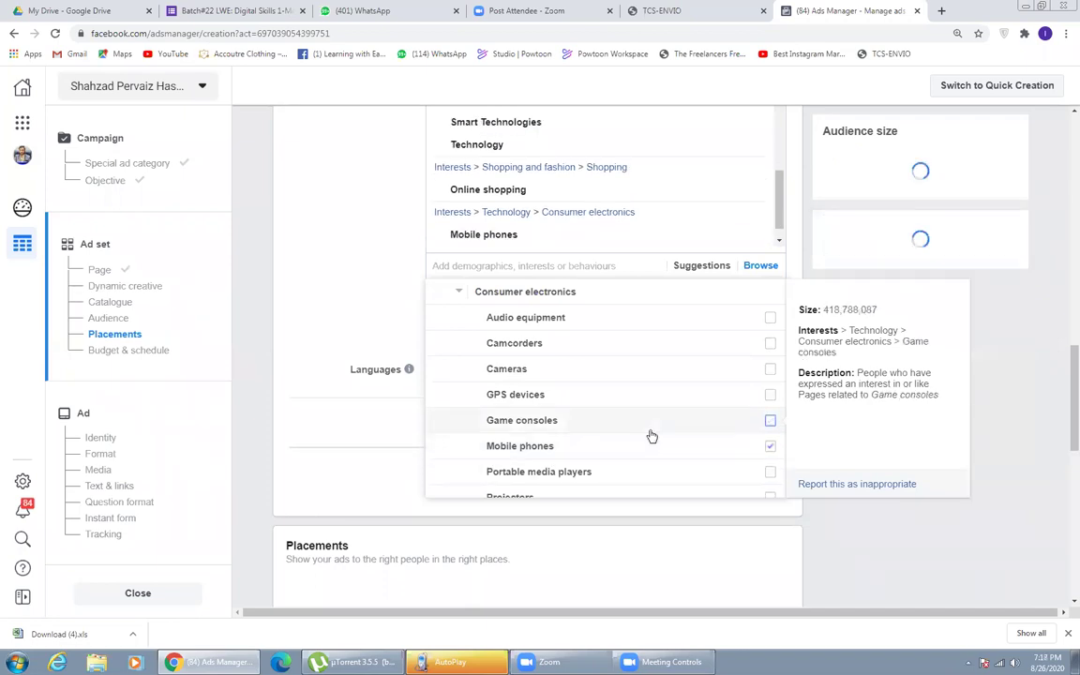
scroll(703, 435, "down", 1)
scroll(703, 435, "down", 1)
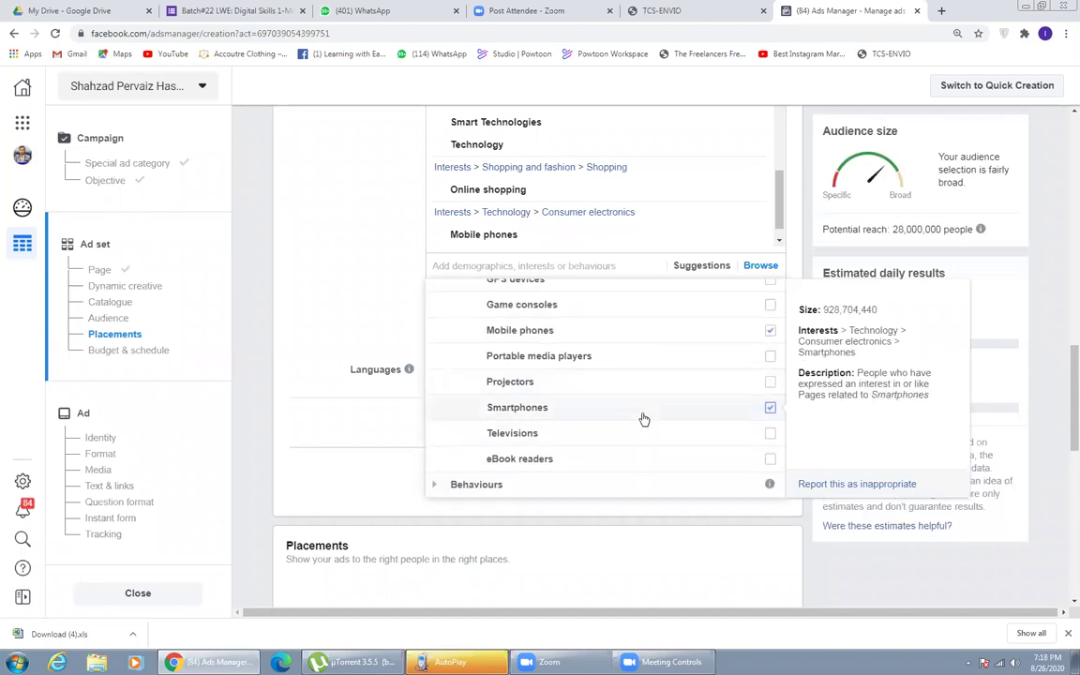
scroll(581, 433, "down", 1)
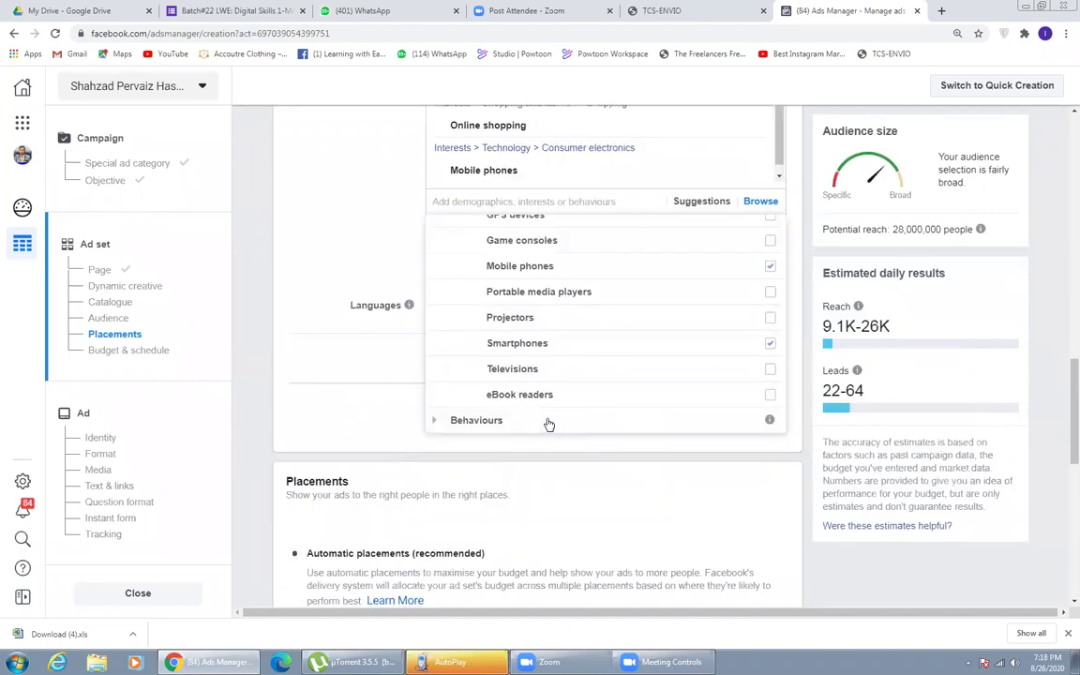
left_click(549, 424)
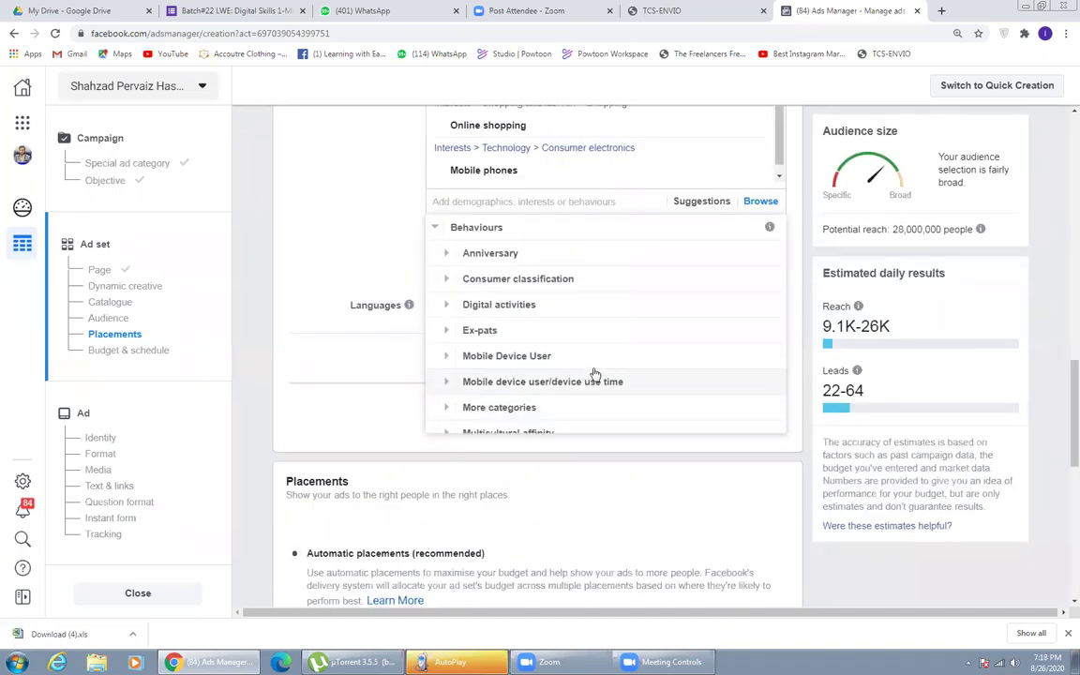
- Under Behaviours > Mobile Device User, add Facebook access (mobile): all mobile devices
scroll(587, 373, "up", 1)
scroll(586, 373, "down", 1)
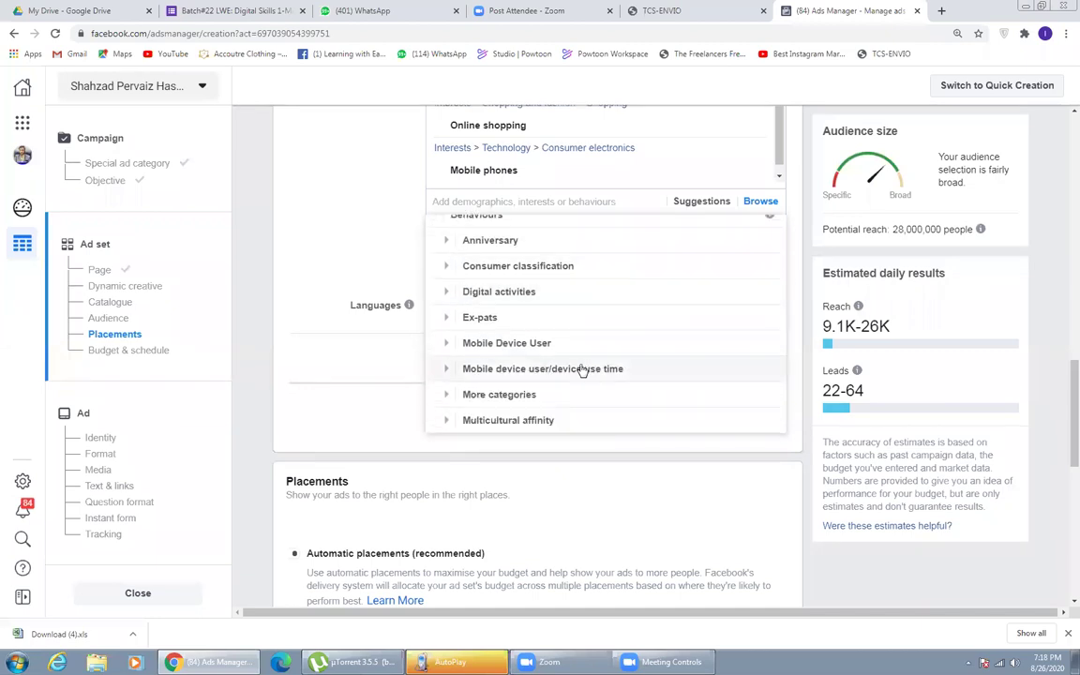
left_click(499, 345)
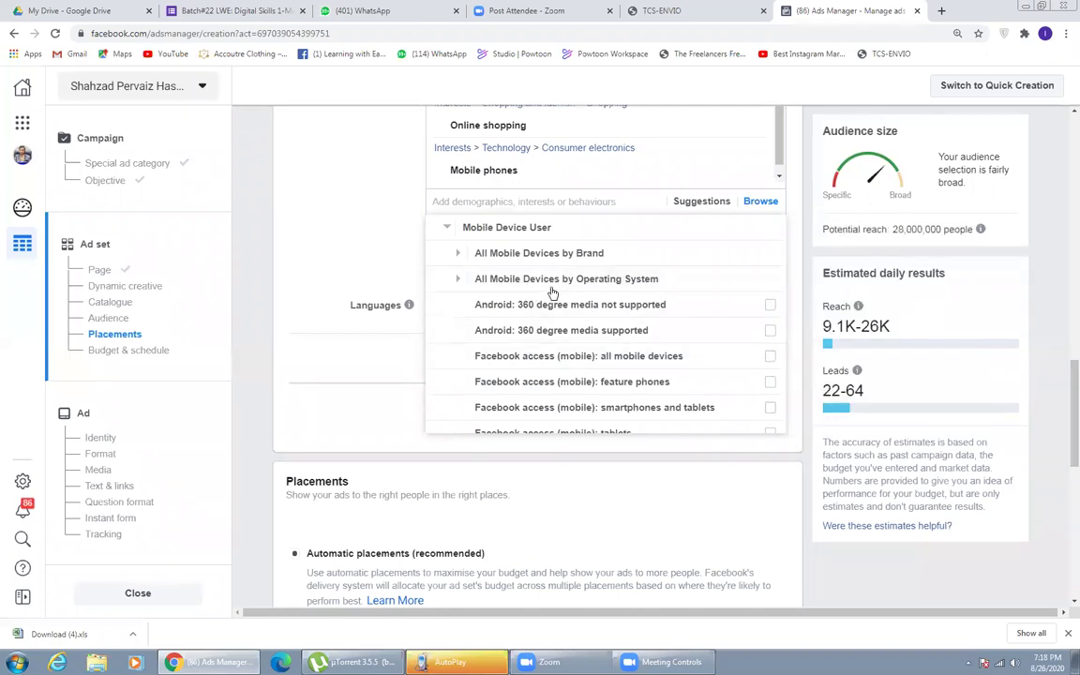
mouse_move(743, 320)
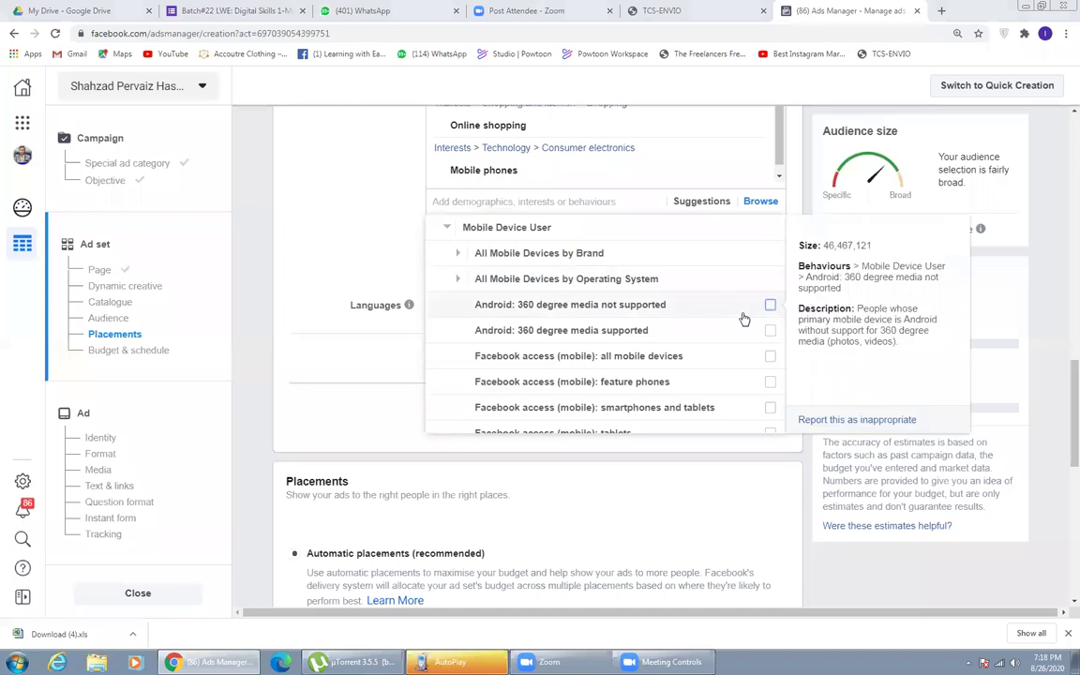
mouse_move(684, 366)
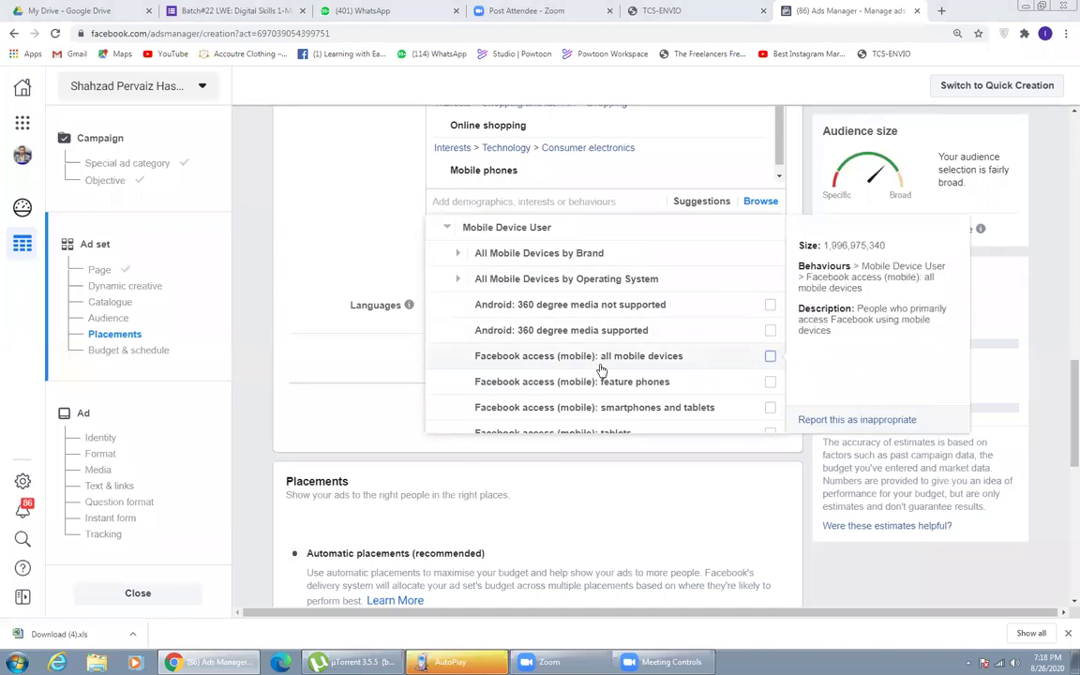
left_click(771, 357)
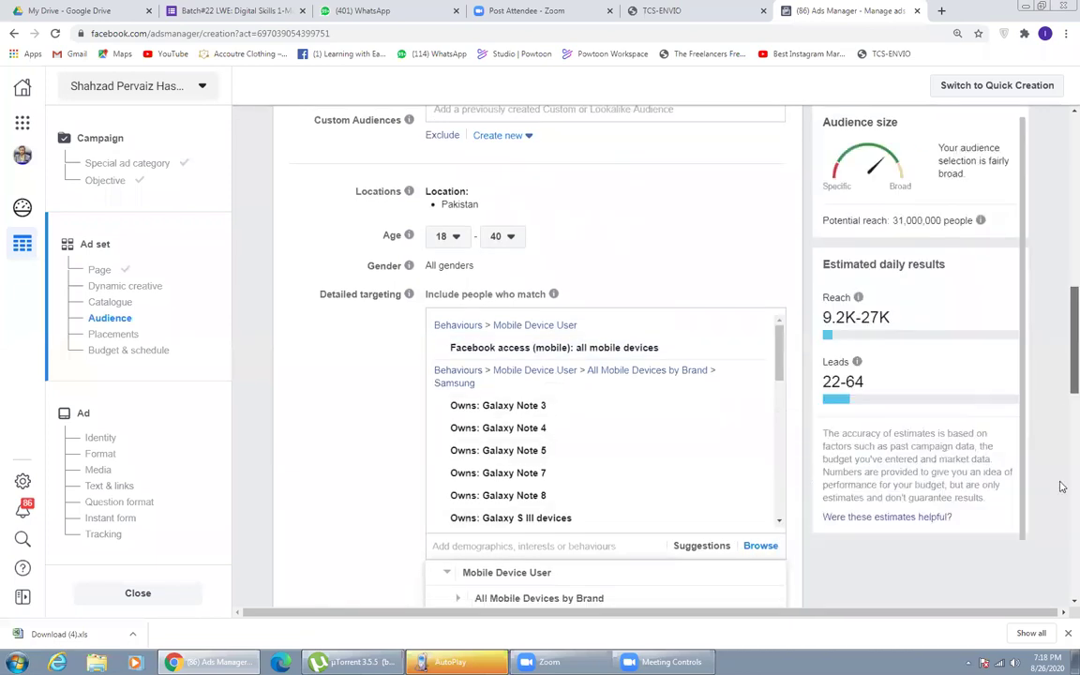
scroll(1062, 487, "down", 5)
scroll(1063, 429, "up", 3)
left_click(759, 322)
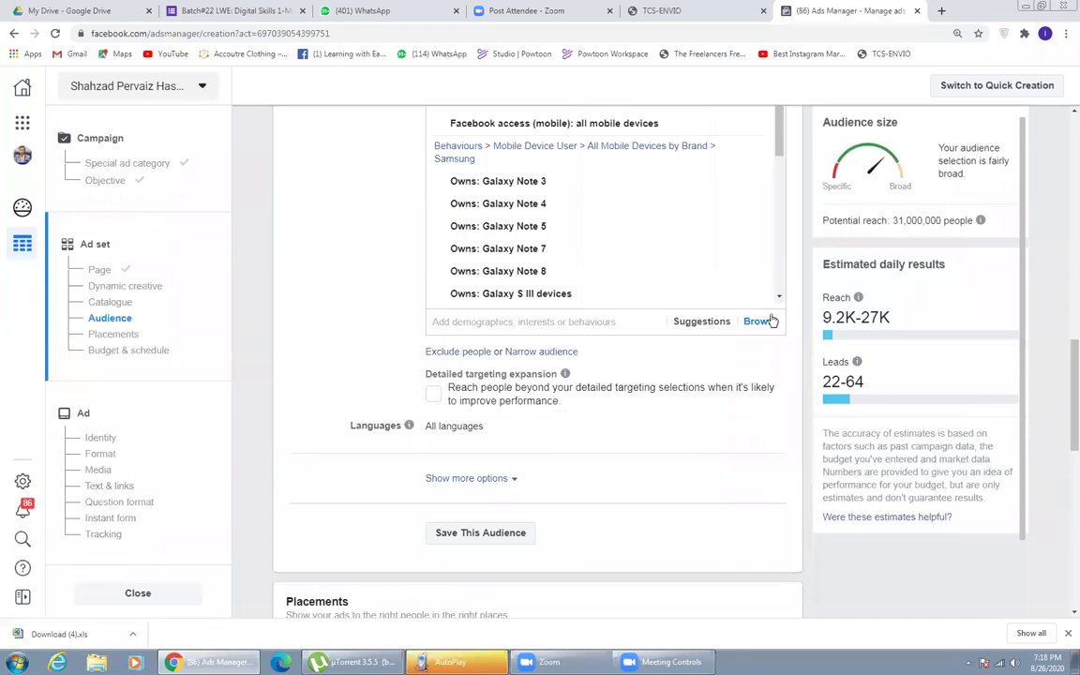
left_click(771, 322)
- Add the feature phone and smartphone-and-tablet Facebook access behaviours
left_click(566, 403)
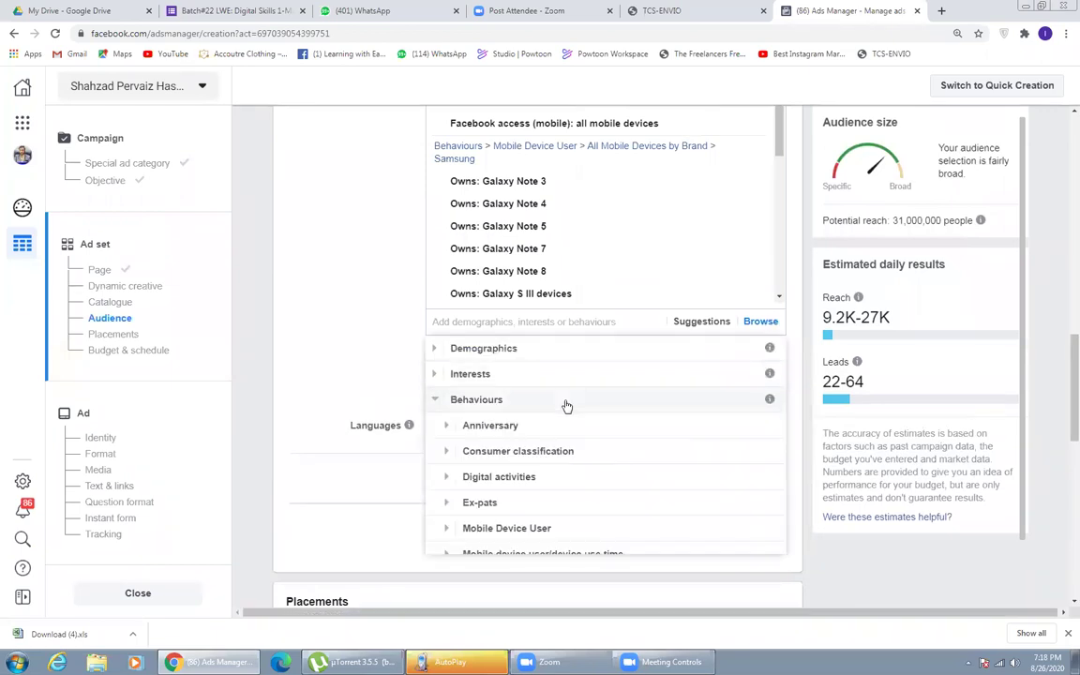
scroll(567, 417, "down", 1)
left_click(558, 480)
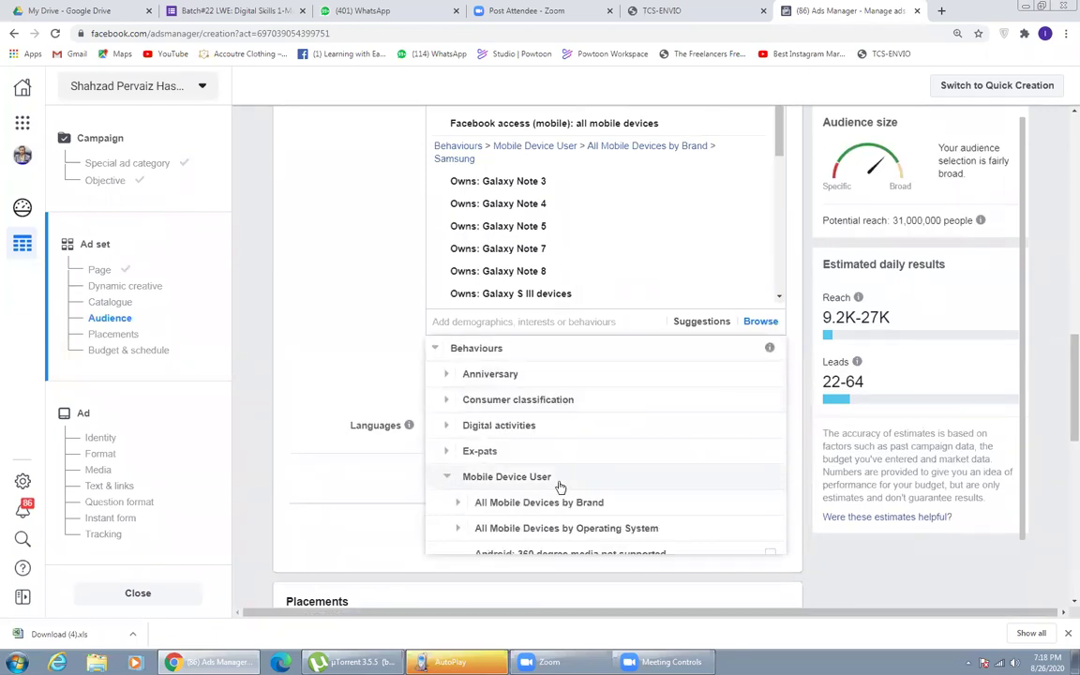
scroll(560, 486, "down", 4)
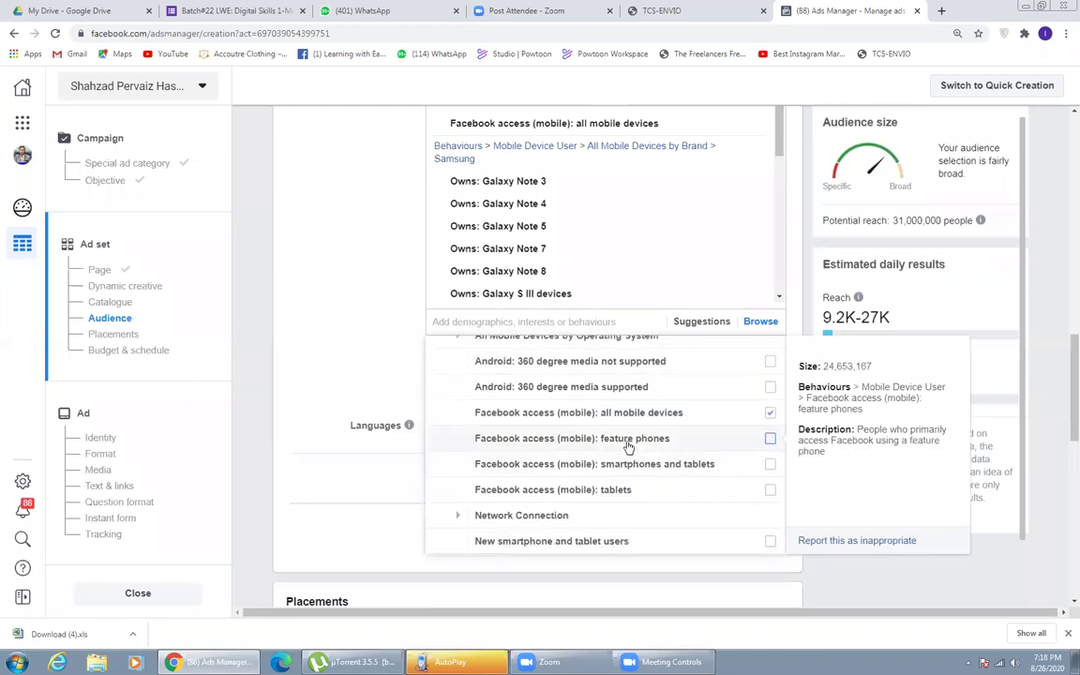
left_click(769, 438)
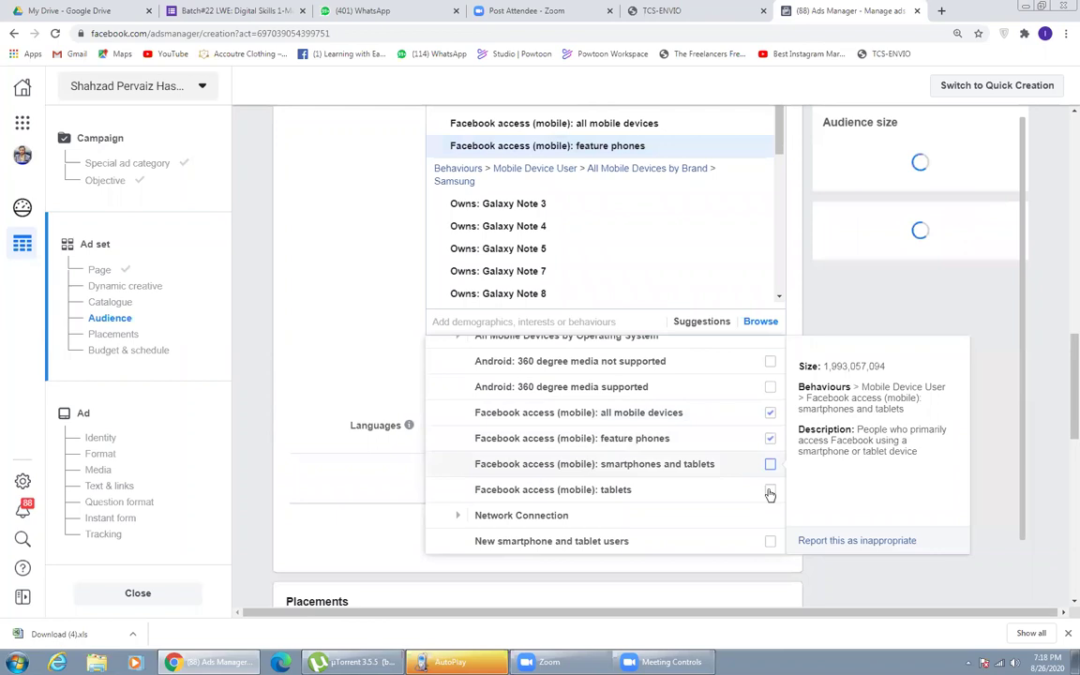
left_click(770, 464)
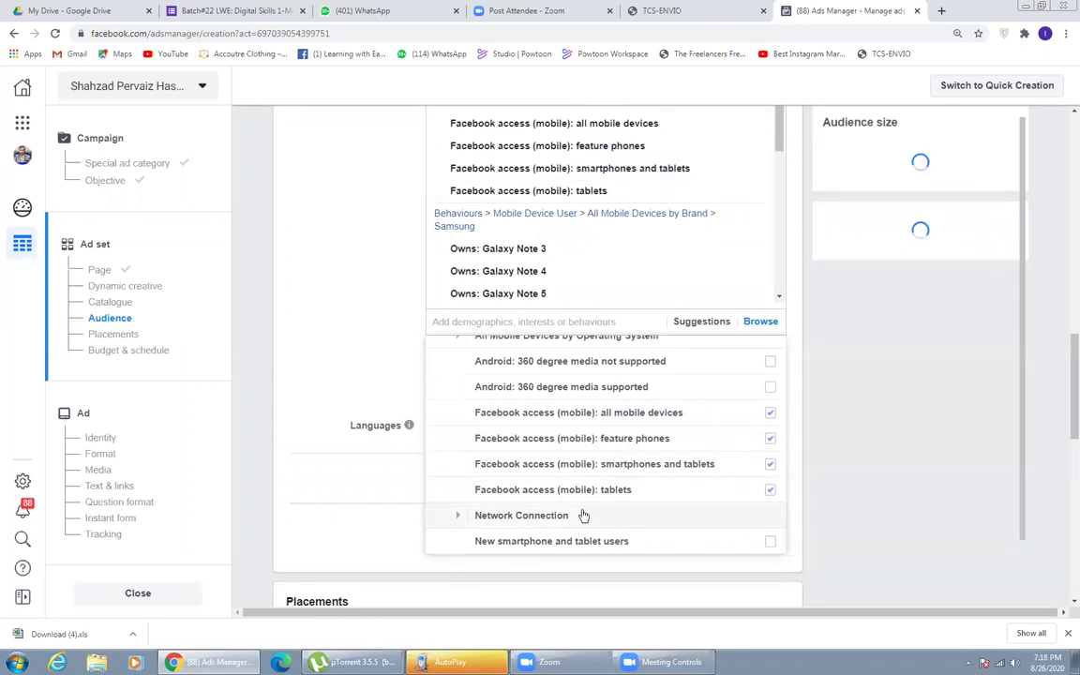
- Add 4G and Wi-Fi network connections and new smartphone and tablet users, then close the browser
left_click(580, 516)
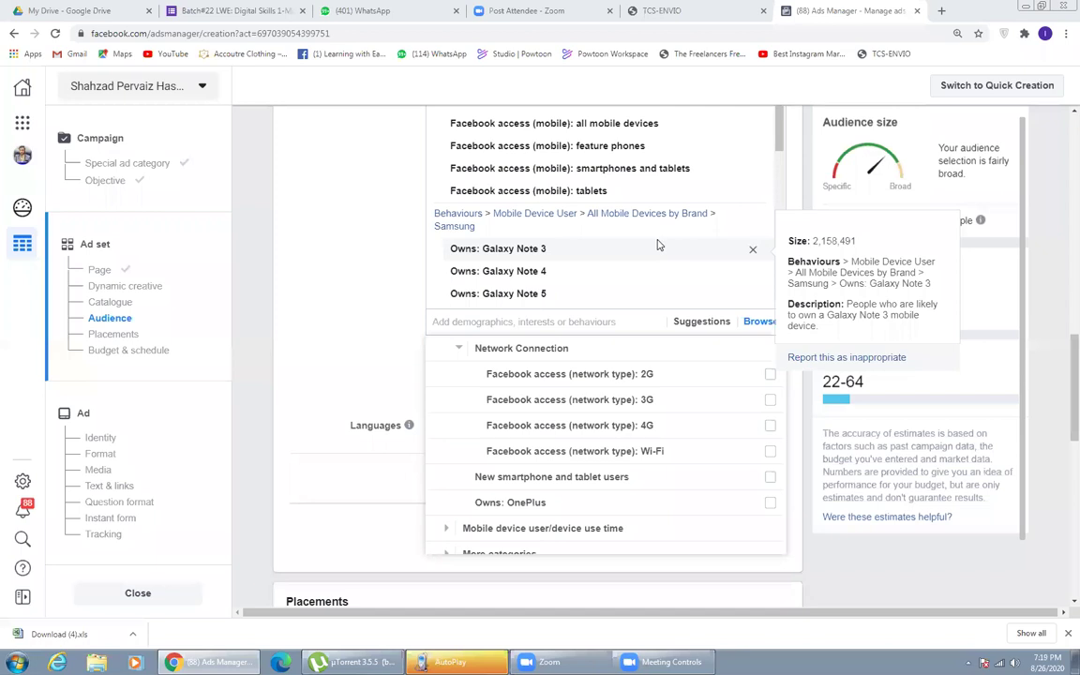
left_click(679, 428)
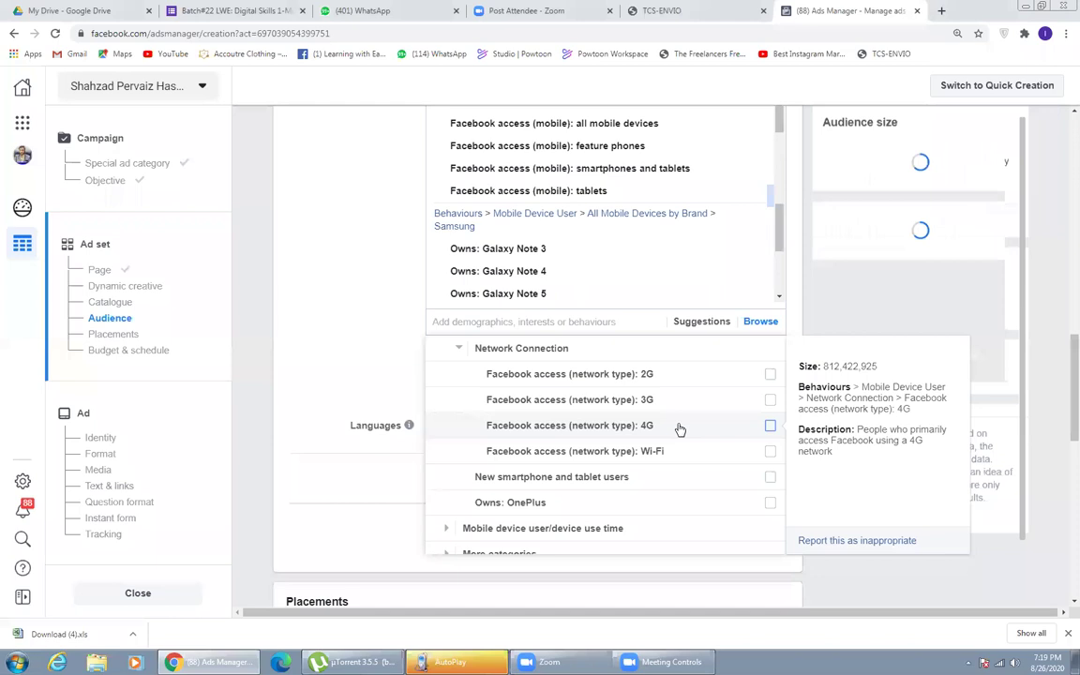
left_click(638, 459)
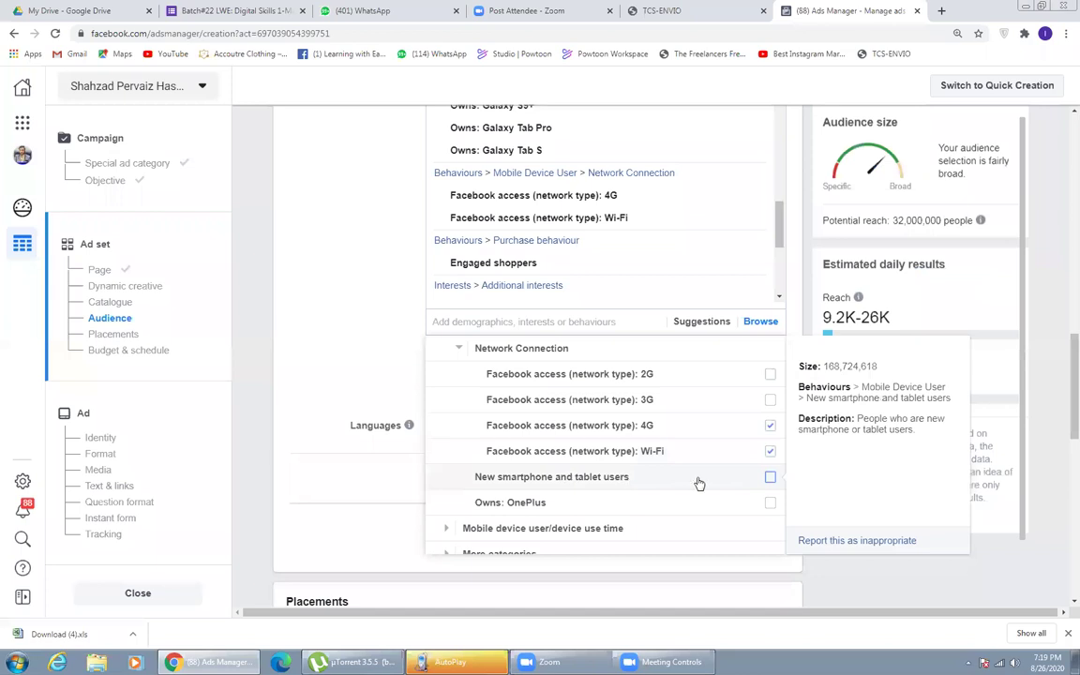
left_click(769, 479)
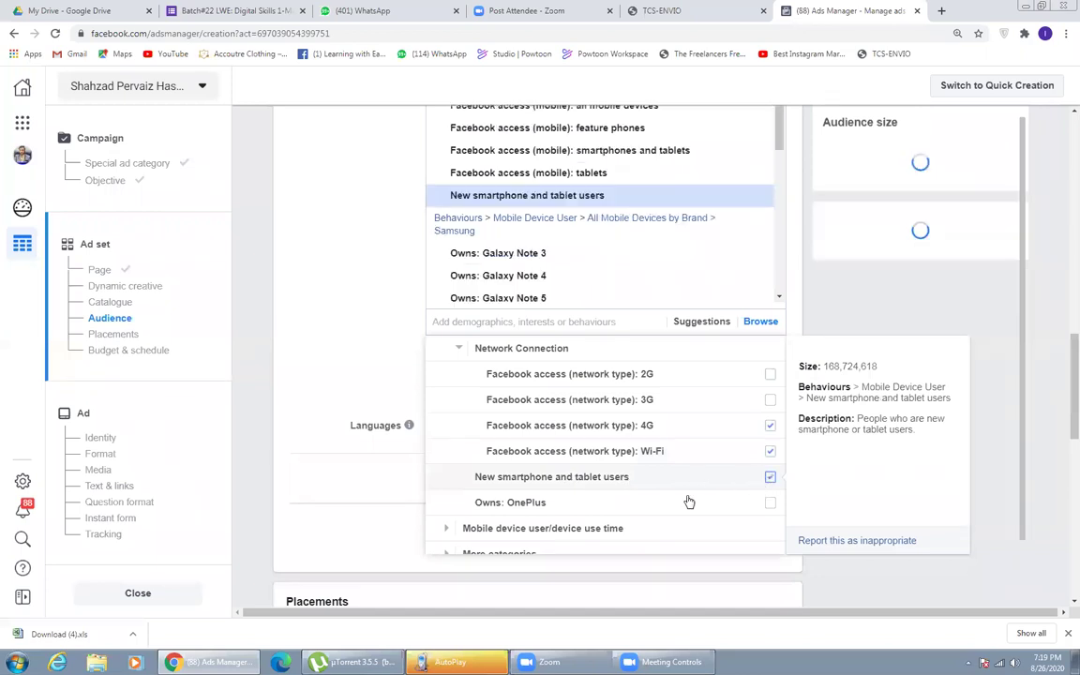
scroll(615, 507, "down", 1)
scroll(615, 507, "down", 1)
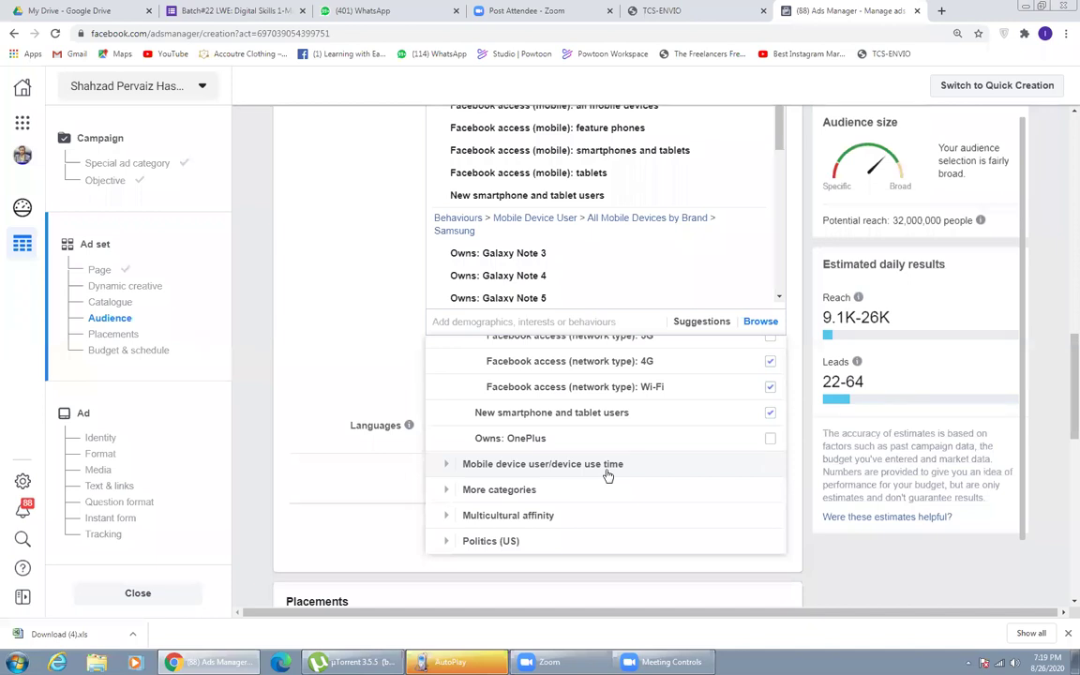
left_click(606, 469)
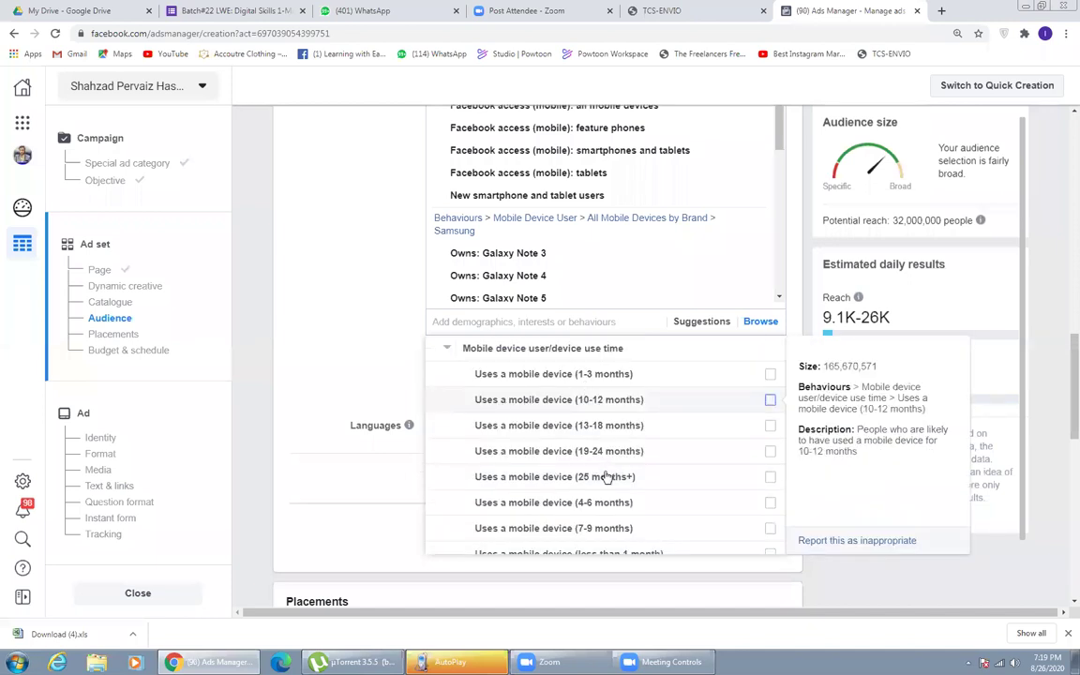
scroll(605, 455, "down", 3)
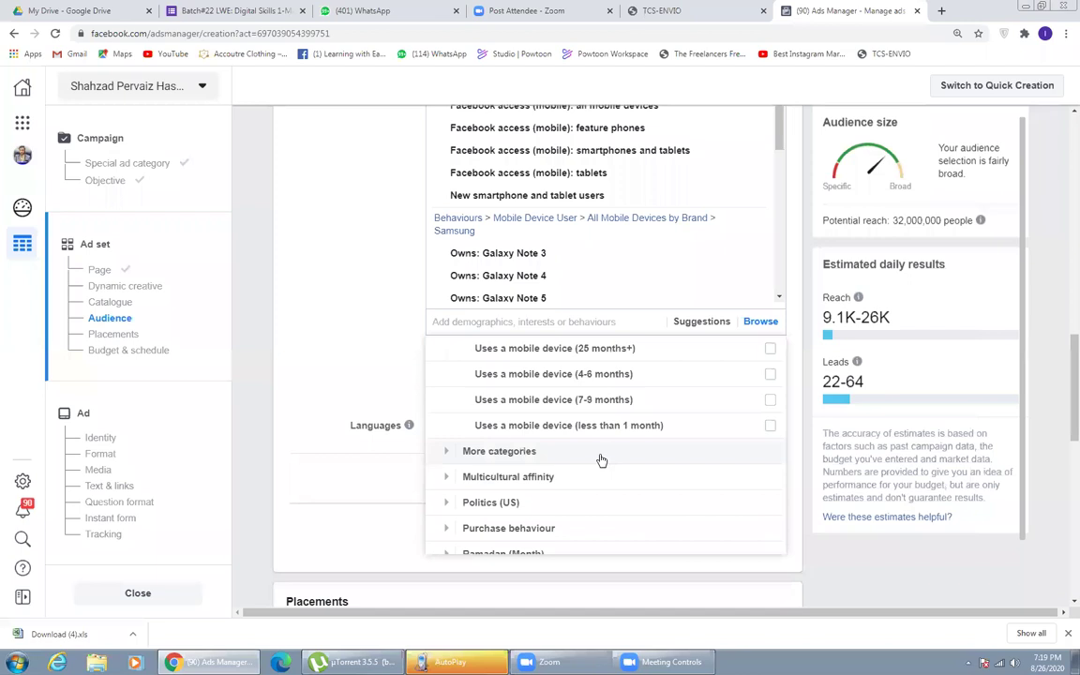
scroll(599, 461, "down", 1)
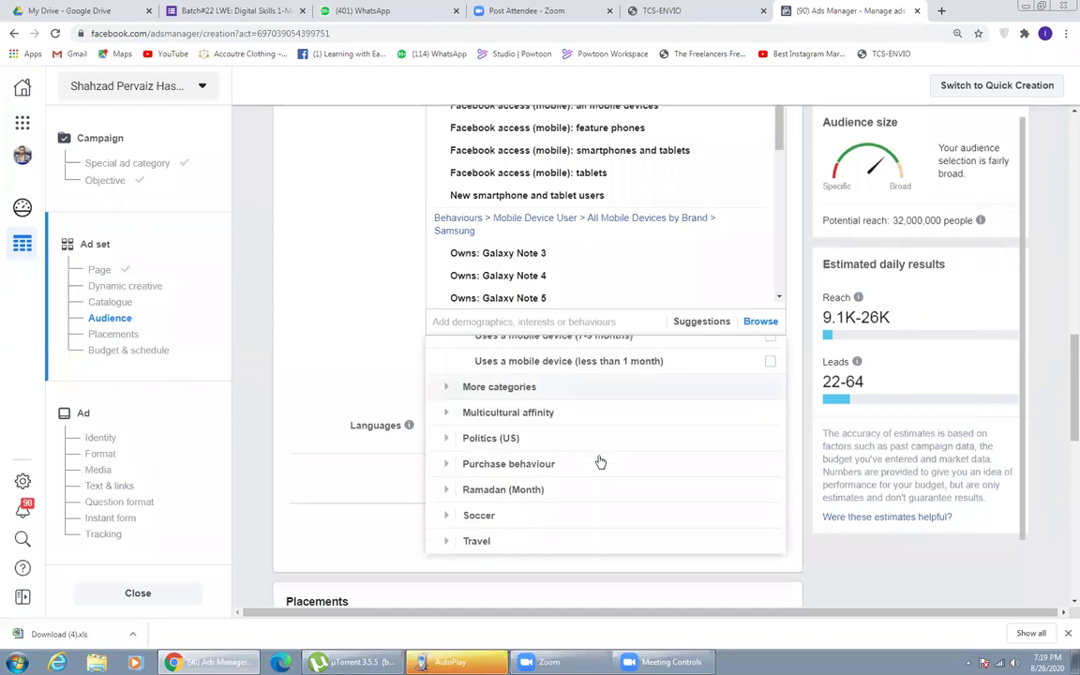
scroll(600, 462, "up", 10)
left_click(392, 350)
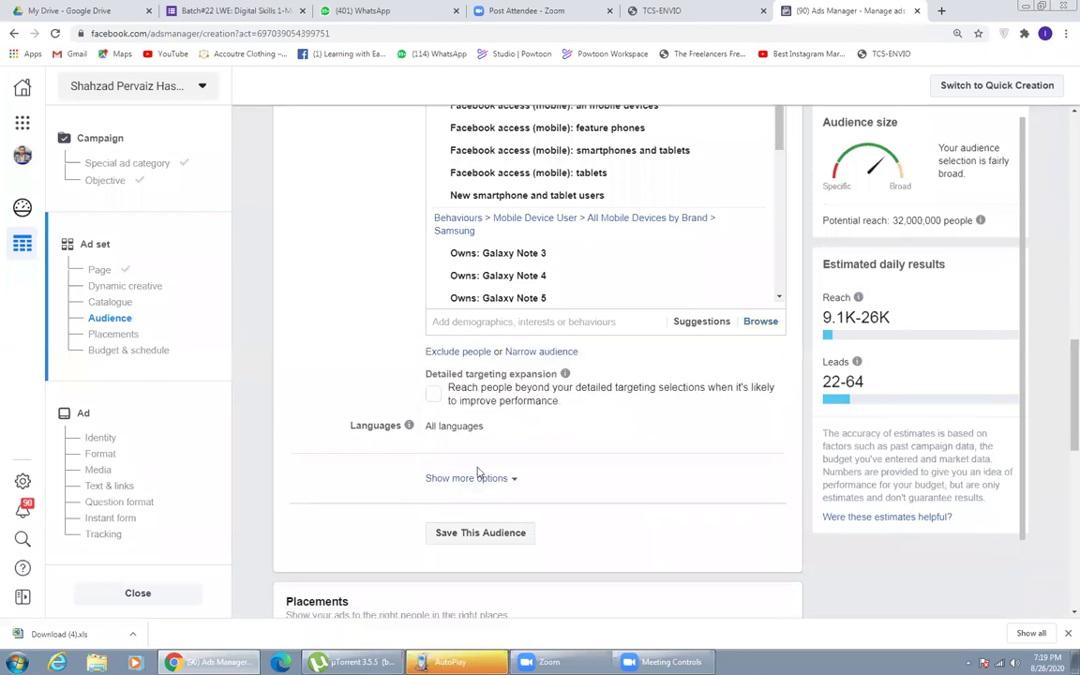
scroll(478, 450, "up", 2)
- Add Android (operating system), Daraz Online Shopping and HomeShopping.pk as detailed targeting interests
left_click(479, 451)
type("ANDROID")
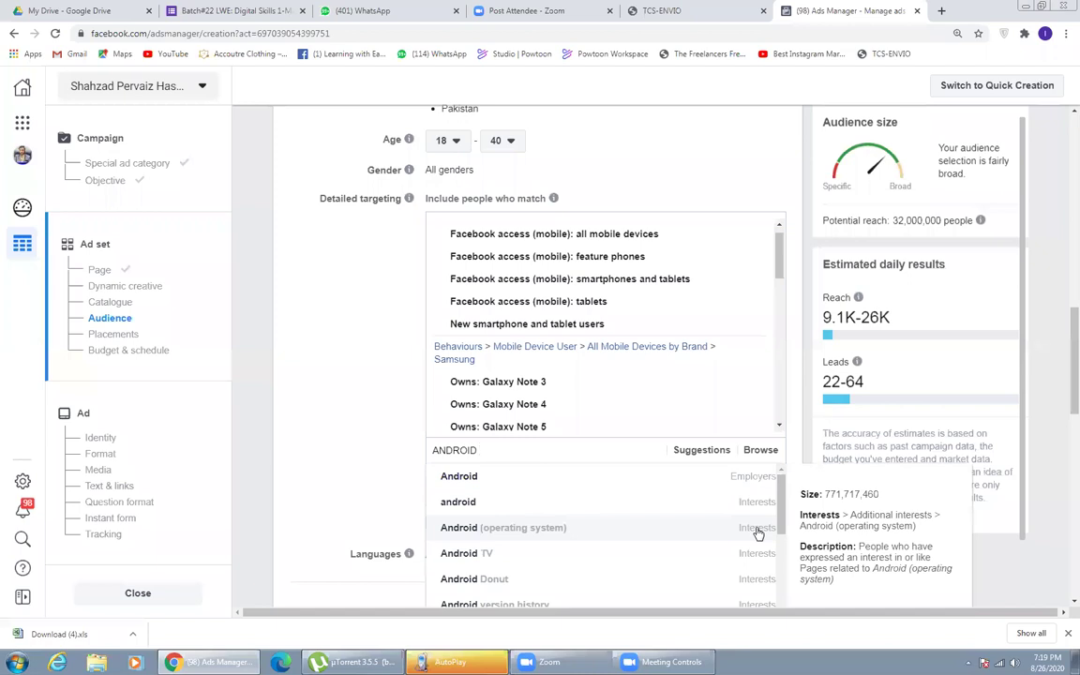
left_click(653, 528)
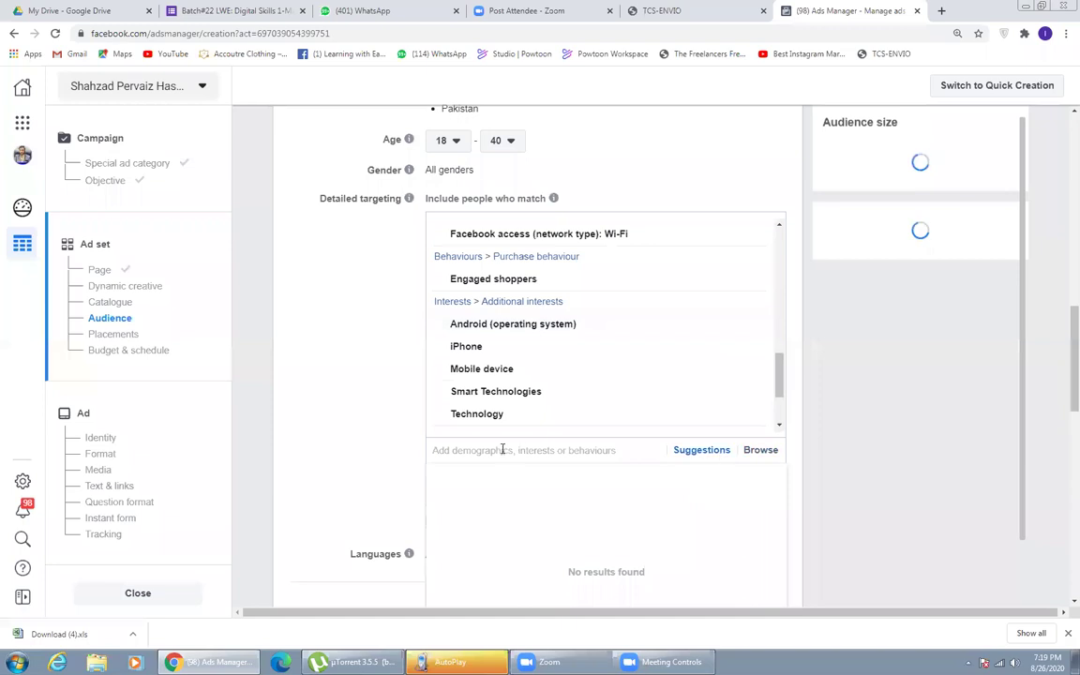
type("DA")
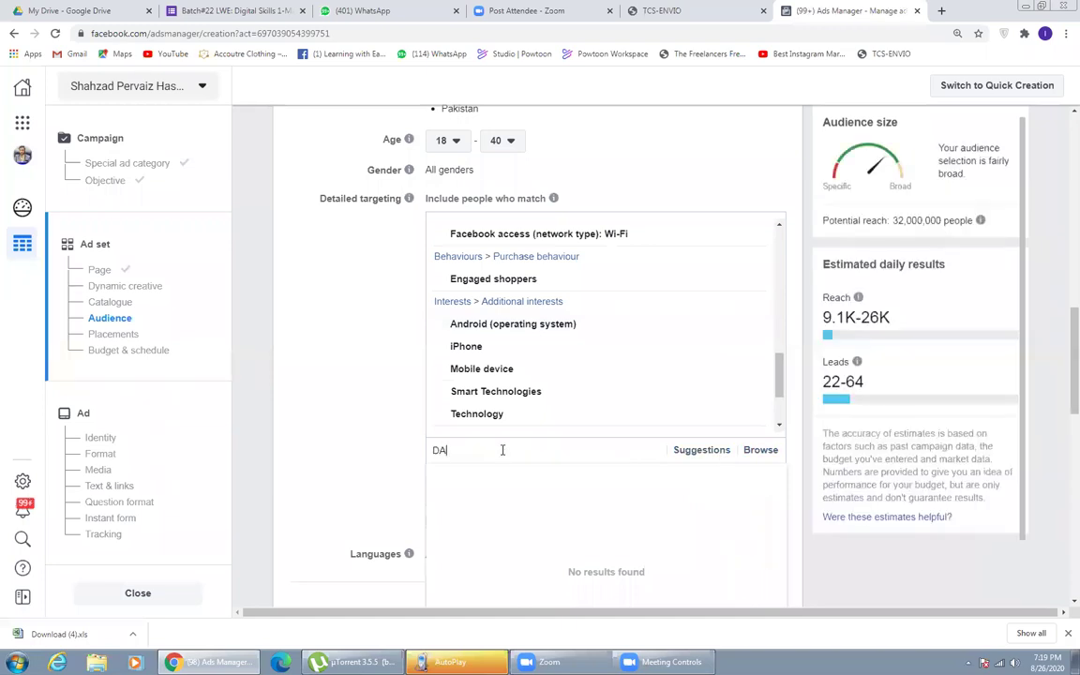
type("RAZ")
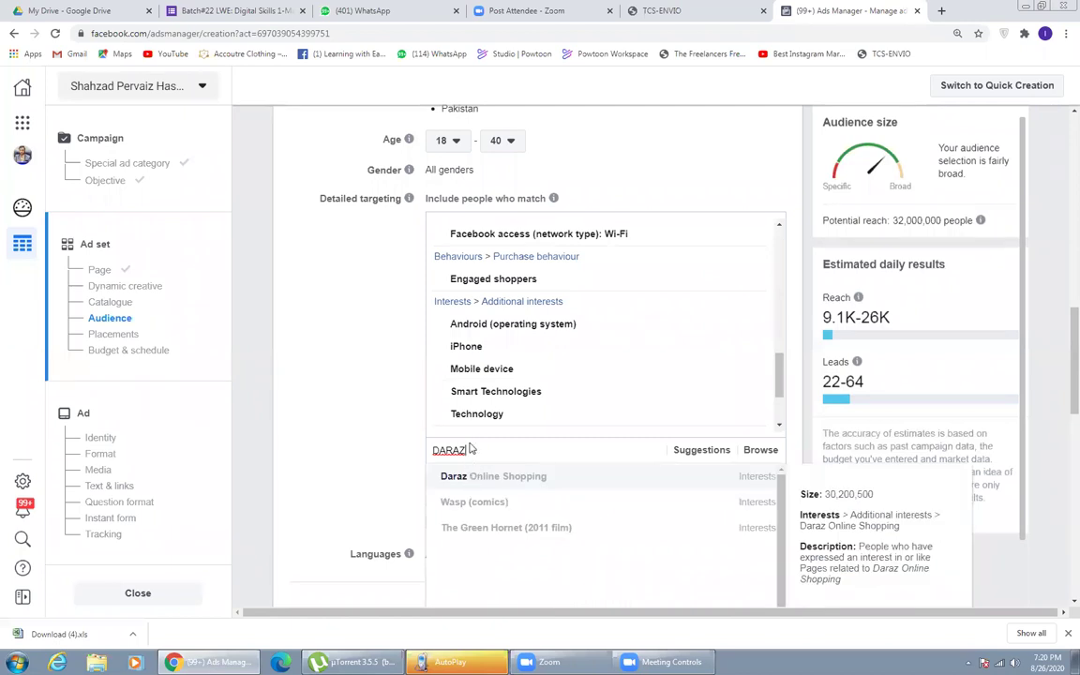
left_click(471, 477)
type("HOME")
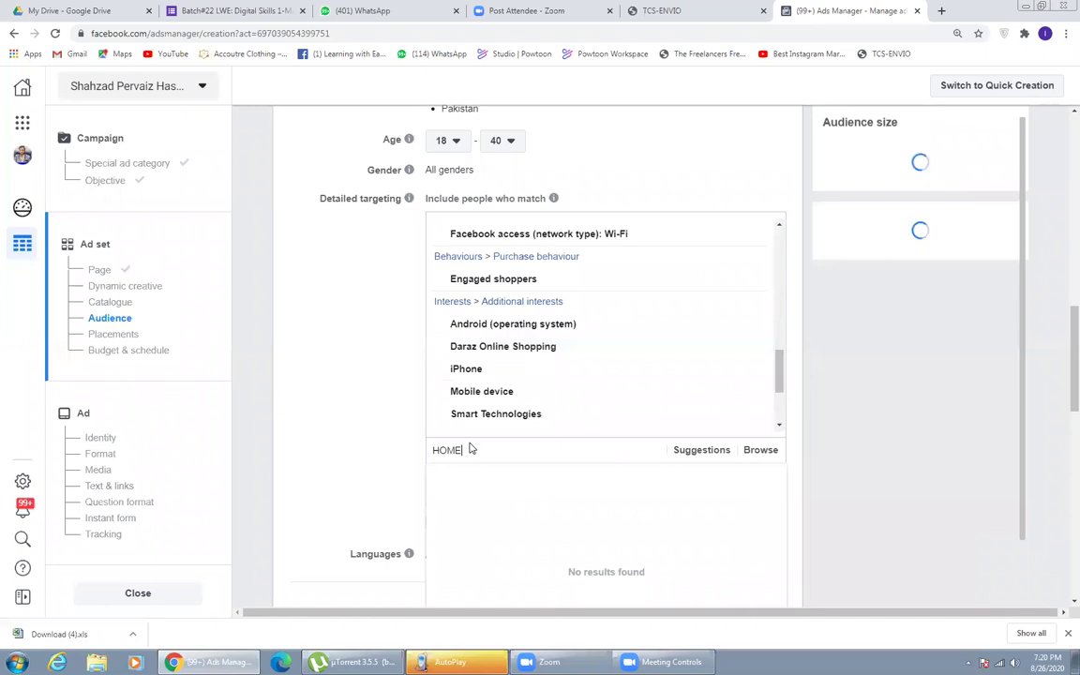
type(" SHOPPING")
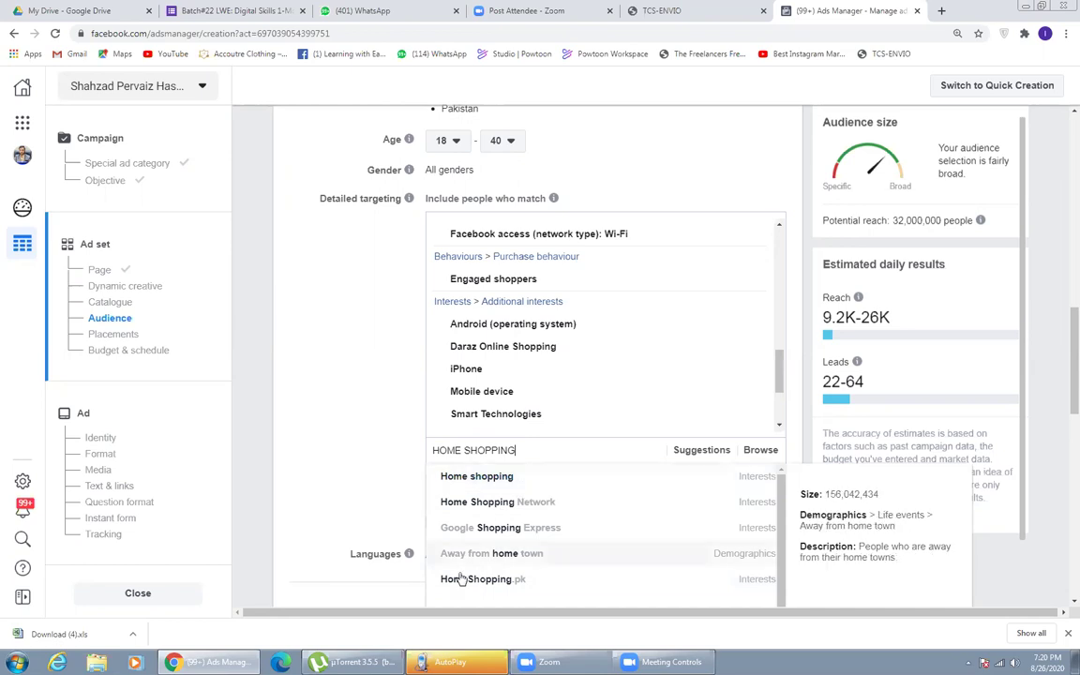
left_click(532, 587)
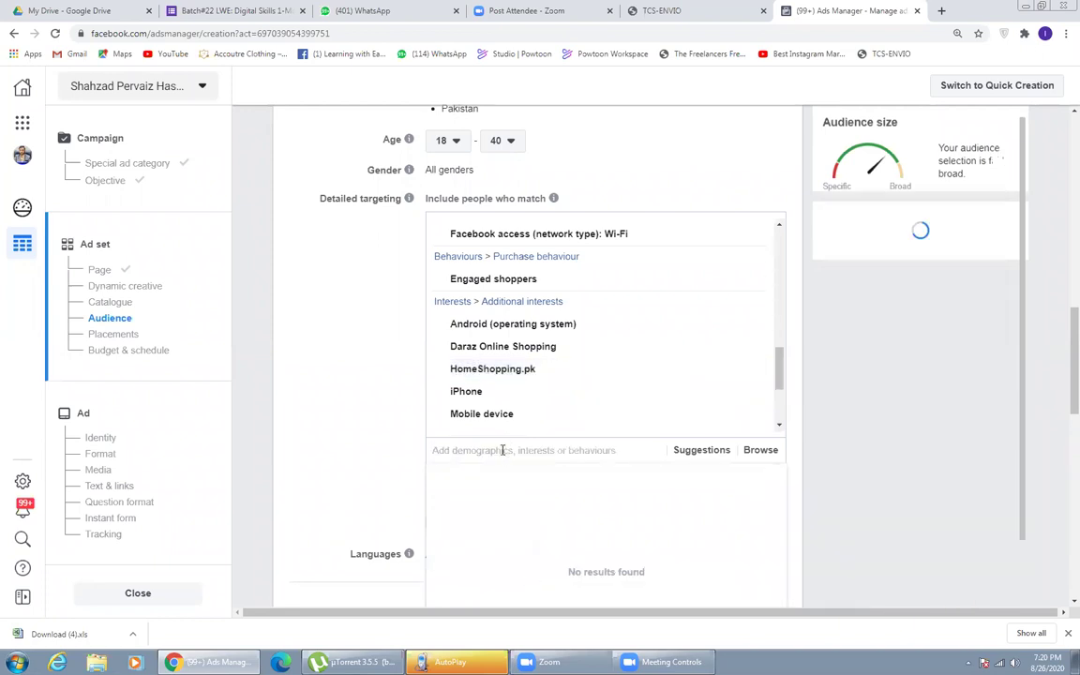
- Search TELEMART, then clear the search box and bring up the targeting suggestions
type("TELEMART")
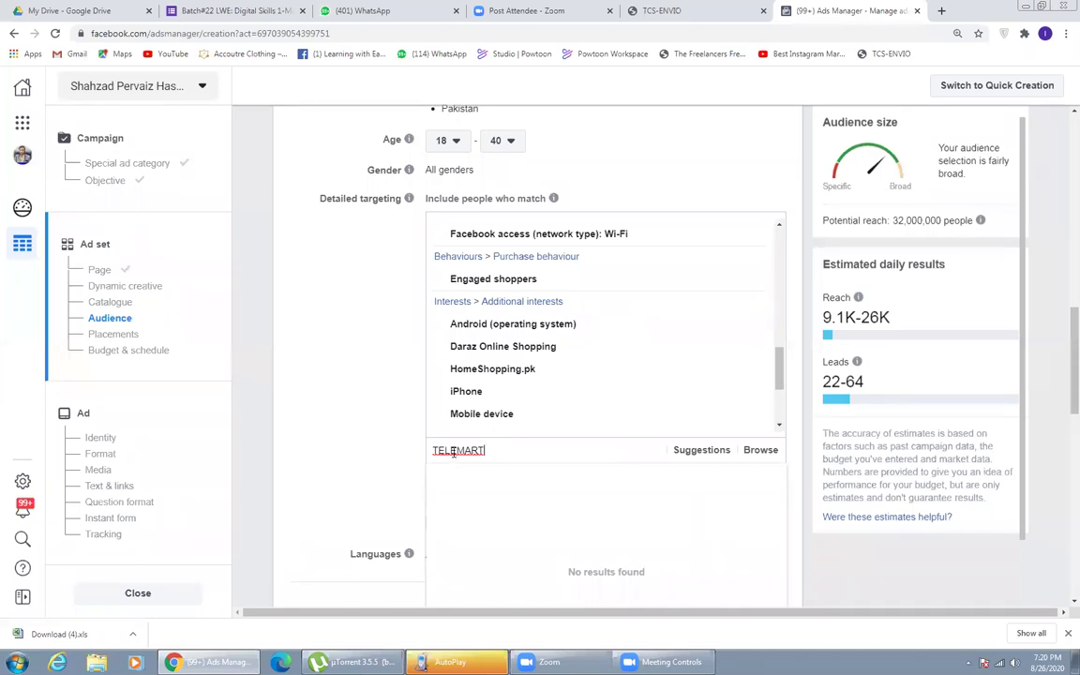
double_click(458, 449)
left_click(458, 450)
triple_click(506, 453)
left_click(507, 453)
key("BackSpace")
key("BackSpace")
key("BackSpace")
key("BackSpace")
key("BackSpace")
key("BackSpace")
key("BackSpace")
key("BackSpace")
key("BackSpace")
left_click(701, 450)
mouse_move(654, 523)
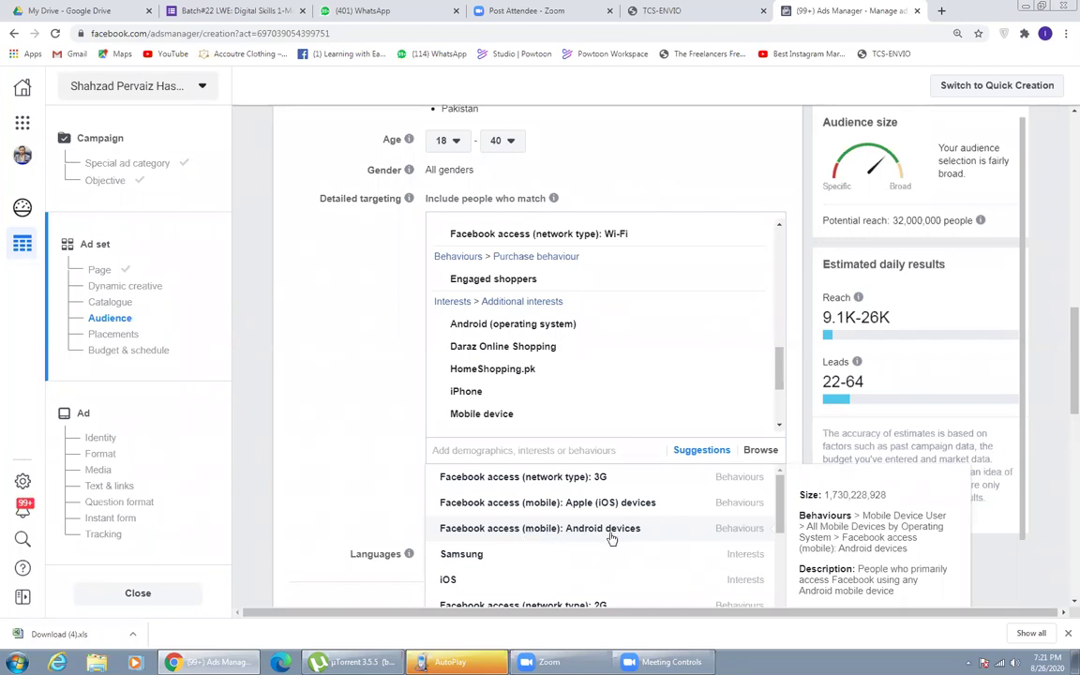
- Add Android device access, Xiaomi, Huawei, Redmi, Samsung and Xiaomi-owner targeting from the suggestions
left_click(611, 530)
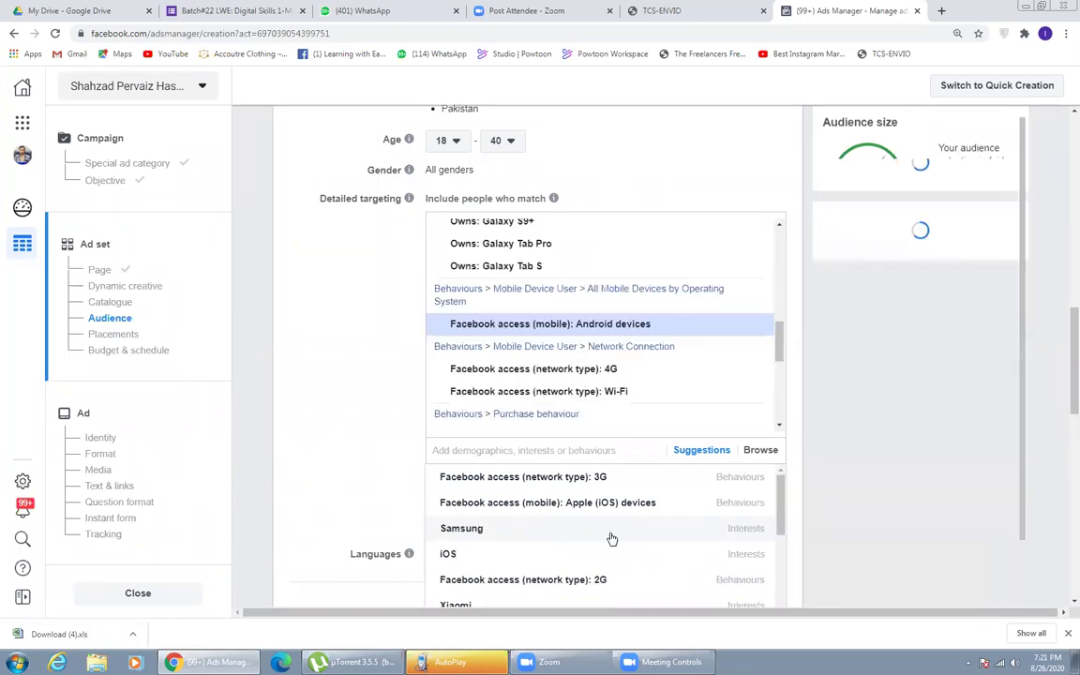
scroll(551, 535, "down", 3)
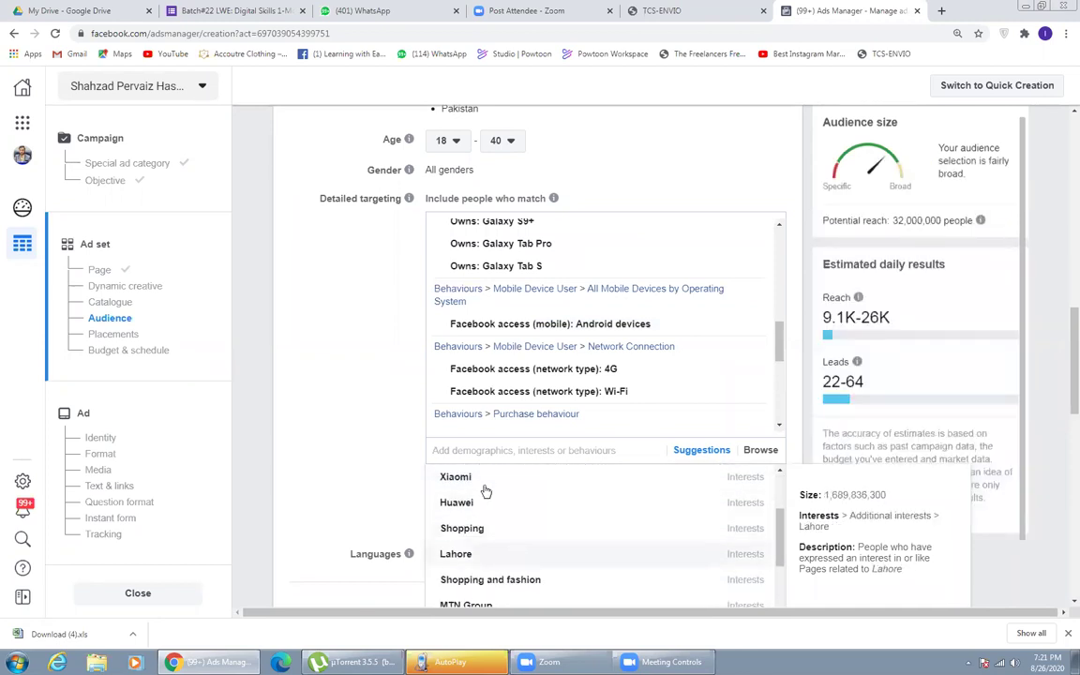
left_click(485, 487)
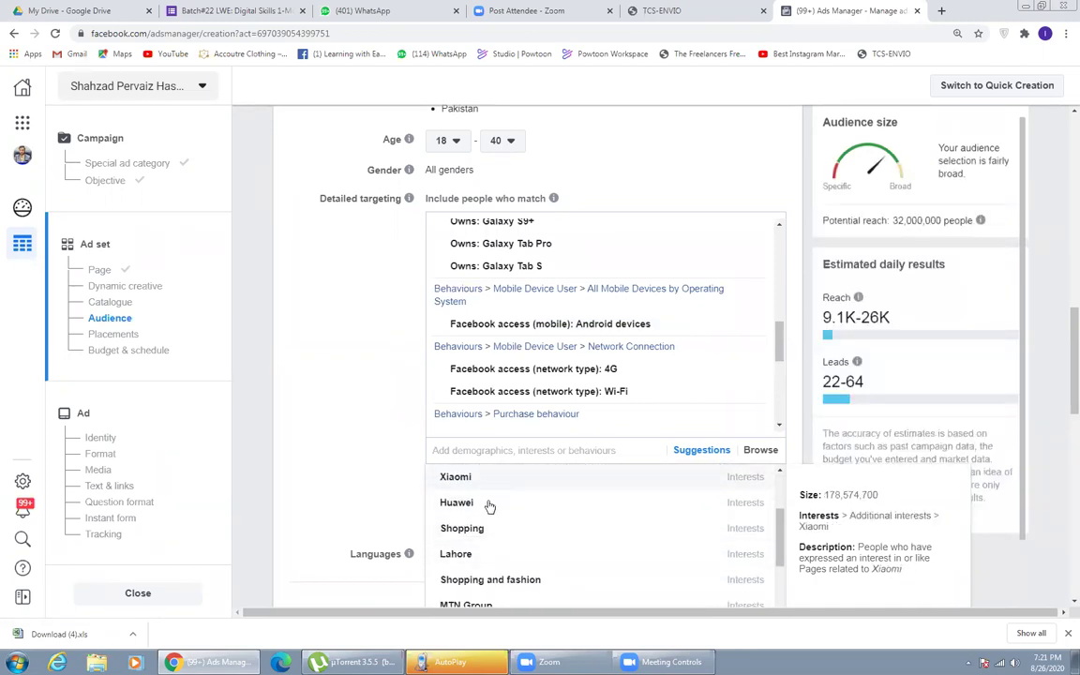
left_click(488, 507)
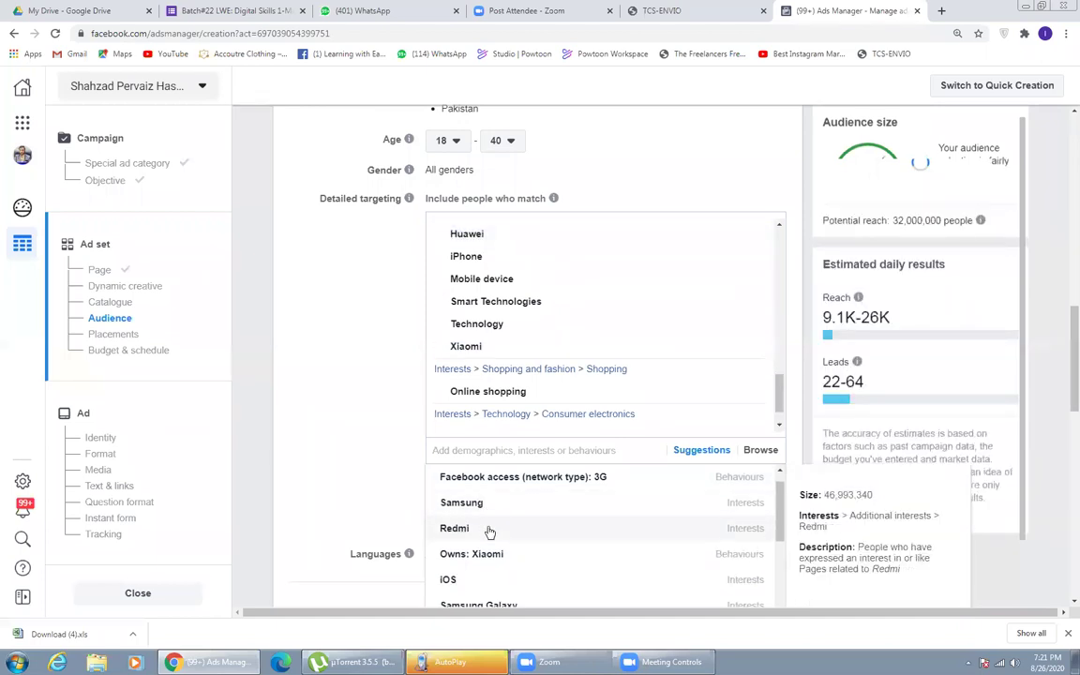
left_click(489, 526)
left_click(490, 509)
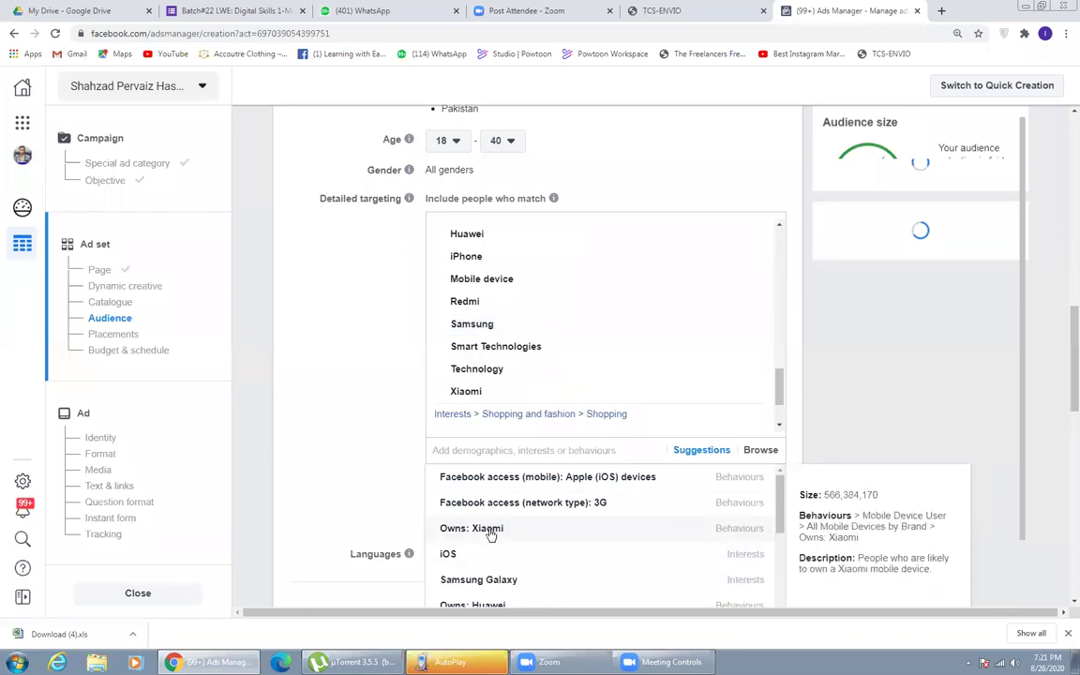
left_click(489, 530)
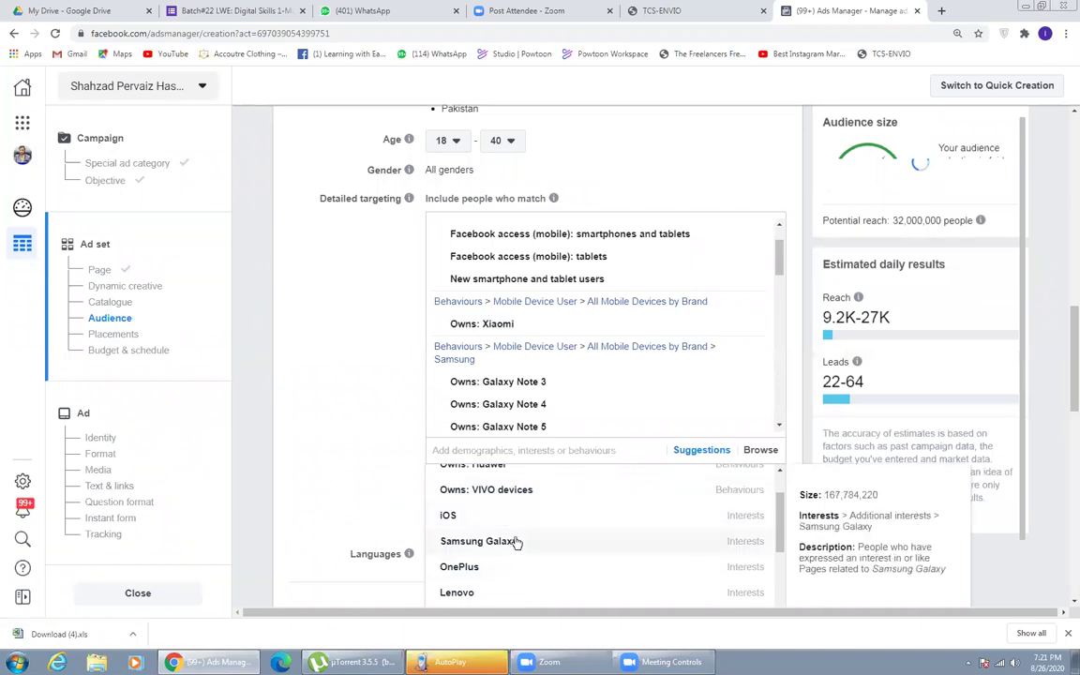
- Add Samsung Galaxy, Shopping, Online shopping malls, Lenovo, Galaxy Note series, and VIVO and Huawei owners
left_click(514, 541)
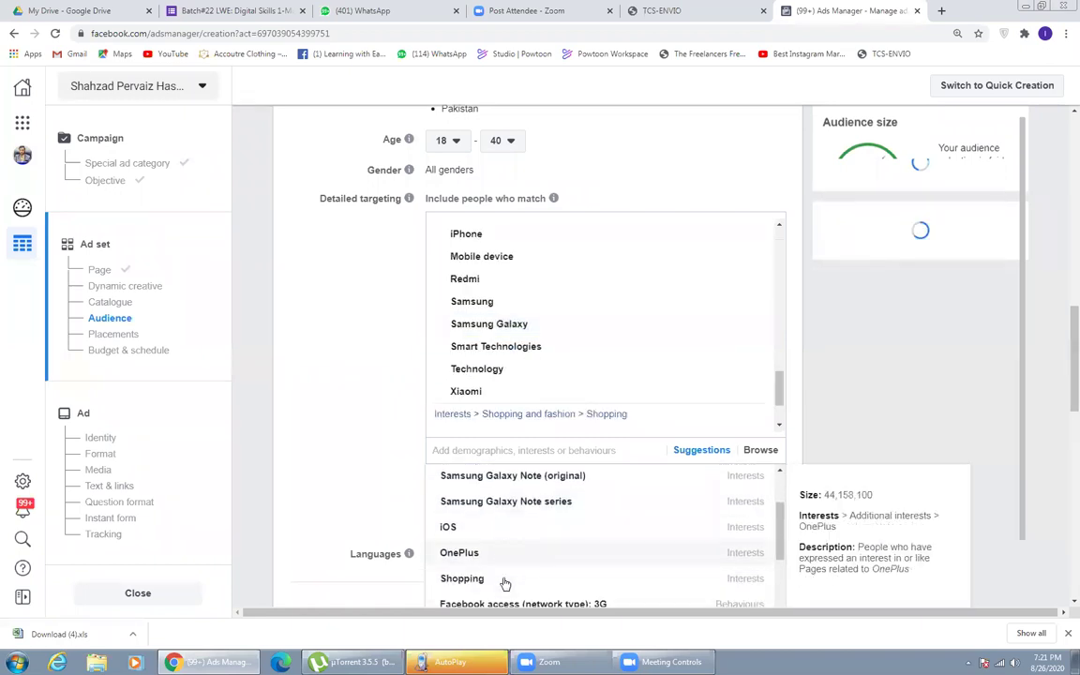
left_click(507, 554)
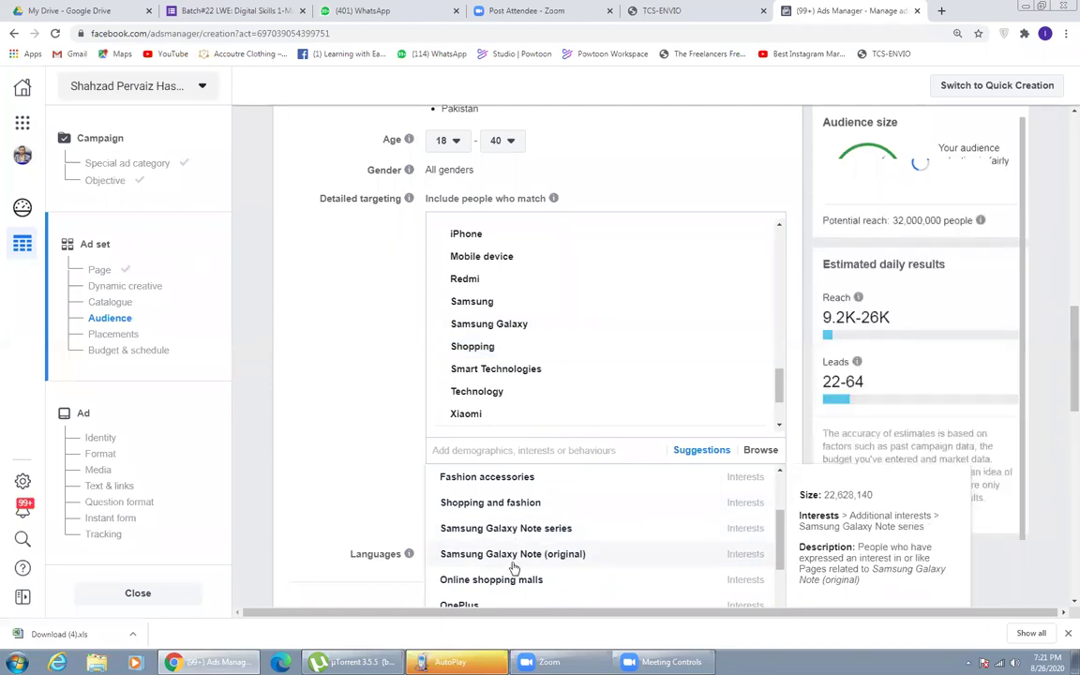
scroll(515, 529, "down", 1)
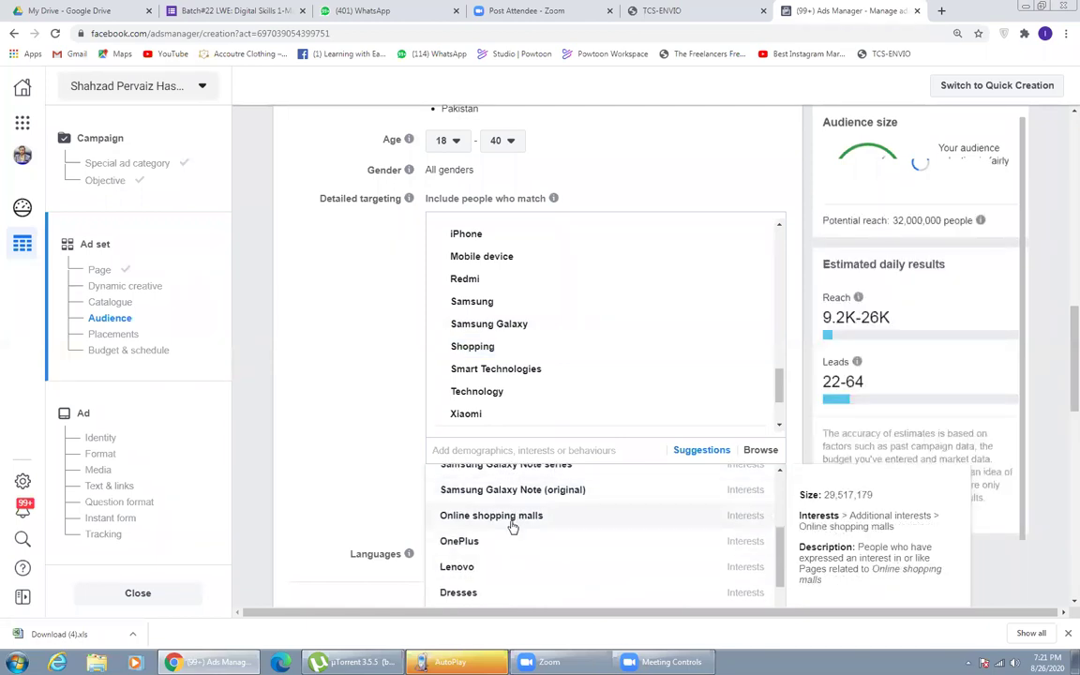
left_click(513, 525)
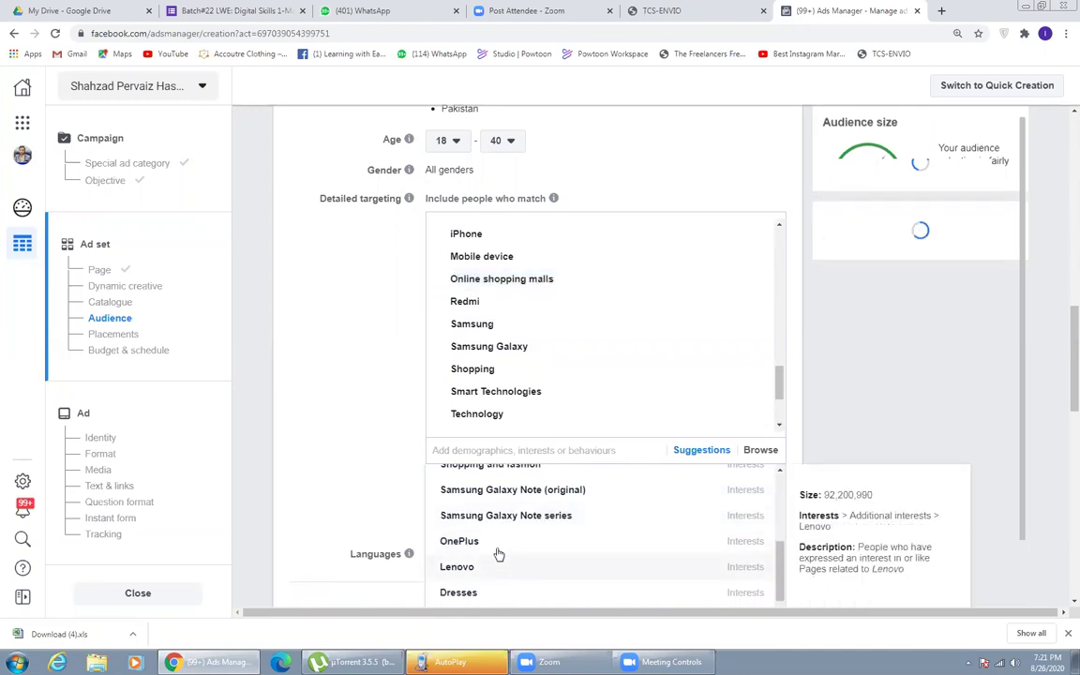
left_click(499, 563)
left_click(499, 515)
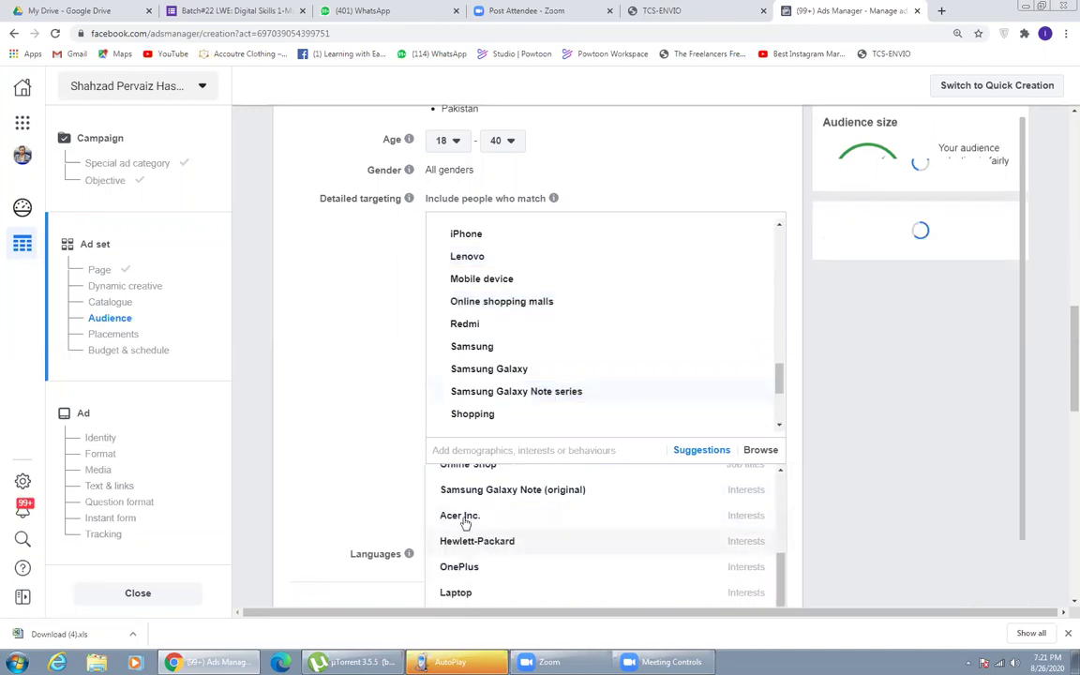
scroll(557, 554, "down", 1)
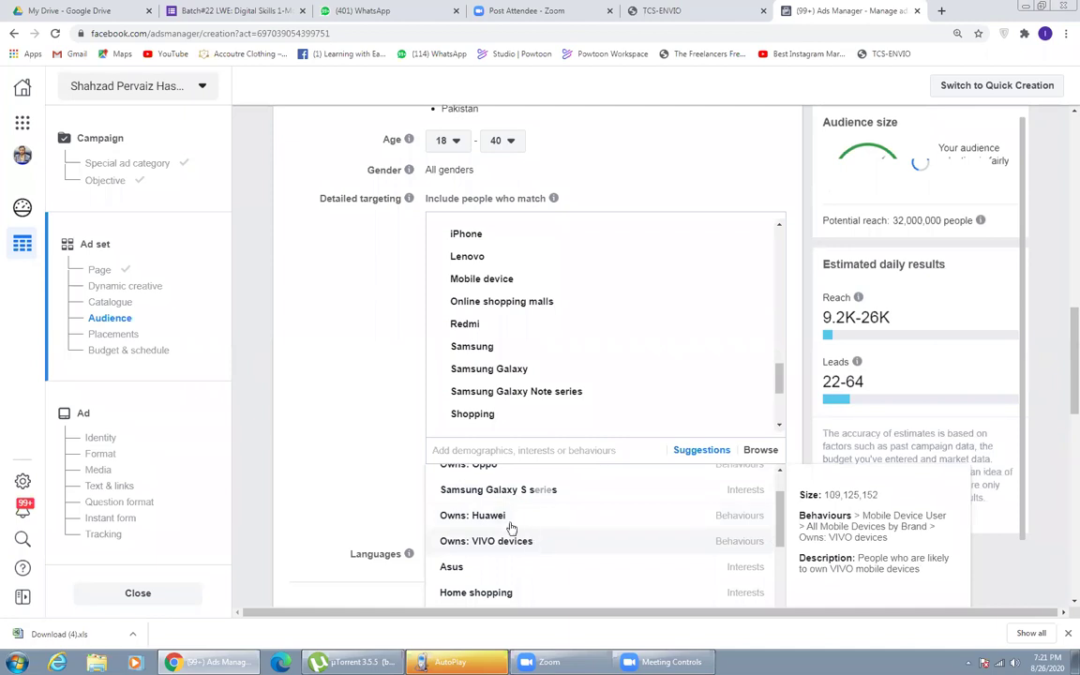
left_click(506, 535)
left_click(499, 519)
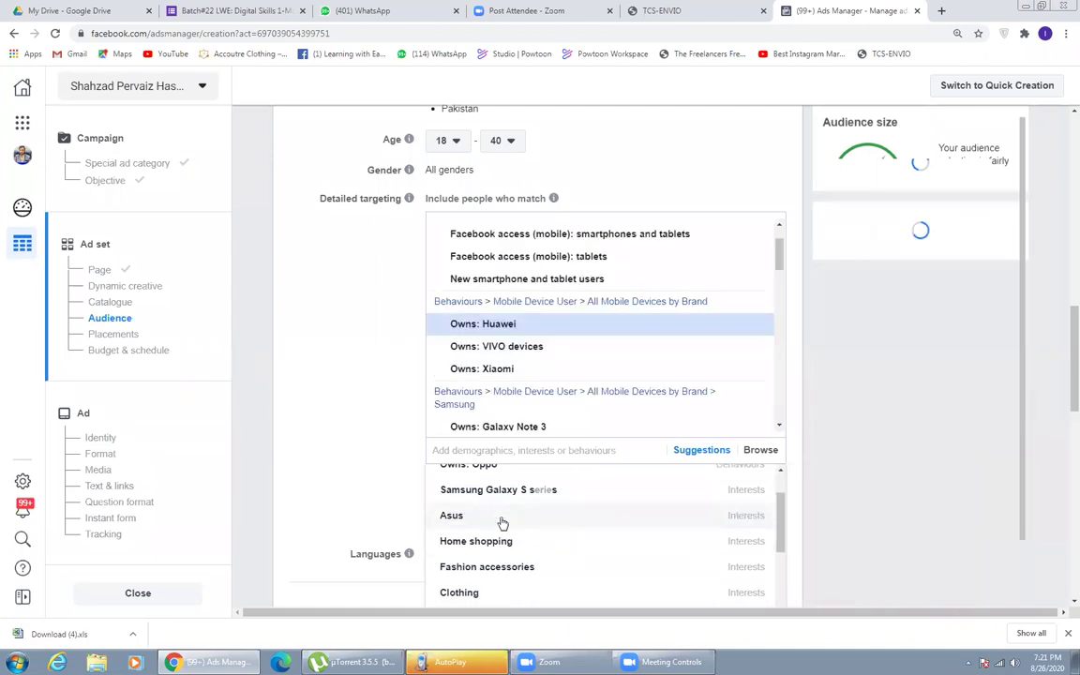
left_click(388, 488)
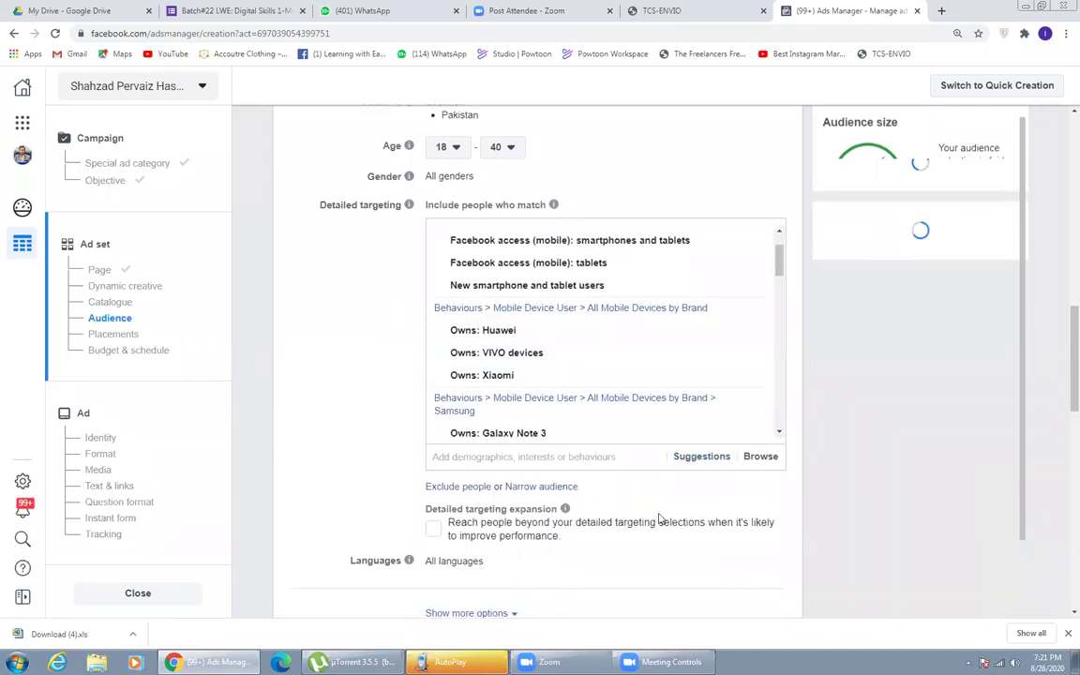
scroll(661, 513, "up", 2)
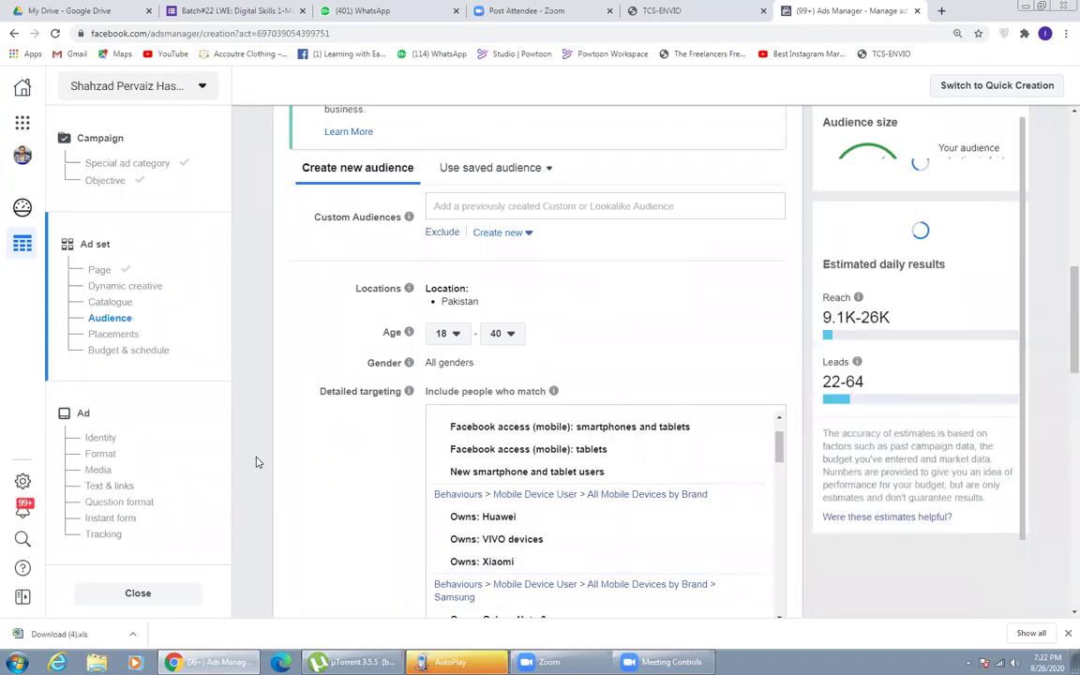
- Pick Nokia from the suggested interests, browse the list, then close the suggestions
scroll(417, 491, "down", 2)
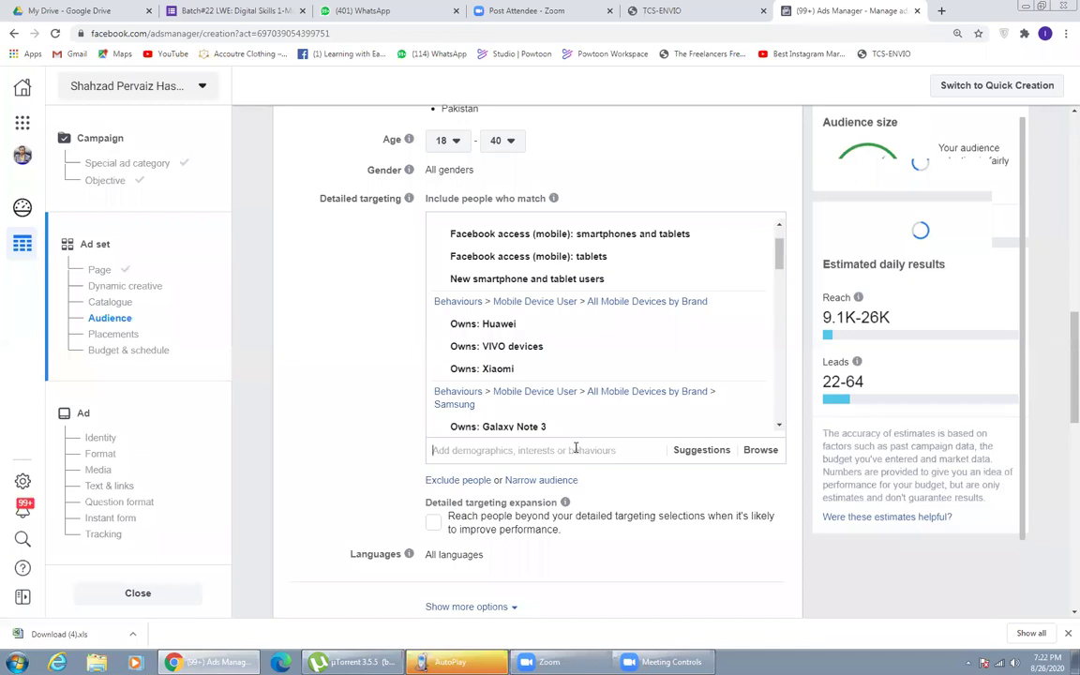
left_click(701, 450)
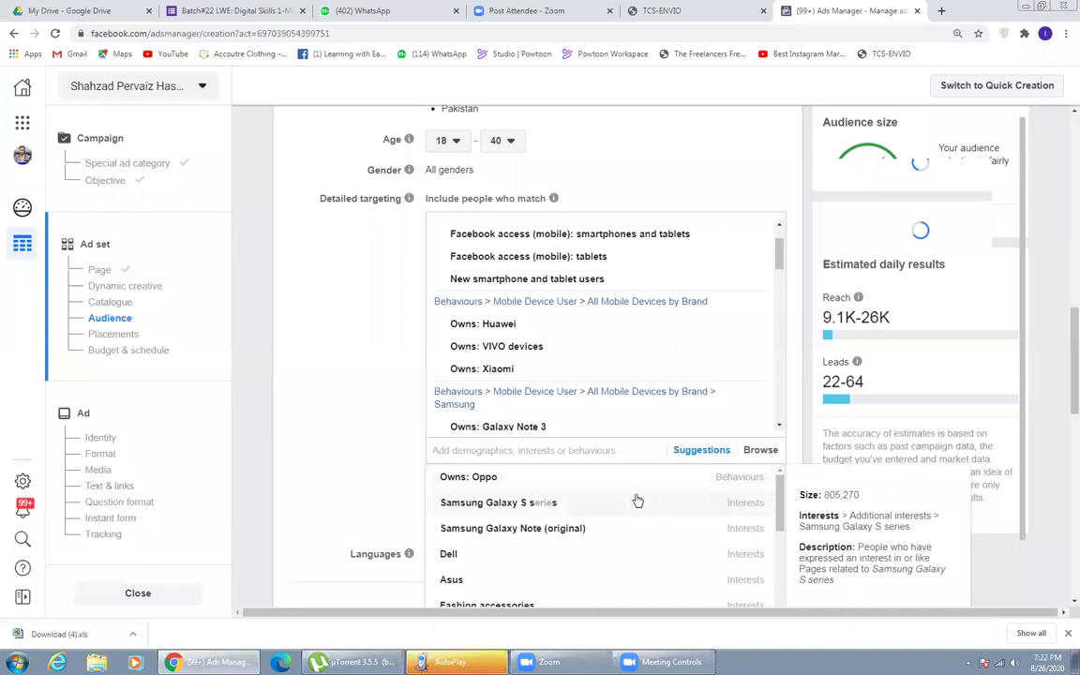
scroll(636, 499, "down", 3)
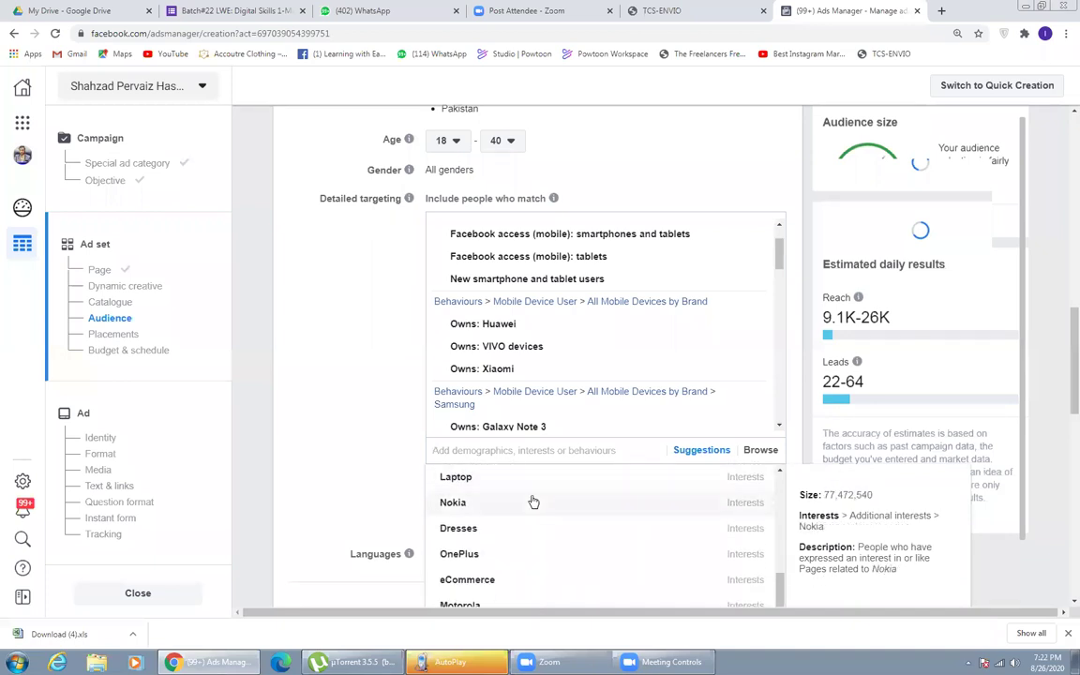
left_click(533, 502)
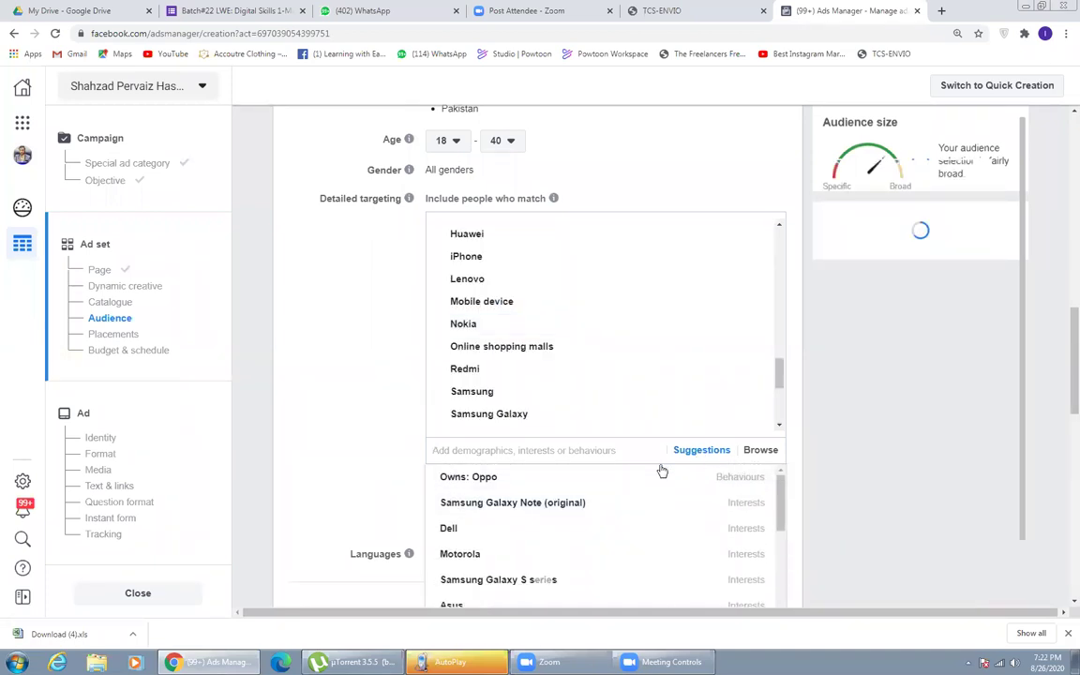
scroll(603, 543, "down", 5)
scroll(598, 541, "up", 3)
scroll(575, 547, "down", 3)
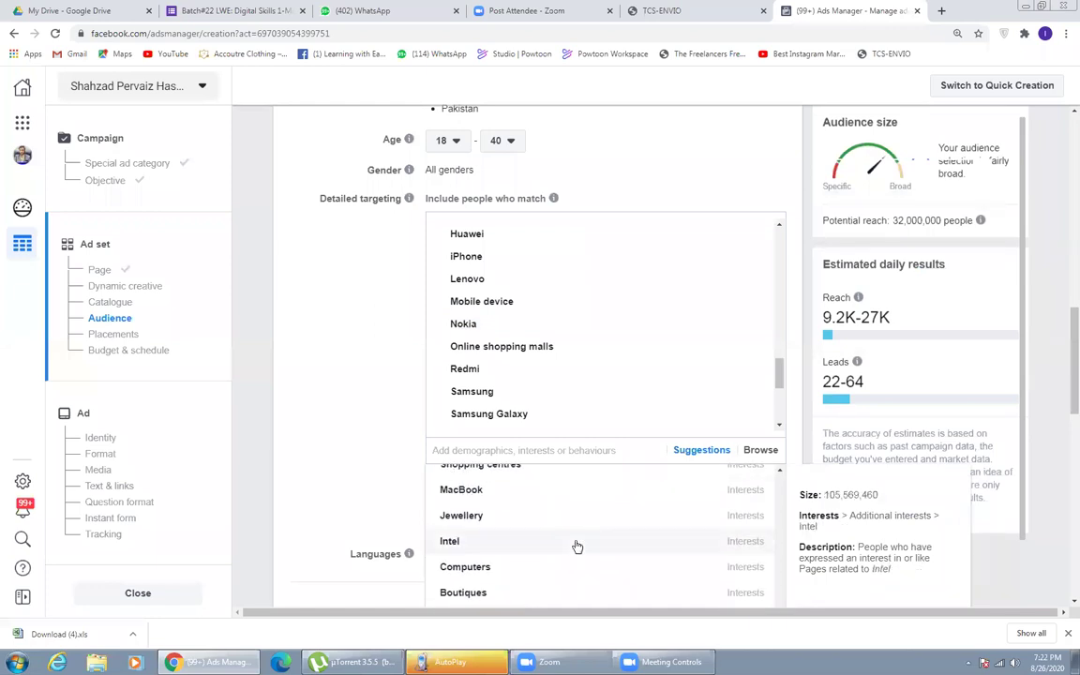
scroll(564, 576, "down", 5)
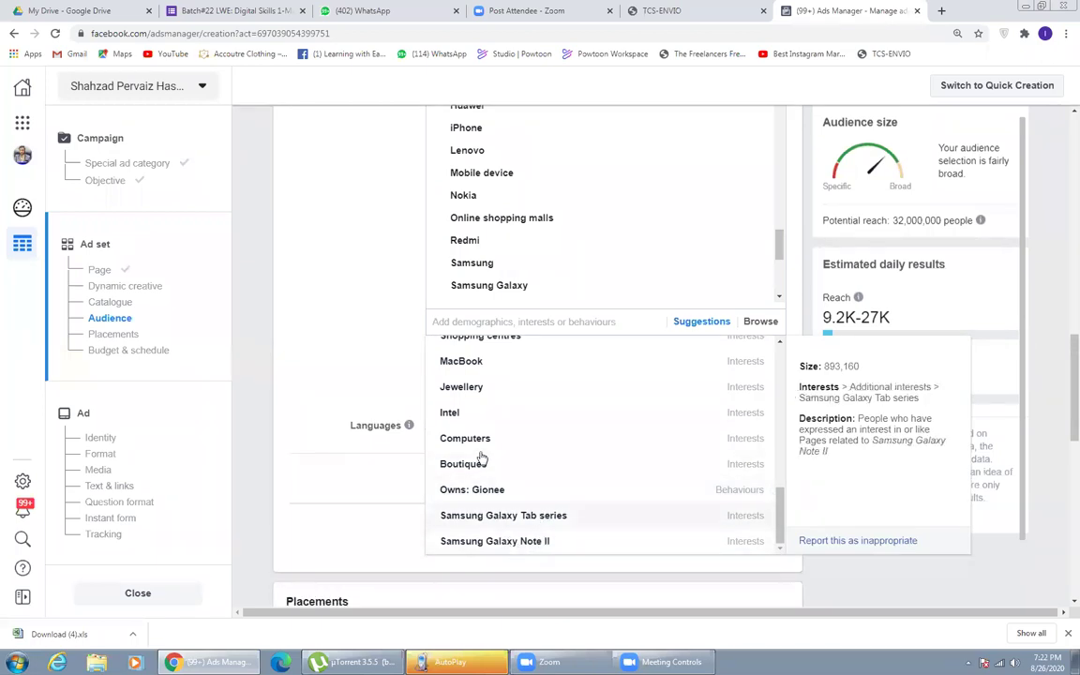
scroll(484, 461, "up", 2)
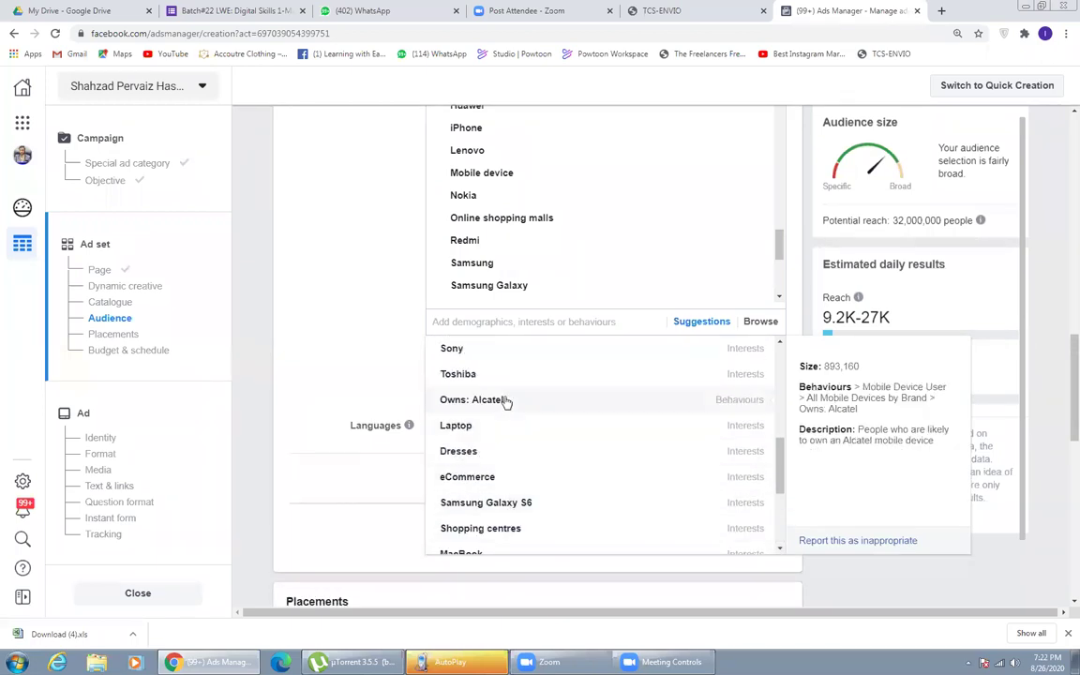
scroll(503, 403, "up", 3)
left_click(281, 310)
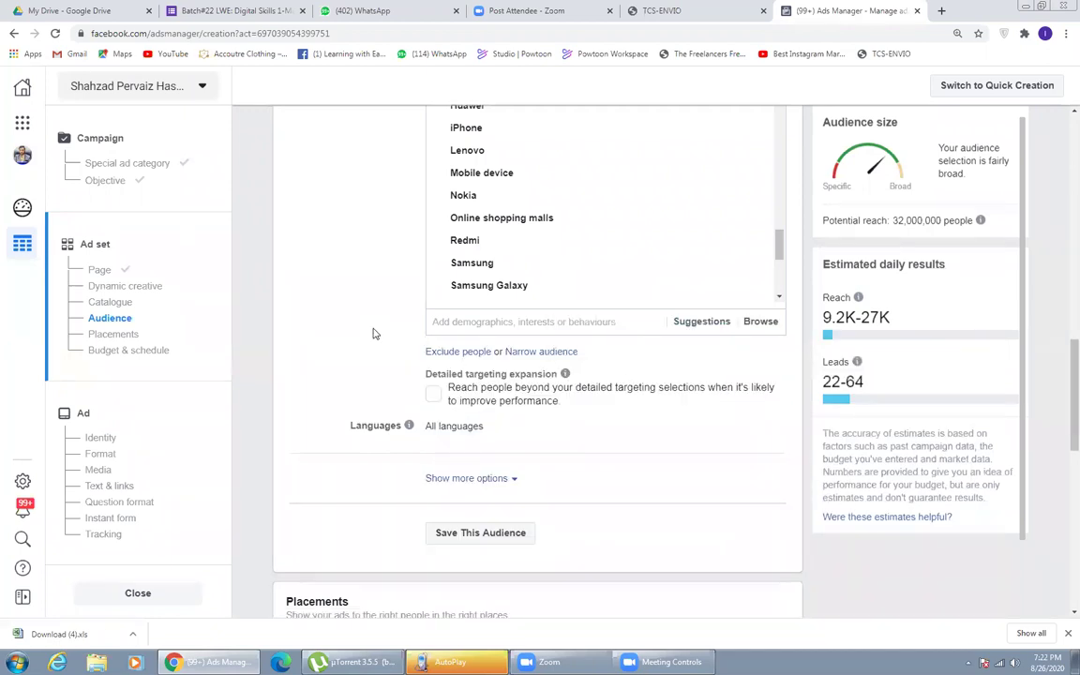
- Save the current targeting as an audience named 'Mobile Audience ( Samsung )'
scroll(373, 333, "down", 2)
left_click(488, 341)
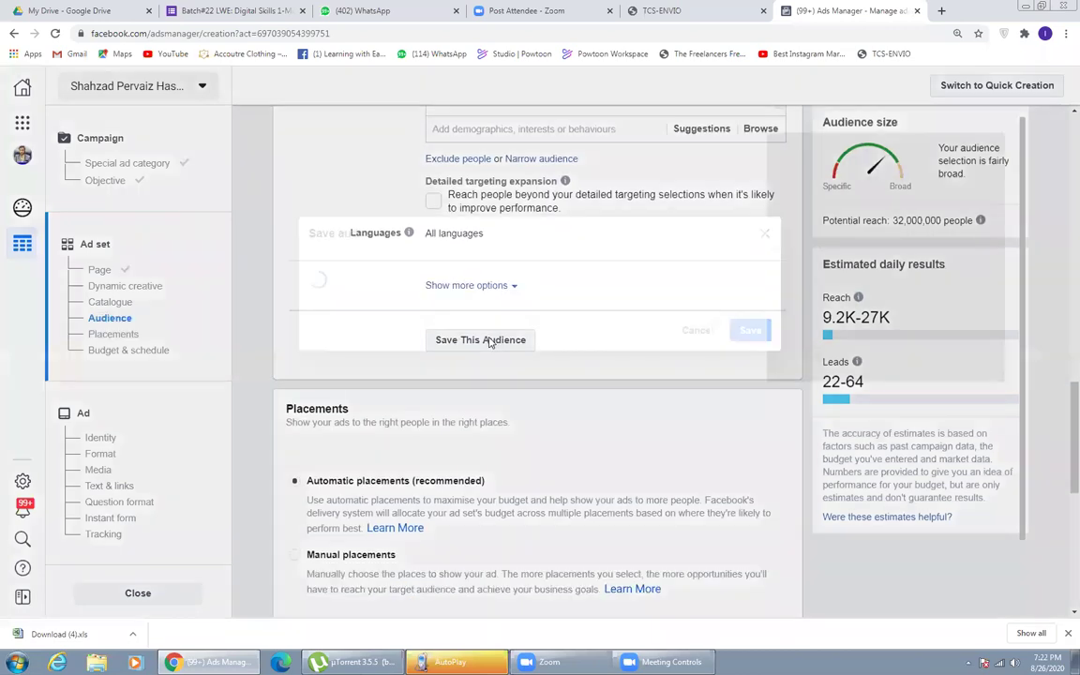
triple_click(564, 181)
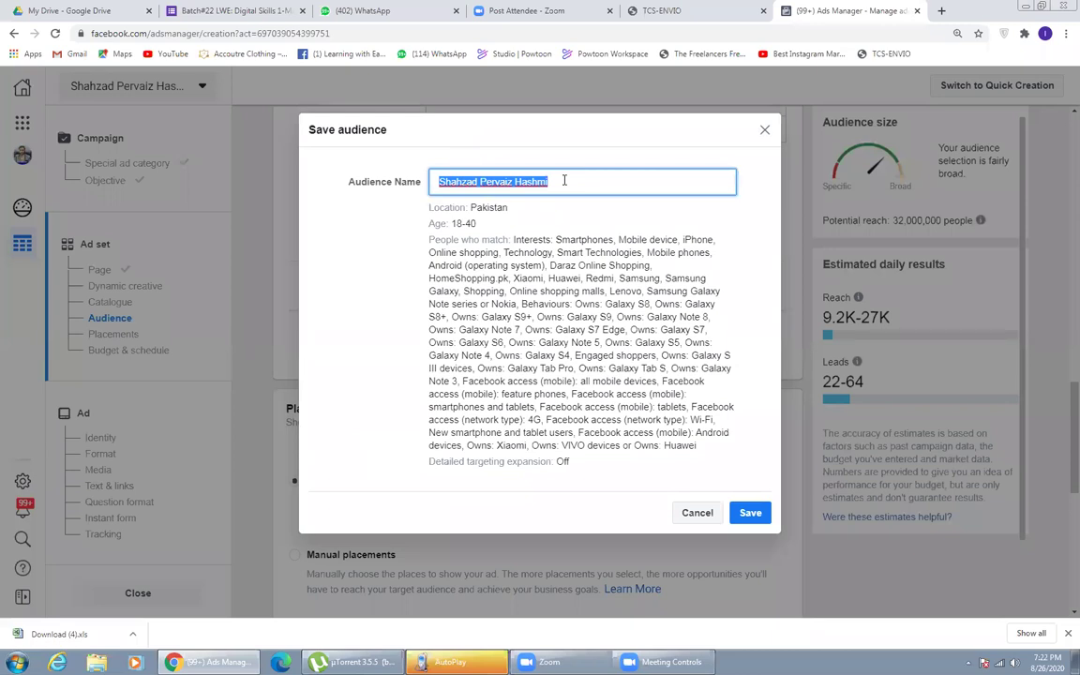
type("Mobile")
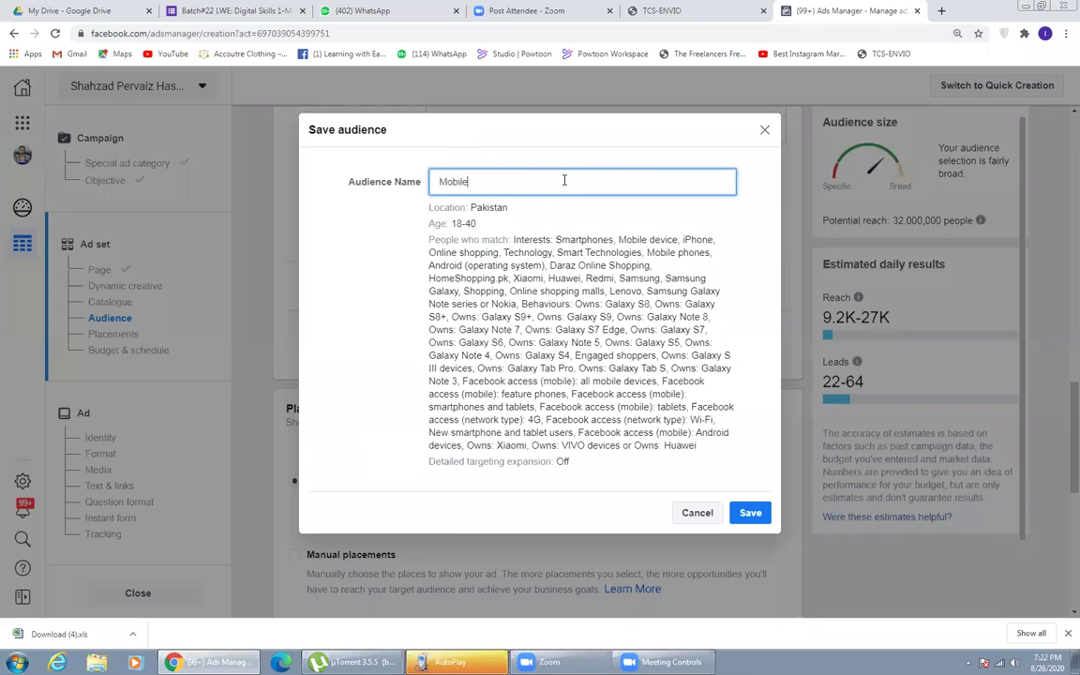
type(" Audience ( Samsung )")
left_click(740, 515)
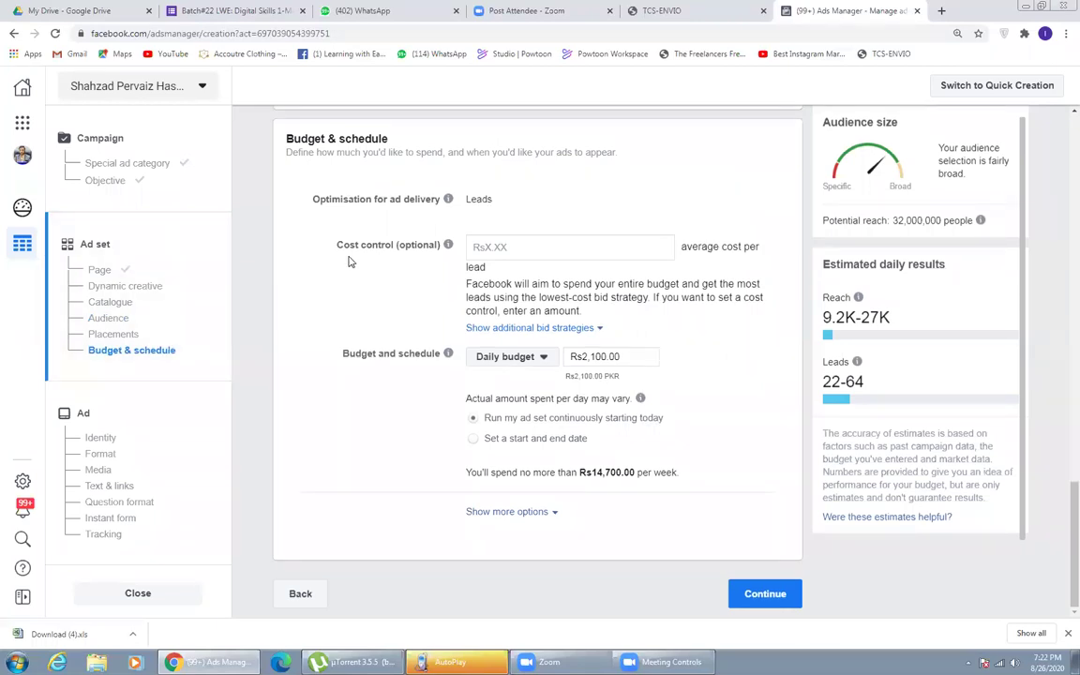
- Set a Rs500.00 daily budget (Rs3,500.00 weekly) and continue to the Ad step
scroll(263, 246, "up", 2)
scroll(262, 246, "down", 2)
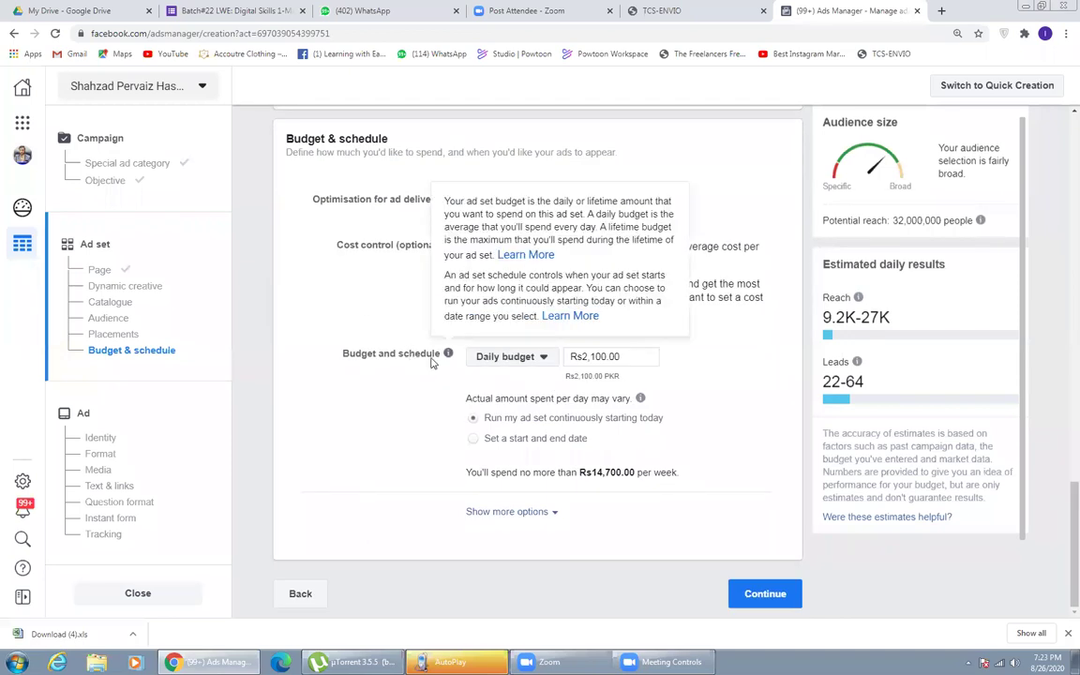
left_click(506, 357)
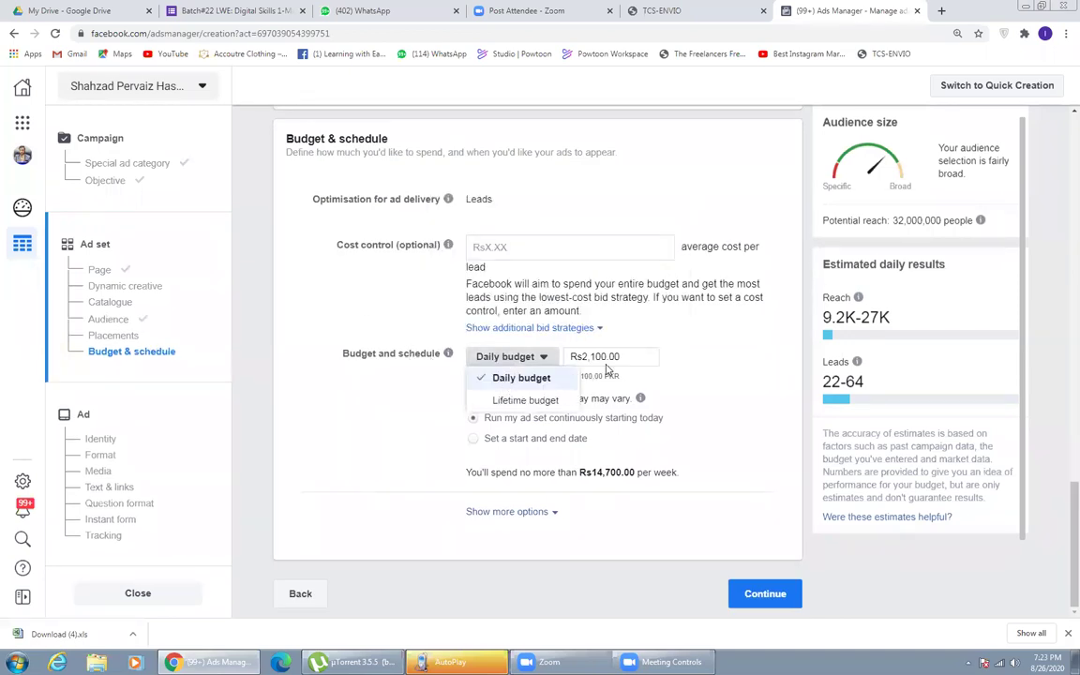
left_click(511, 379)
left_click_drag(607, 357, 582, 362)
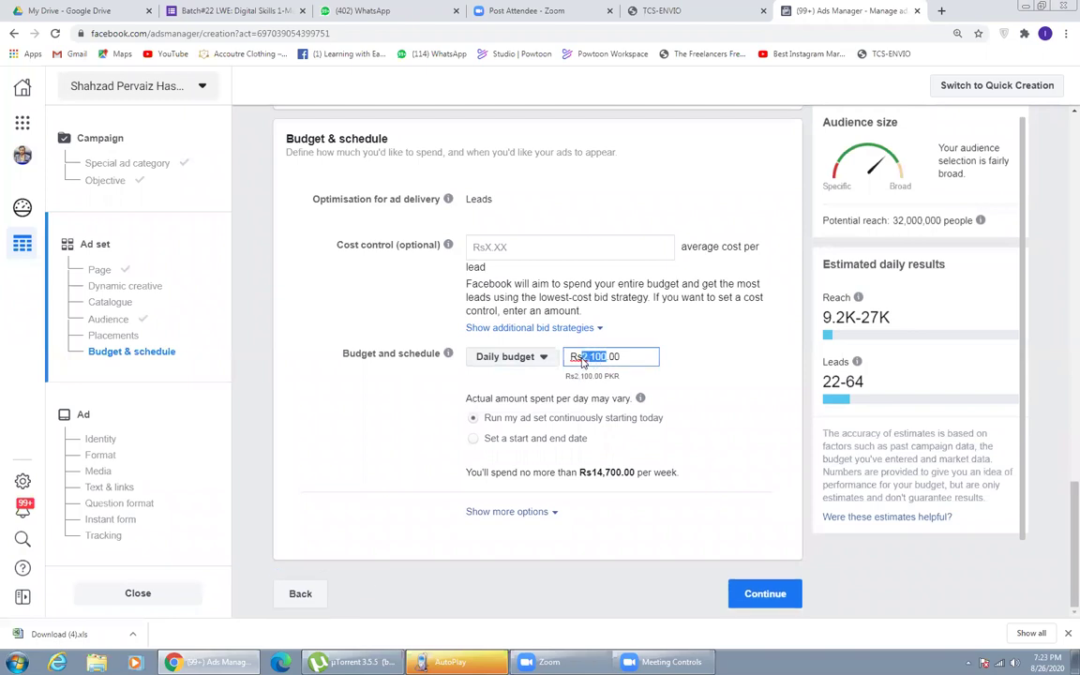
type("500")
left_click(405, 395)
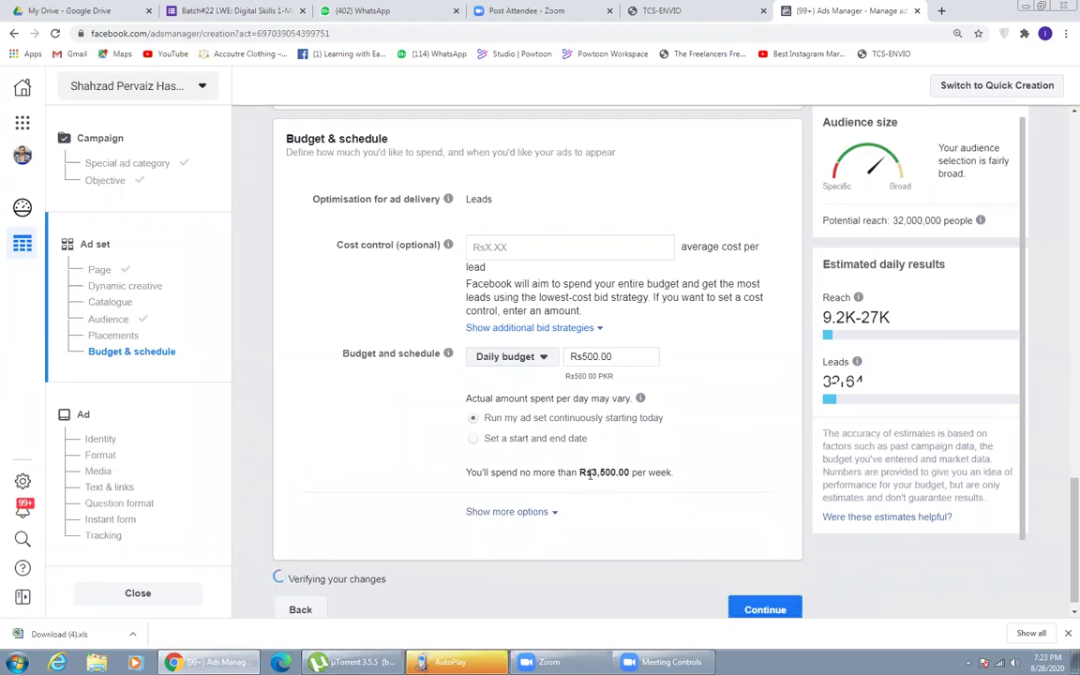
left_click_drag(585, 474, 637, 474)
left_click(636, 473)
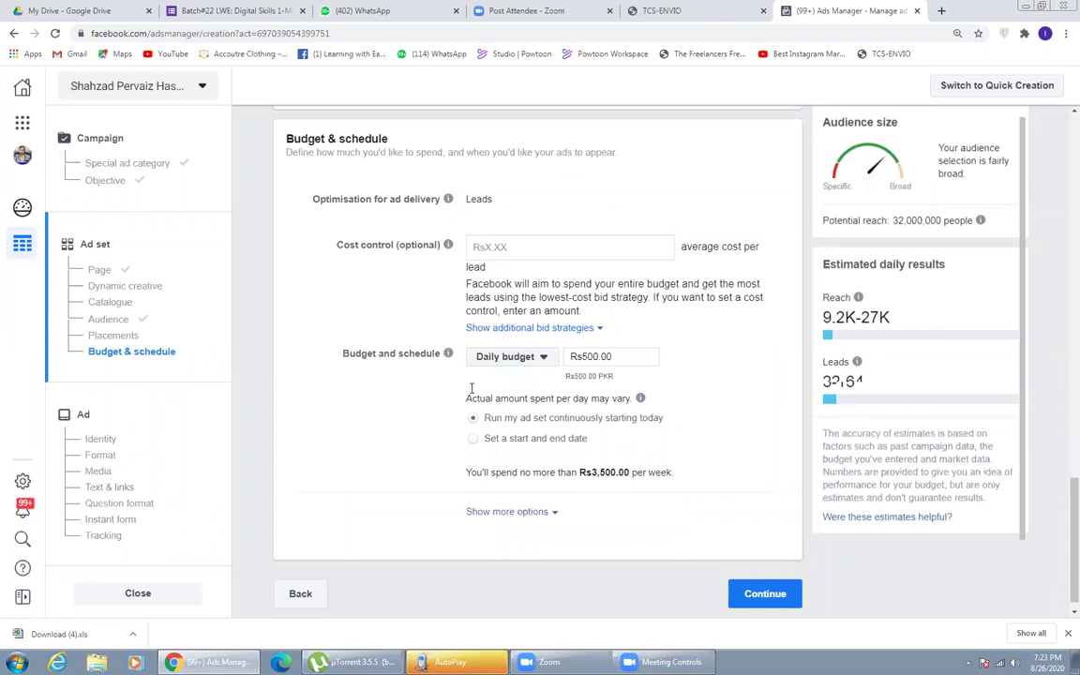
left_click(751, 594)
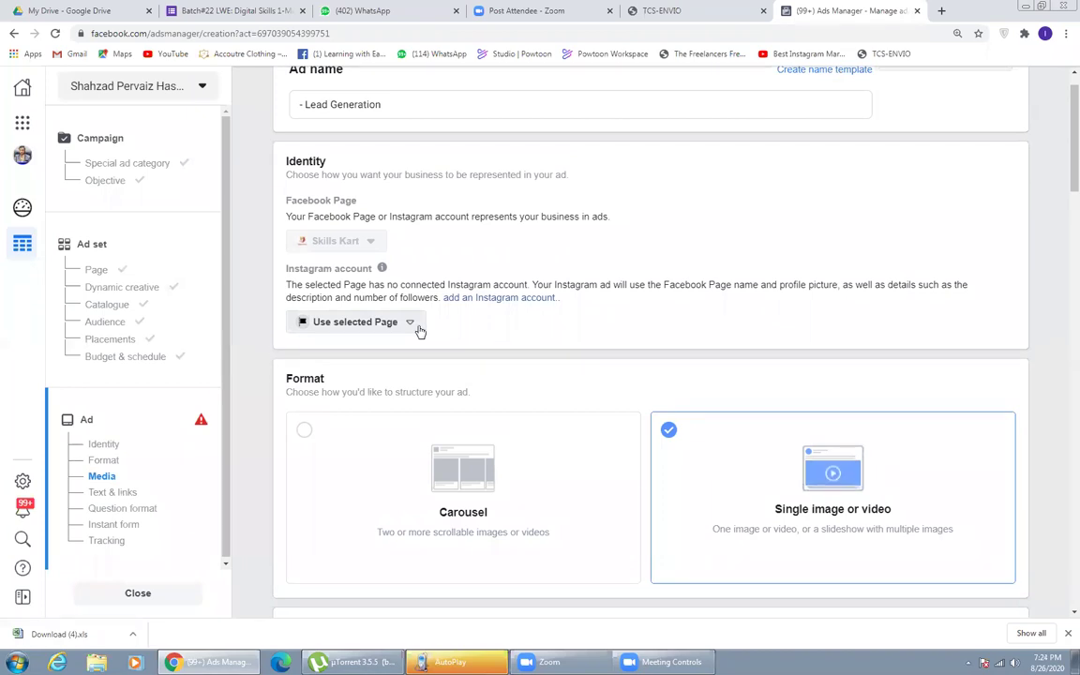
scroll(272, 328, "down", 2)
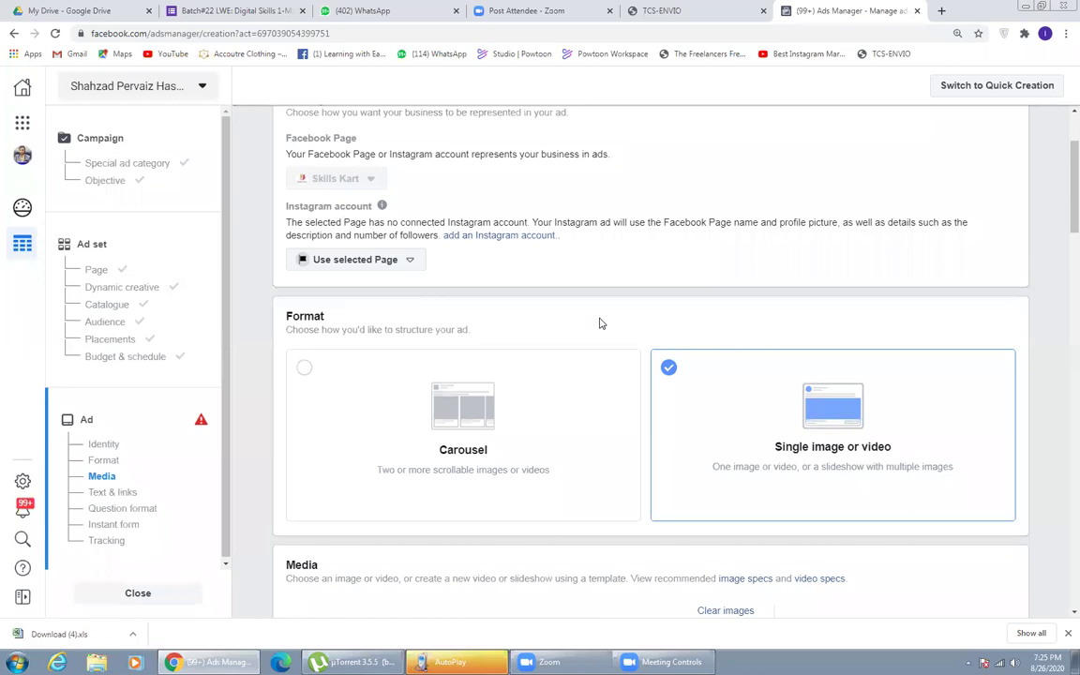
left_click(411, 388)
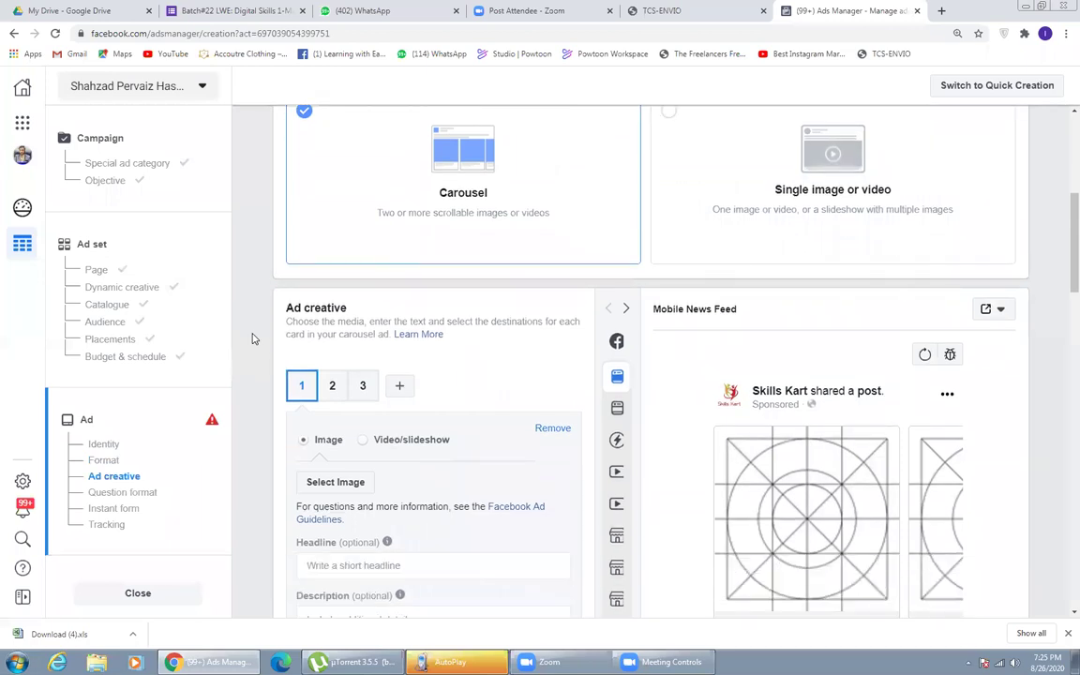
- Select the Trip to Murree image for carousel card 1
scroll(251, 338, "down", 1)
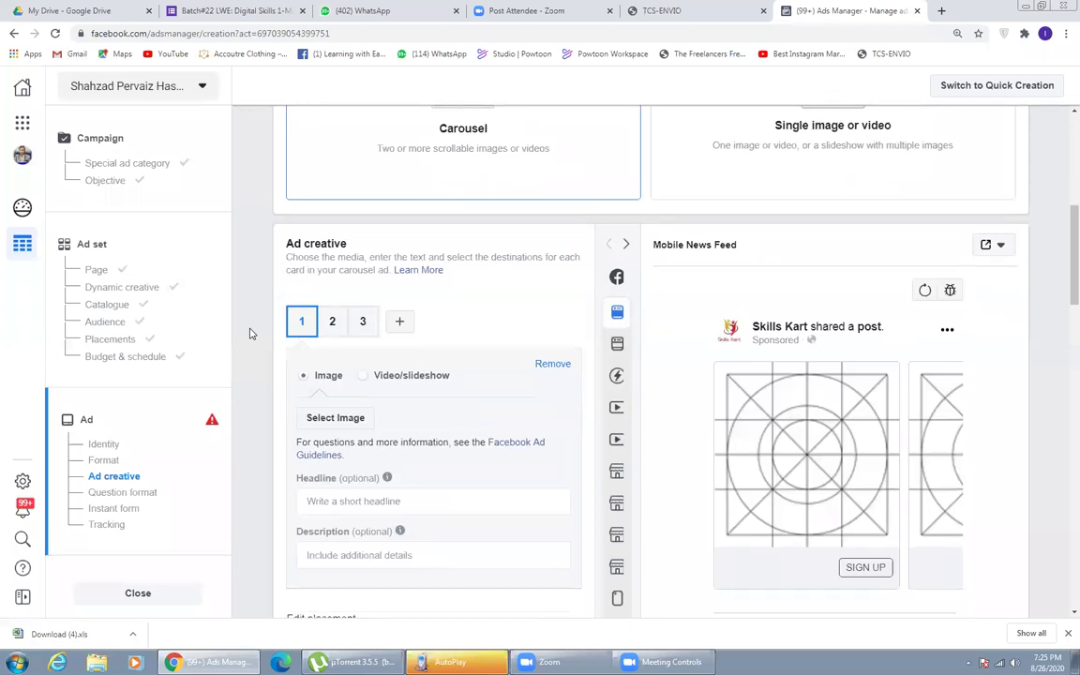
left_click(335, 322)
left_click(304, 323)
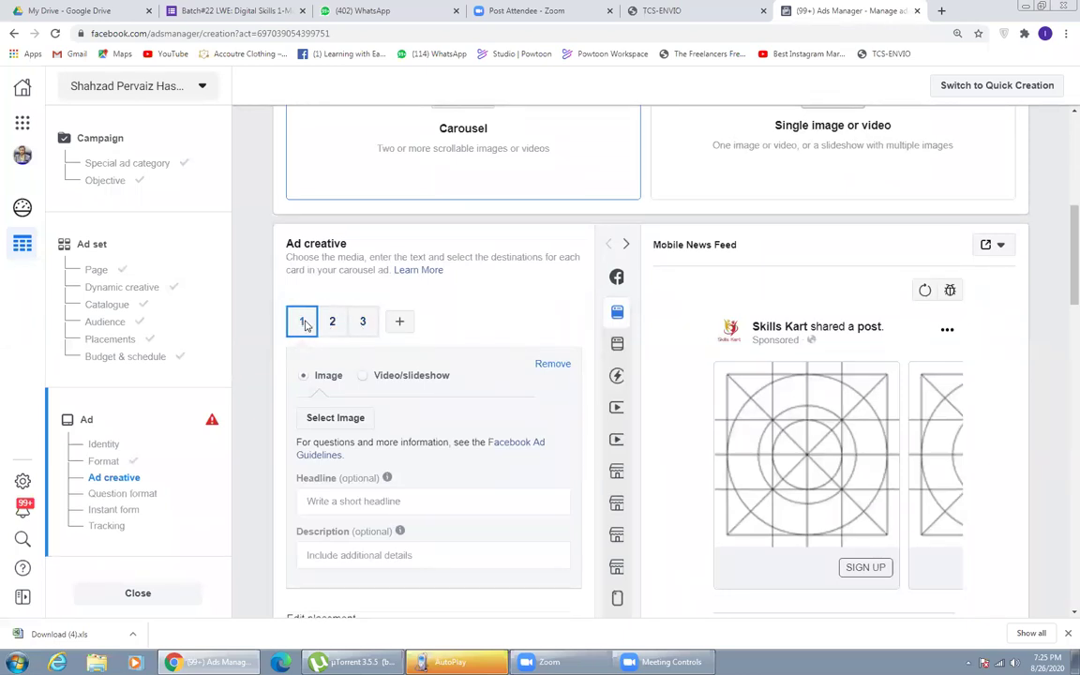
left_click(334, 419)
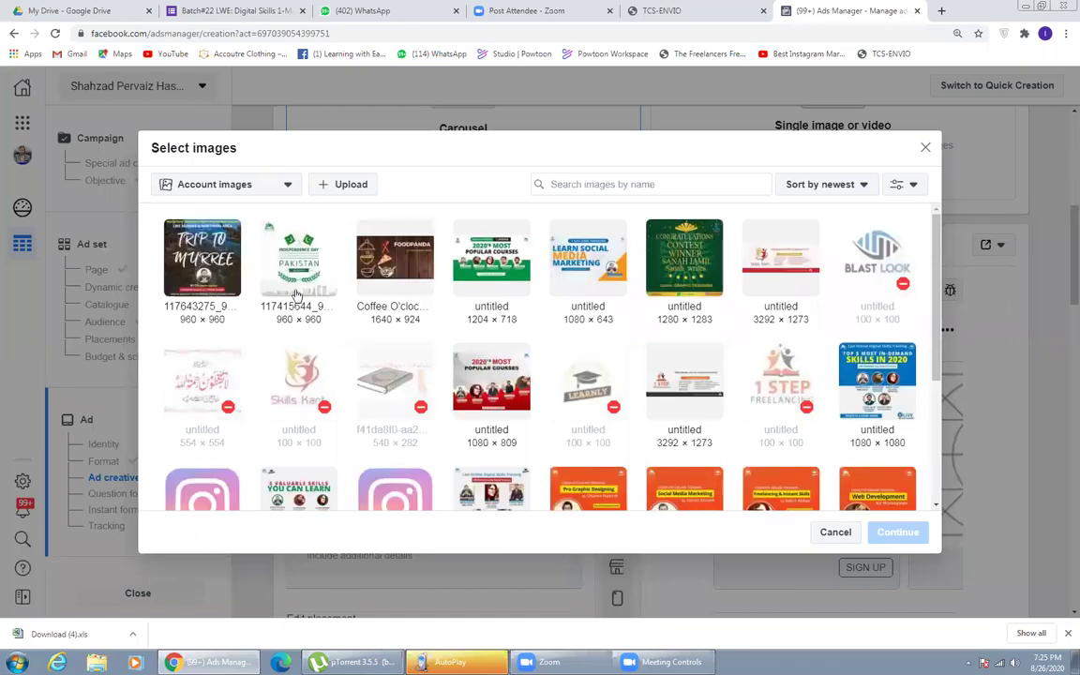
left_click(186, 283)
left_click(881, 540)
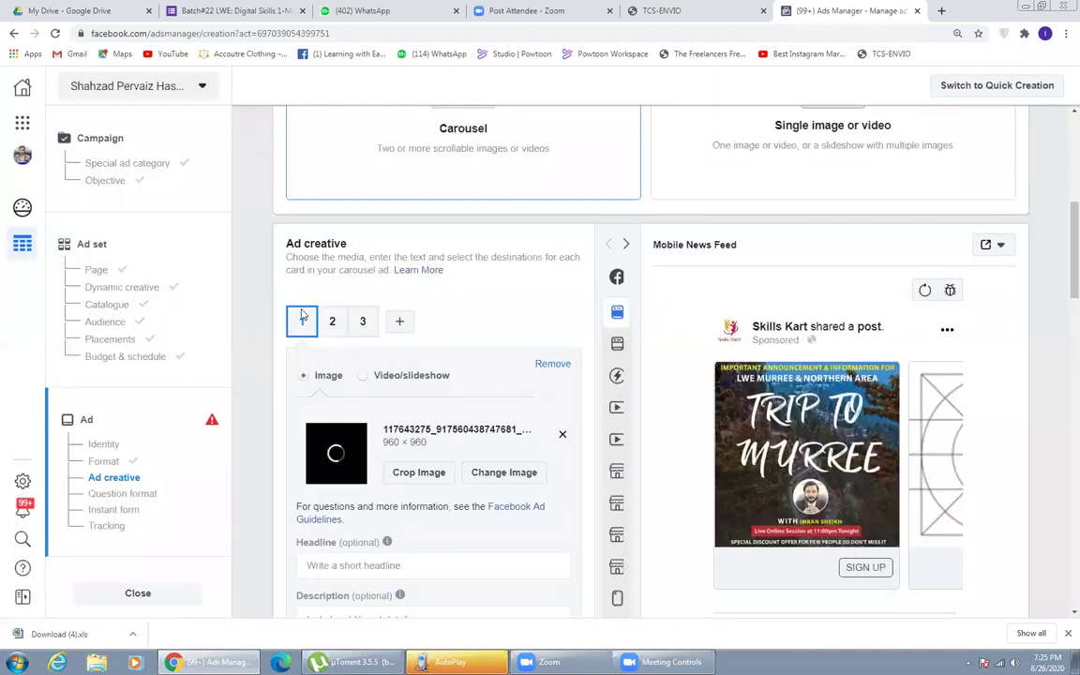
scroll(365, 434, "down", 1)
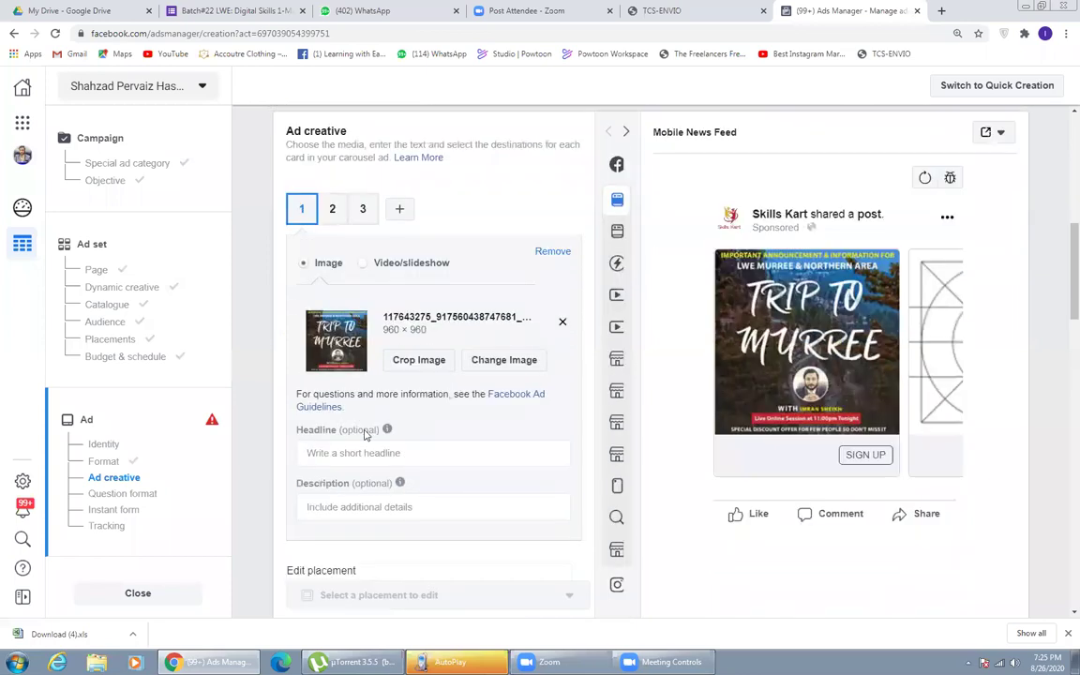
left_click(367, 436)
- Give card 1 the headline 'Lets Go to Murree' and description 'Northen Area'
type("Le")
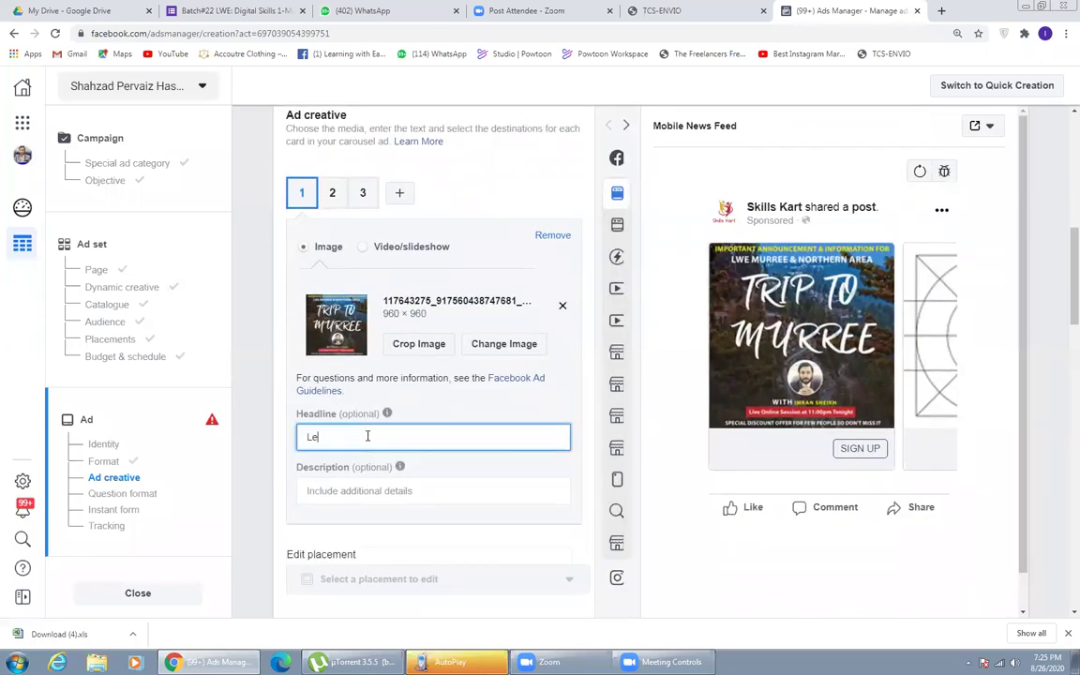
type("ts Go to Murree")
triple_click(320, 437)
key("ctrl+c")
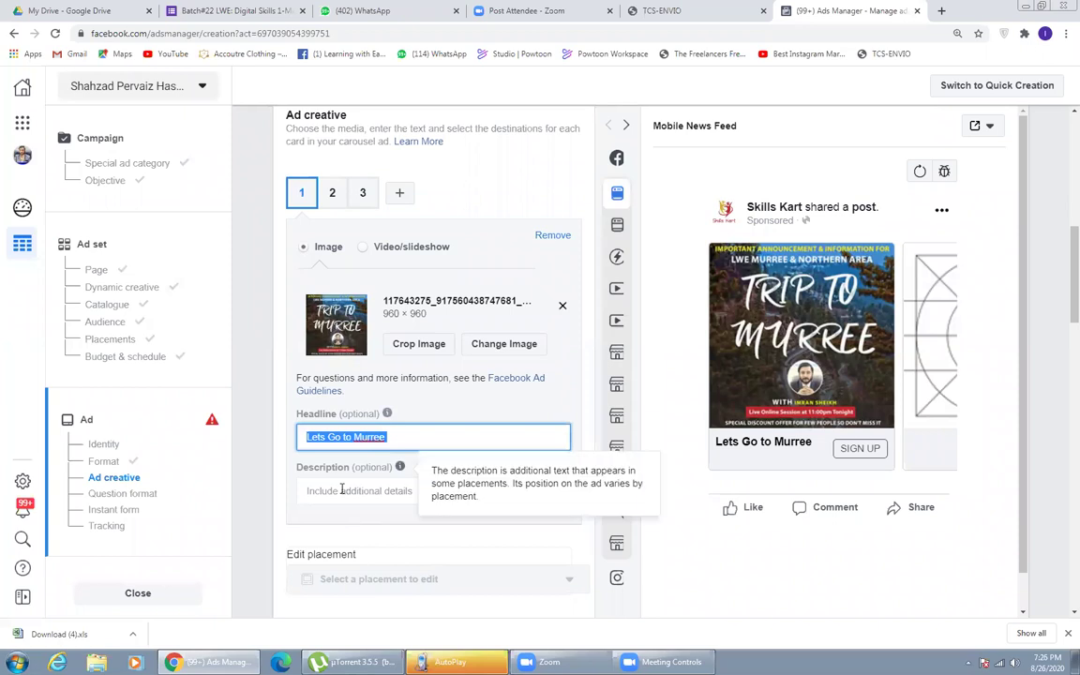
left_click(314, 490)
type("Northen Area")
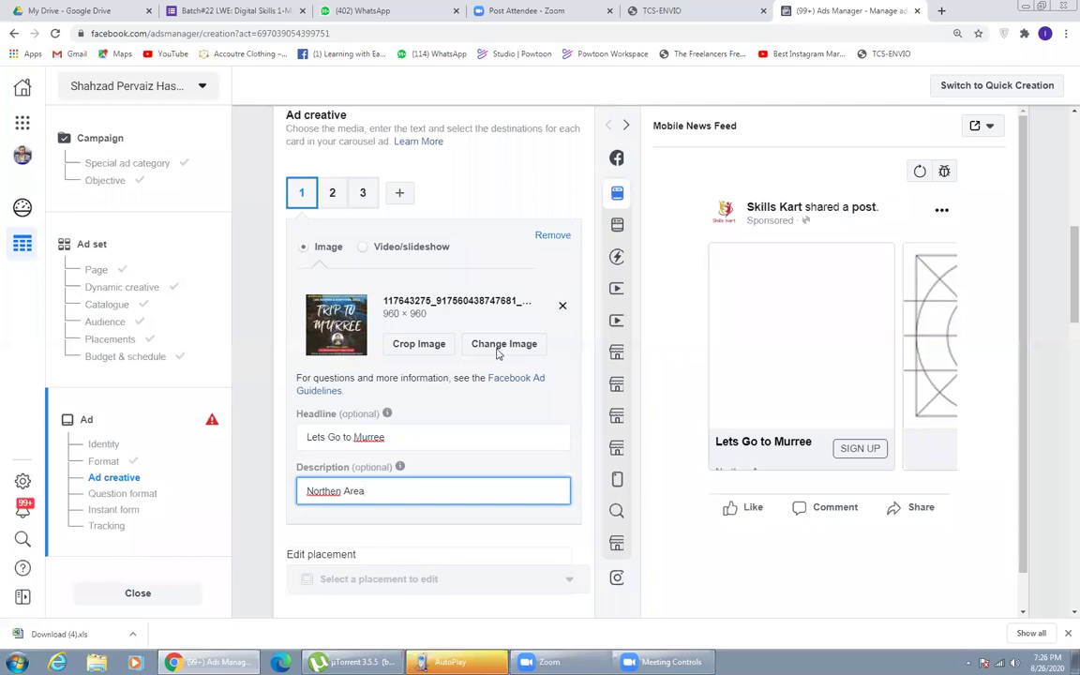
left_click(272, 471)
- Fill the ad's primary text by pasting 'Lets Go to Murree' repeatedly
scroll(271, 471, "down", 1)
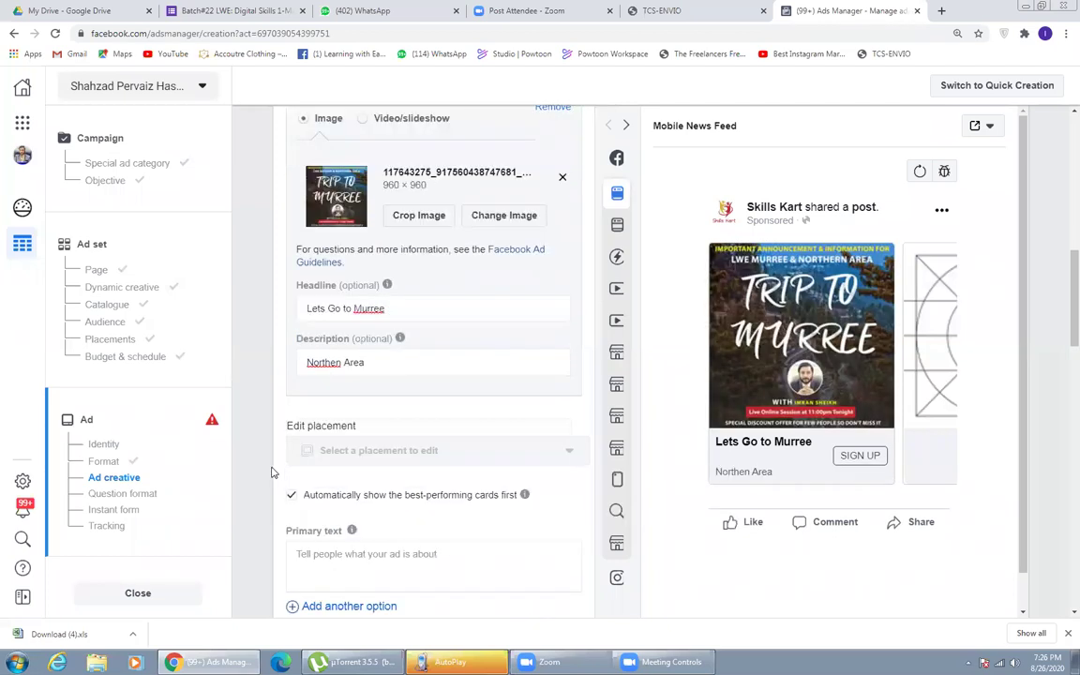
left_click(367, 562)
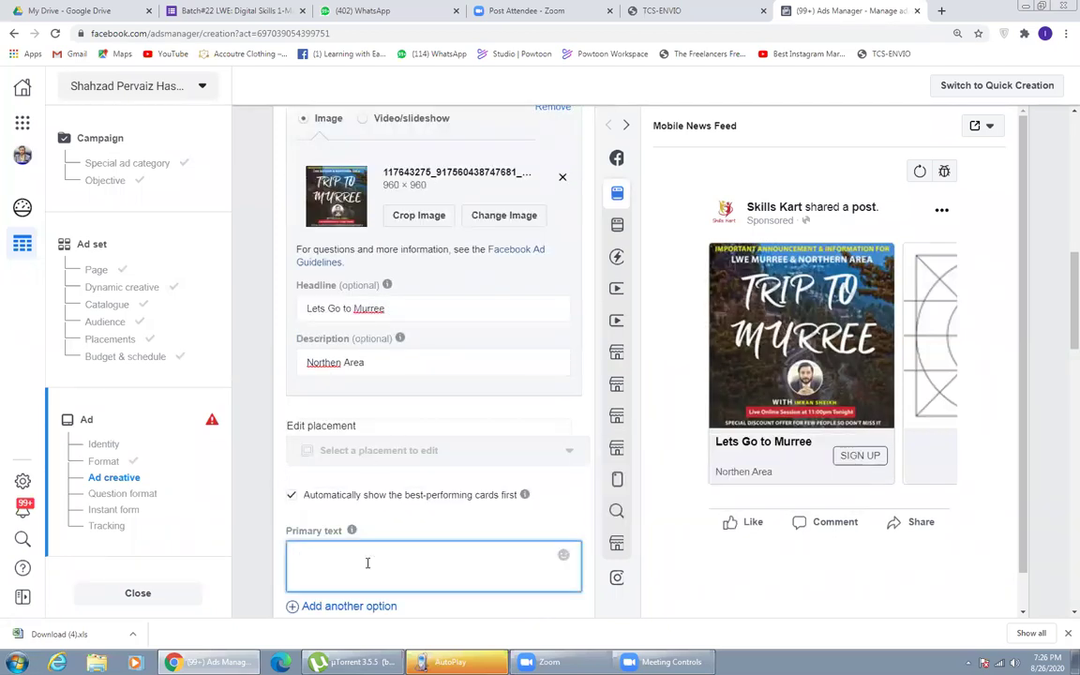
key("ctrl+v")
key("ctrl+v")
key("ctrl+v")
key("ctrl+v")
key("ctrl+v")
key("ctrl+v")
key("ctrl+v")
key("ctrl+v")
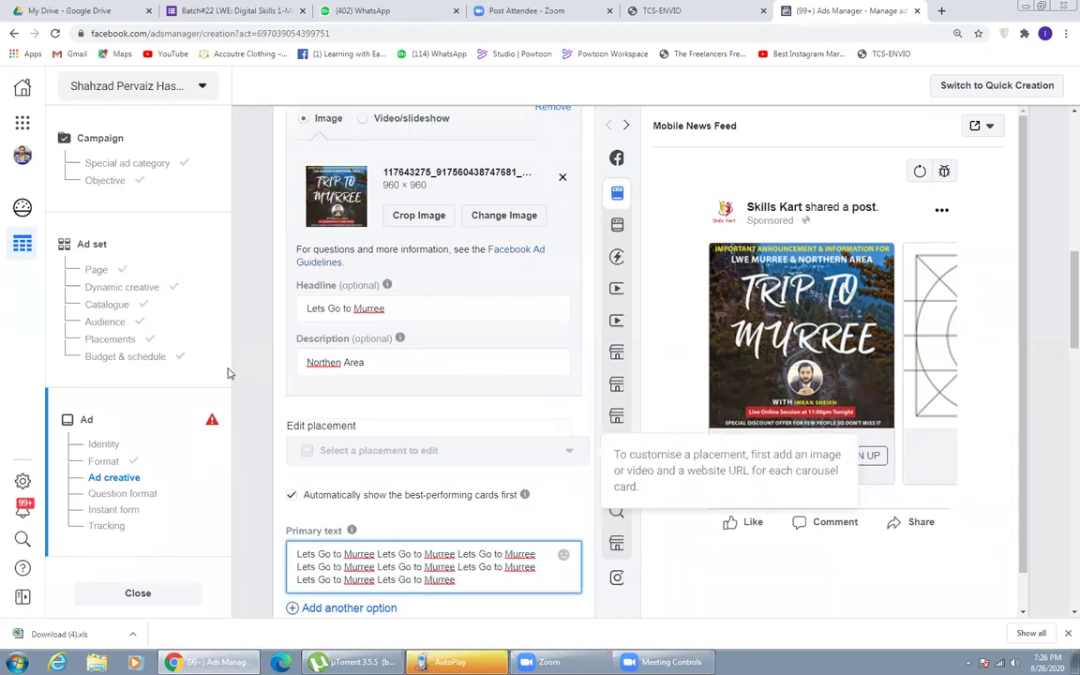
scroll(267, 356, "up", 2)
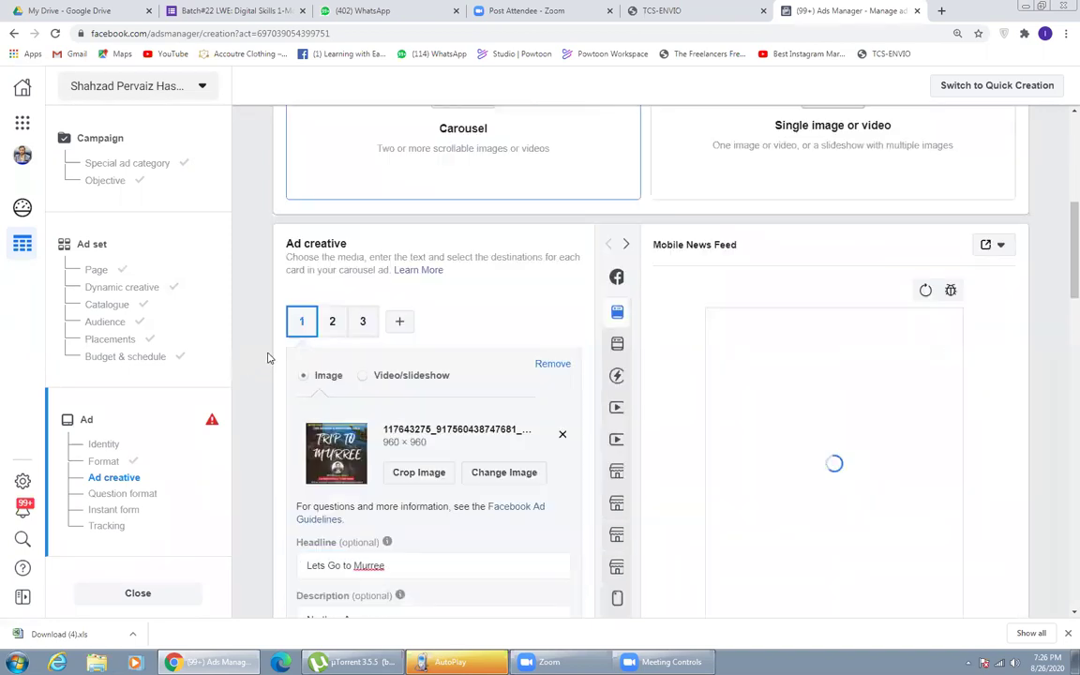
left_click(333, 324)
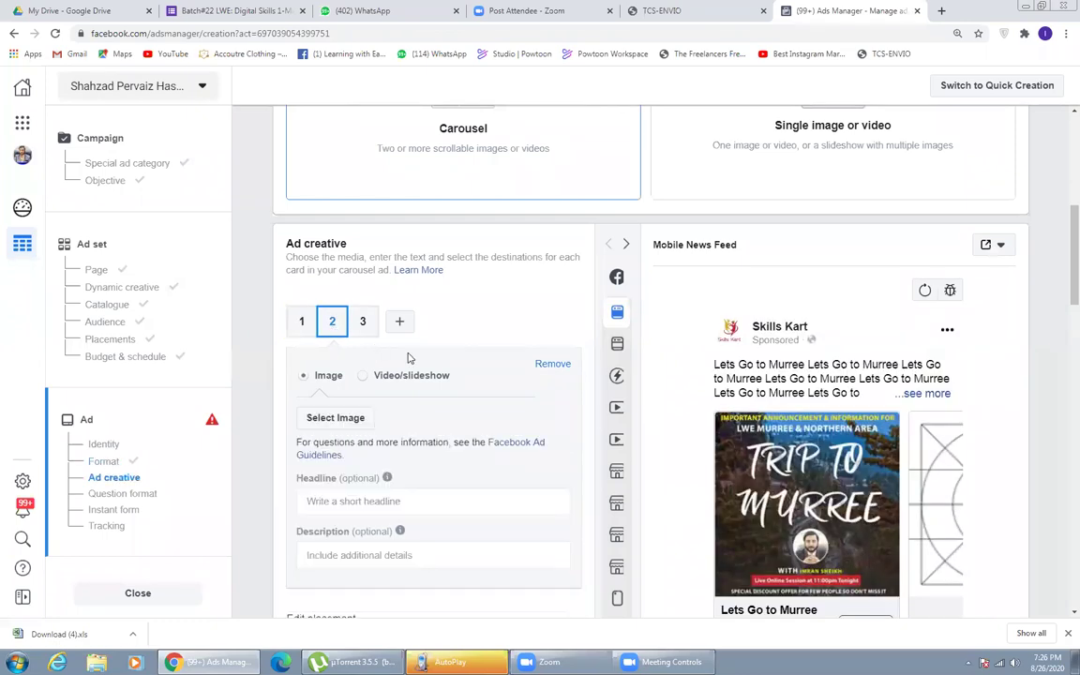
- Give card 2 the 1204 × 718 popular-courses image and headline 'Lets Go to Murree'
left_click(336, 421)
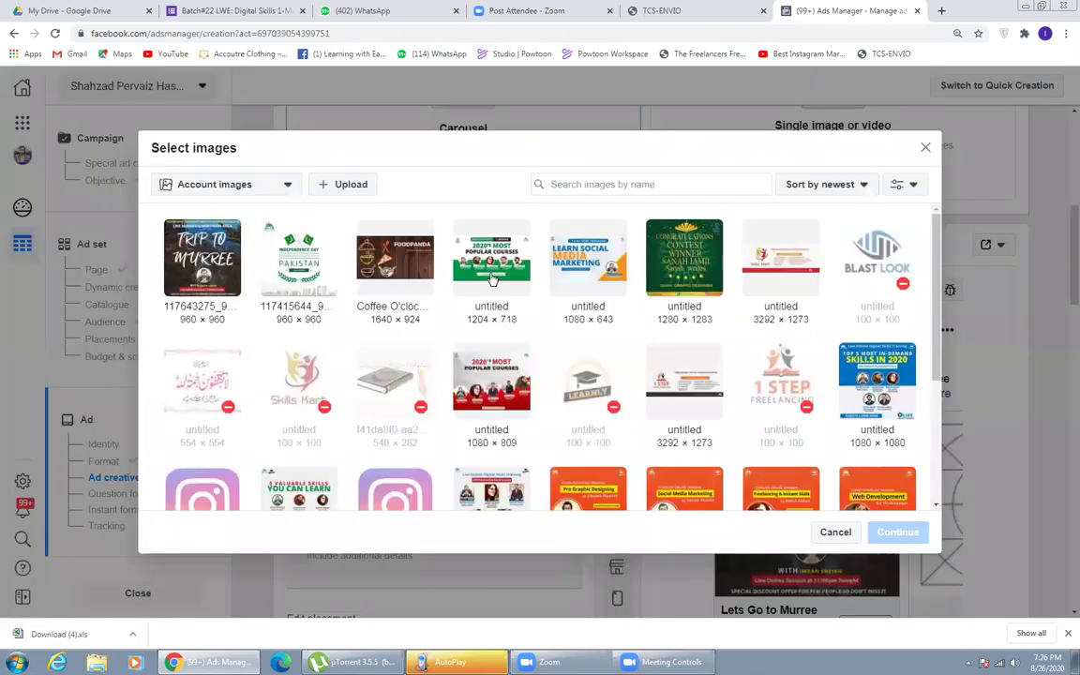
left_click(491, 278)
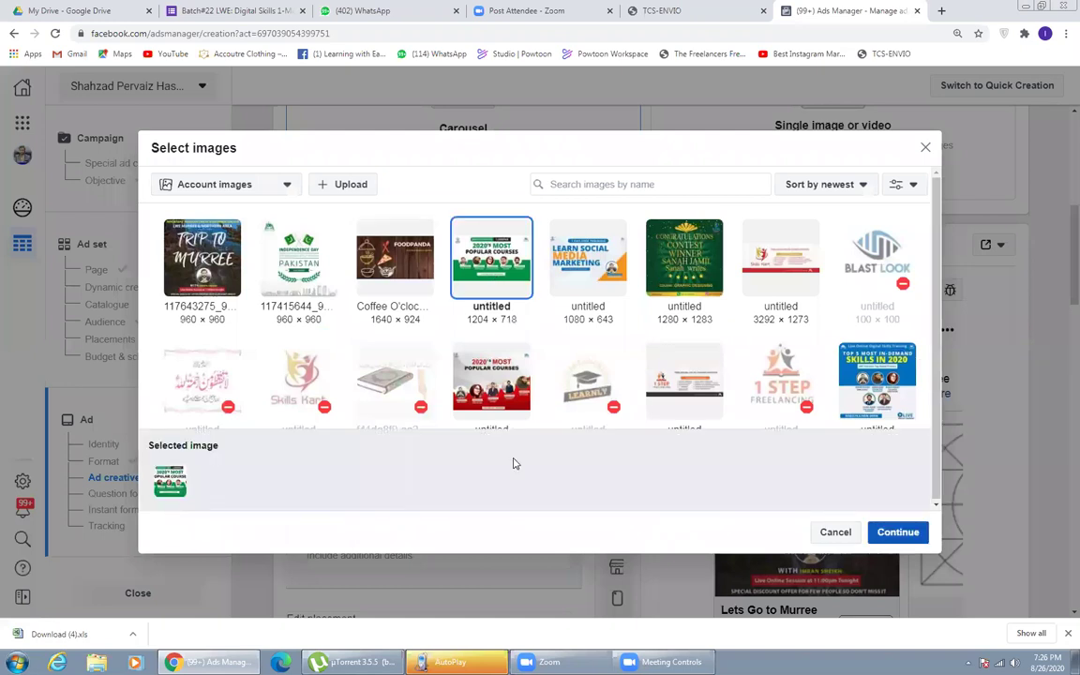
key("Return")
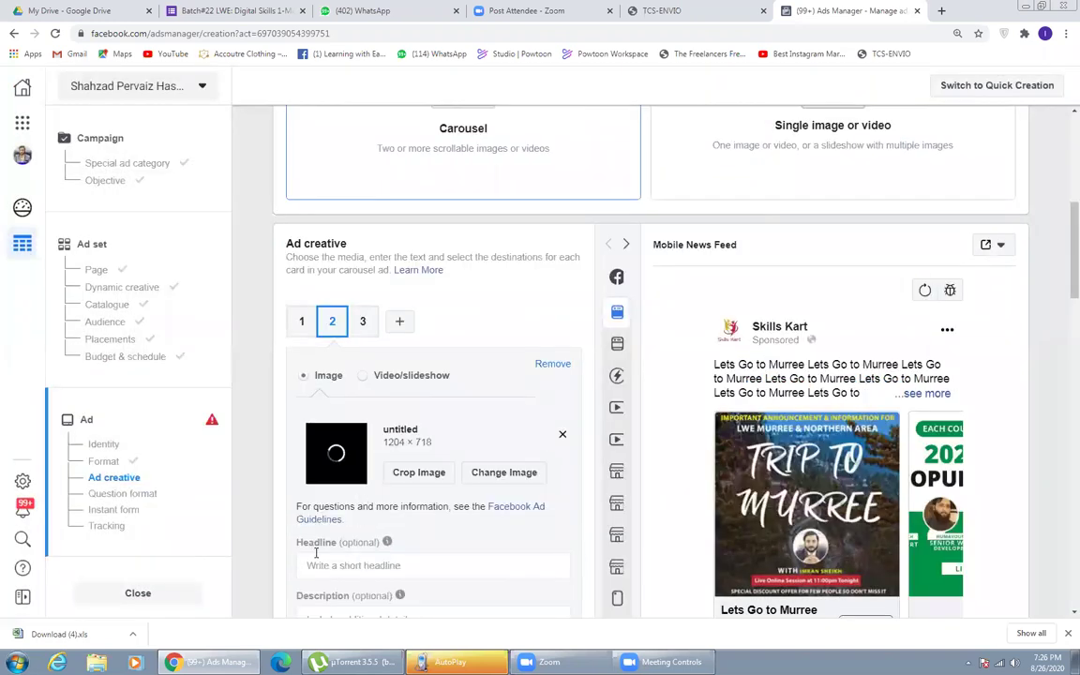
left_click(323, 563)
key("ctrl+v")
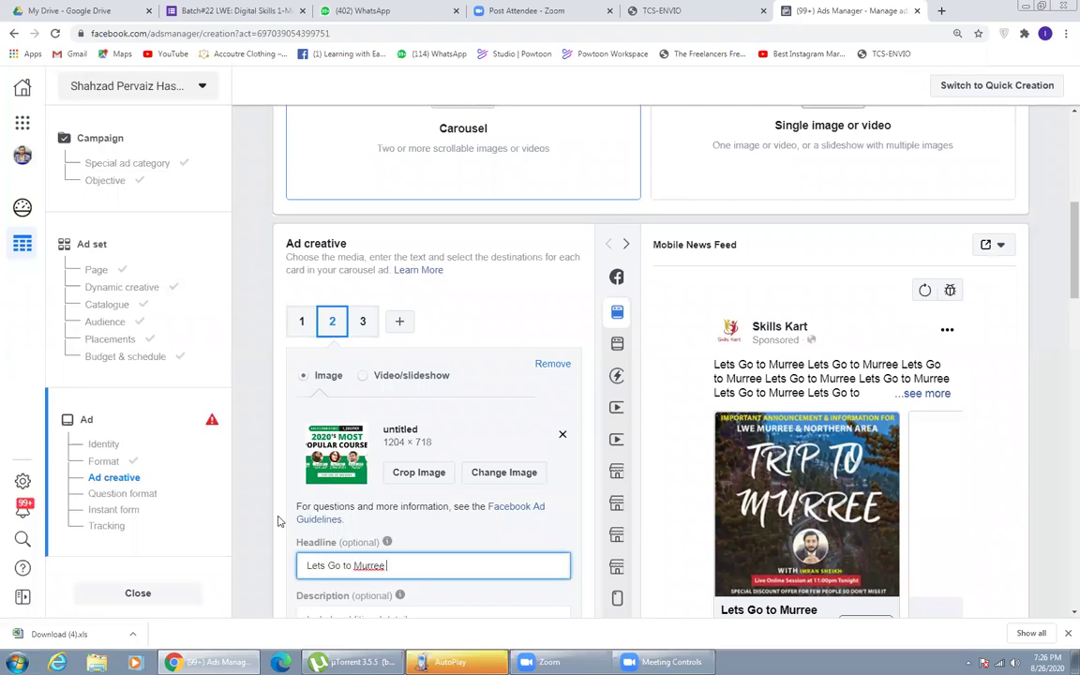
- Paste 'Lets Go to Murree' into card 2's description field
scroll(333, 478, "down", 1)
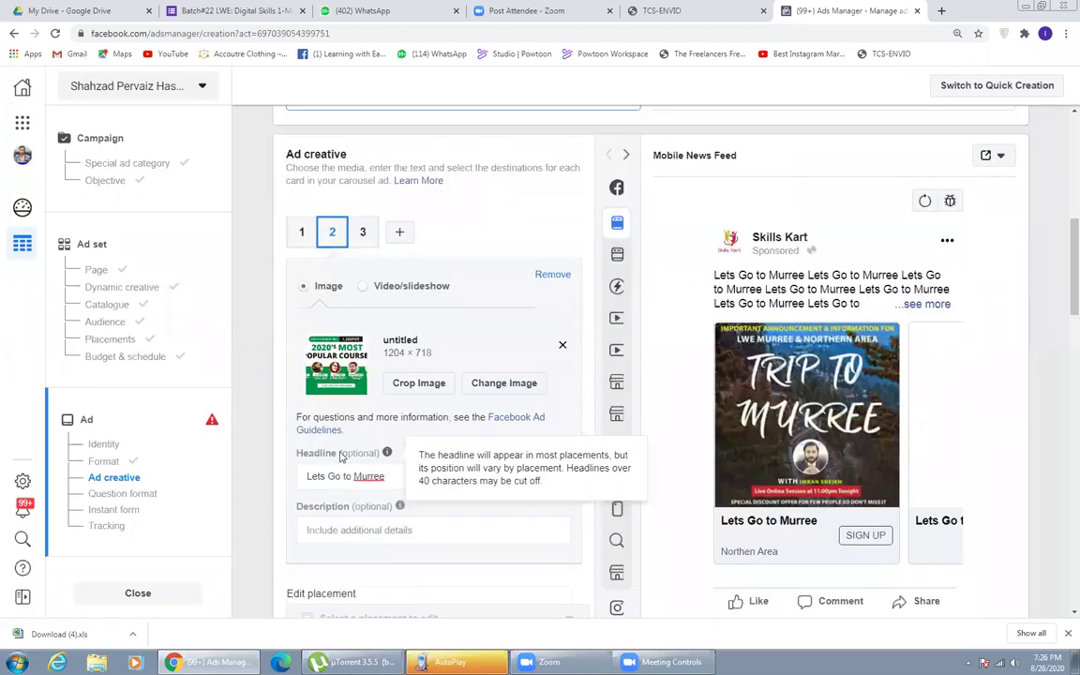
scroll(342, 457, "down", 1)
left_click(359, 424)
key("ctrl+v")
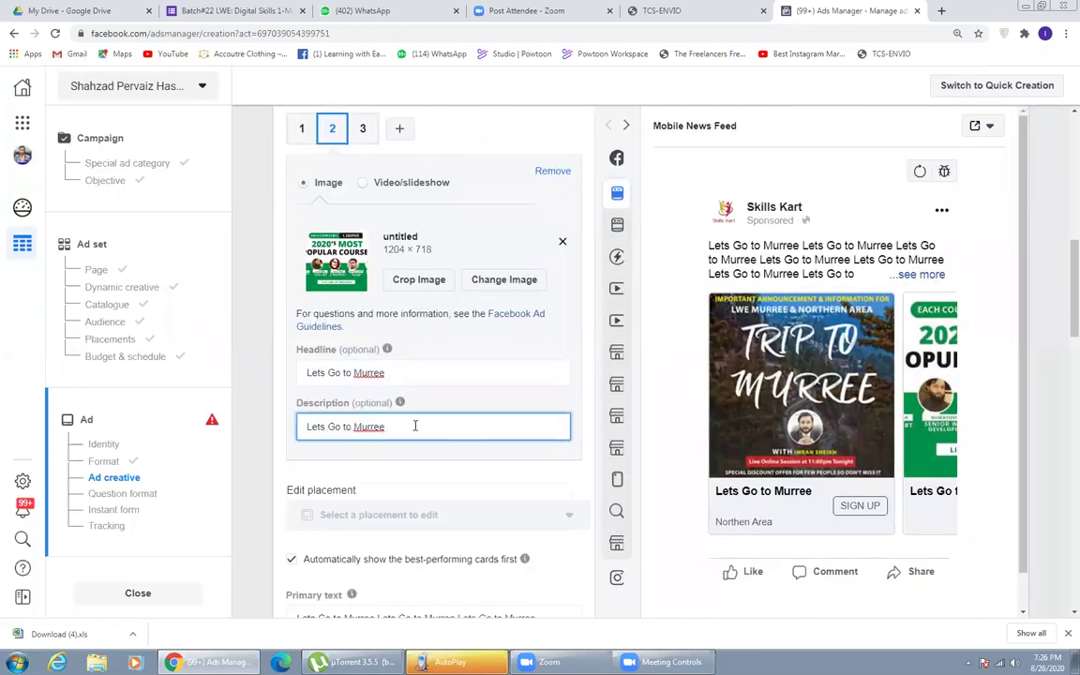
triple_click(424, 428)
key("ctrl+c")
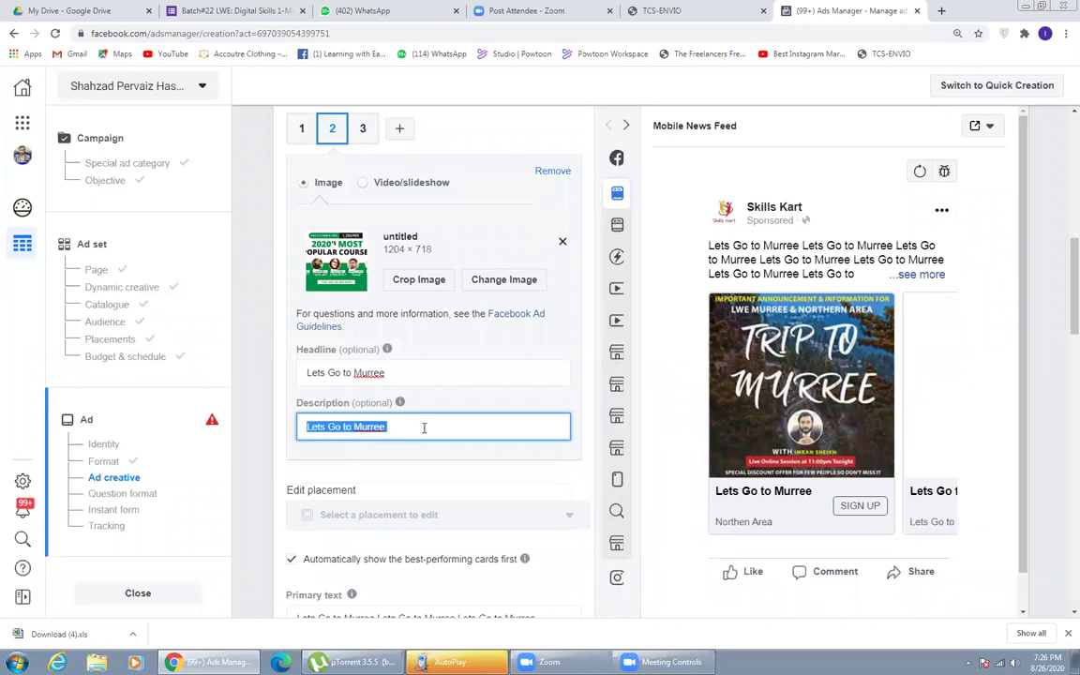
left_click(423, 428)
key("ctrl+v")
scroll(258, 453, "down", 1)
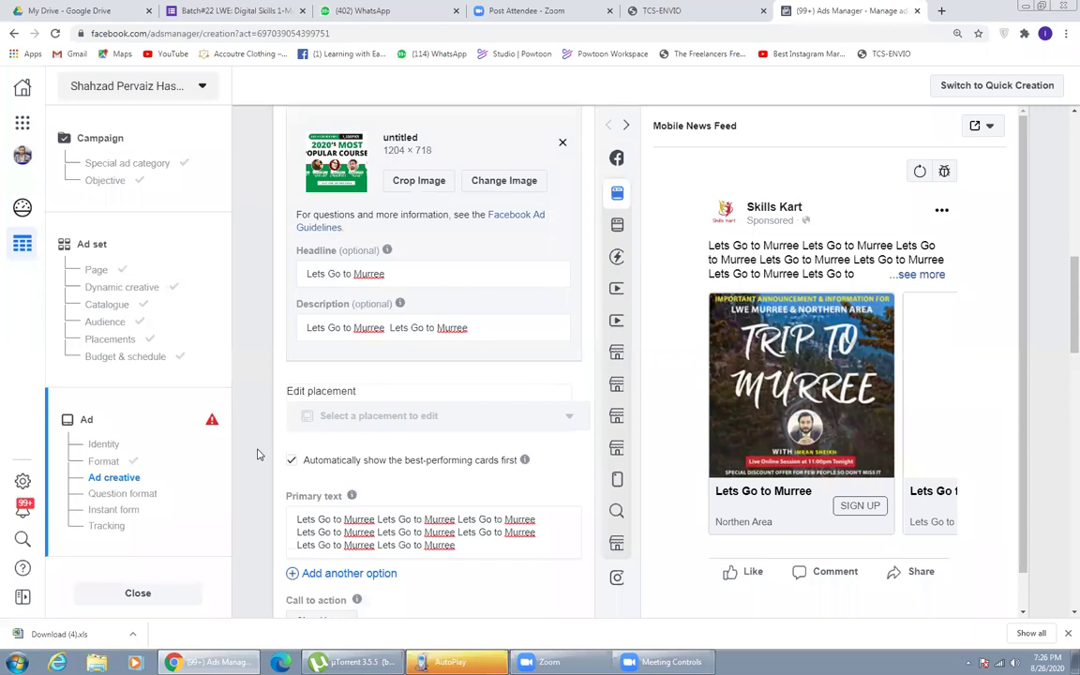
scroll(259, 454, "up", 3)
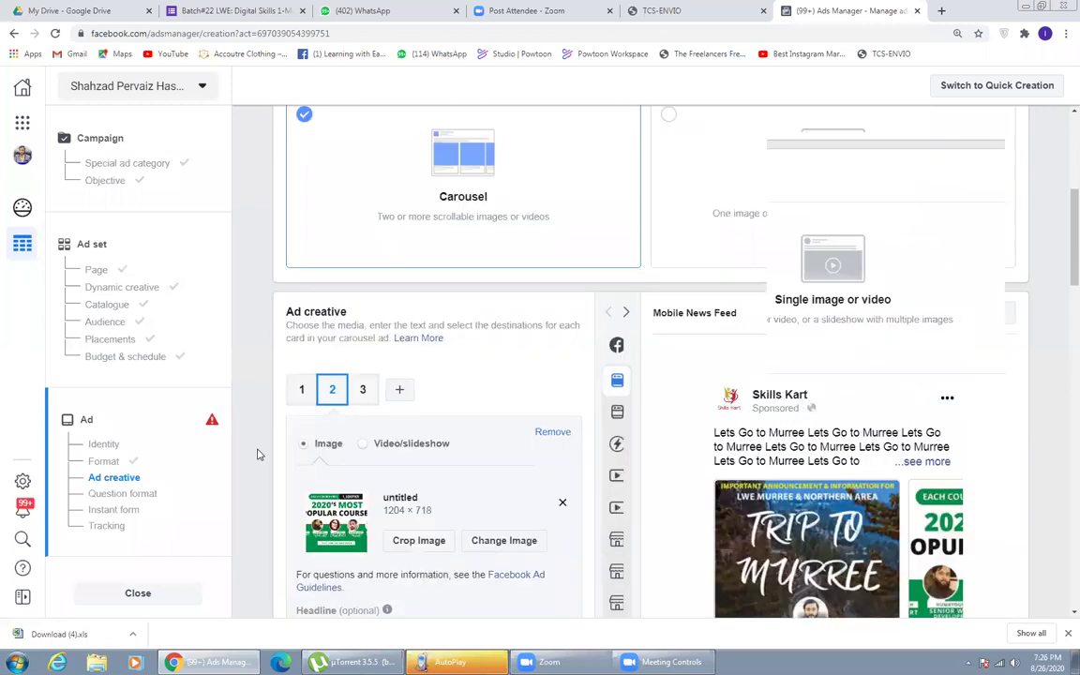
scroll(811, 450, "down", 1)
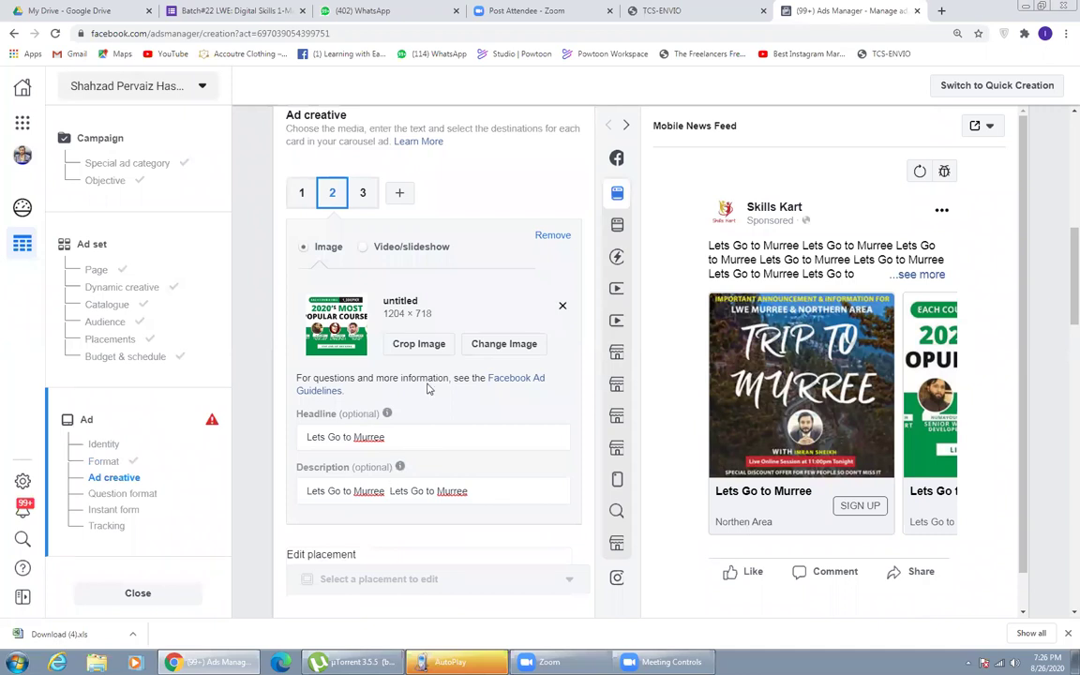
- Replace card 2's description with 'Grand Heights', correcting the spelling
left_click_drag(471, 495, 352, 493)
key("ctrl+a")
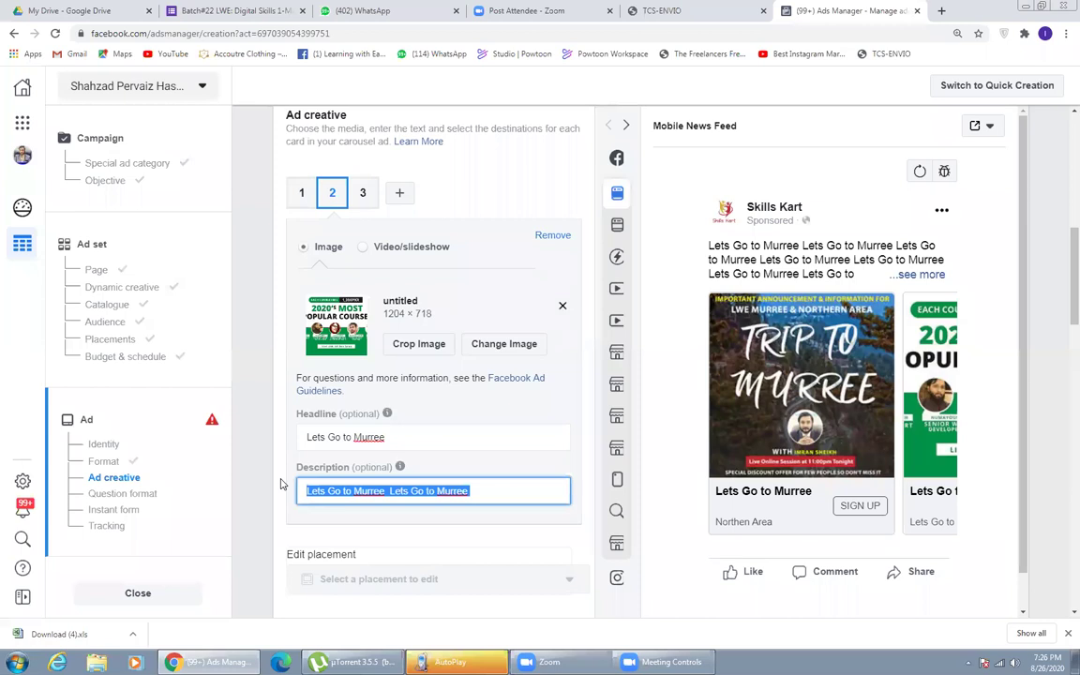
type("Grand")
type("i")
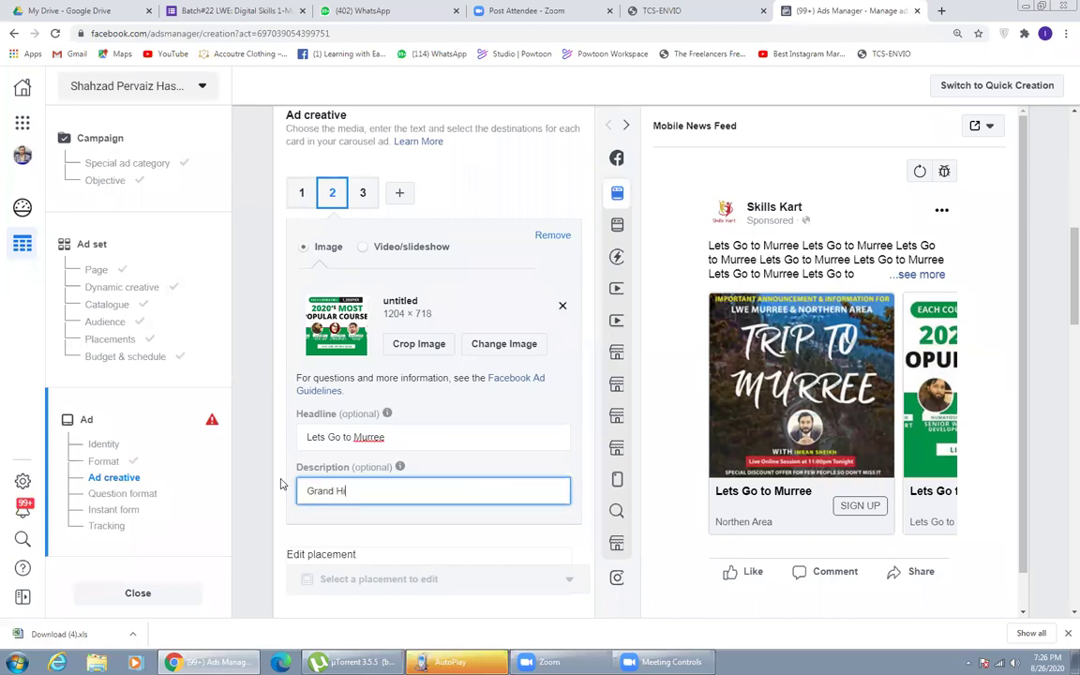
type("ghts")
right_click(357, 491)
left_click(383, 499)
left_click(272, 390)
- Scroll to the Call to action setting and open its Sign Up dropdown
scroll(271, 389, "down", 3)
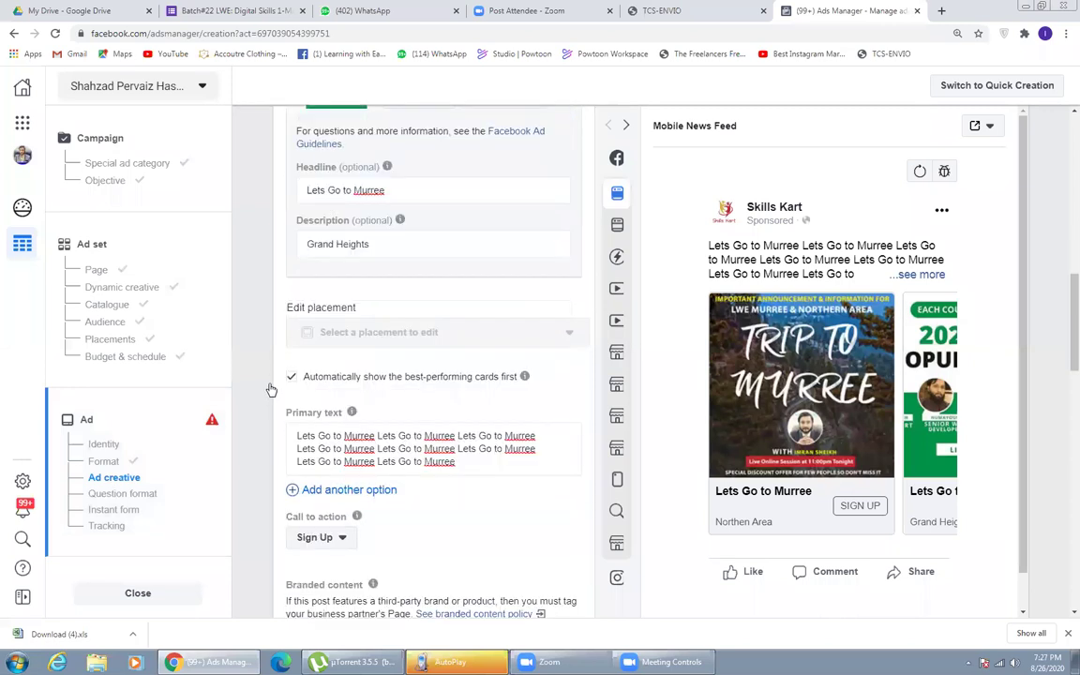
scroll(270, 388, "down", 2)
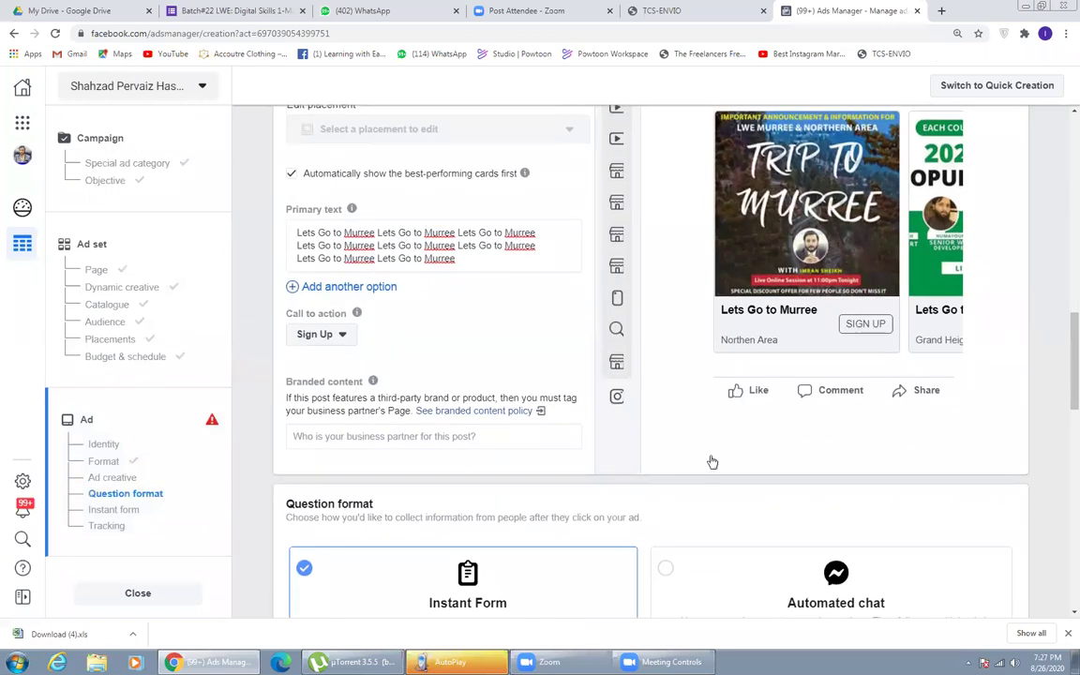
scroll(868, 457, "up", 1)
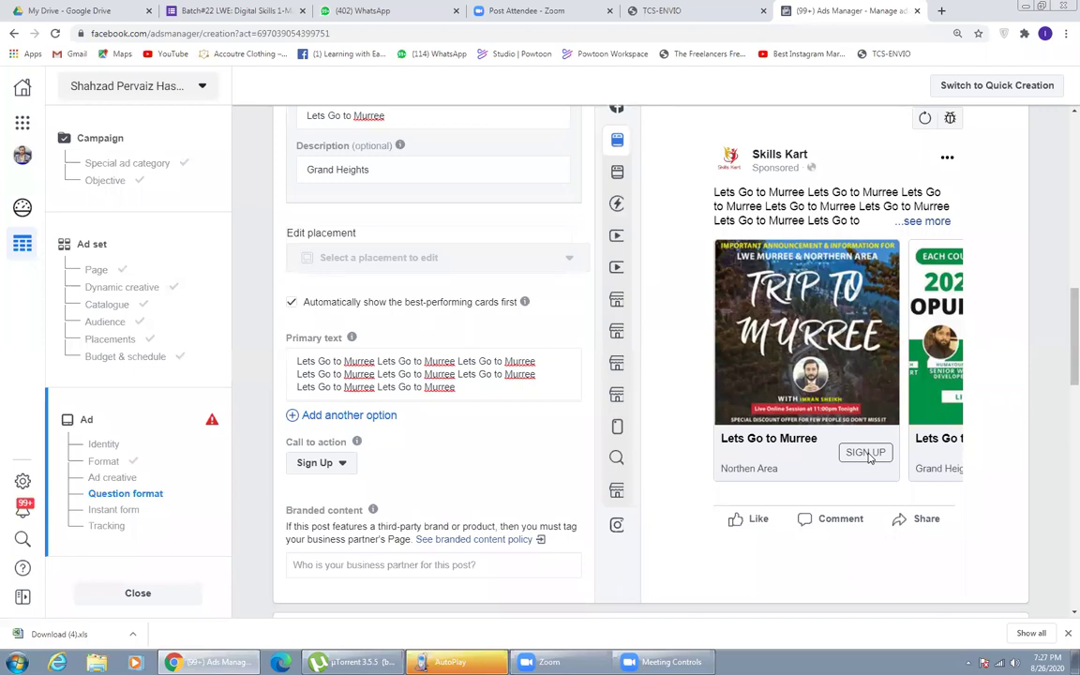
left_click(319, 466)
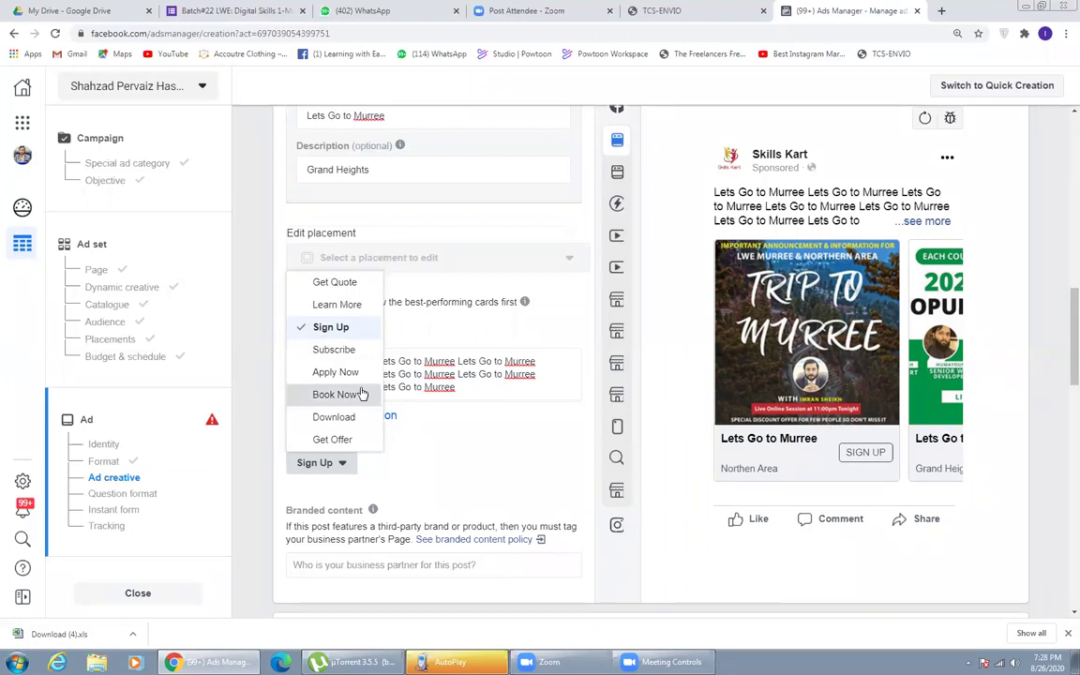
- Set the carousel's call to action to Book Now
left_click(362, 395)
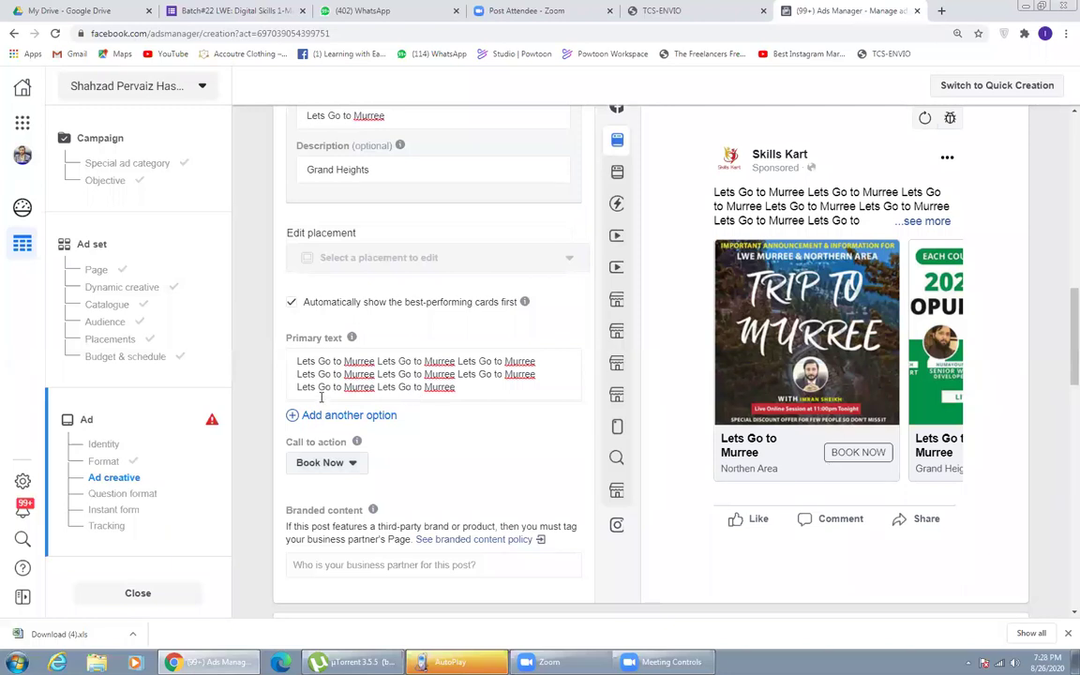
left_click(351, 464)
left_click(268, 412)
- Scroll down to the Question format section, then launch Word 2010 from the Start menu
scroll(268, 414, "down", 1)
scroll(267, 414, "down", 3)
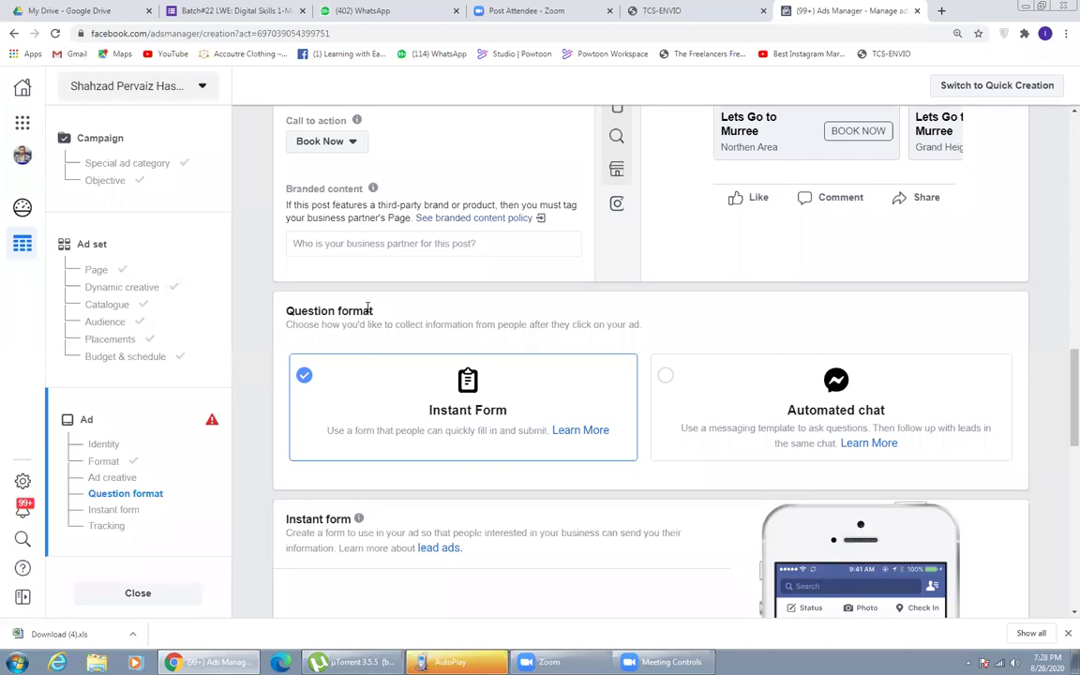
left_click(17, 662)
left_click(52, 361)
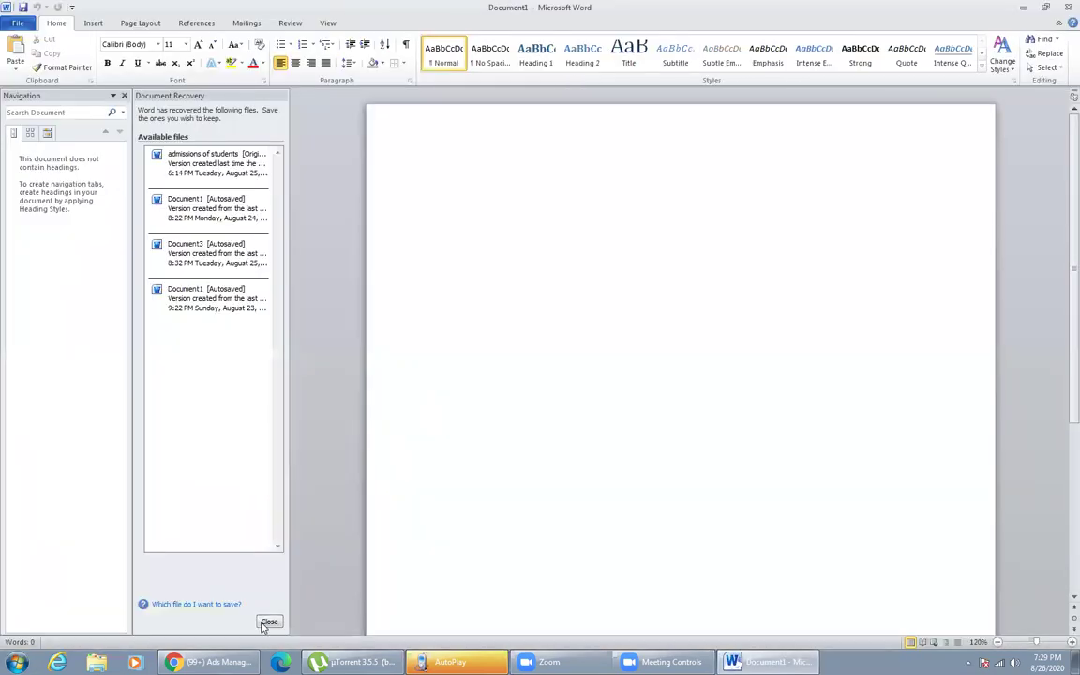
- Dismiss the Document Recovery files and zoom the Word page to 160%
left_click(269, 620)
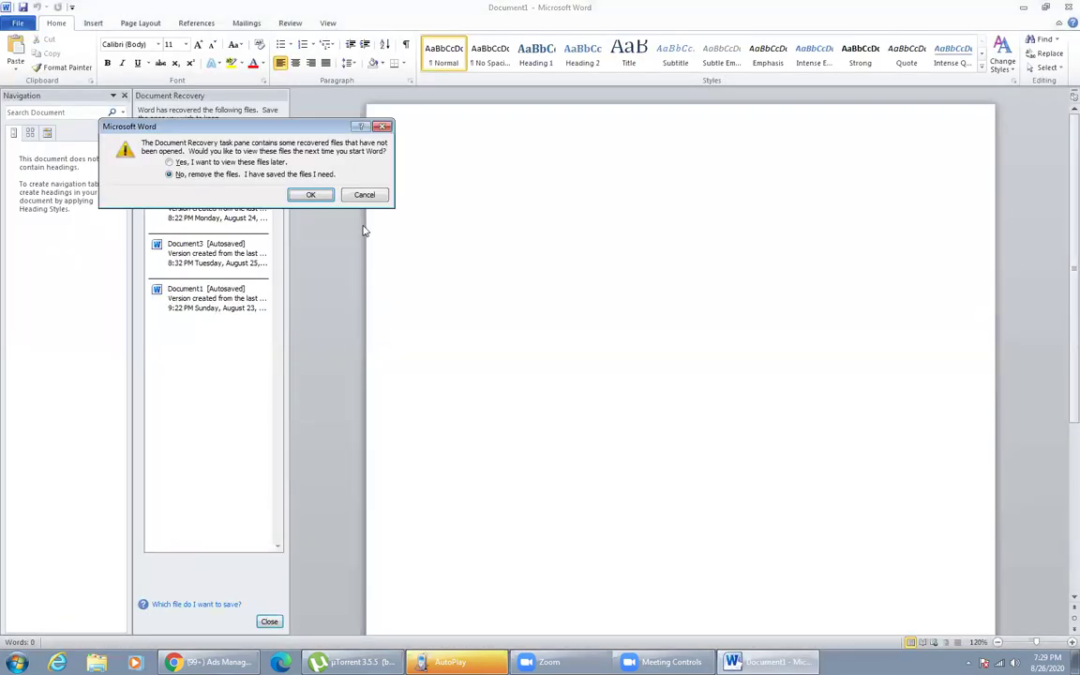
key("Return")
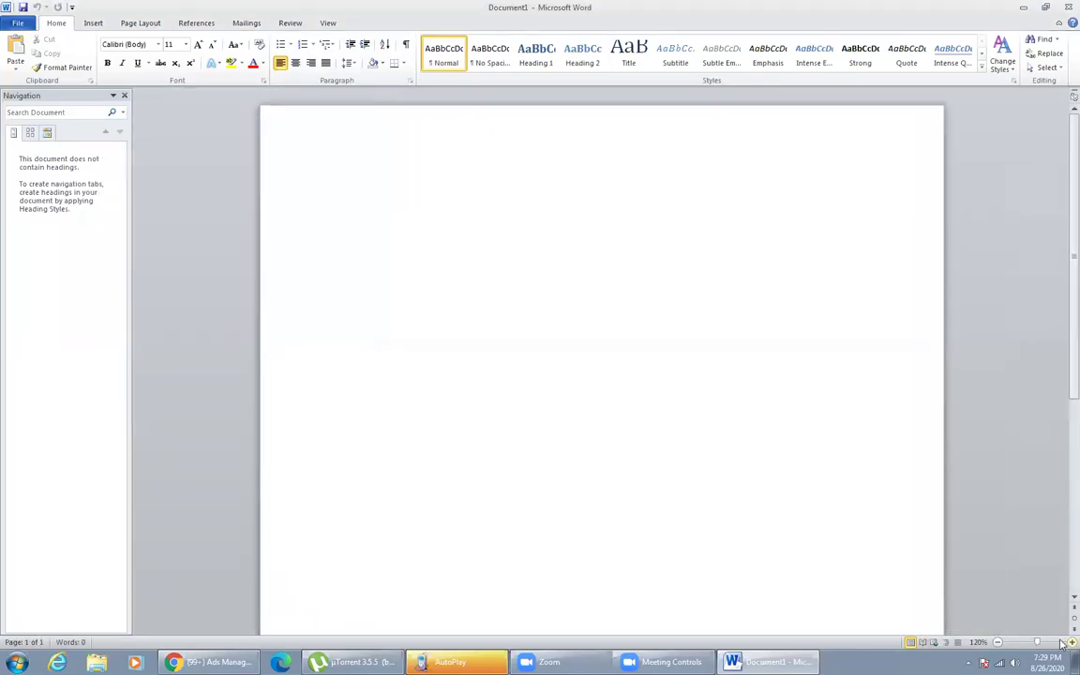
left_click(1070, 642)
left_click(1071, 642)
left_click(1070, 642)
left_click(1070, 642)
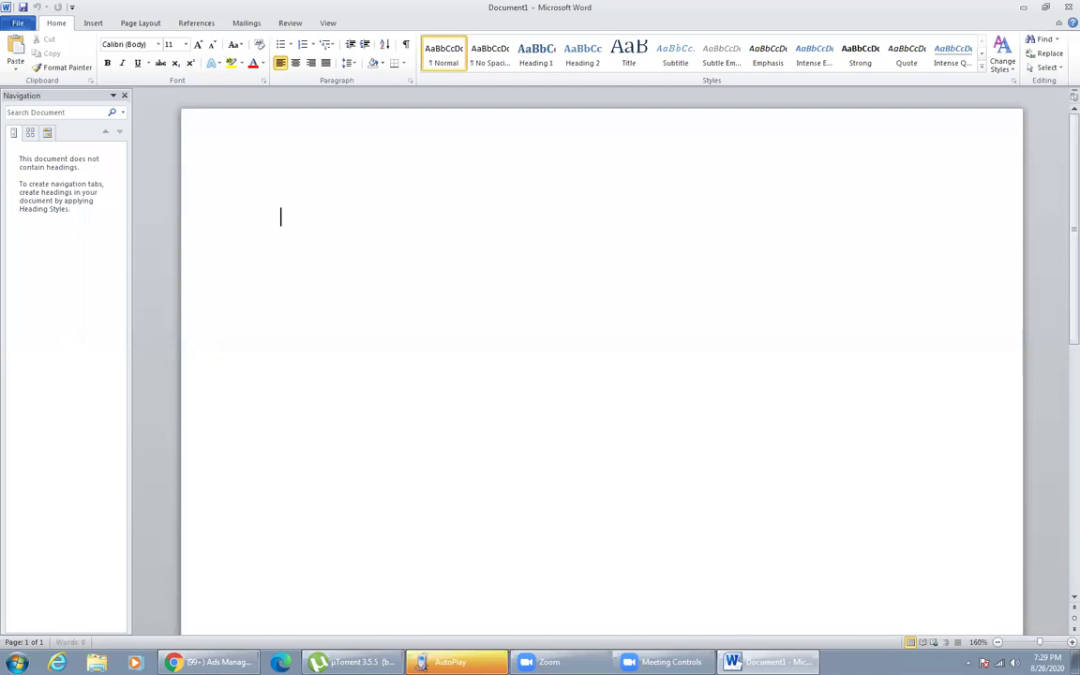
- Write the first note: 'Facebook to Web or any other platform'
type("Facreb")
key("BackSpace")
key("BackSpace")
key("BackSpace")
type("ebook to W")
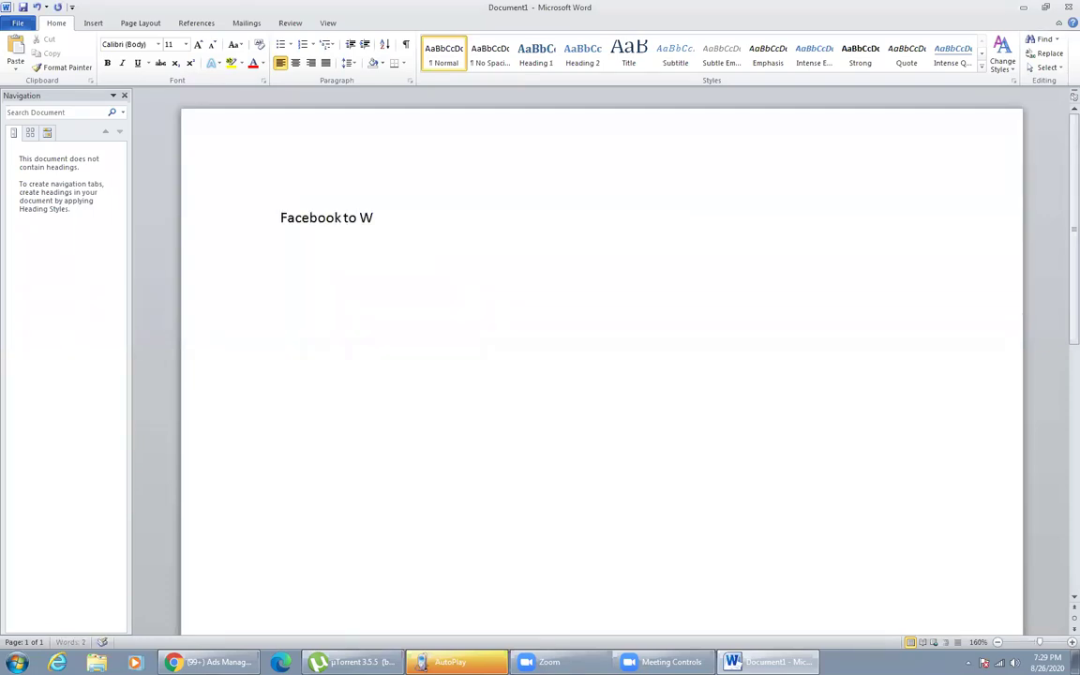
type("eb or any other platform")
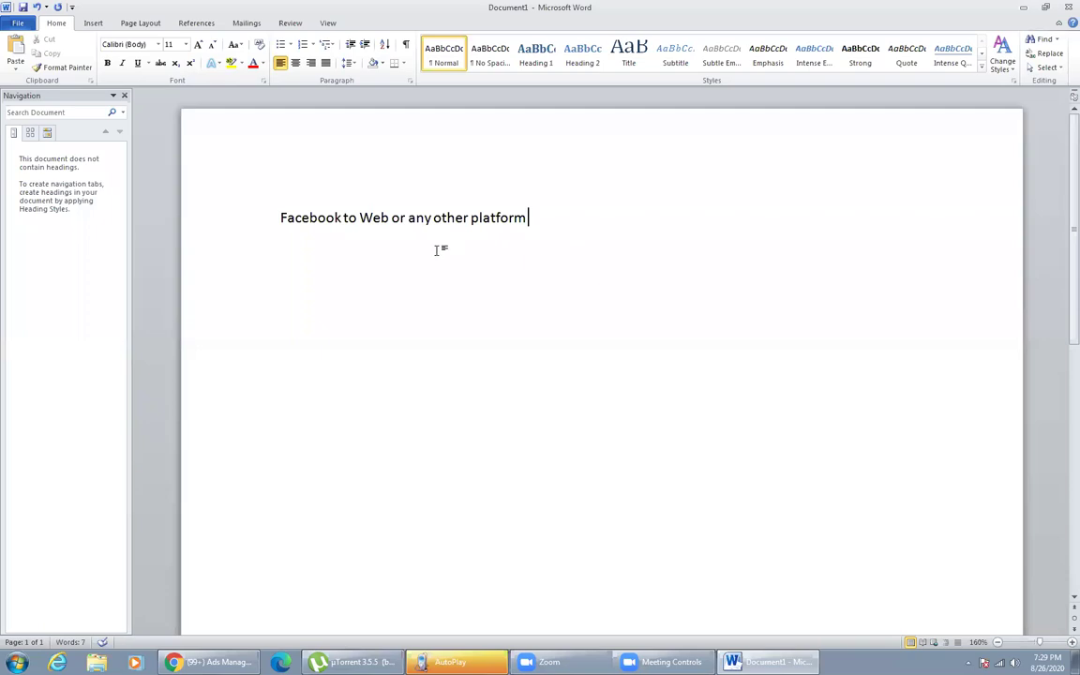
left_click(342, 218)
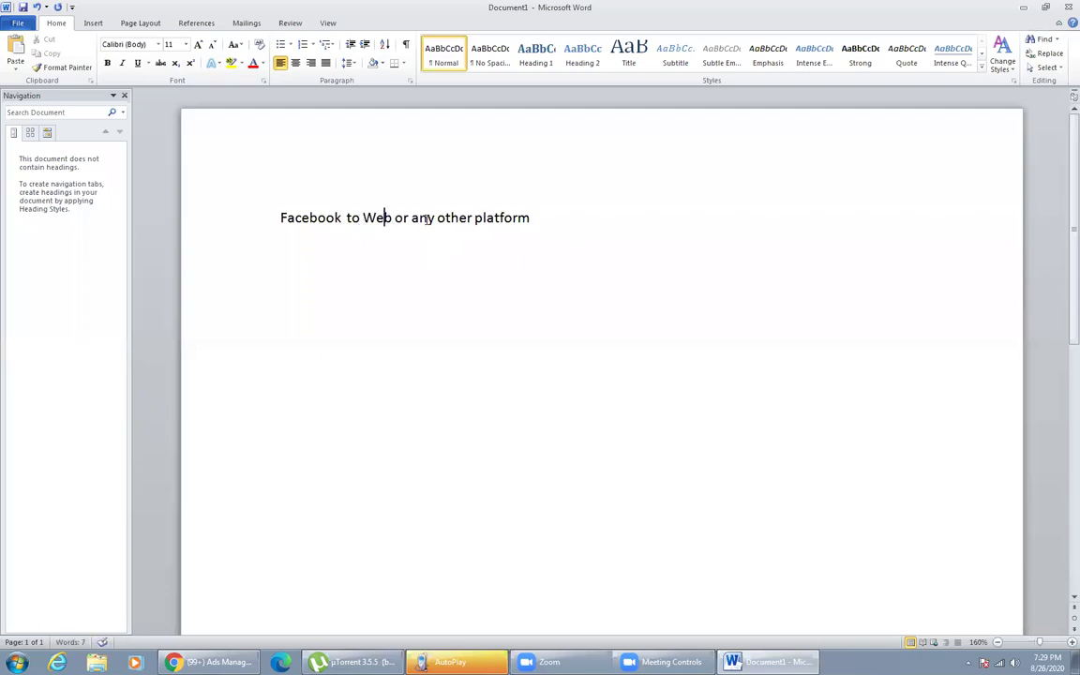
left_click_drag(411, 217, 531, 220)
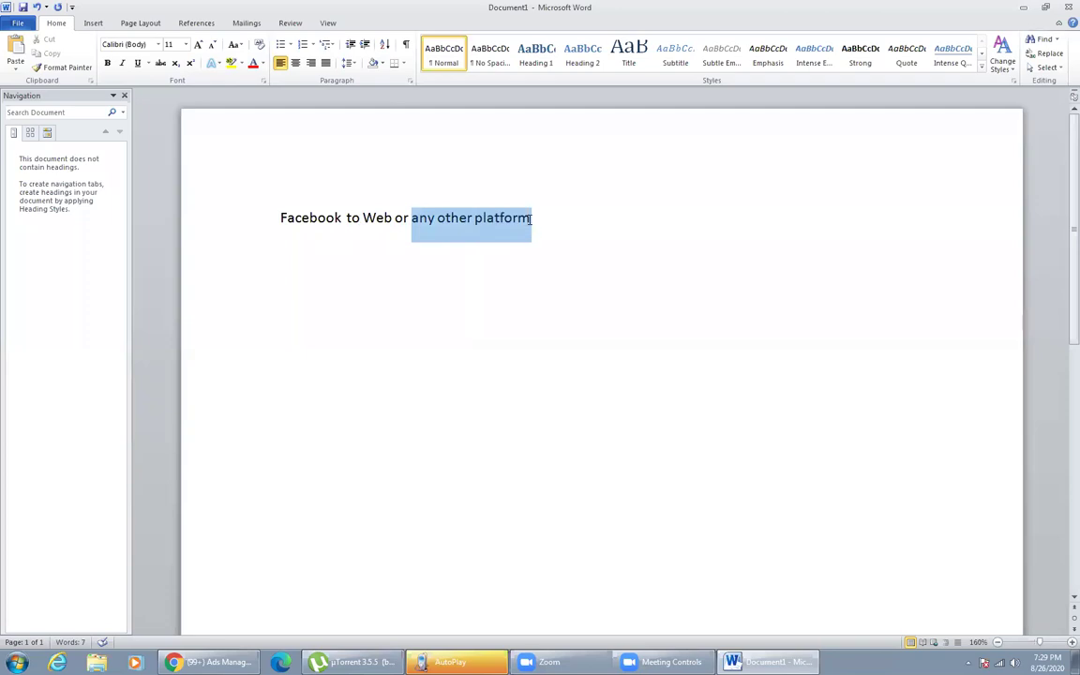
left_click(531, 218)
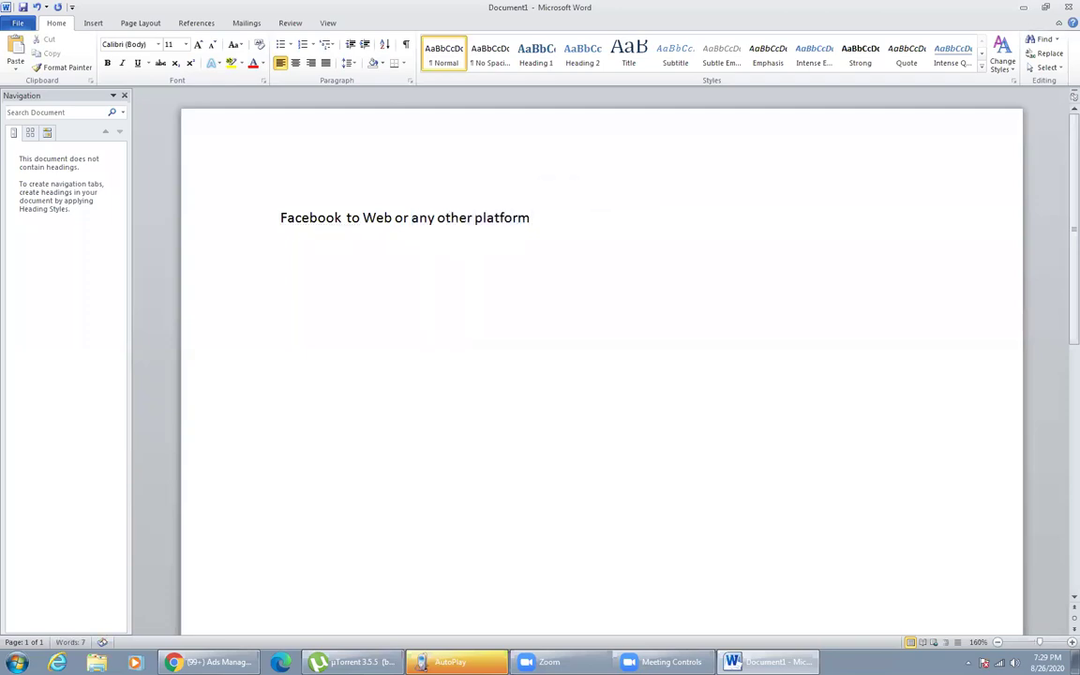
- Add the note 'Facebook will charge u very high', fixing the 'vey' typo
key("Return")
type("Facebook wil")
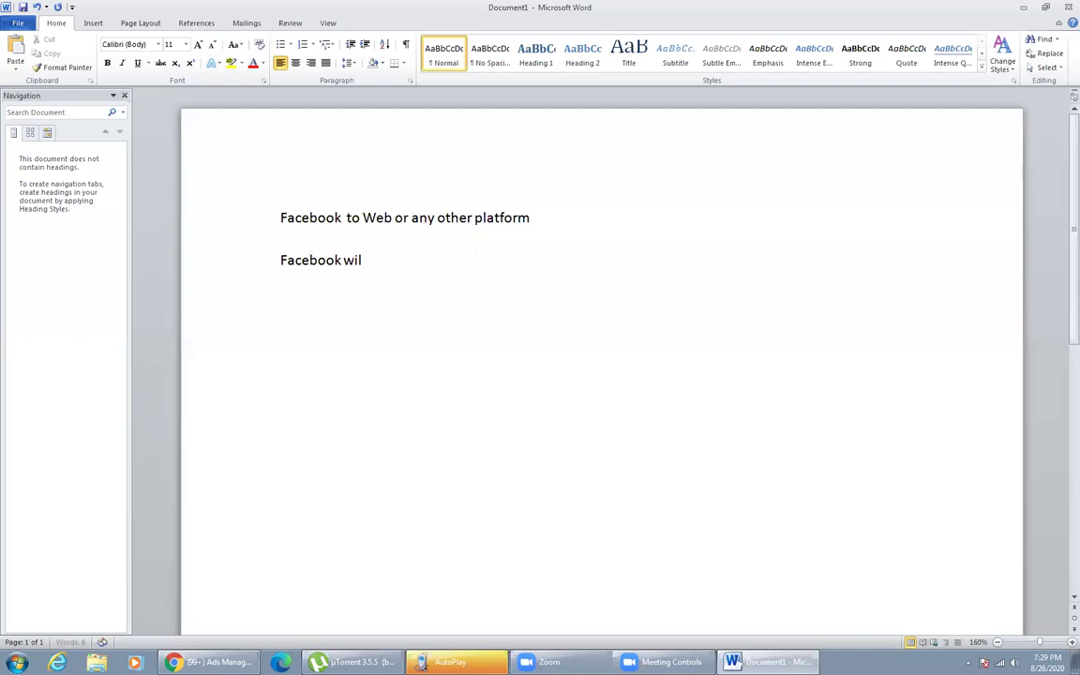
type("l charge u vey high")
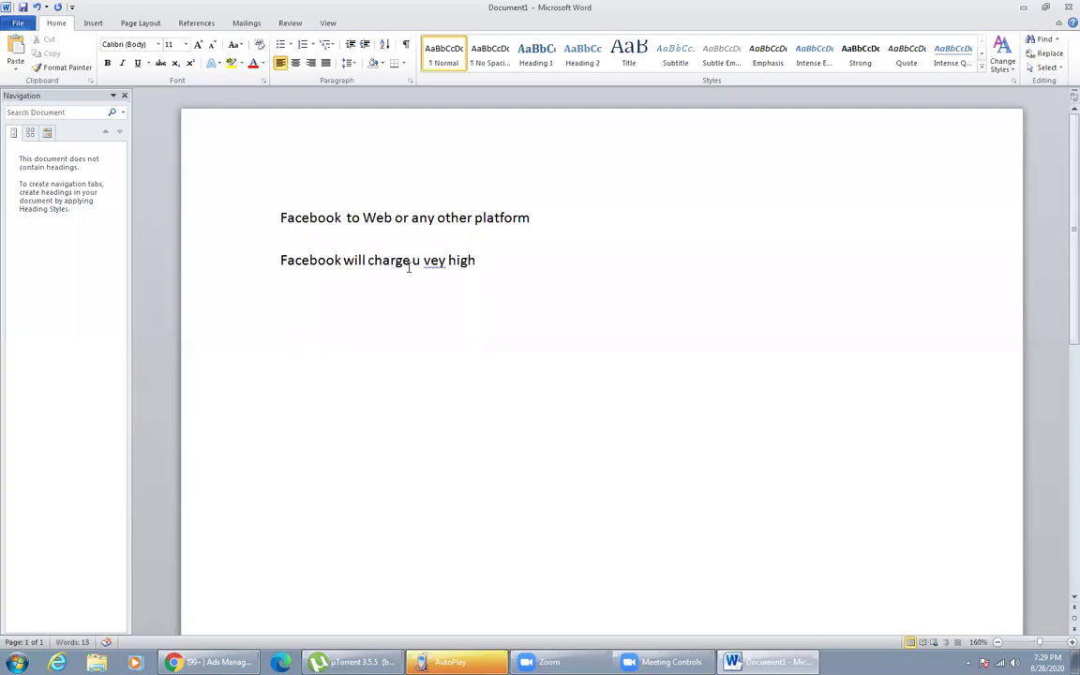
left_click(437, 261)
type("r")
left_click(528, 265)
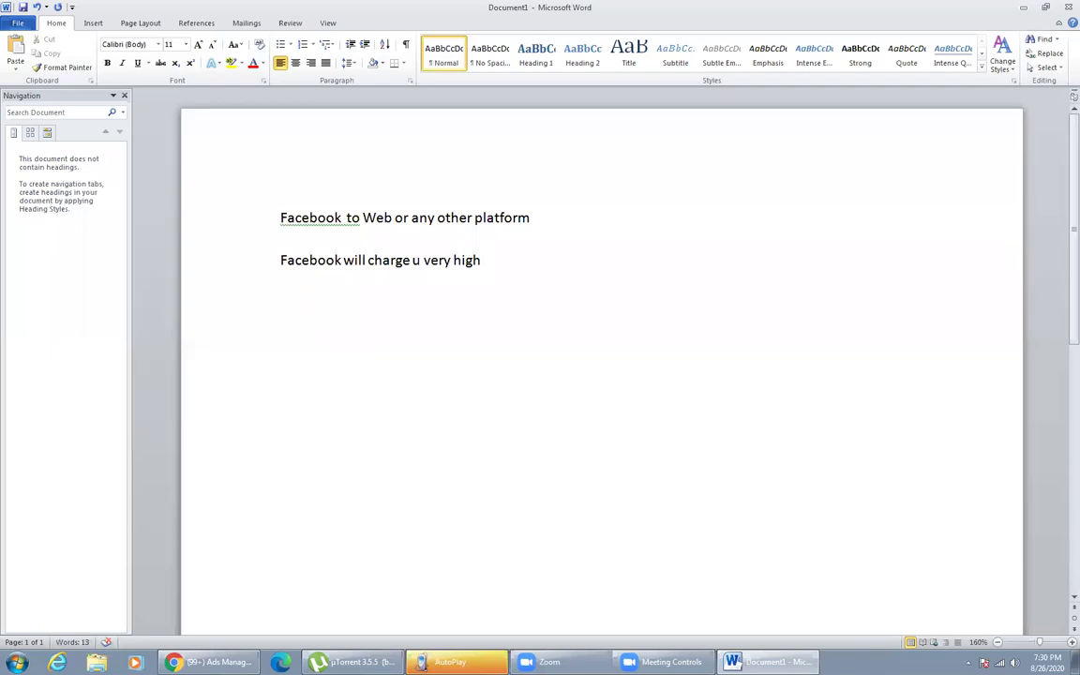
- Add the third note 'Auto Form on FB' and return to Ads Manager
key("Return")
key("Return")
key("Return")
type("Auto Form ")
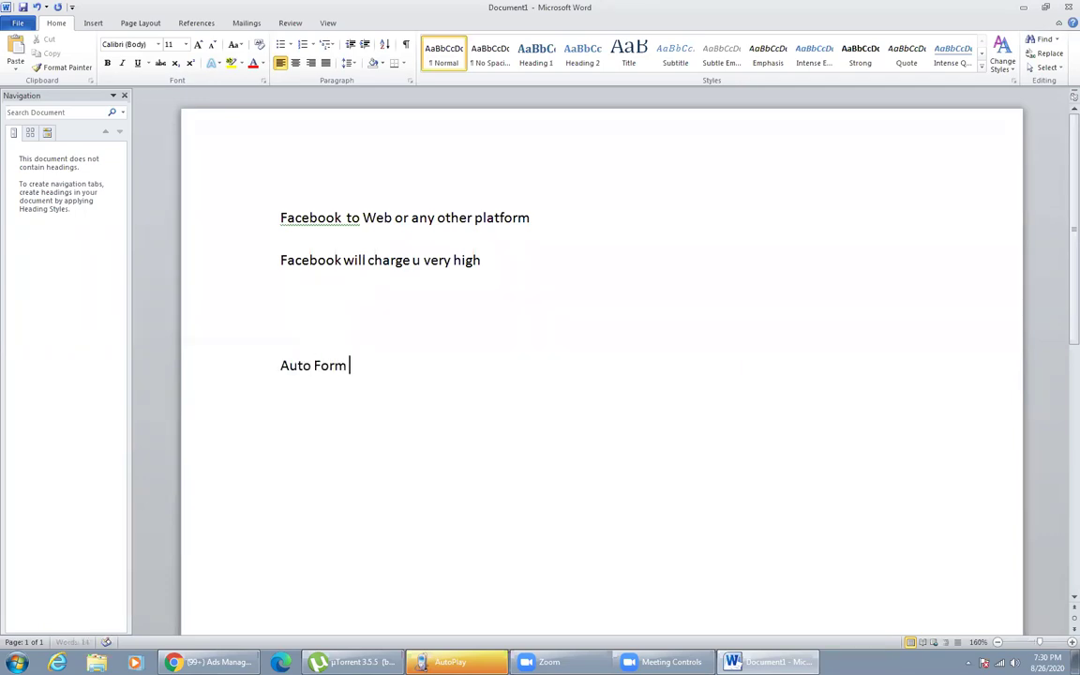
type("on B")
key("BackSpace")
type("f")
key("BackSpace")
type("FB")
key("alt+Tab")
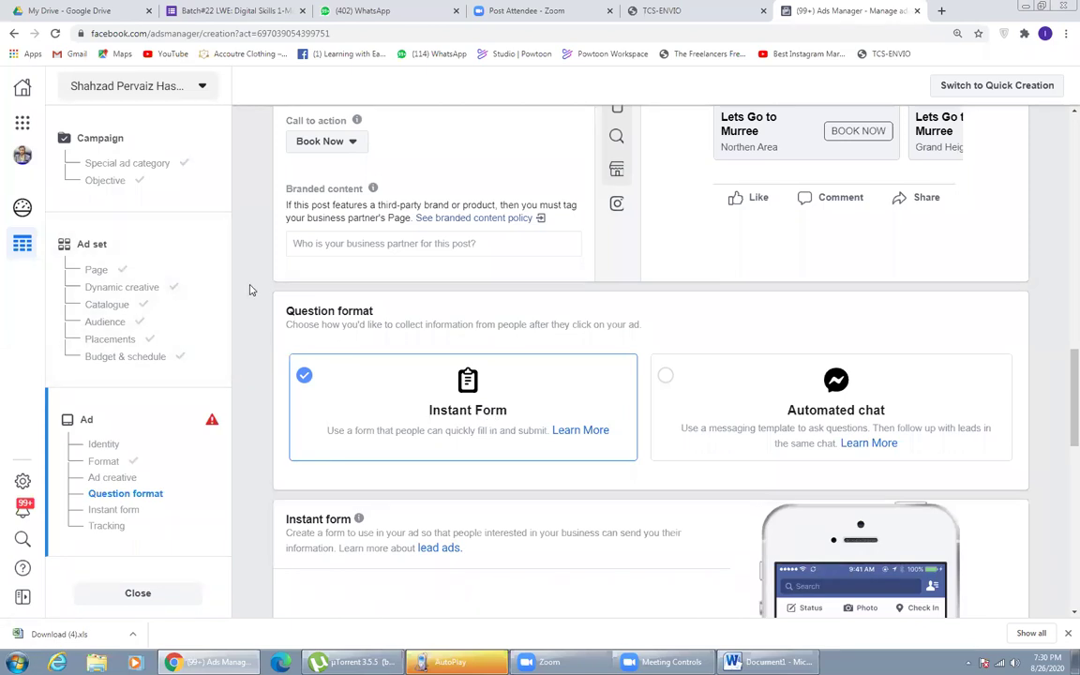
- Scroll down past Question format to Instant form and start a New Form
scroll(259, 272, "up", 4)
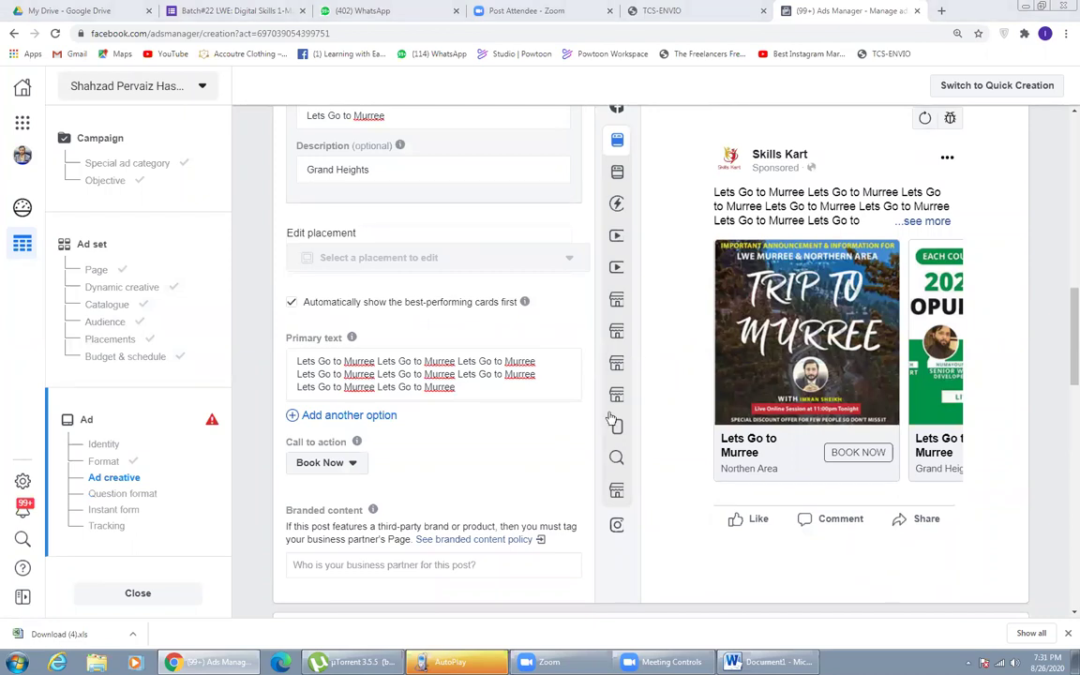
scroll(258, 372, "down", 3)
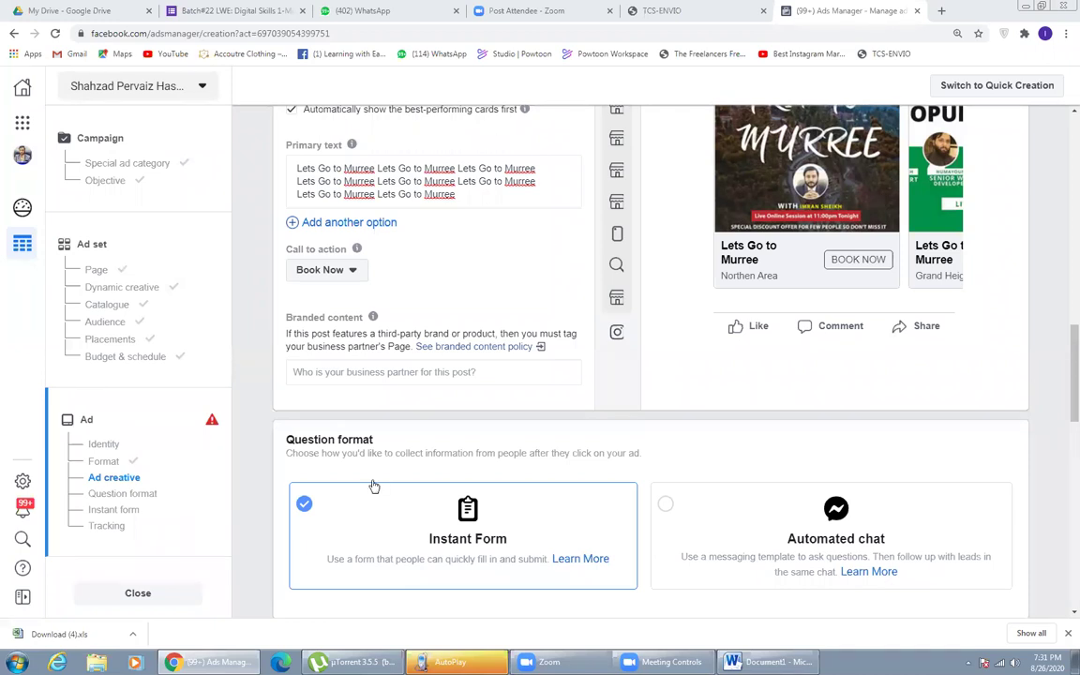
scroll(267, 489, "down", 2)
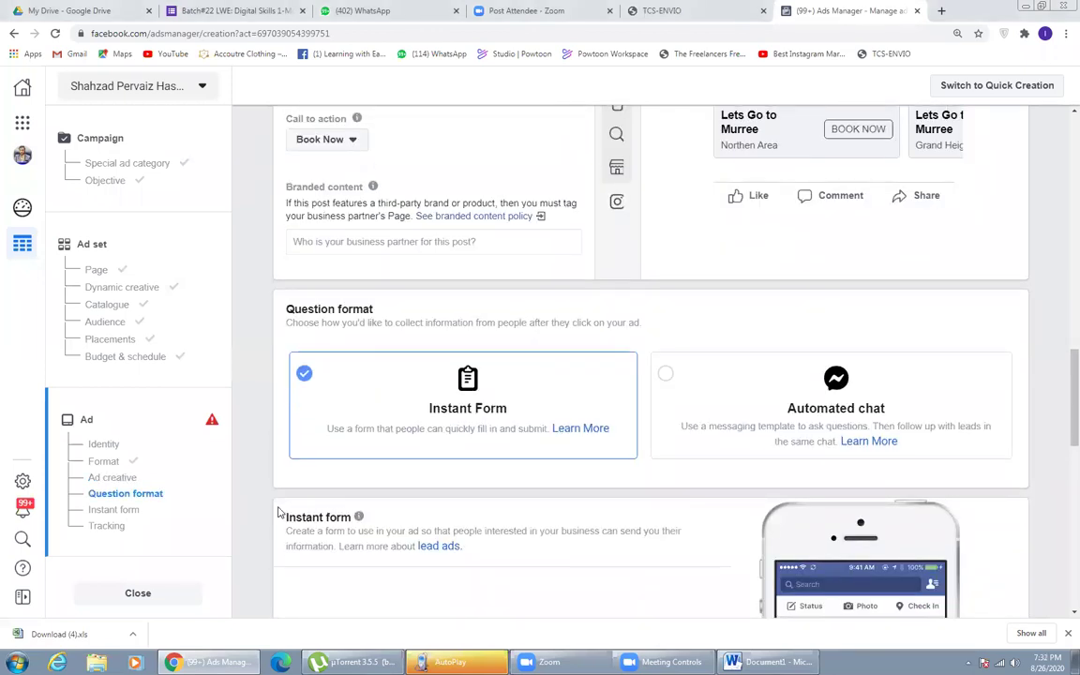
scroll(275, 512, "down", 1)
scroll(388, 511, "down", 5)
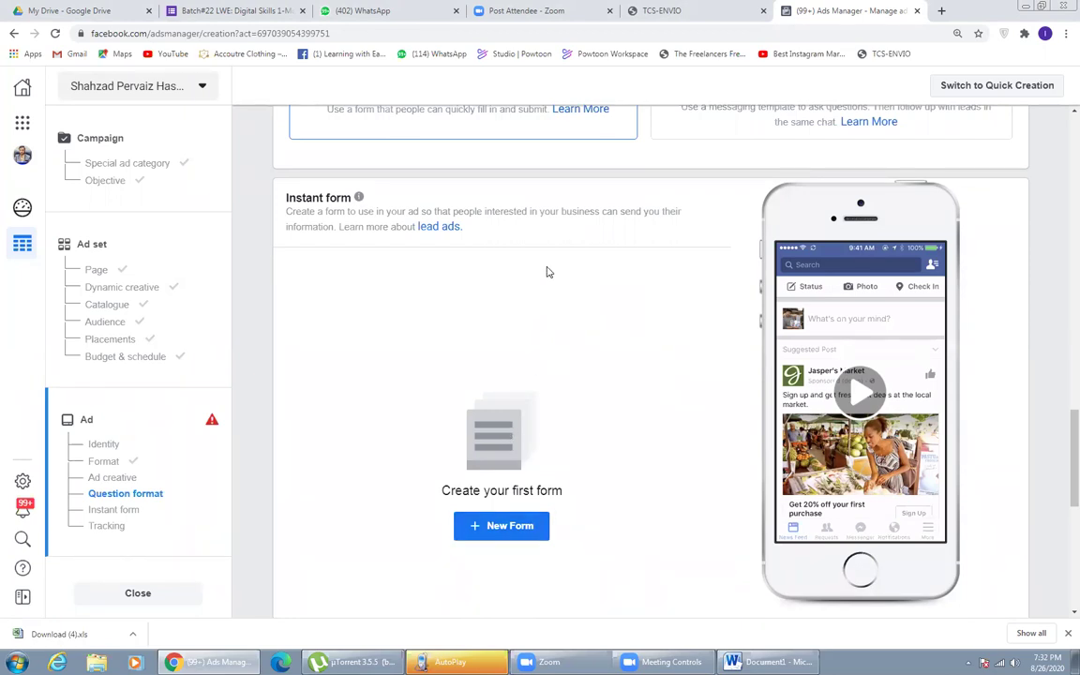
left_click(509, 526)
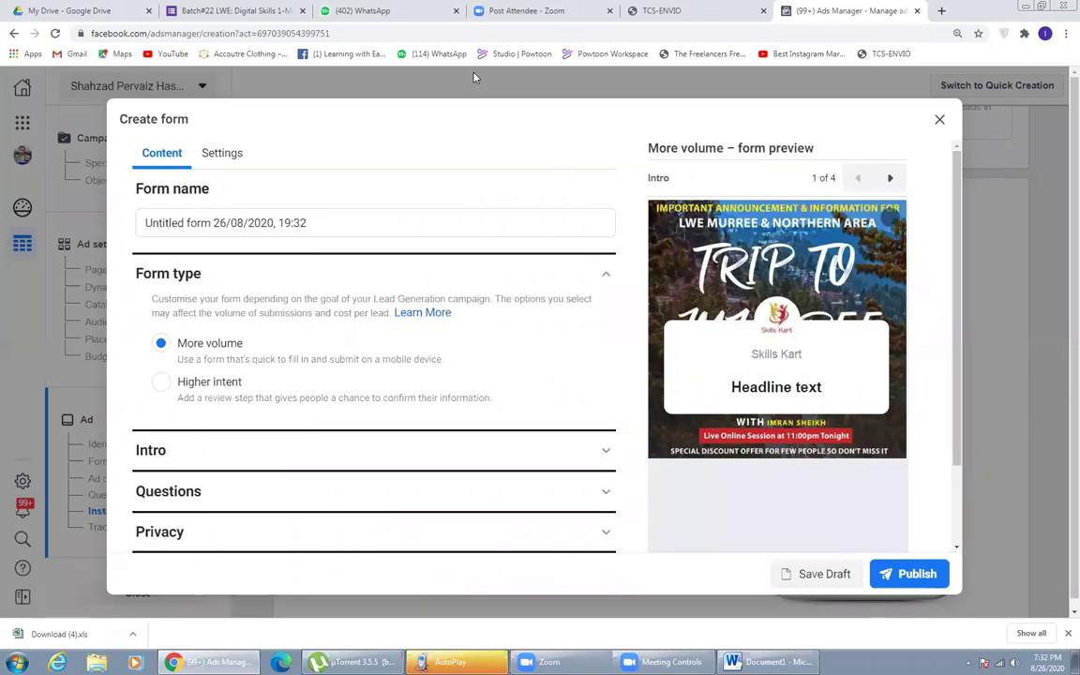
- Name the new instant form 'Mobile' and set its Intro background to an uploaded image
triple_click(231, 222)
type("mOBILE")
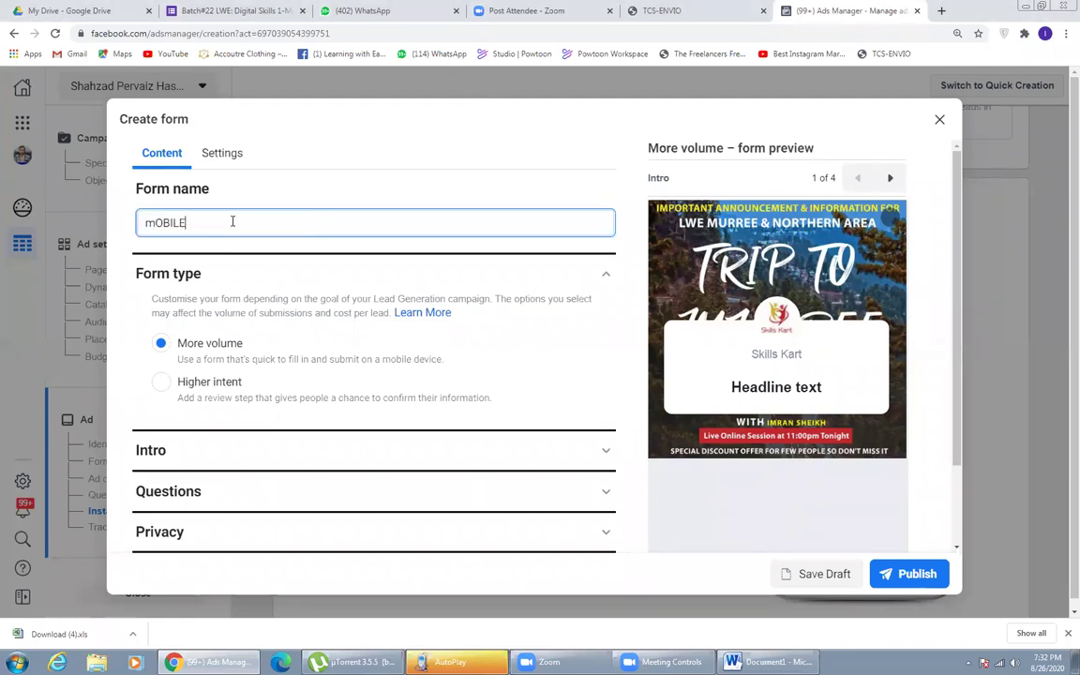
key("ctrl+a")
key("BackSpace")
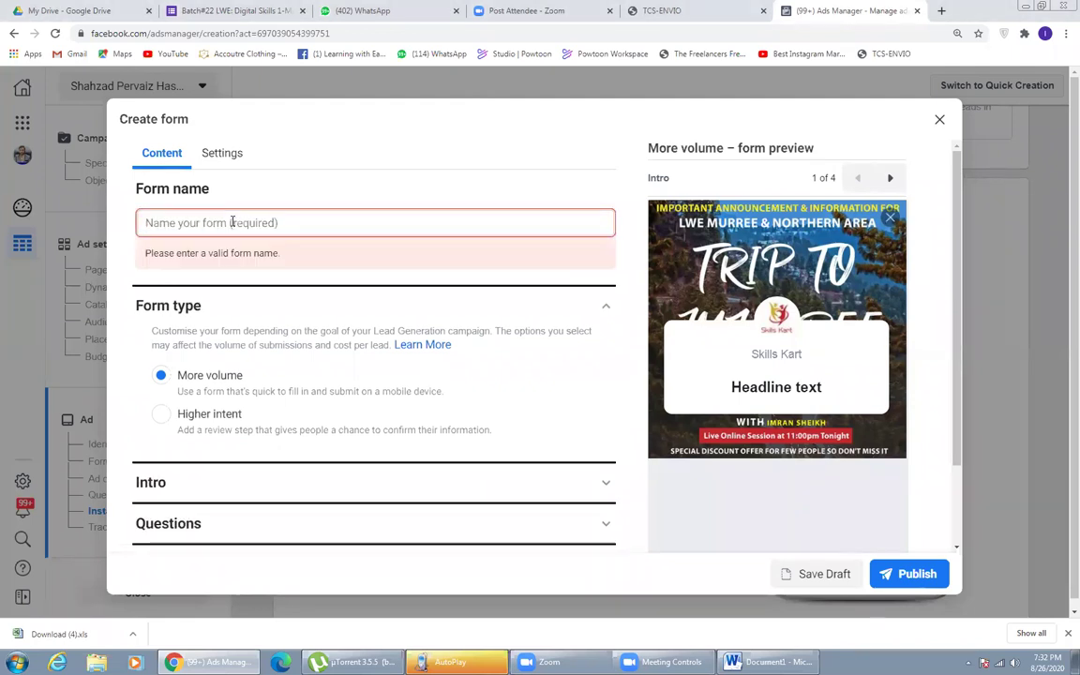
type("Mobile")
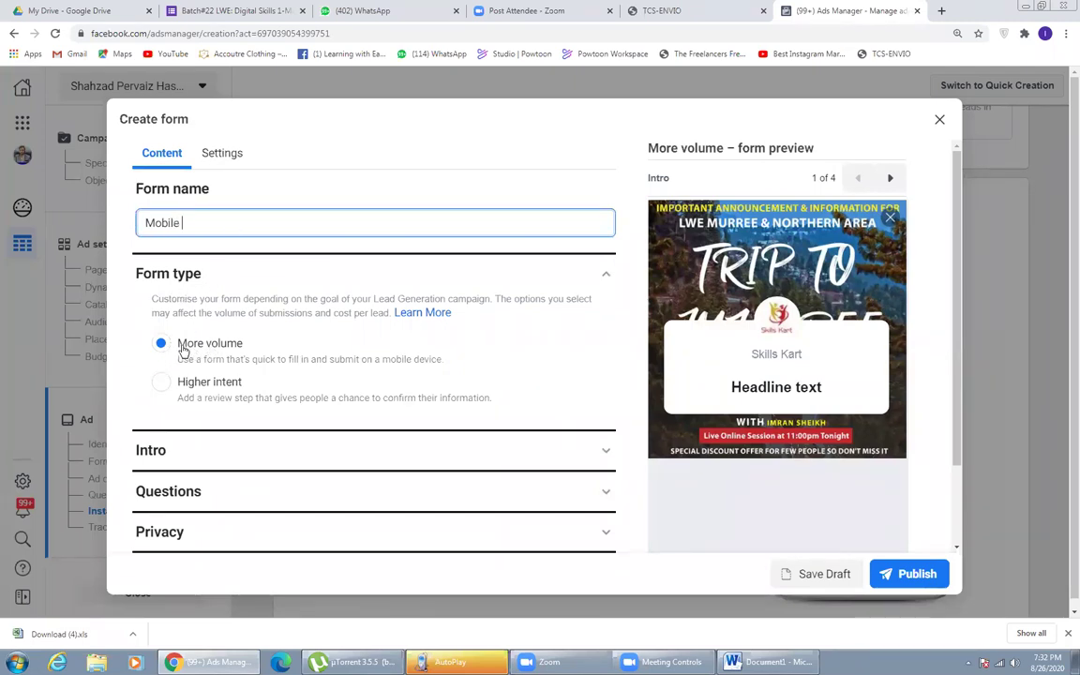
left_click(201, 461)
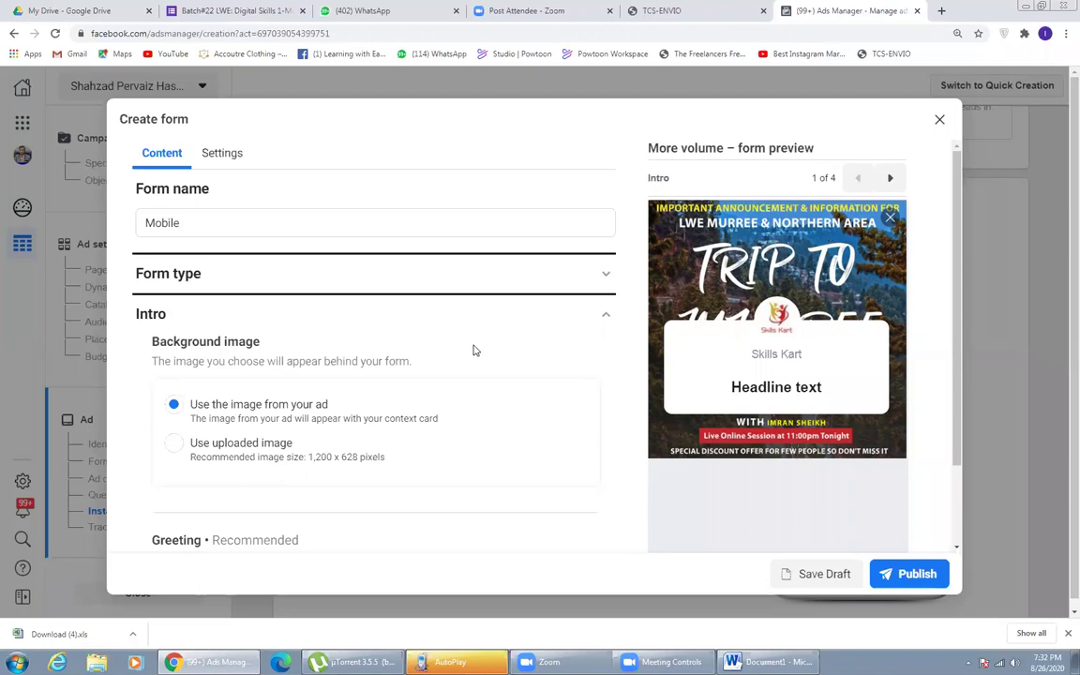
left_click(178, 447)
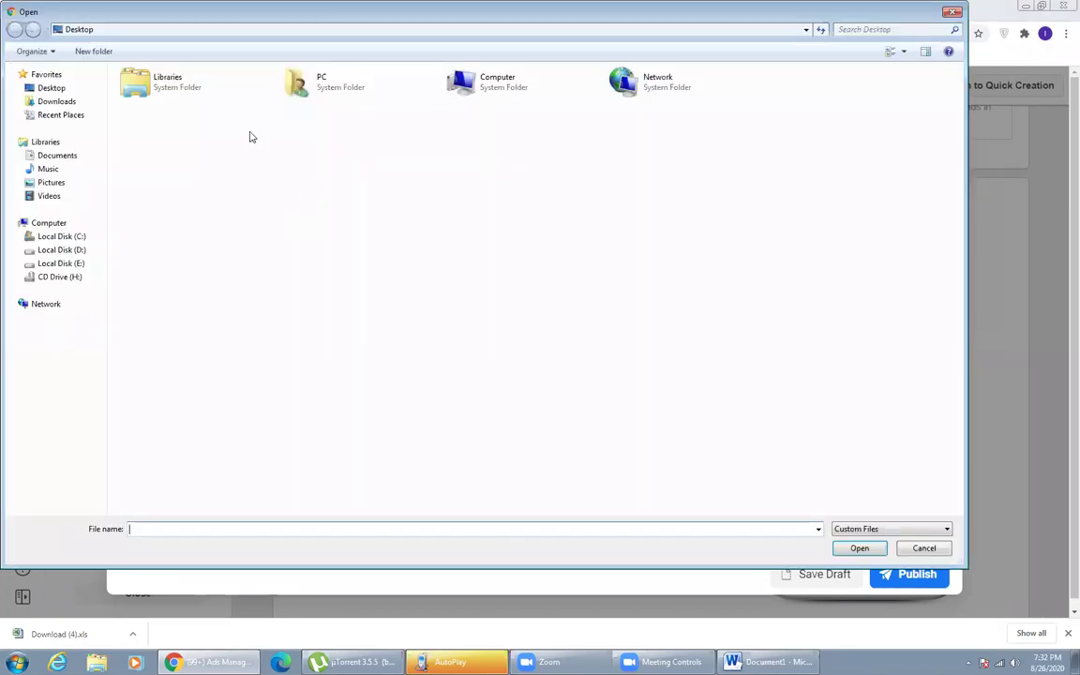
- Upload the Murree trip announcement image from Downloads as the intro background
left_click(58, 102)
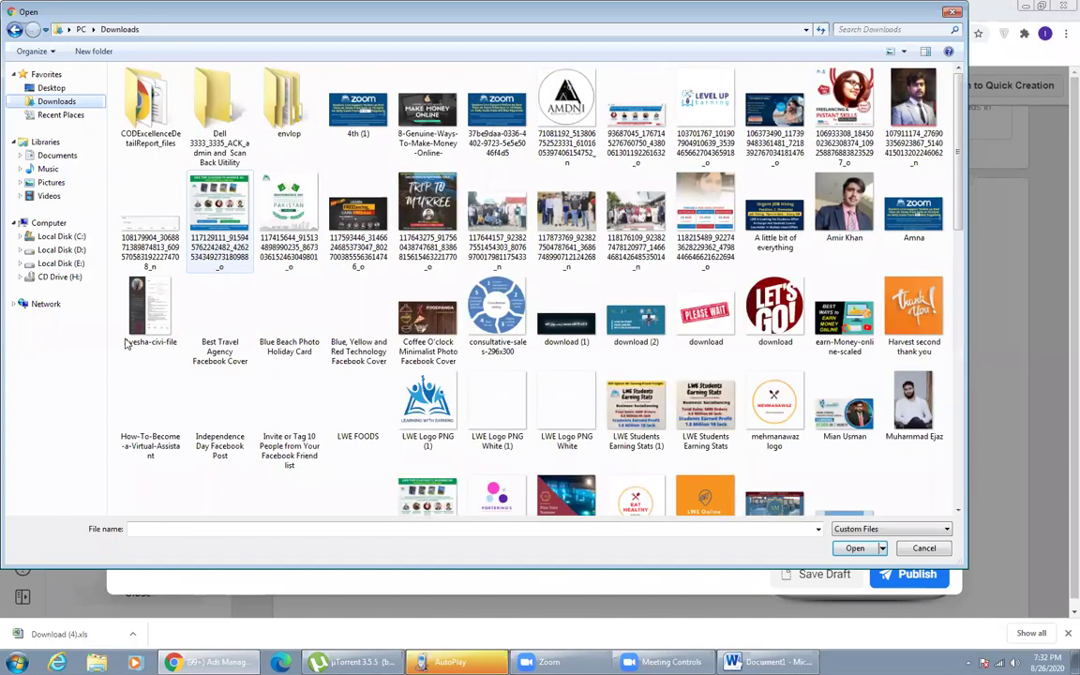
key("space")
key("Return")
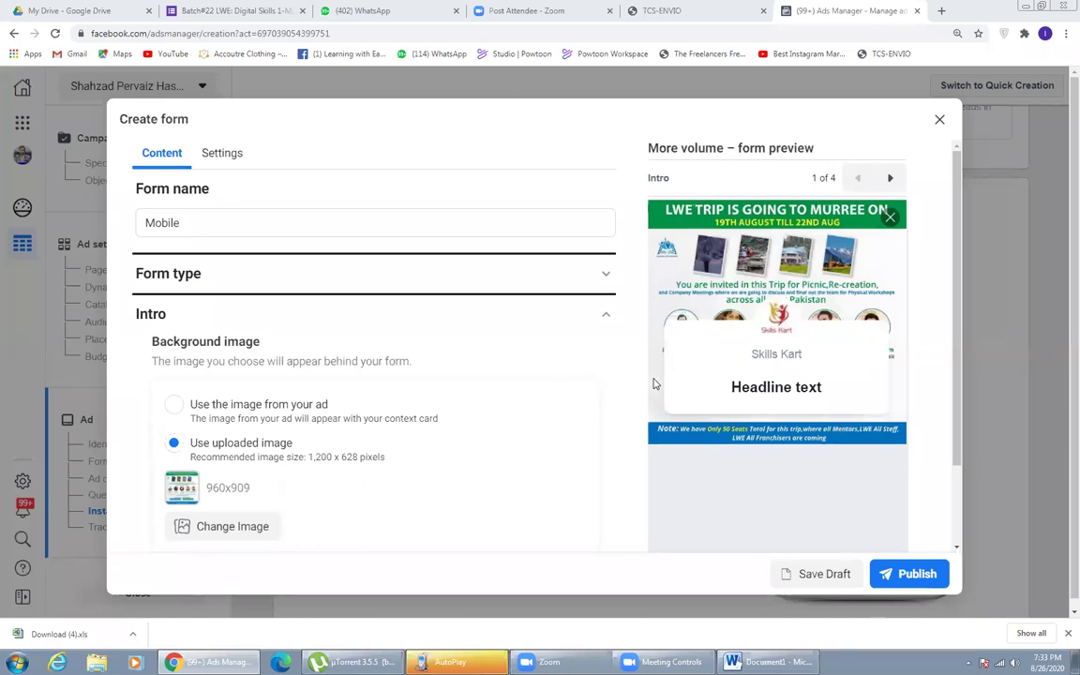
- Fill the greeting headline with 'Lets Go to Murree' repeated three times
scroll(510, 368, "down", 3)
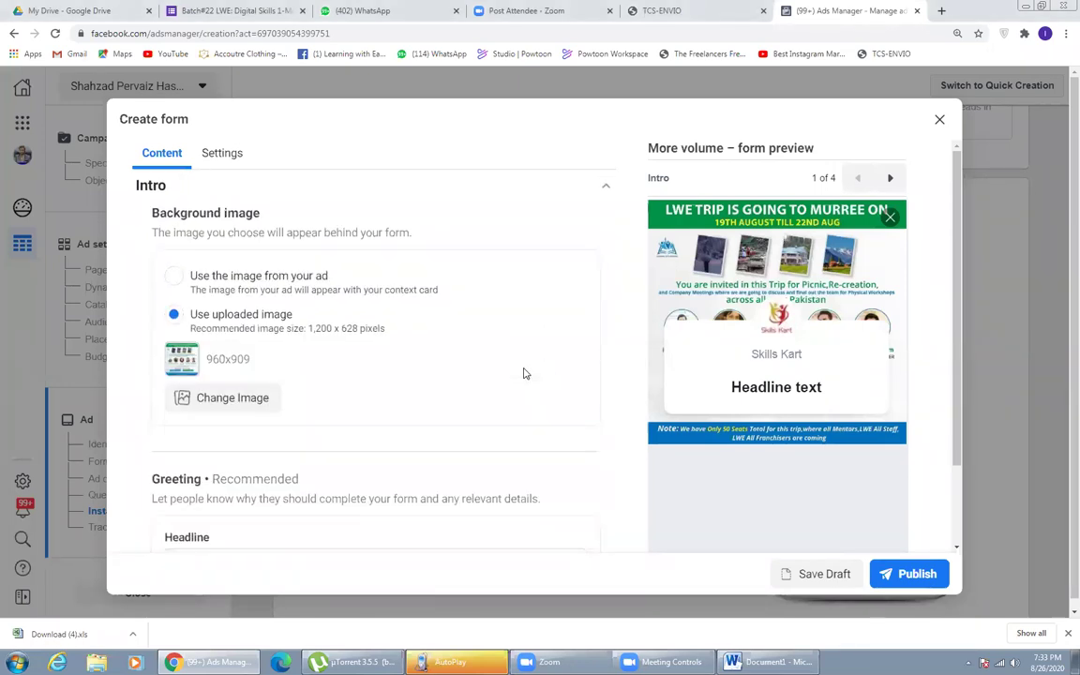
scroll(524, 369, "up", 3)
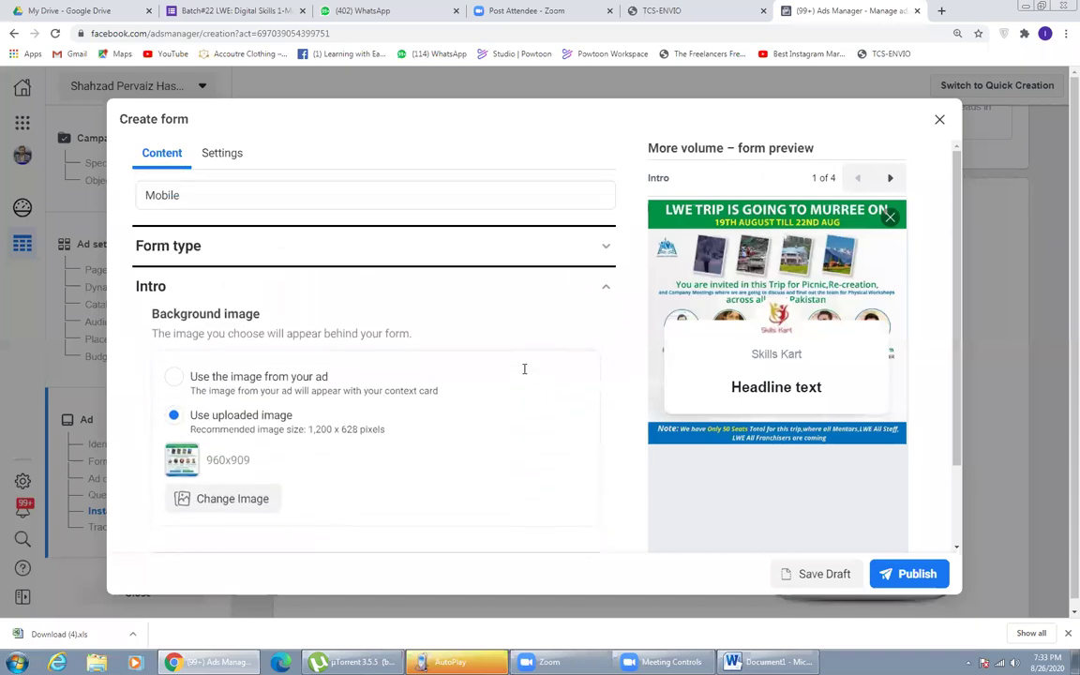
scroll(524, 369, "down", 4)
scroll(524, 370, "down", 2)
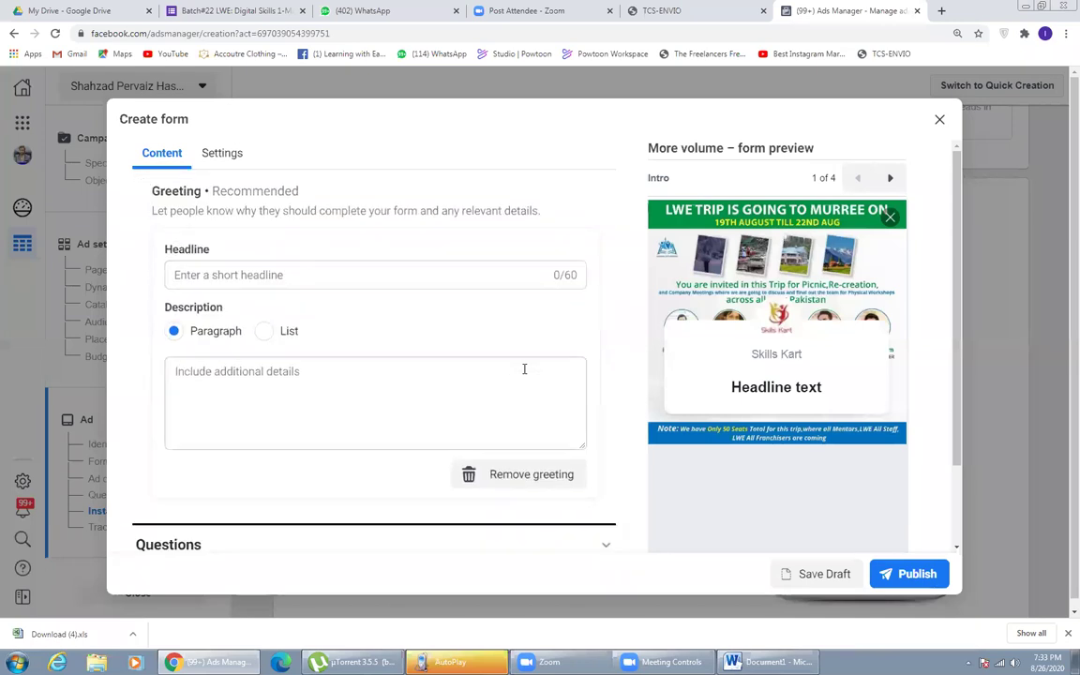
scroll(524, 368, "up", 3)
scroll(341, 443, "up", 2)
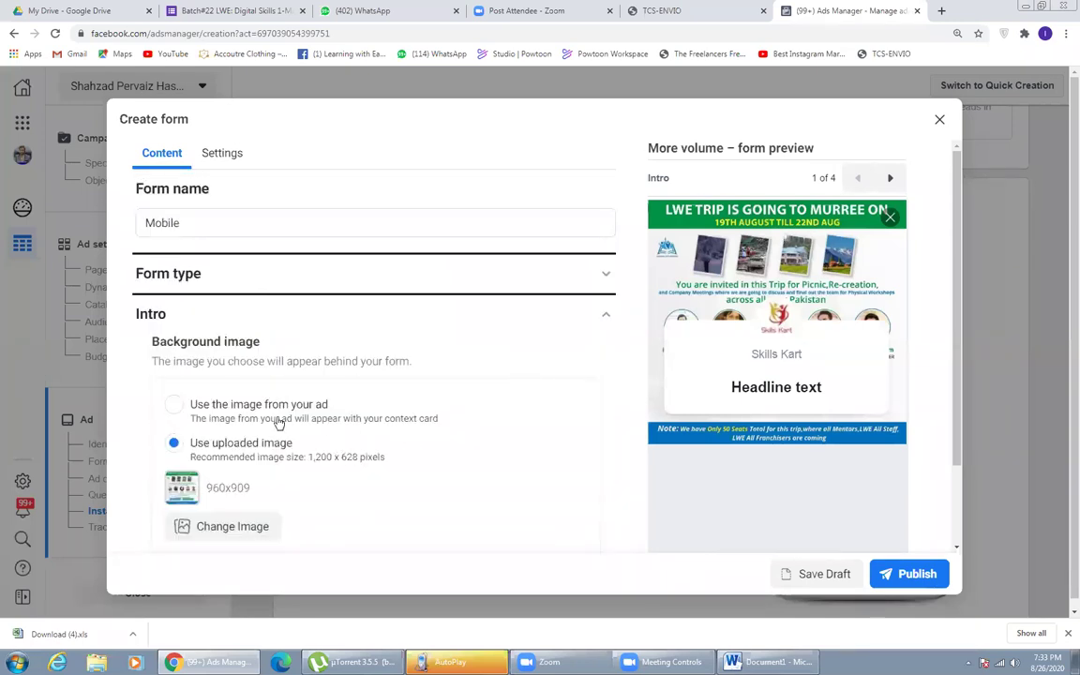
scroll(277, 422, "down", 4)
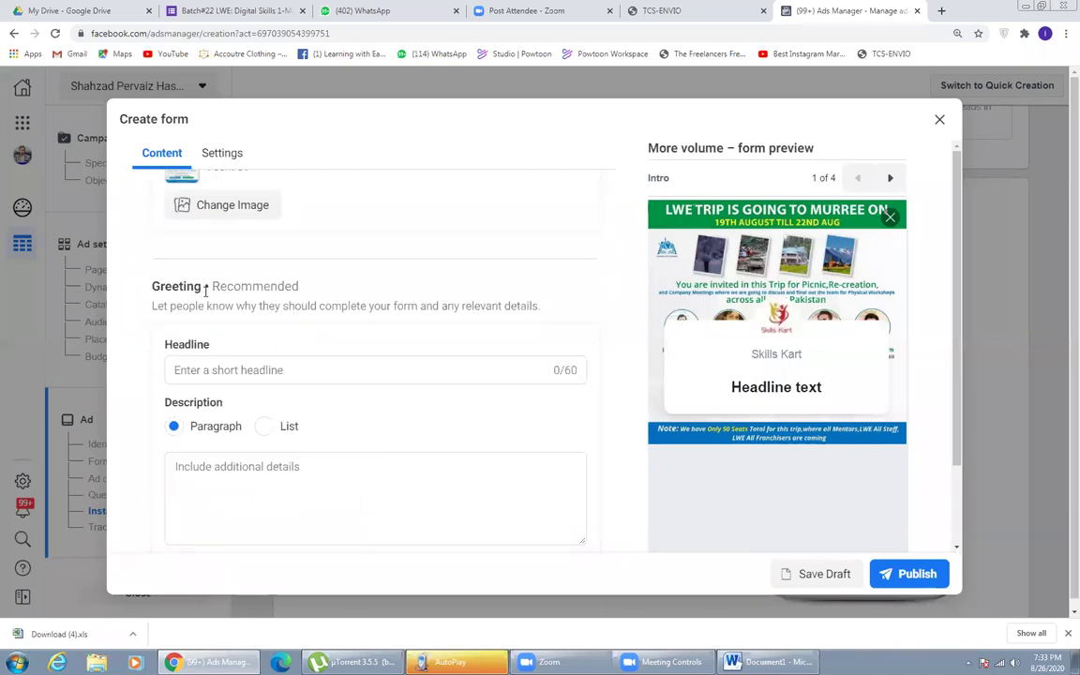
left_click(198, 372)
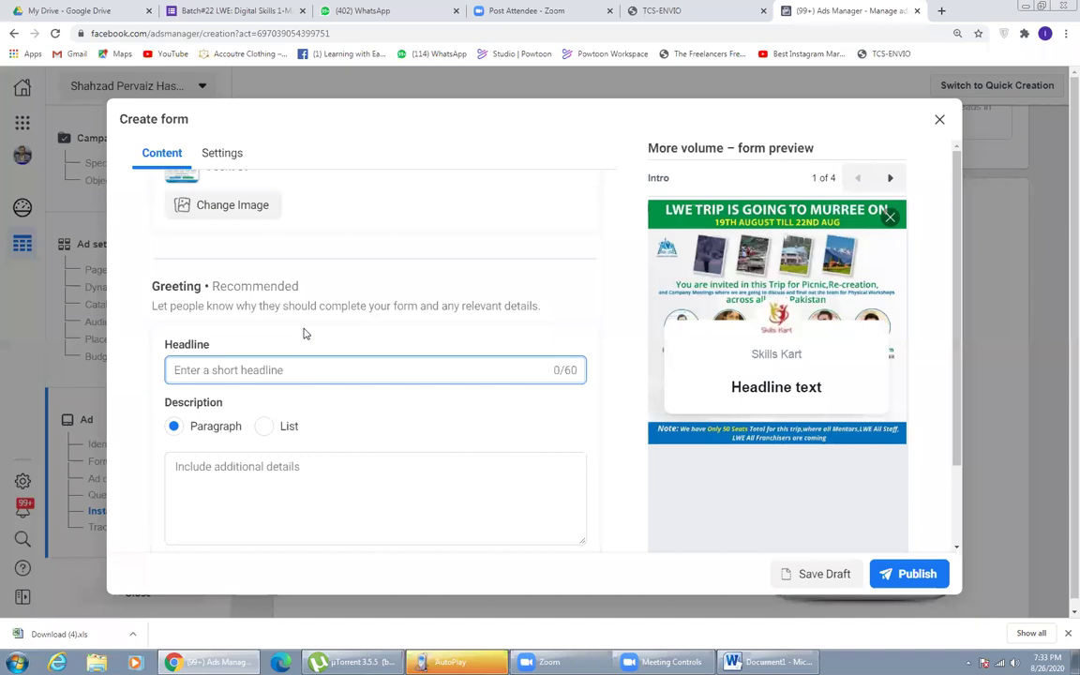
type("Lets Go to Murree")
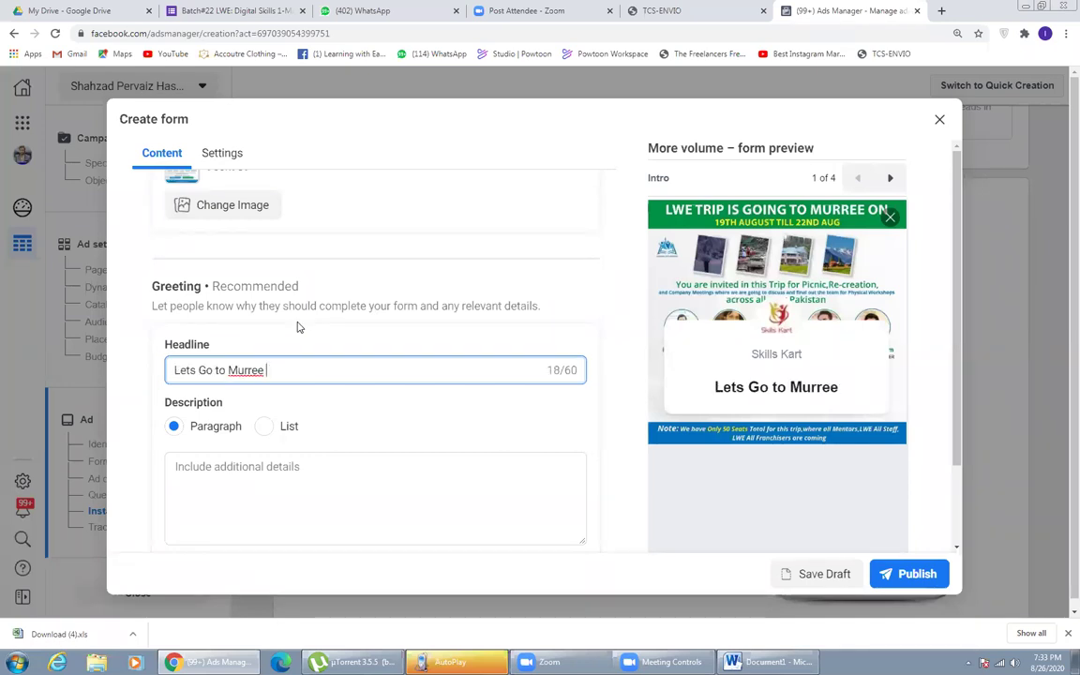
type("Lets Go to Murree")
type("Lets Go to Murree")
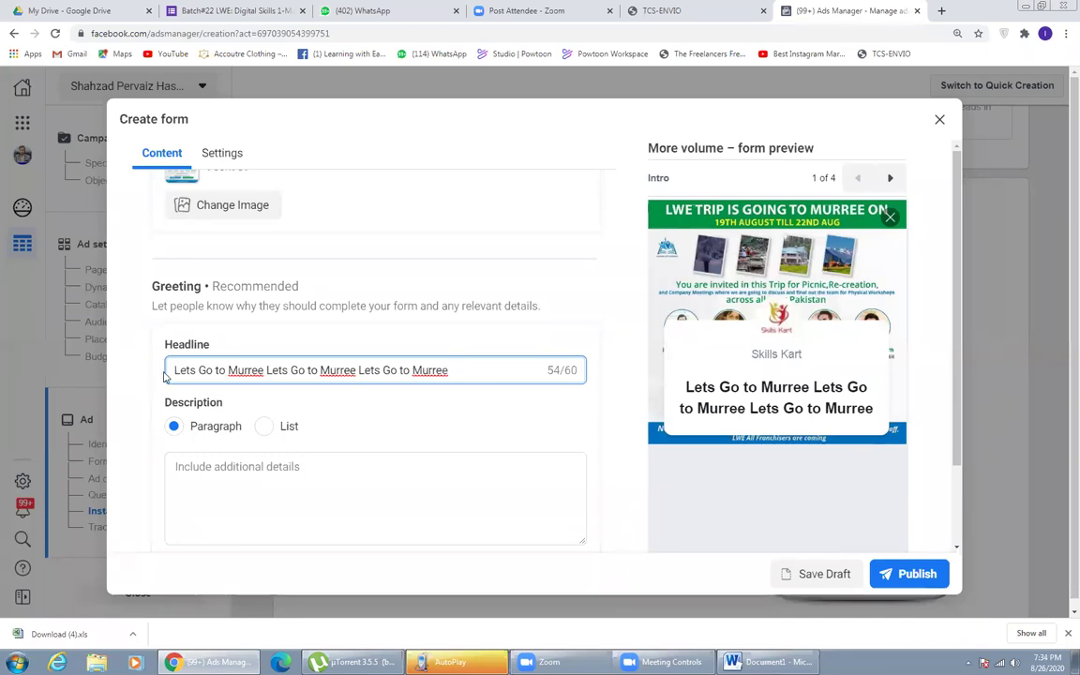
- Paste the repeated 'Lets Go to Murree' phrase into the greeting description
left_click(278, 496)
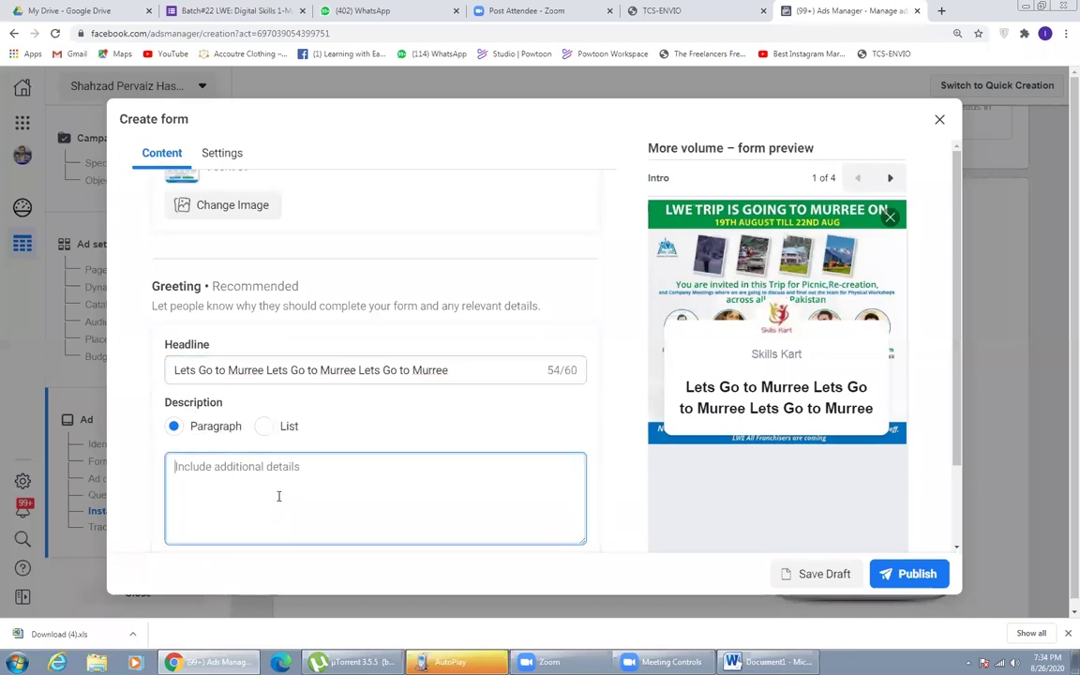
left_click_drag(455, 369, 266, 370)
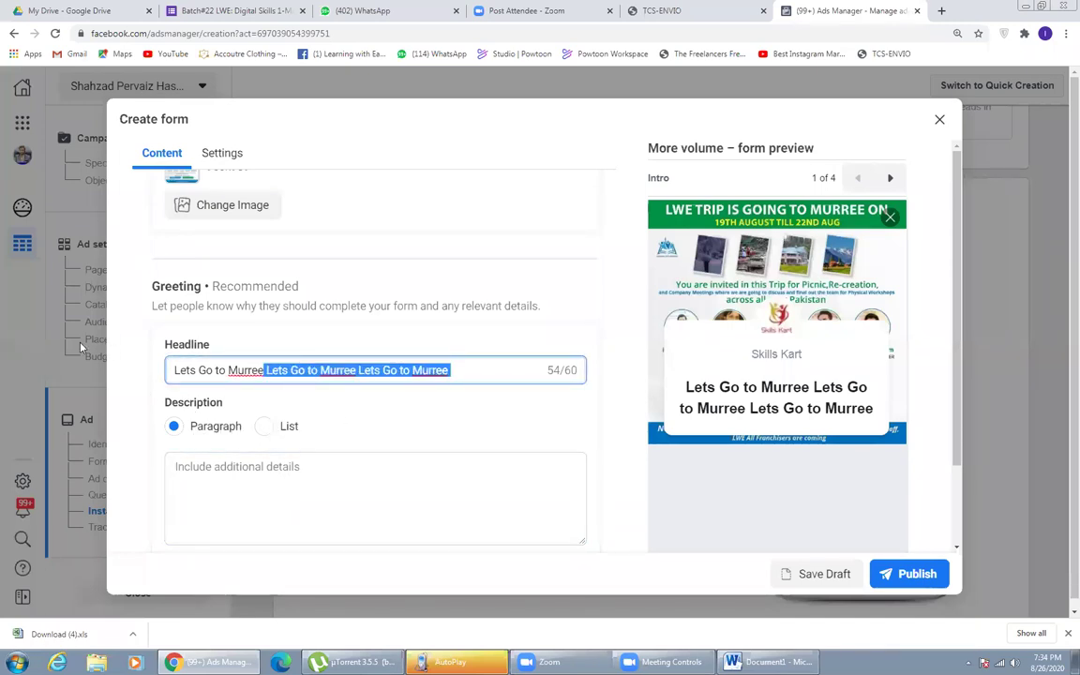
left_click(212, 486)
type("Lets Go to Murree Lets Go to Murree Lets Go to Murree")
key("ctrl+v")
key("ctrl+v")
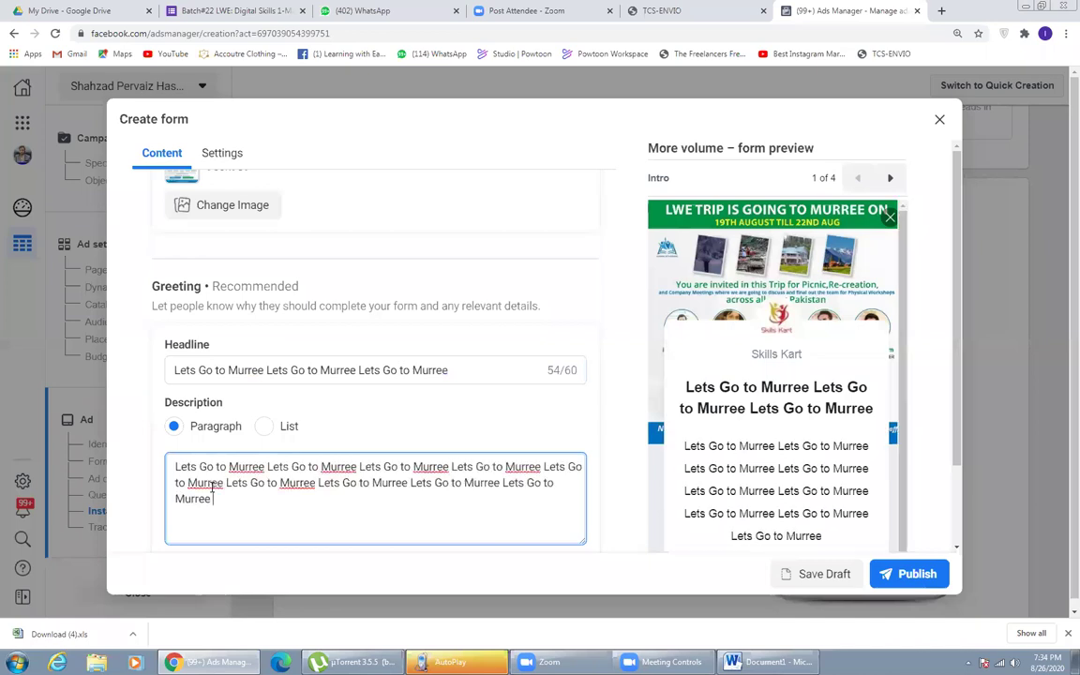
key("ctrl+v")
key("ctrl+v")
key("ctrl+v")
key("ctrl+v")
scroll(832, 451, "down", 2)
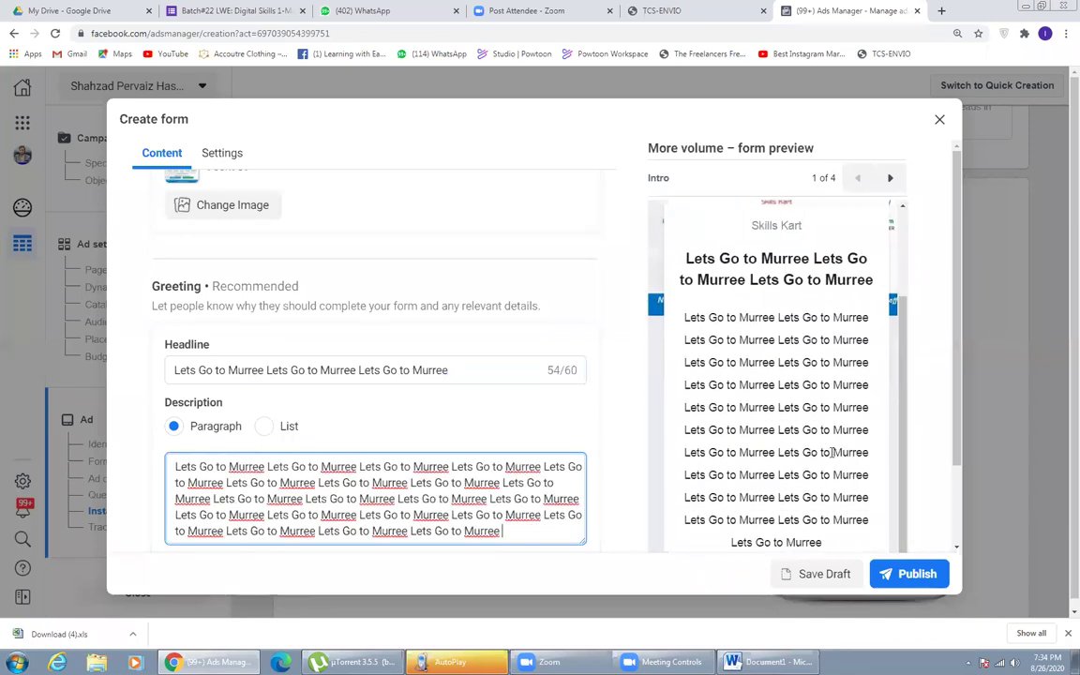
scroll(550, 427, "down", 1)
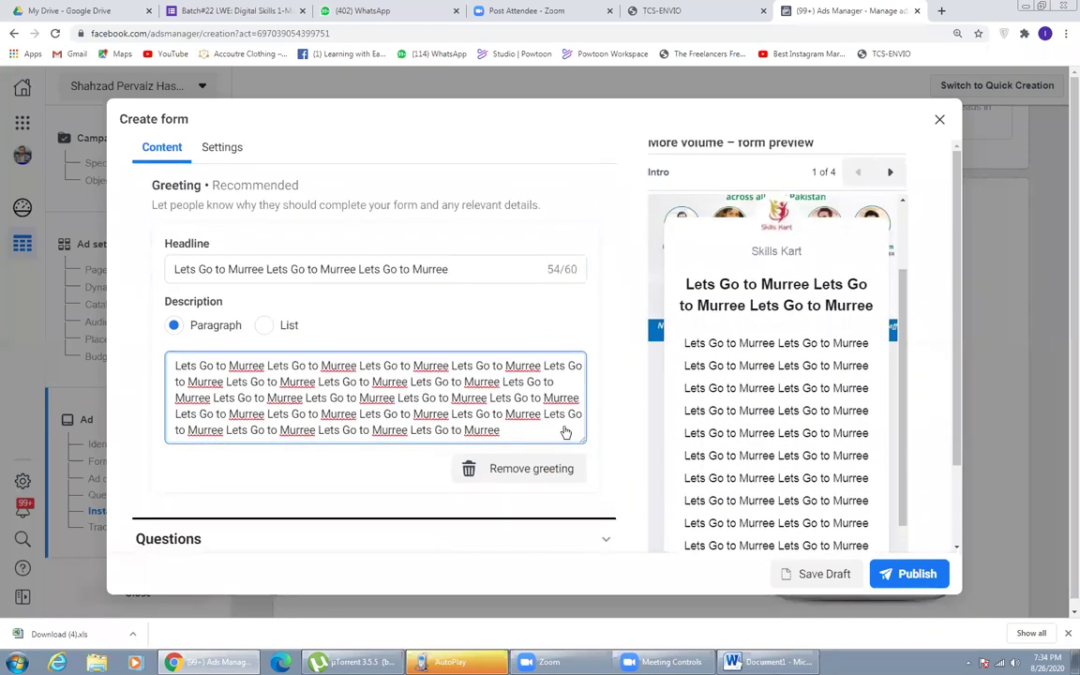
scroll(265, 321, "up", 2)
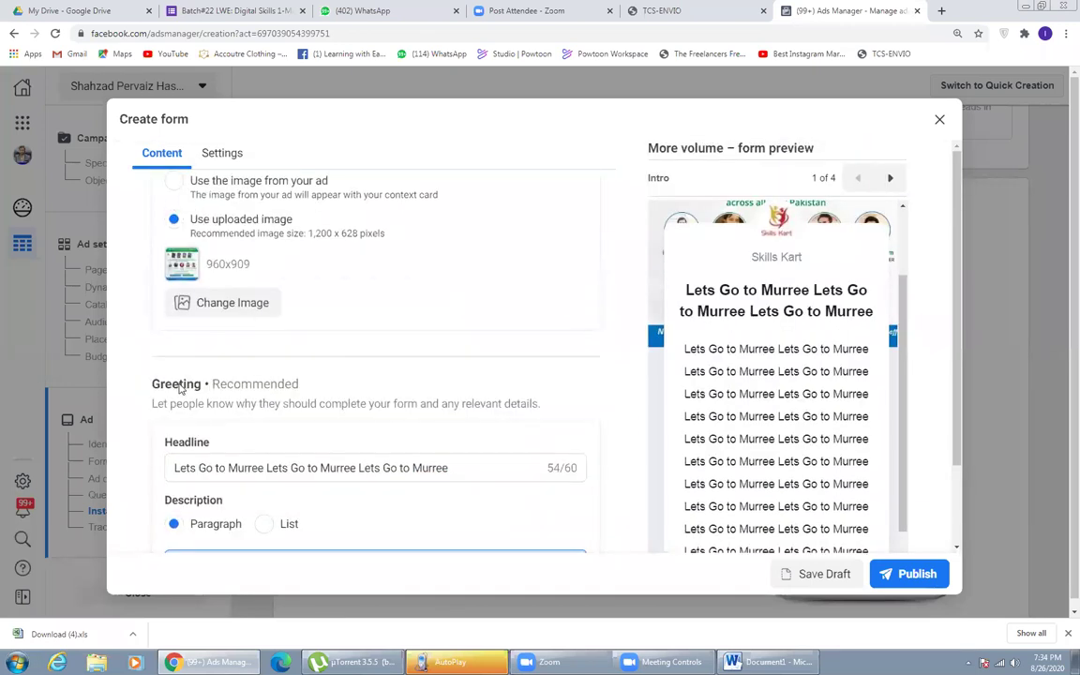
scroll(187, 388, "up", 1)
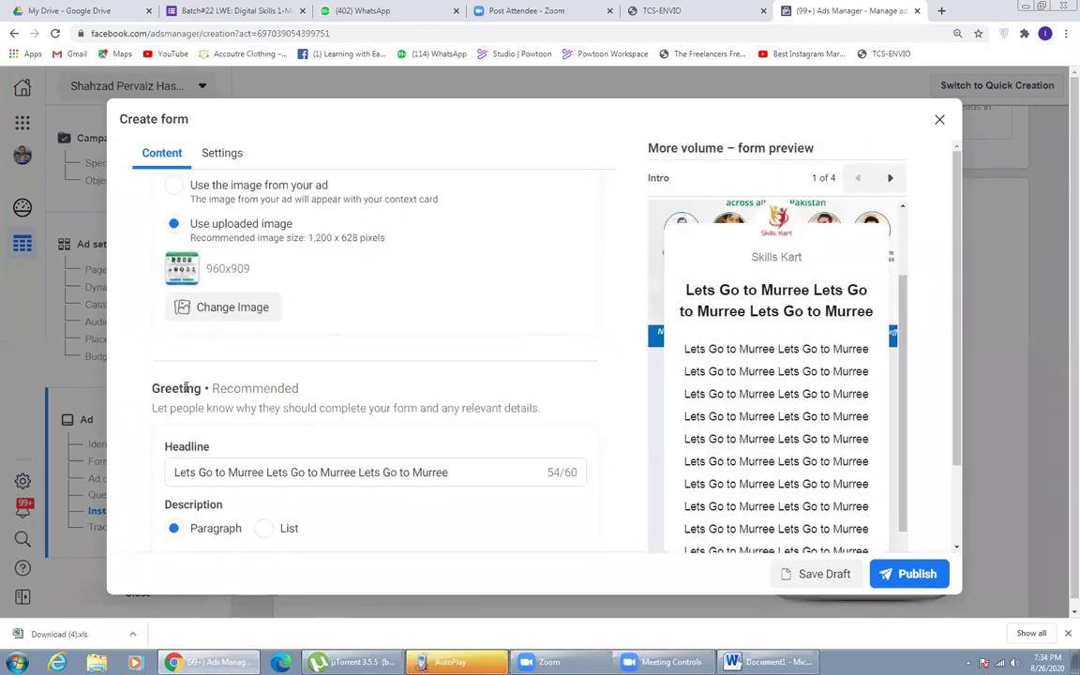
scroll(186, 388, "up", 2)
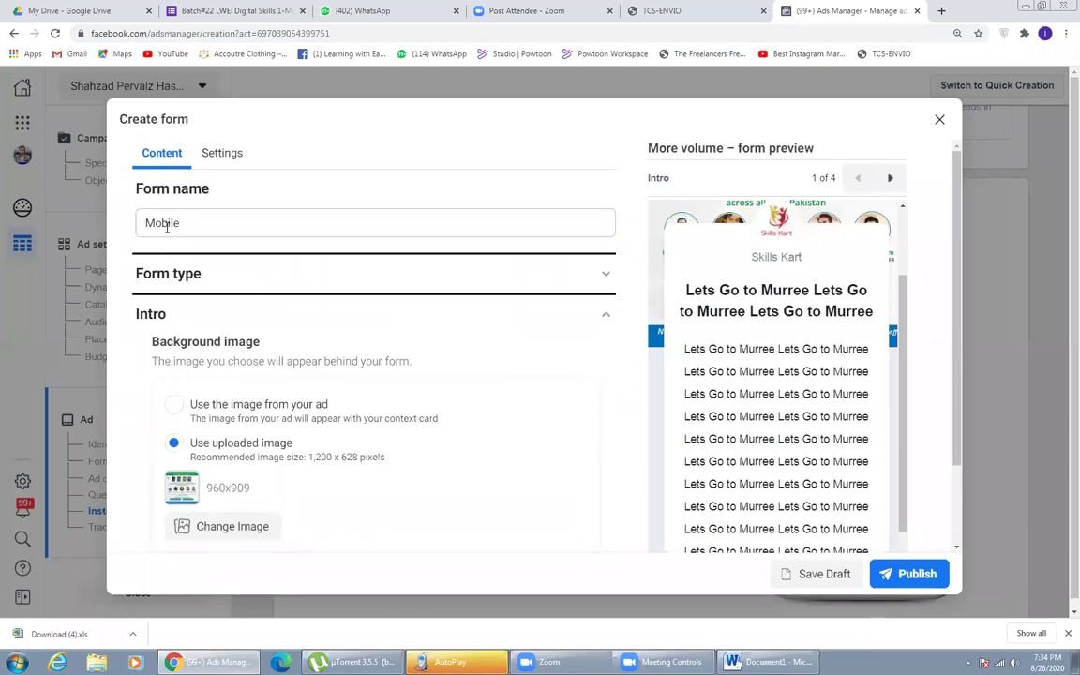
- Switch the background to the ad's image, then back to the uploaded image
left_click(166, 225)
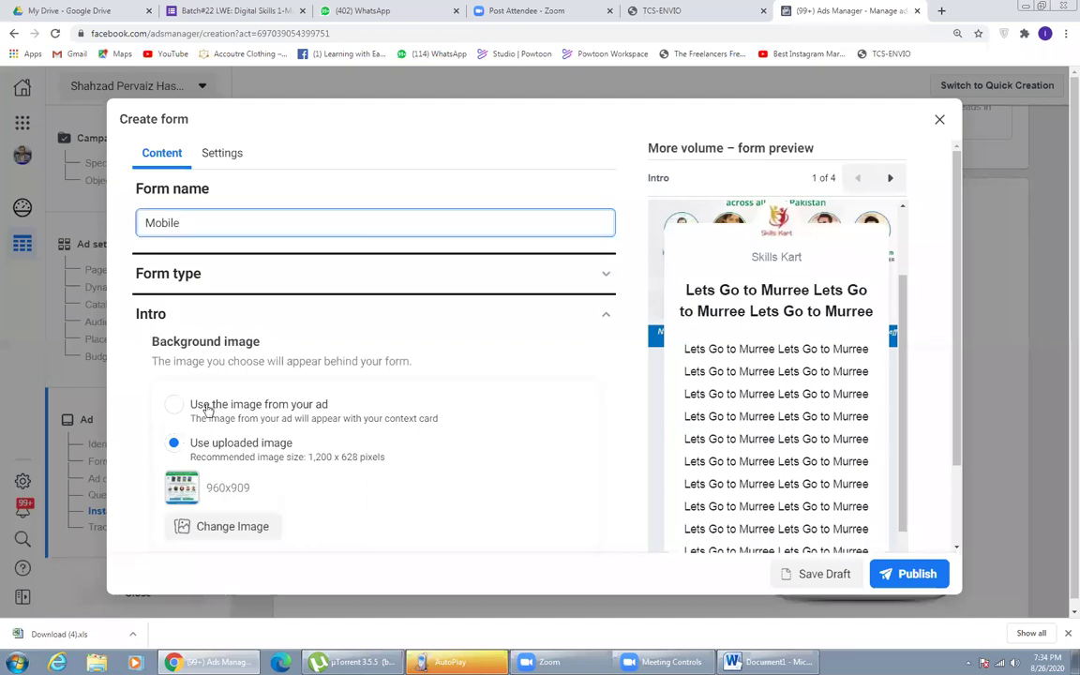
scroll(208, 376, "down", 1)
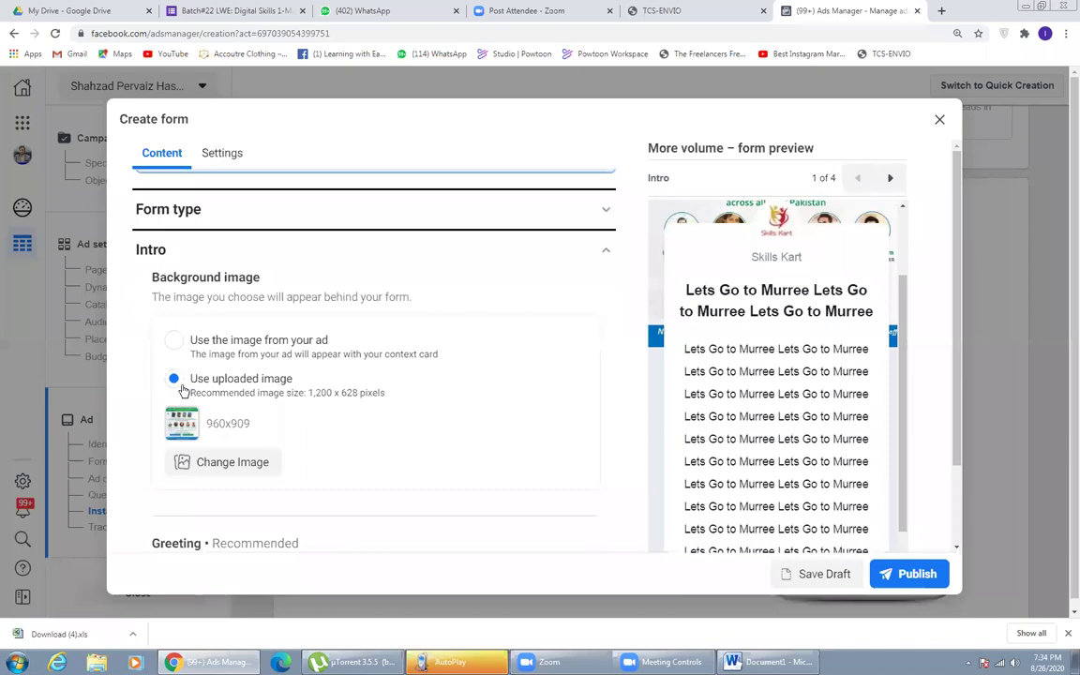
left_click(187, 342)
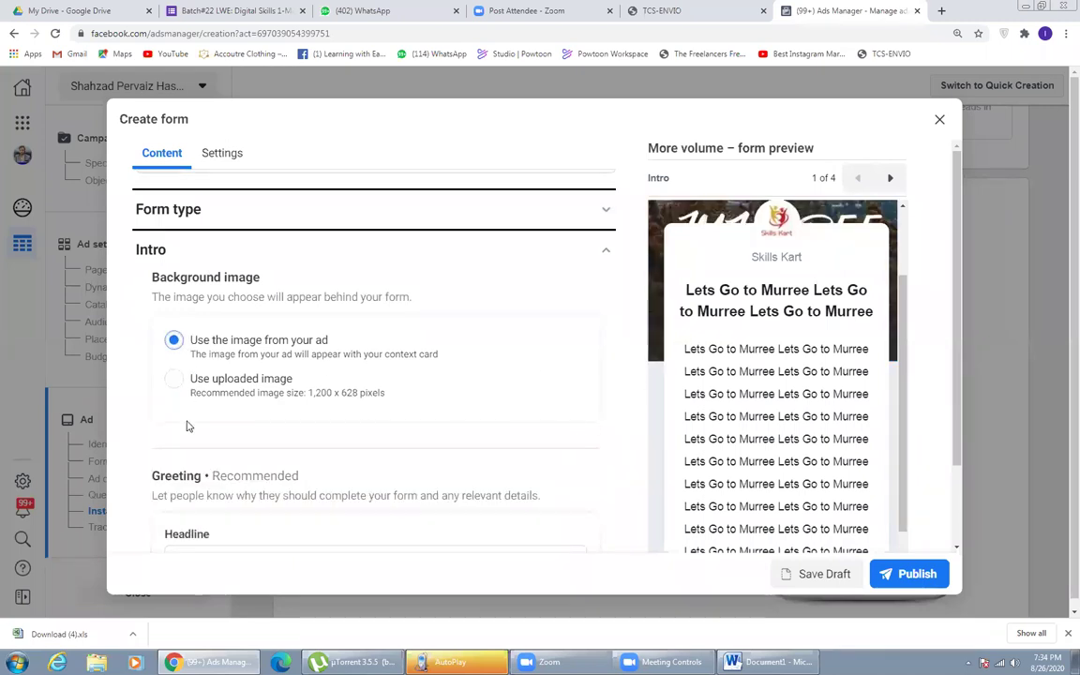
left_click(184, 384)
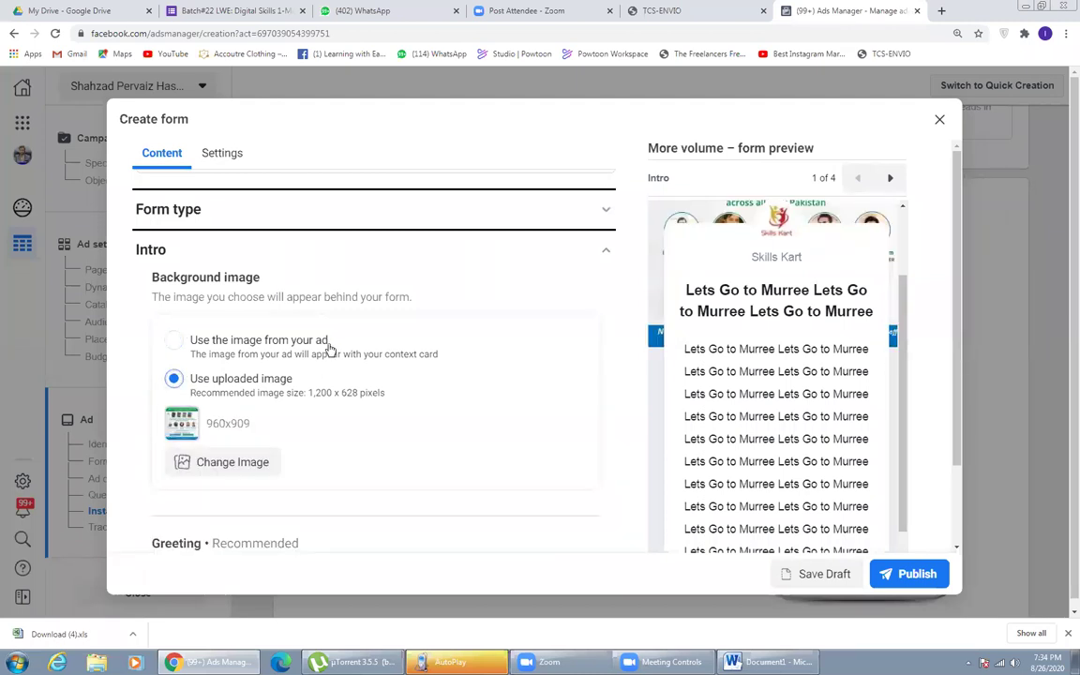
- Expand the Questions section, previewing the email and full name contact questions
scroll(282, 480, "down", 2)
scroll(282, 482, "down", 1)
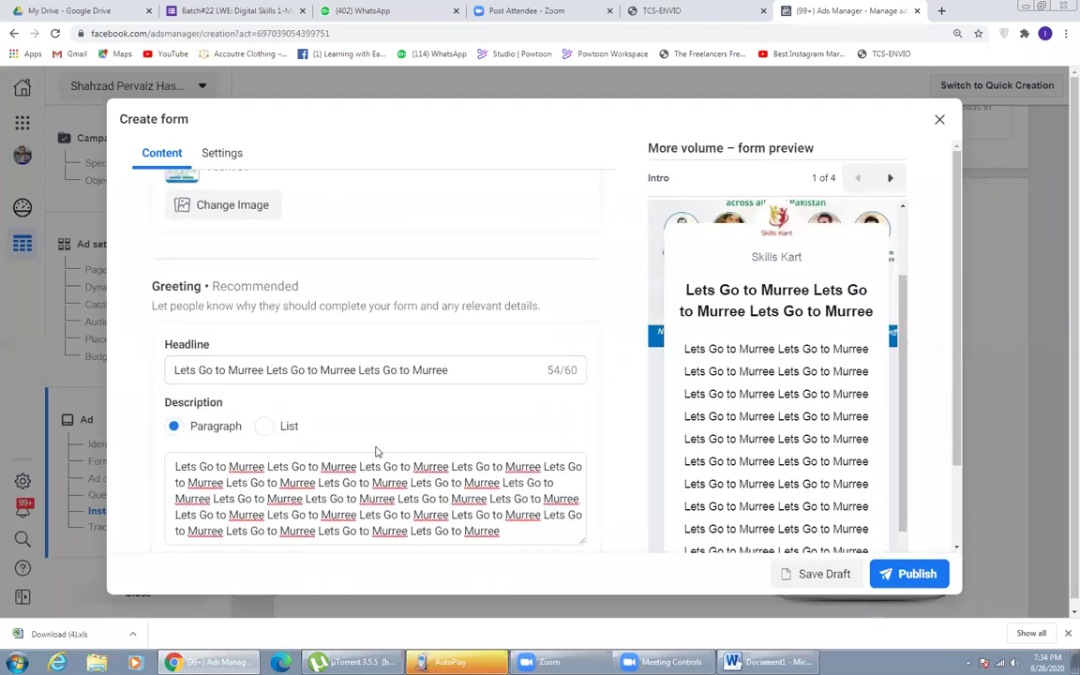
scroll(373, 446, "down", 1)
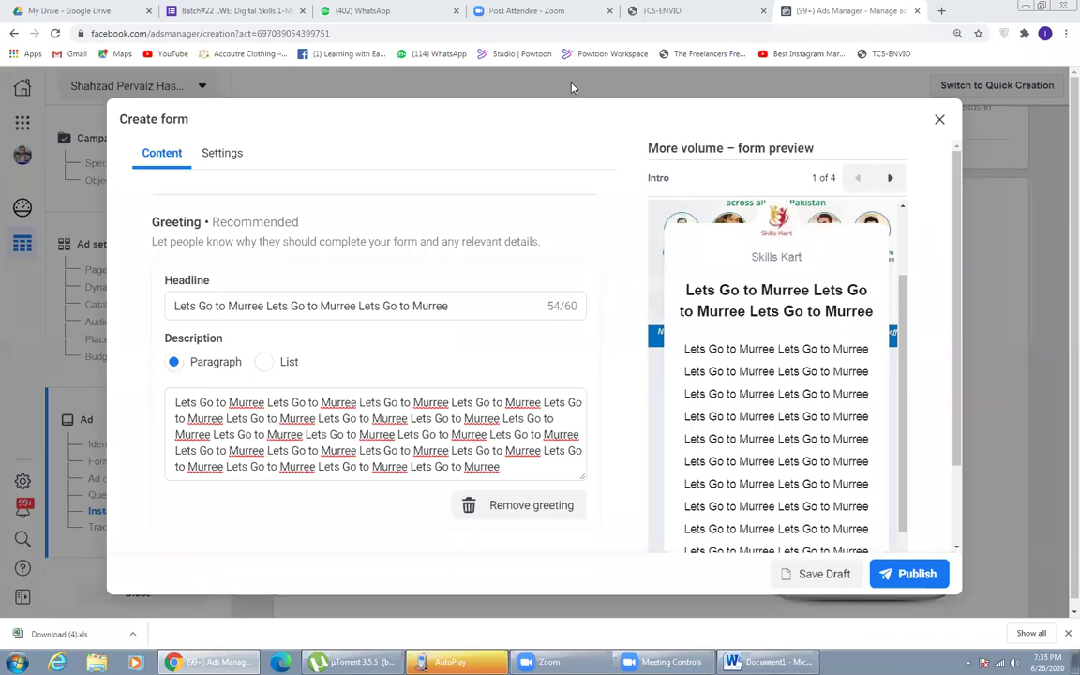
left_click(268, 451)
scroll(267, 457, "down", 3)
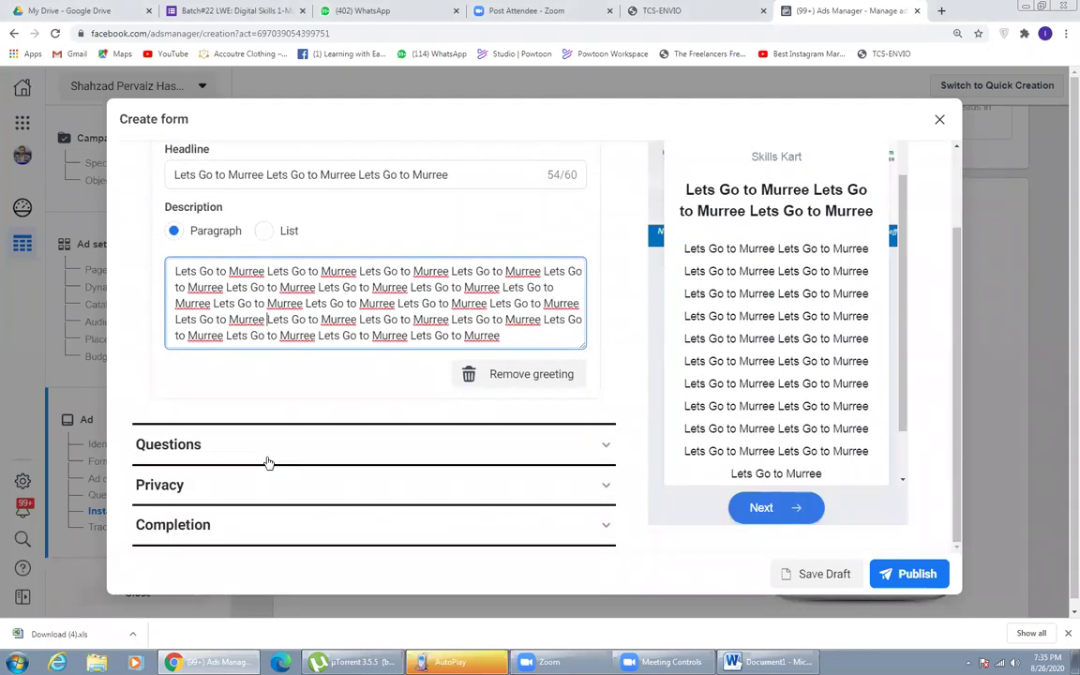
left_click(248, 444)
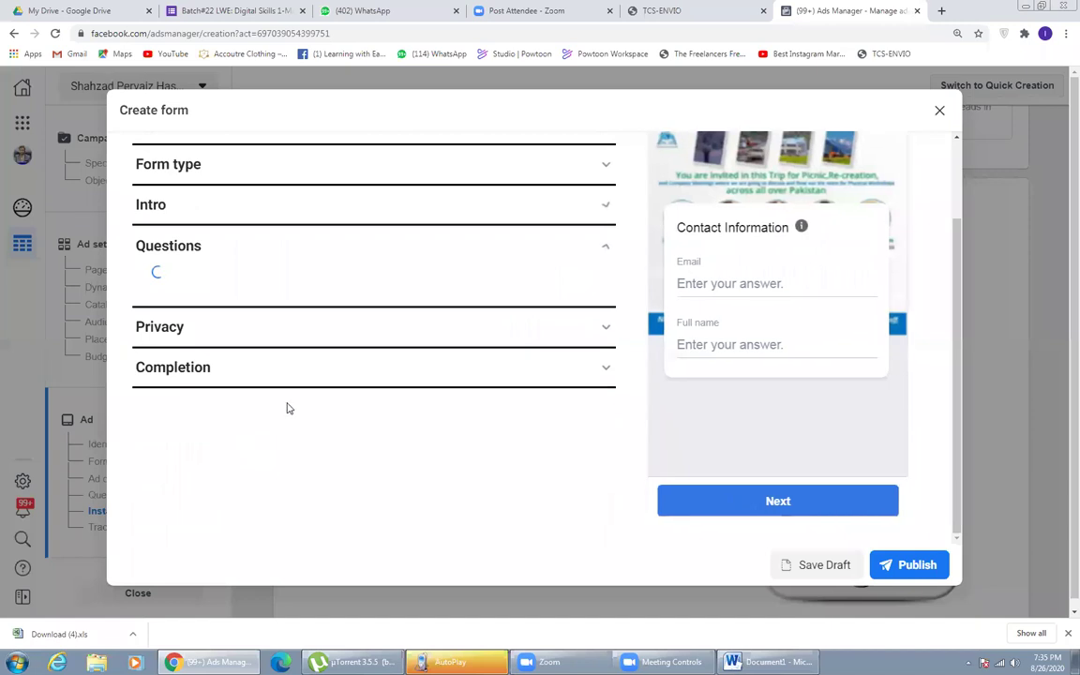
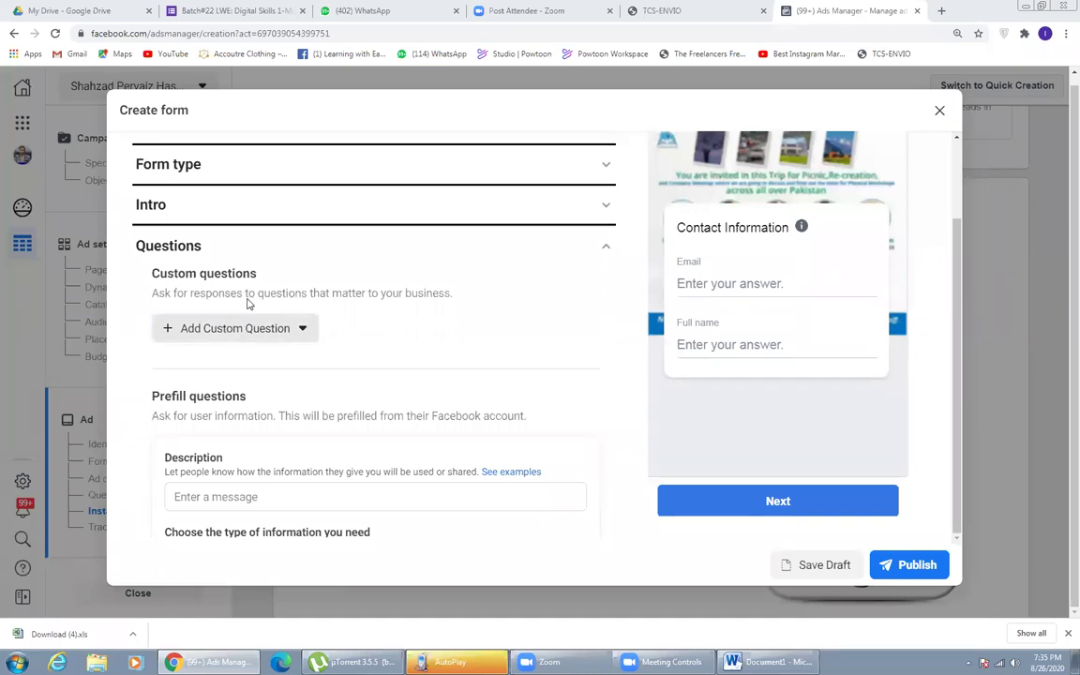
- Scroll past the Custom questions heading down to the Prefill questions section
left_click_drag(249, 273, 152, 273)
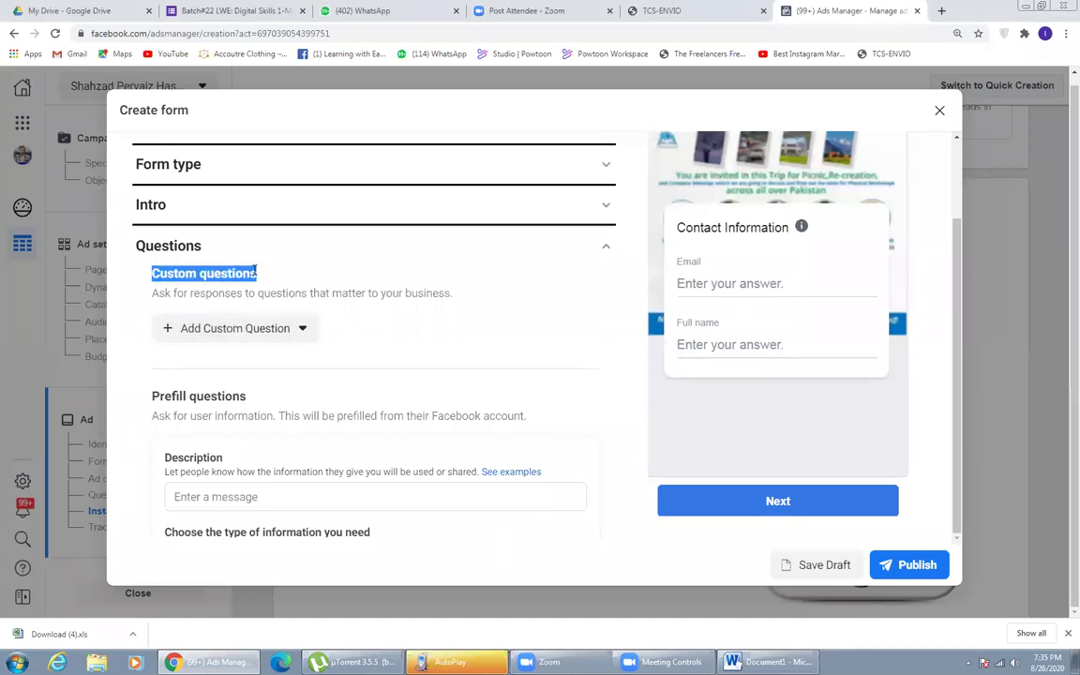
scroll(178, 397, "down", 1)
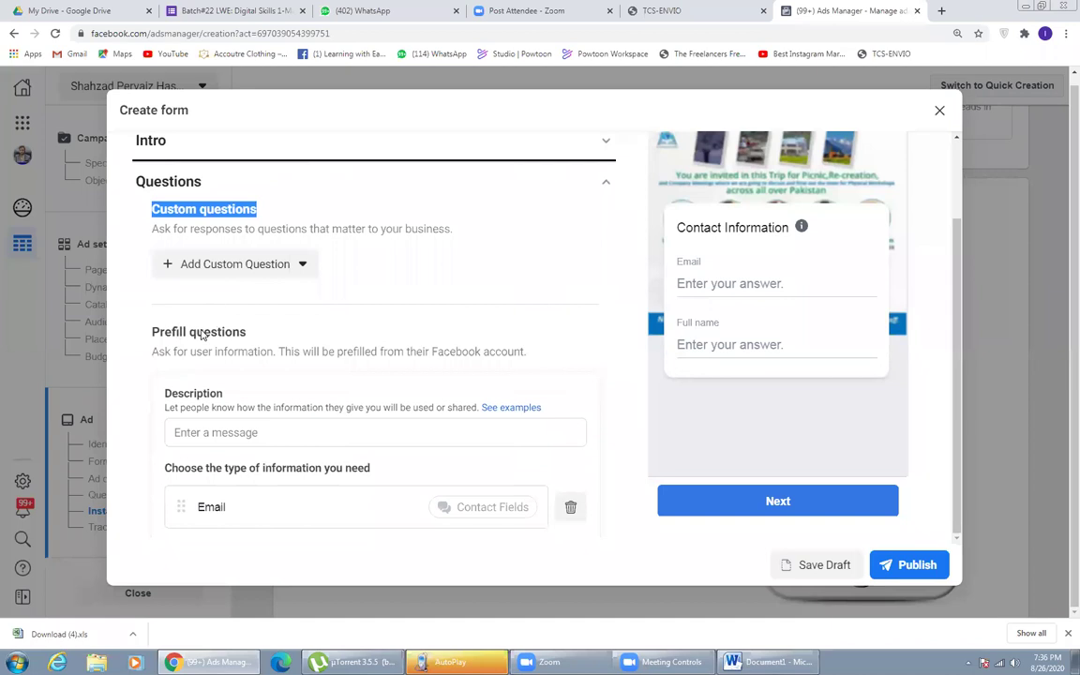
left_click_drag(151, 332, 252, 338)
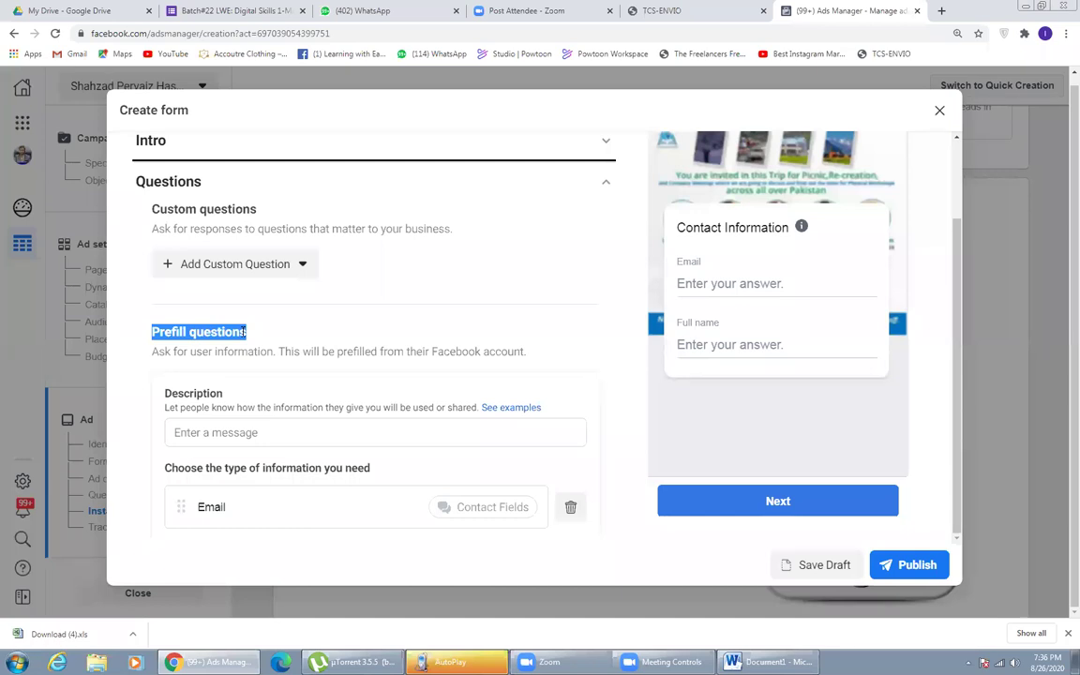
left_click(191, 332)
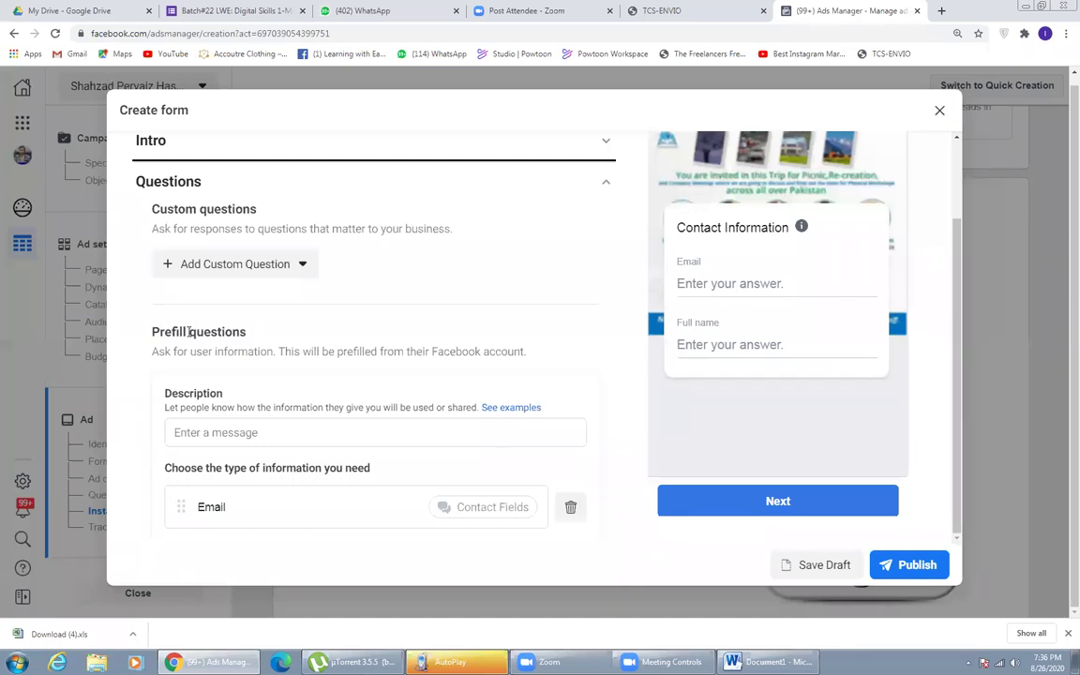
scroll(313, 347, "down", 3)
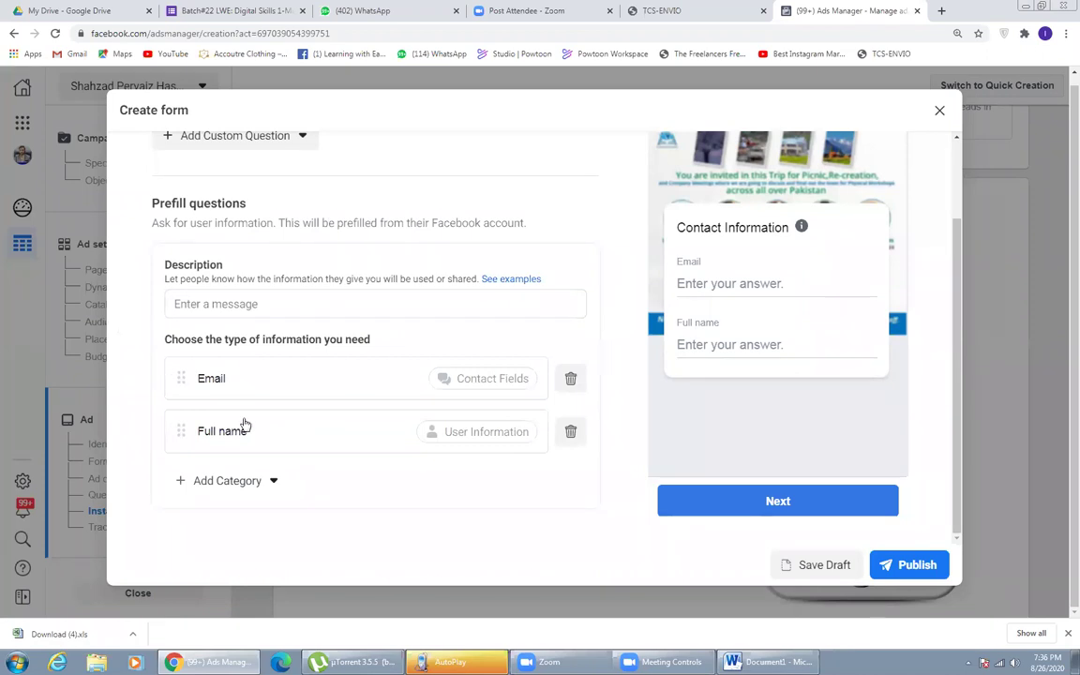
- Paste 'Lets Go to Murree' as the prefill description and move Full name above Email
left_click(220, 303)
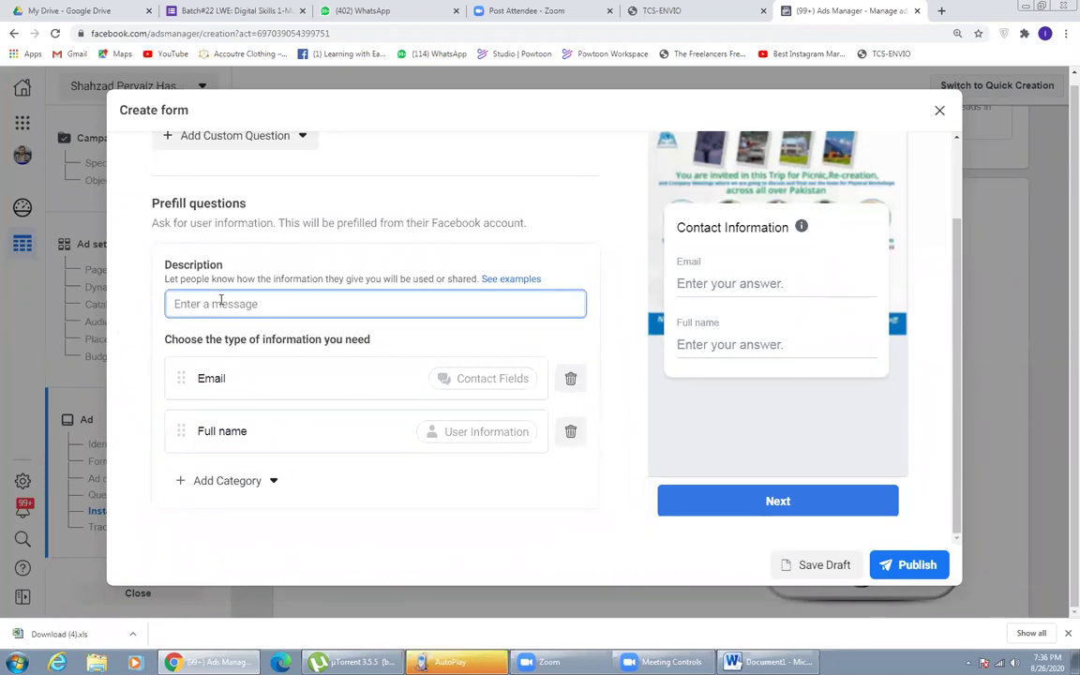
type("Lets Go to Murree Lets Go to Murree Lets Go to Murree")
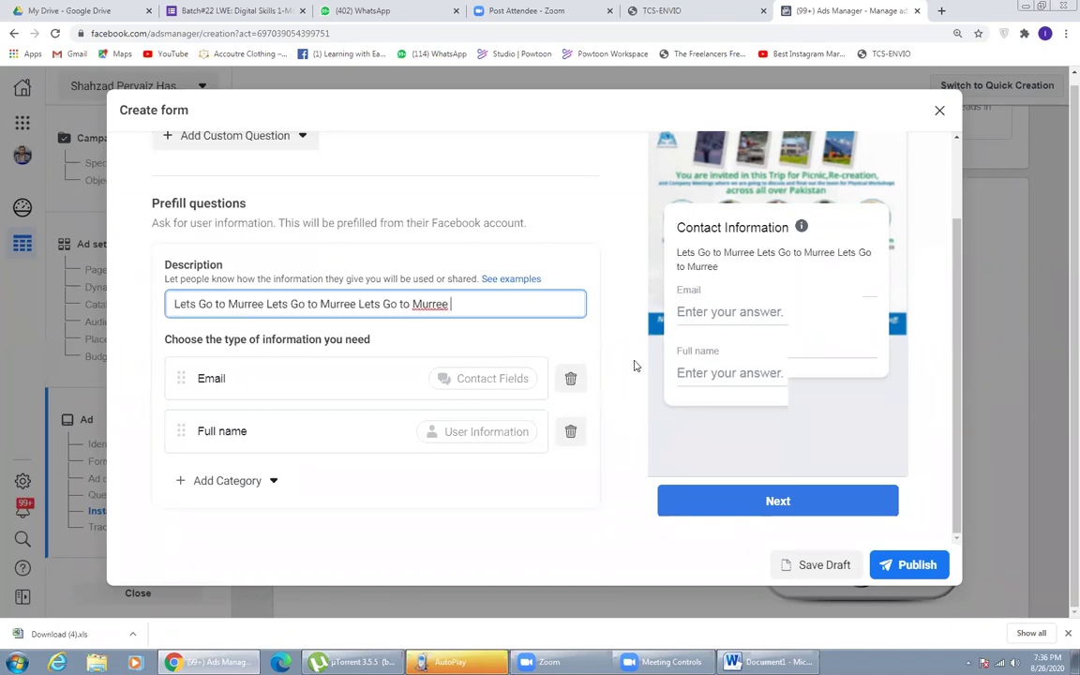
left_click(634, 365)
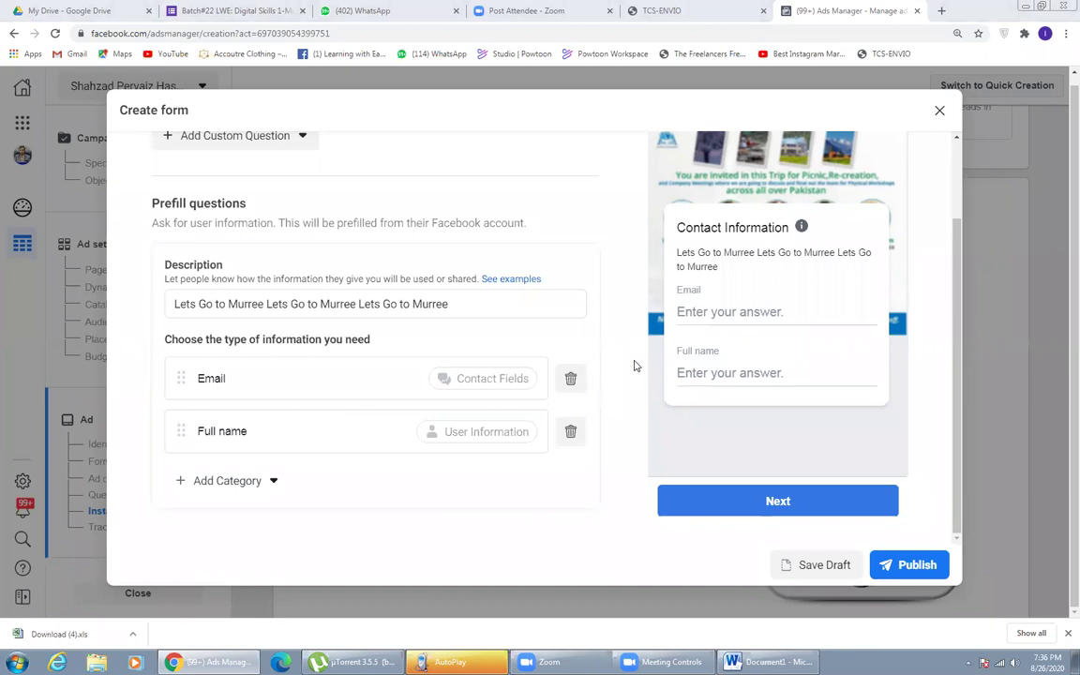
left_click(412, 302)
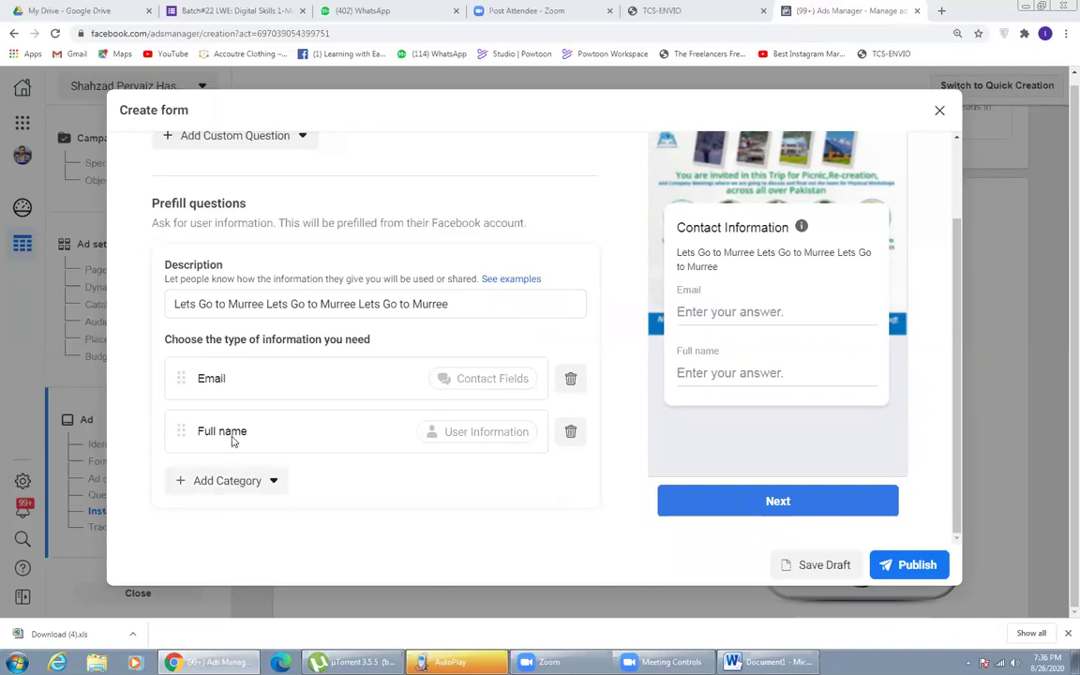
left_click_drag(176, 417, 194, 378)
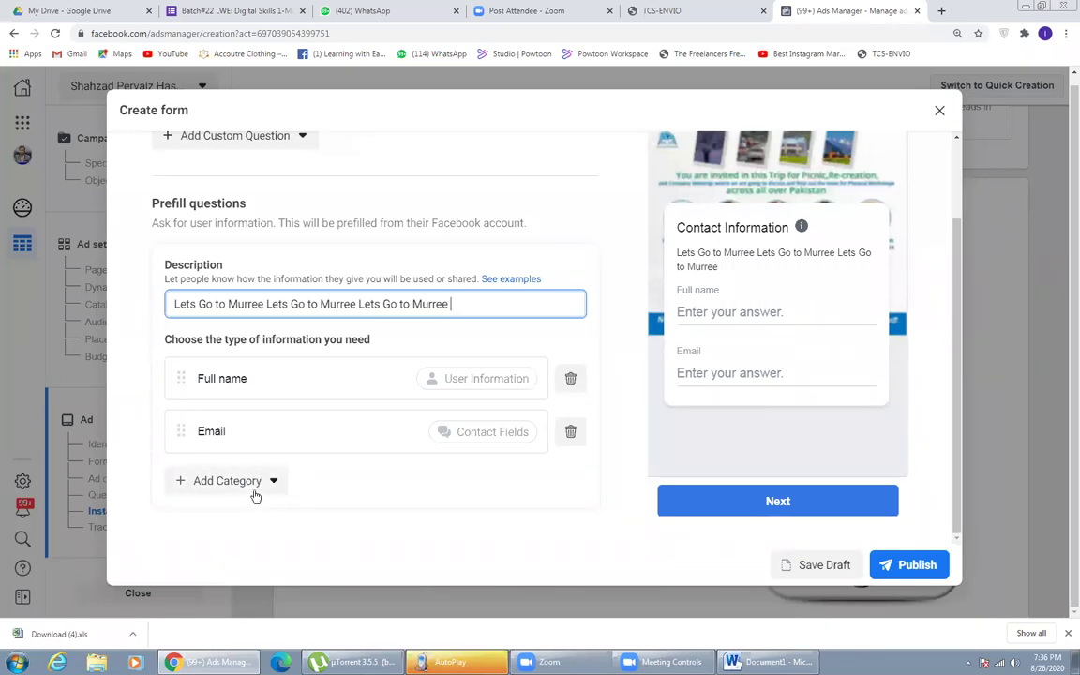
- Add Phone number and City questions from the Contact fields category
left_click(257, 487)
mouse_move(232, 342)
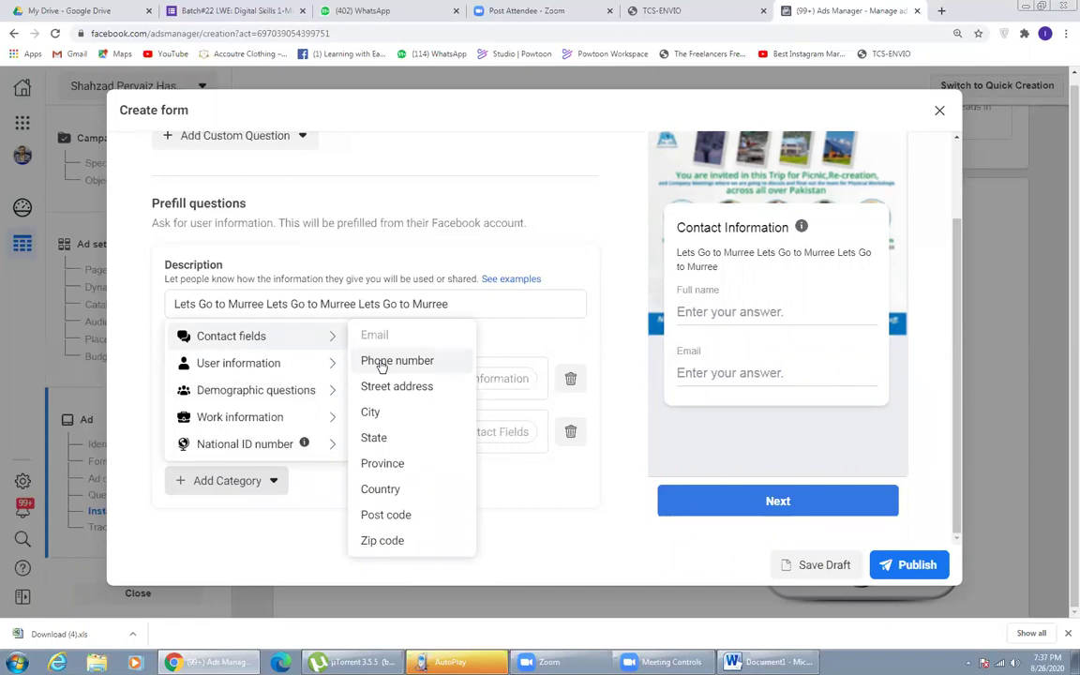
left_click(381, 363)
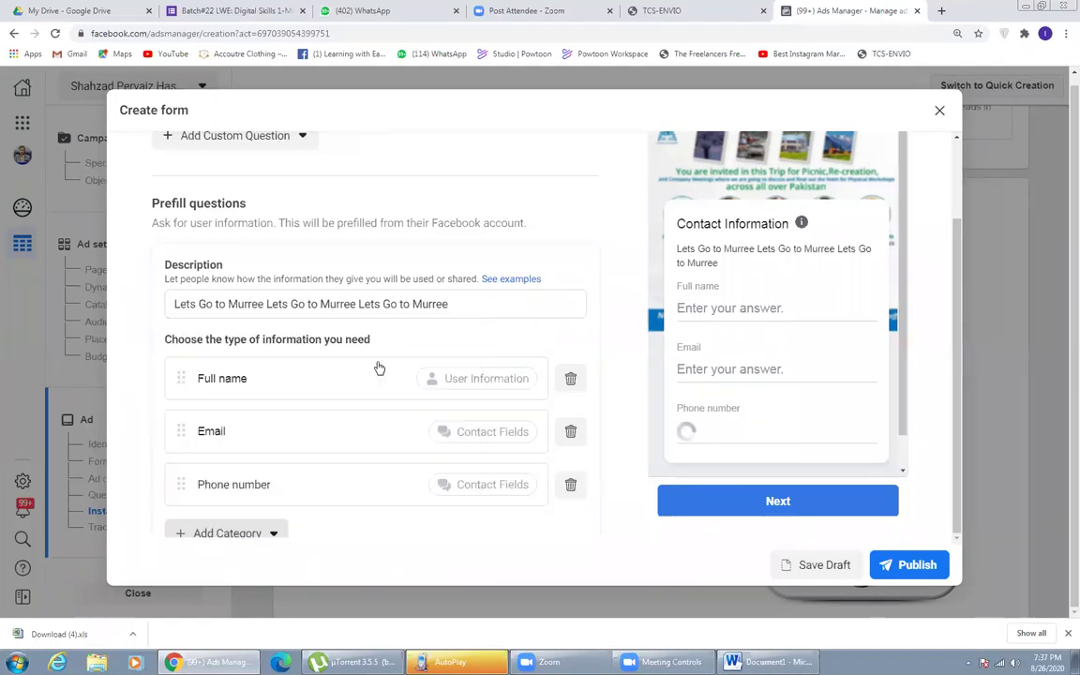
left_click(208, 533)
mouse_move(248, 388)
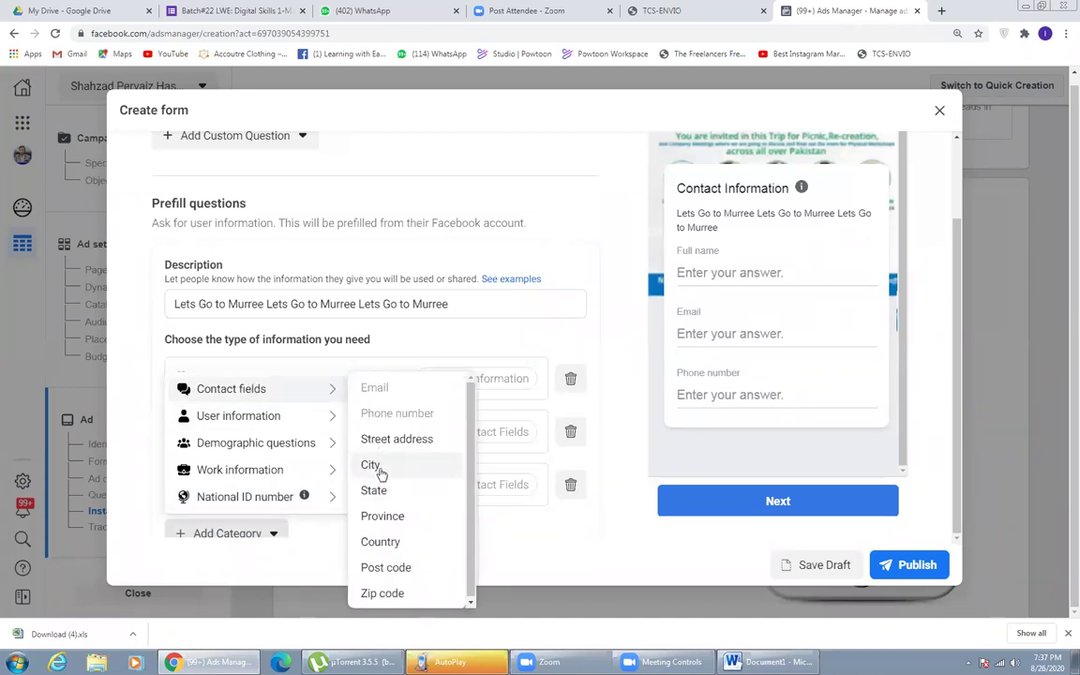
left_click(371, 465)
scroll(279, 446, "down", 3)
- Add a Street address question and a Gender question from Demographic questions
left_click(233, 461)
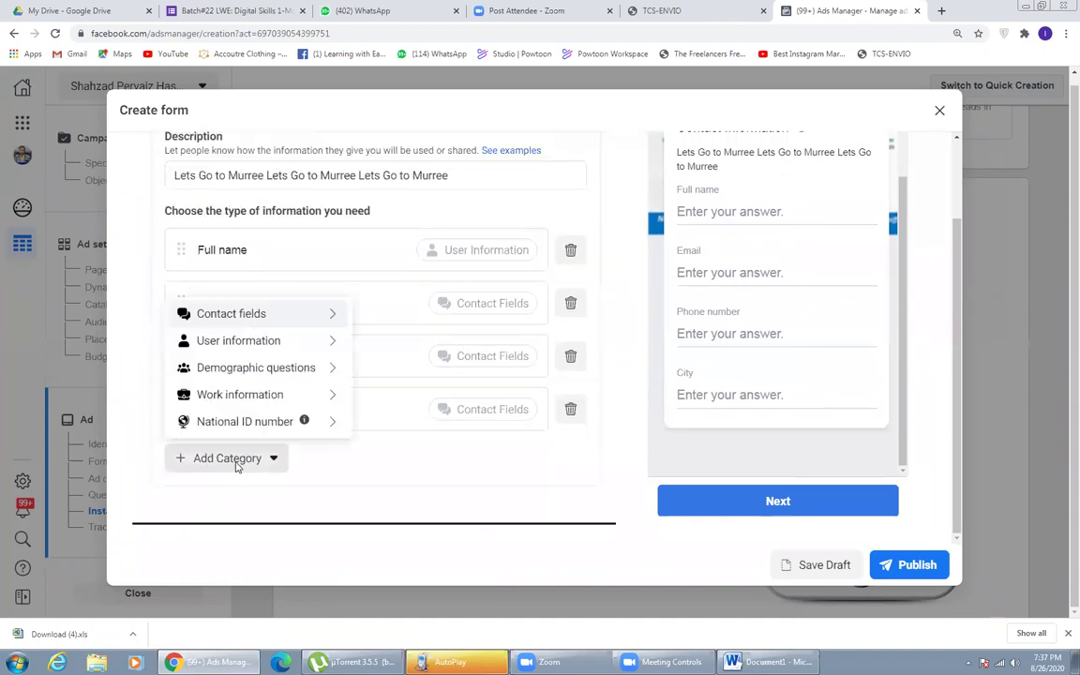
mouse_move(253, 315)
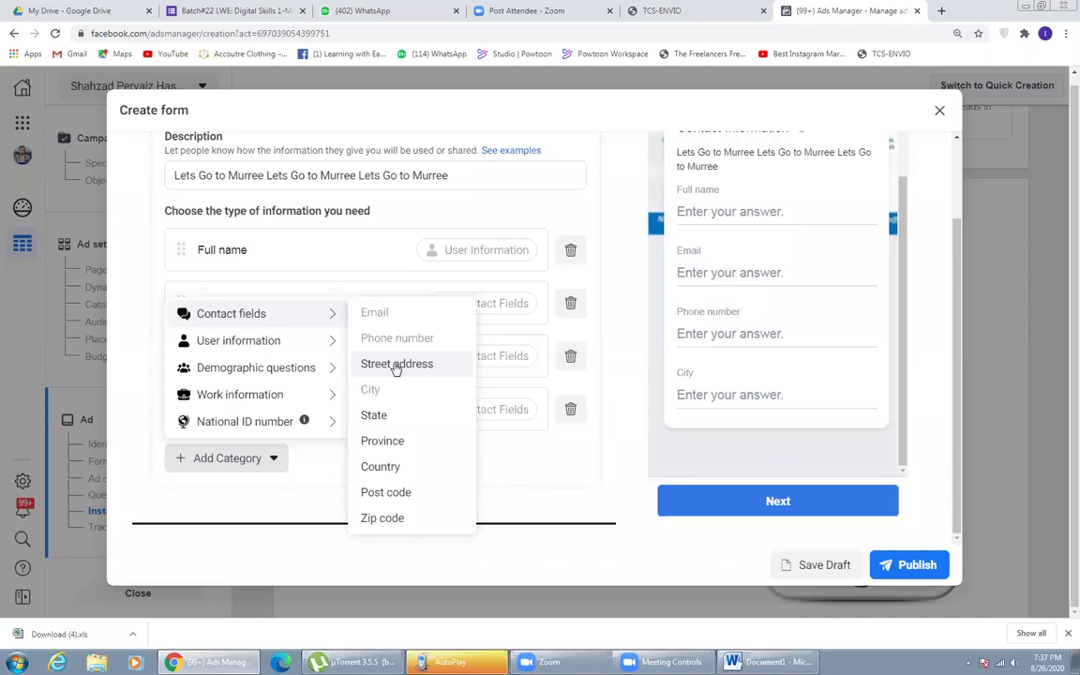
left_click(397, 365)
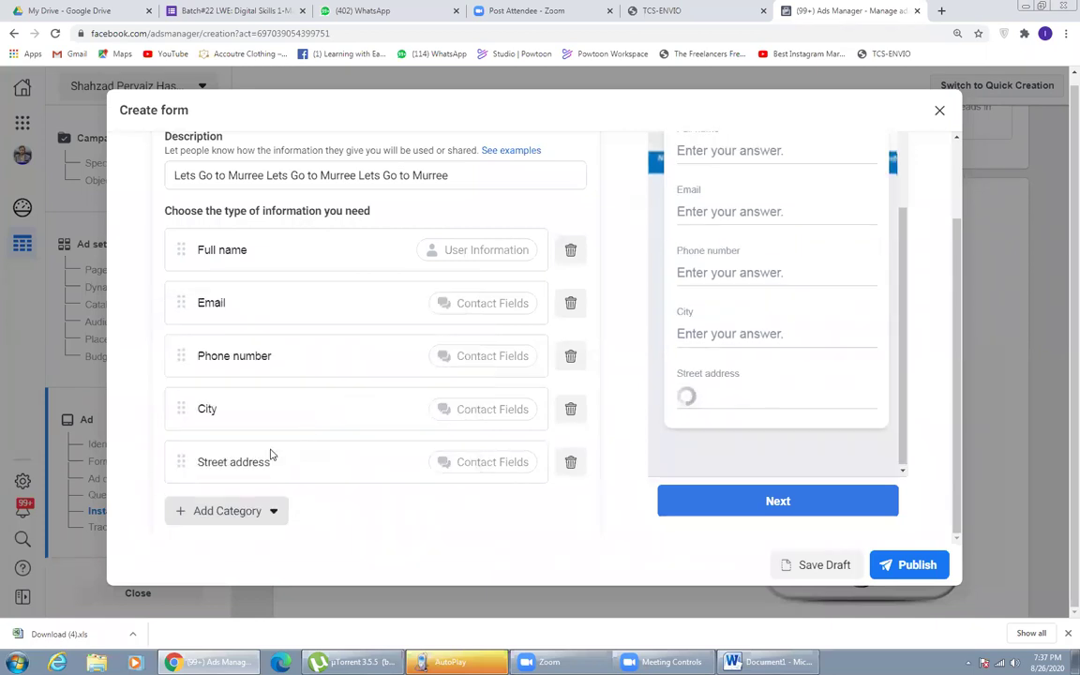
left_click(227, 511)
mouse_move(233, 393)
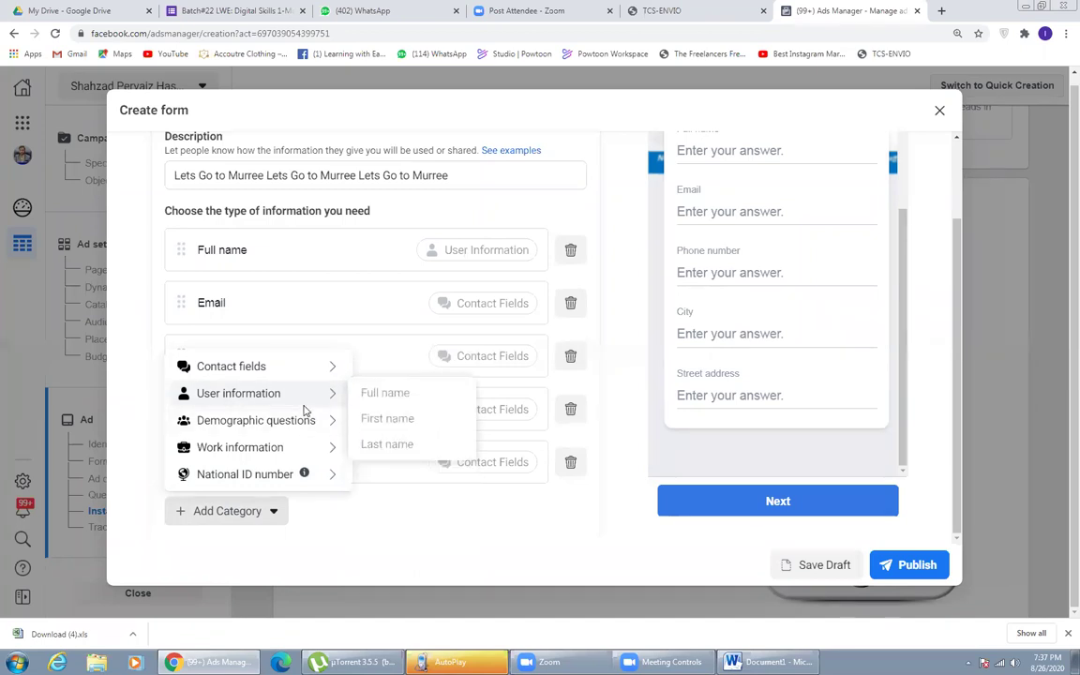
mouse_move(295, 428)
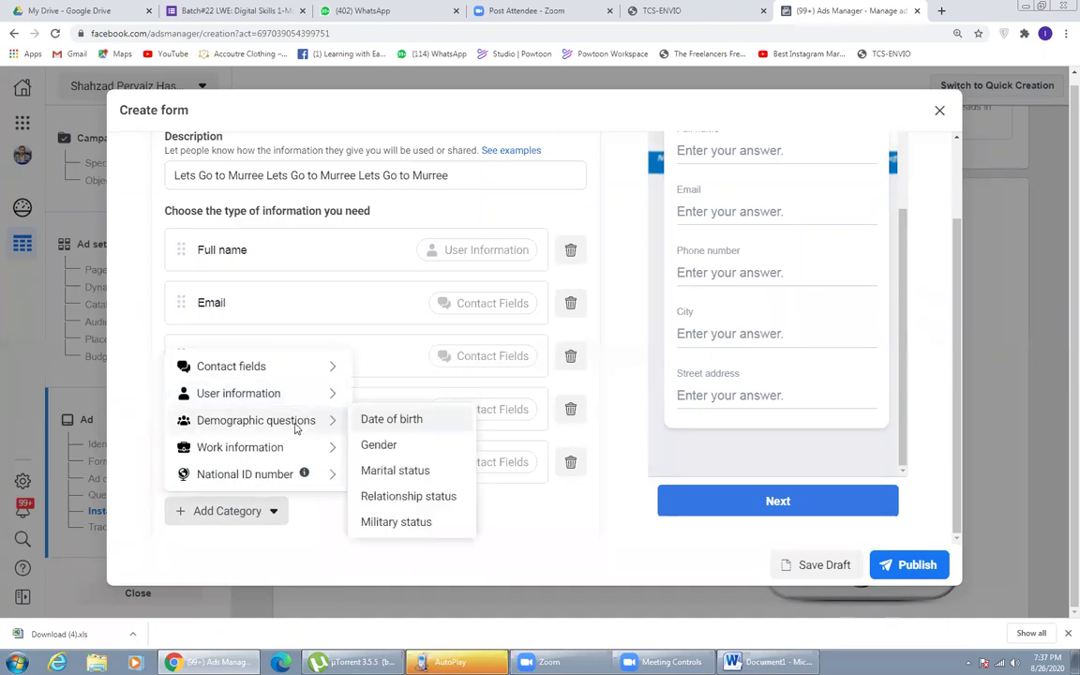
left_click(379, 445)
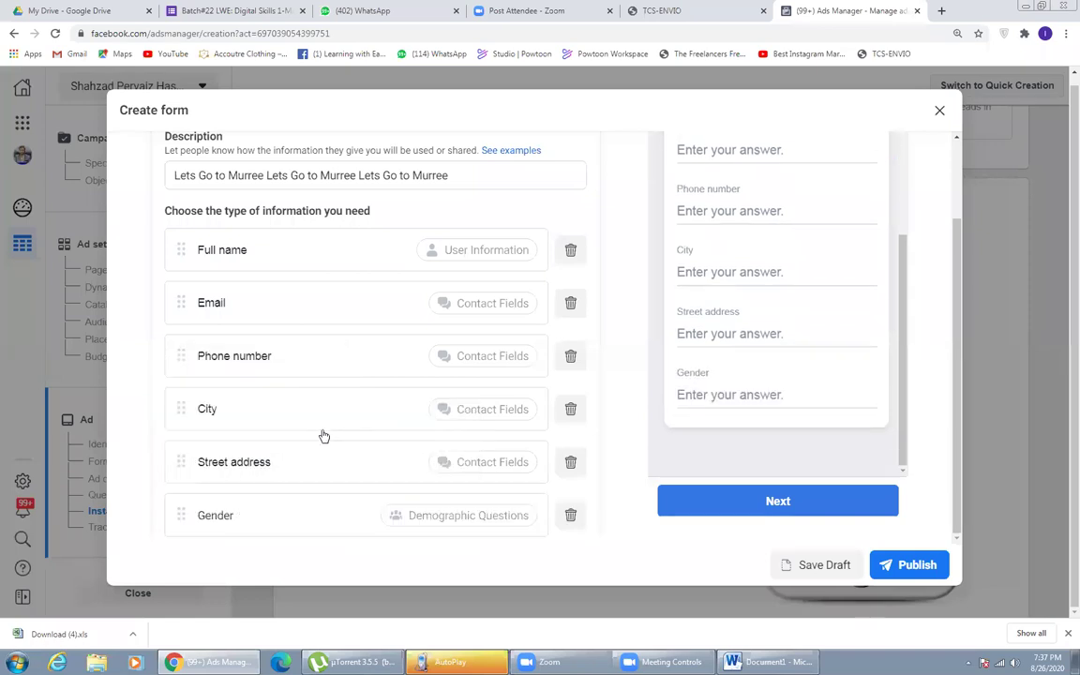
scroll(245, 437, "down", 2)
- Browse the remaining question categories and close the list without adding more
left_click(246, 438)
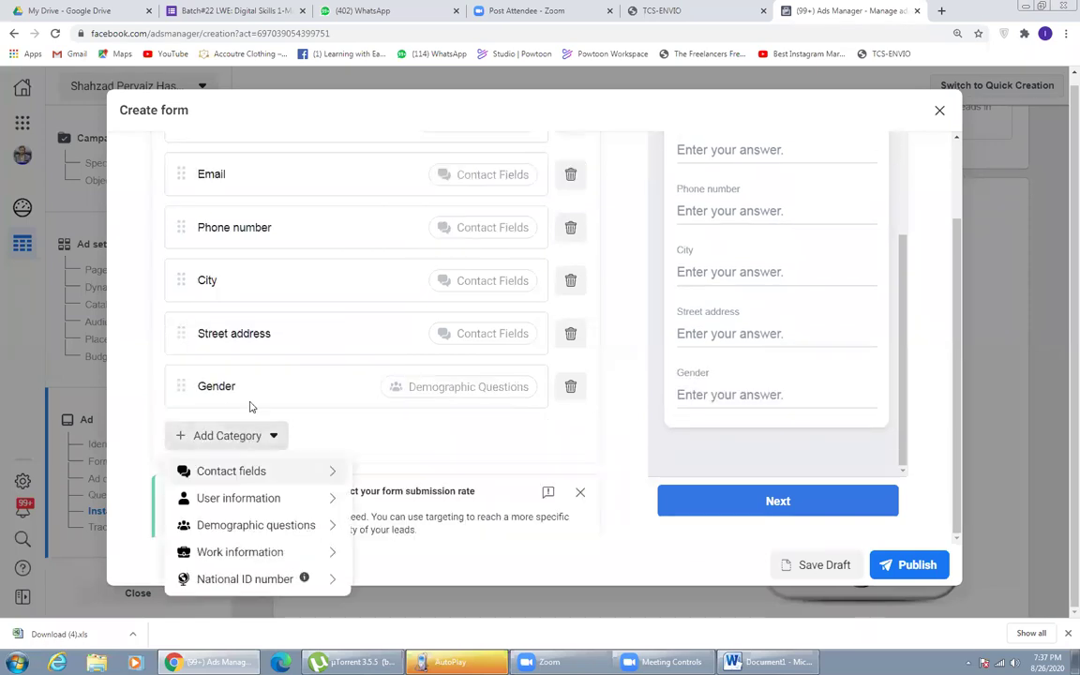
mouse_move(253, 523)
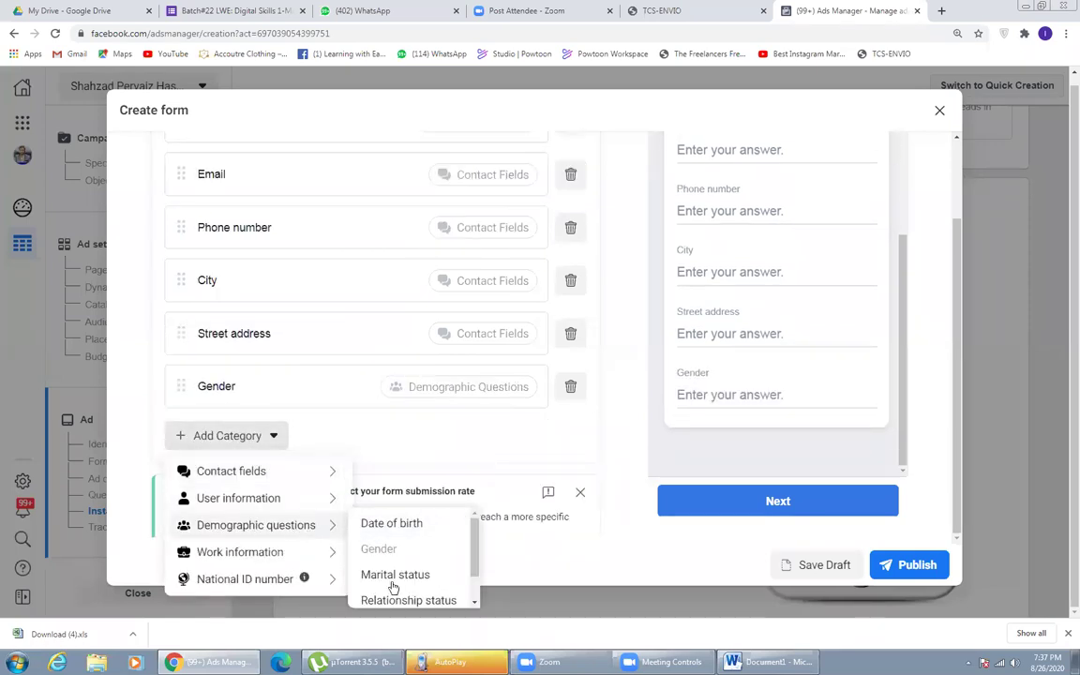
mouse_move(291, 552)
scroll(421, 569, "down", 1)
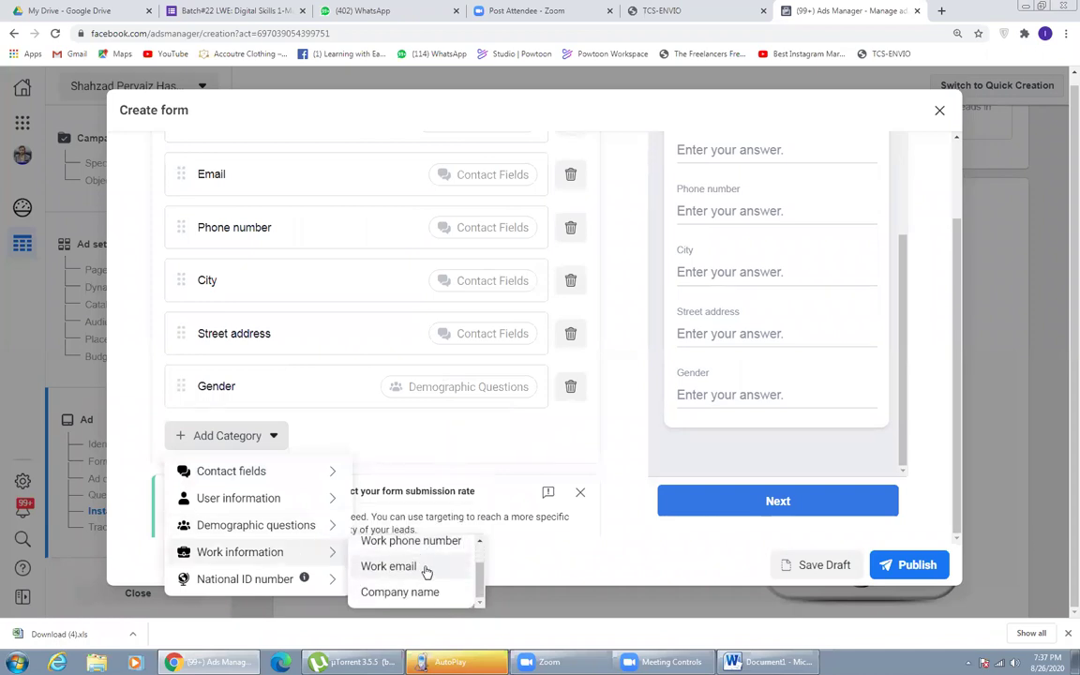
mouse_move(274, 579)
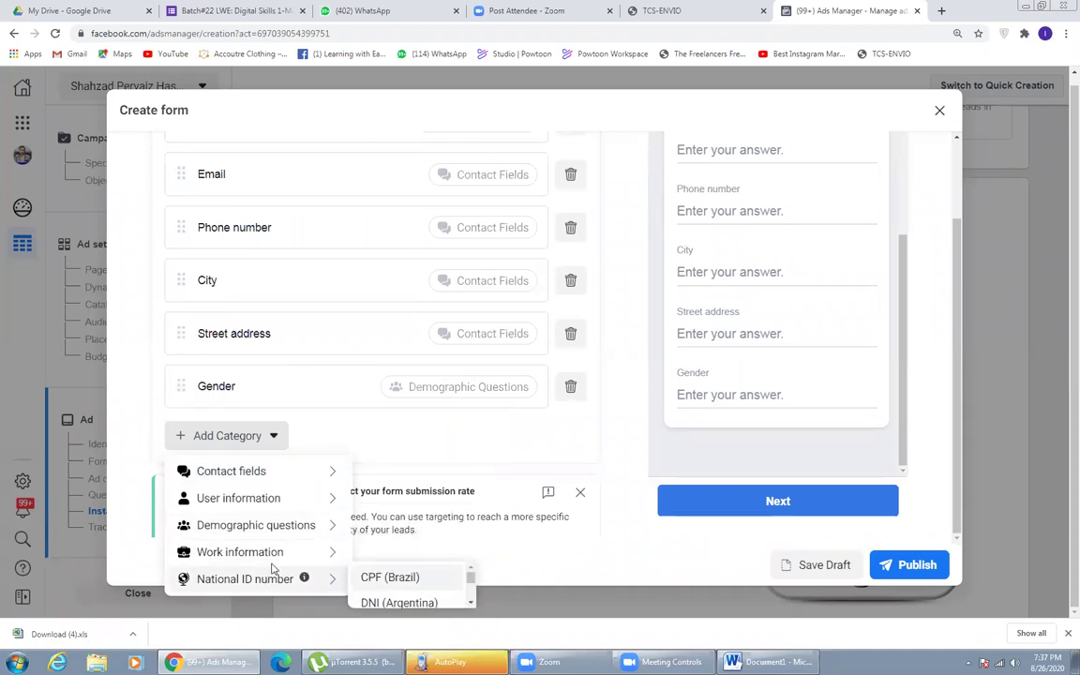
scroll(389, 560, "down", 1)
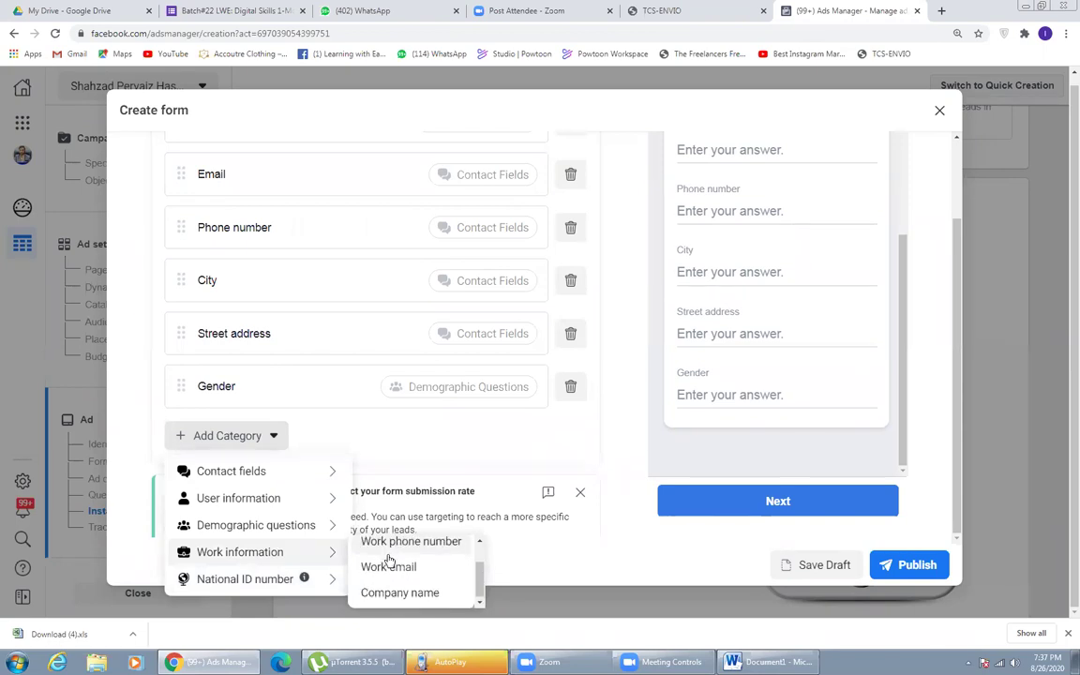
scroll(386, 557, "up", 1)
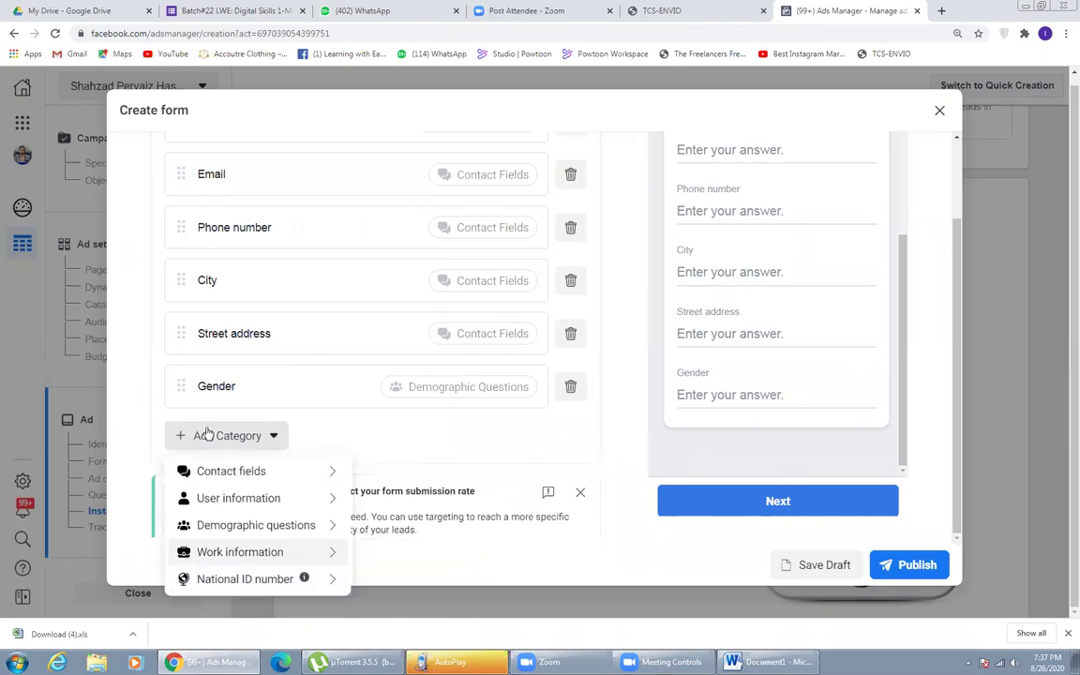
left_click(615, 424)
scroll(613, 422, "up", 1)
scroll(160, 207, "down", 1)
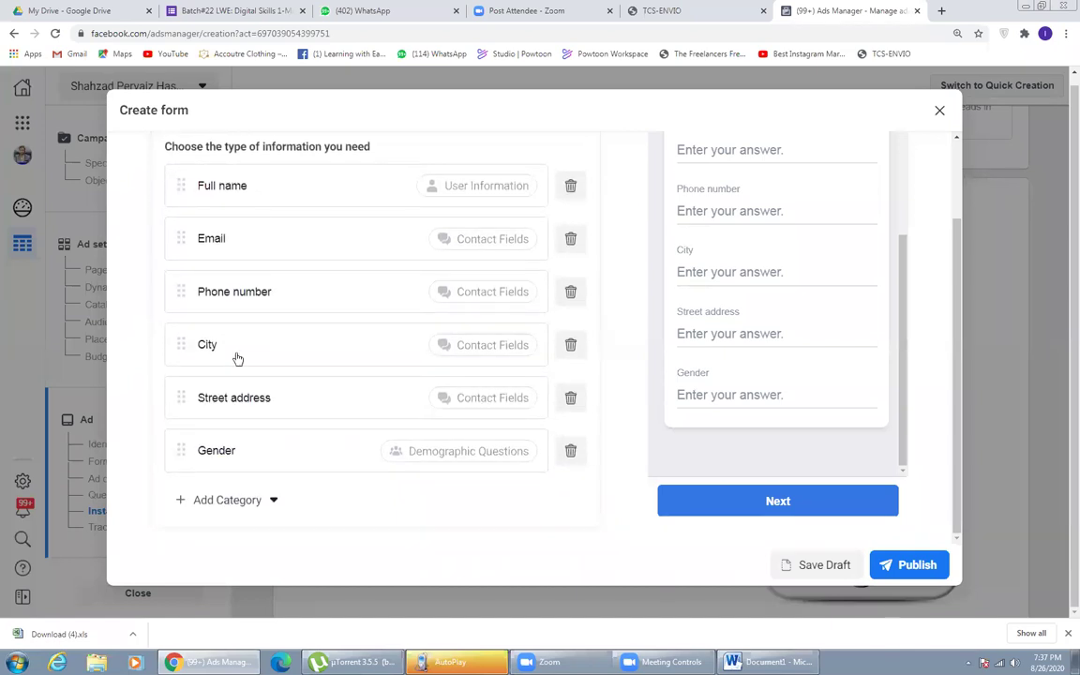
- Scroll the Create form pane until Custom questions and the Add Custom Question button show above the prefill list
scroll(231, 349, "up", 1)
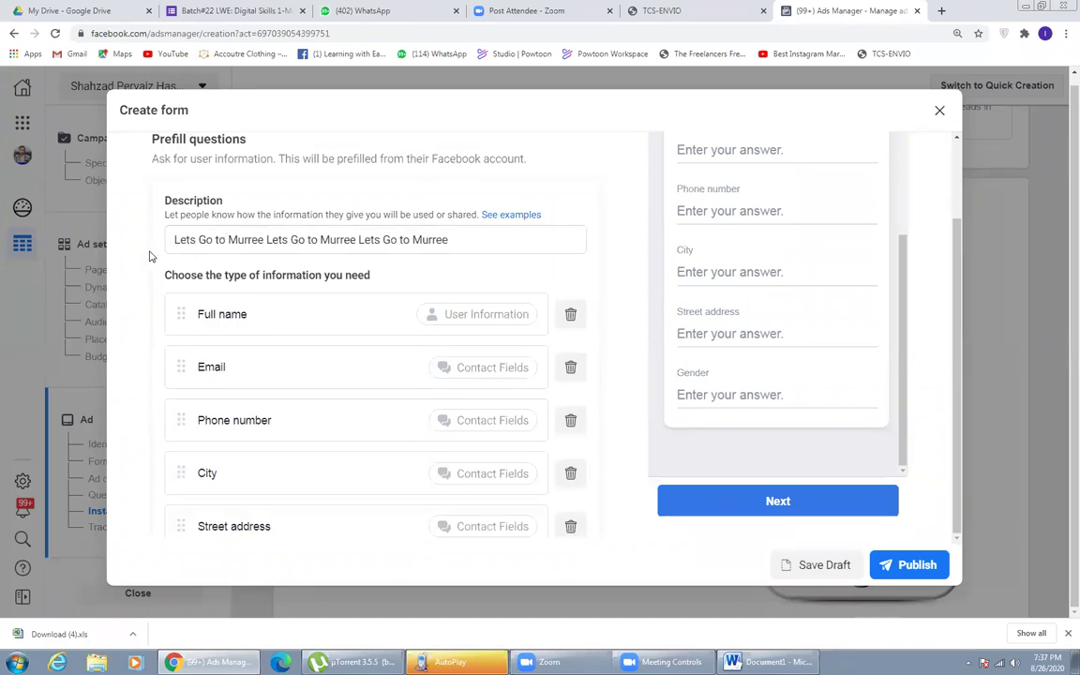
scroll(150, 256, "down", 1)
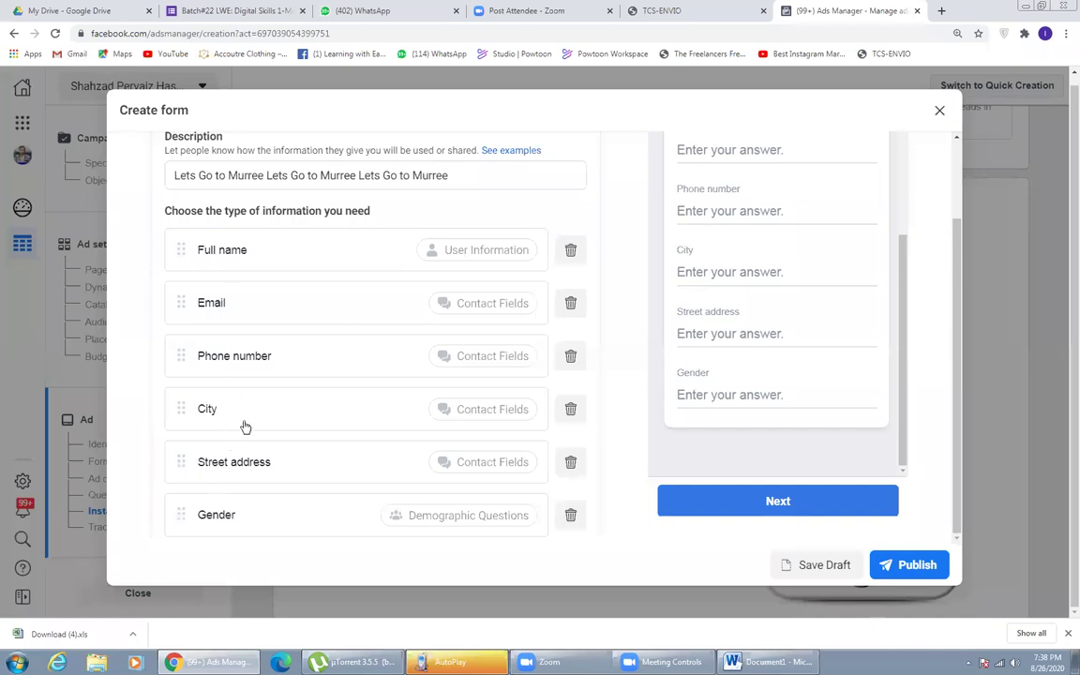
scroll(210, 383, "down", 1)
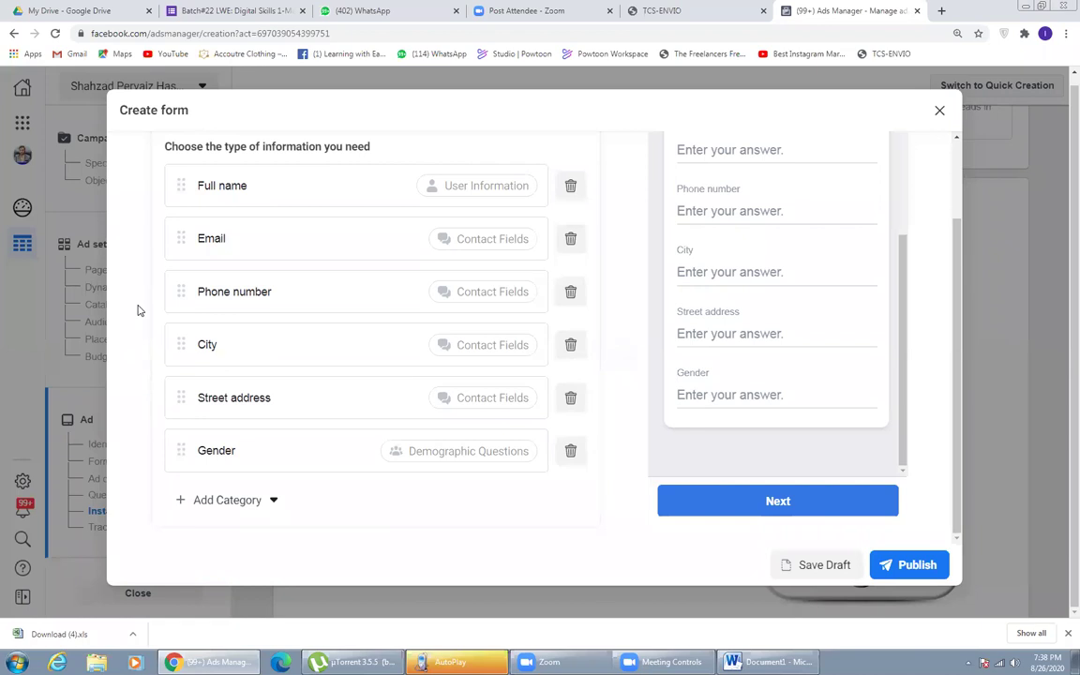
scroll(136, 309, "up", 3)
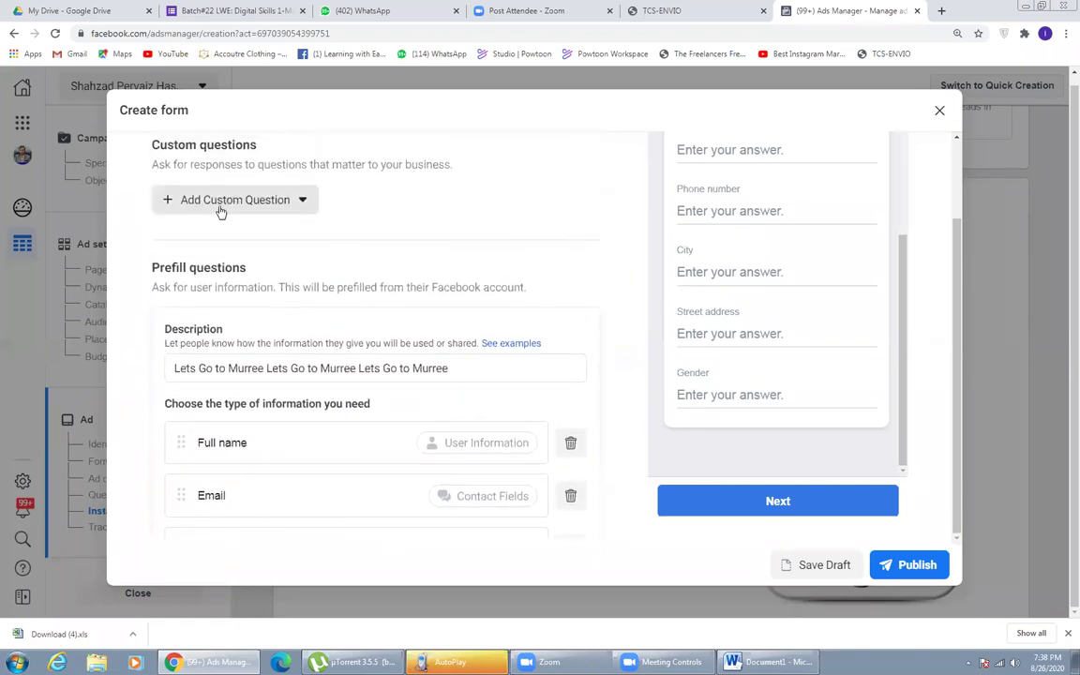
- Add the short-answer question 'Kindly tell us where did u saw our ad first time' and start a multiple-choice question
left_click(203, 197)
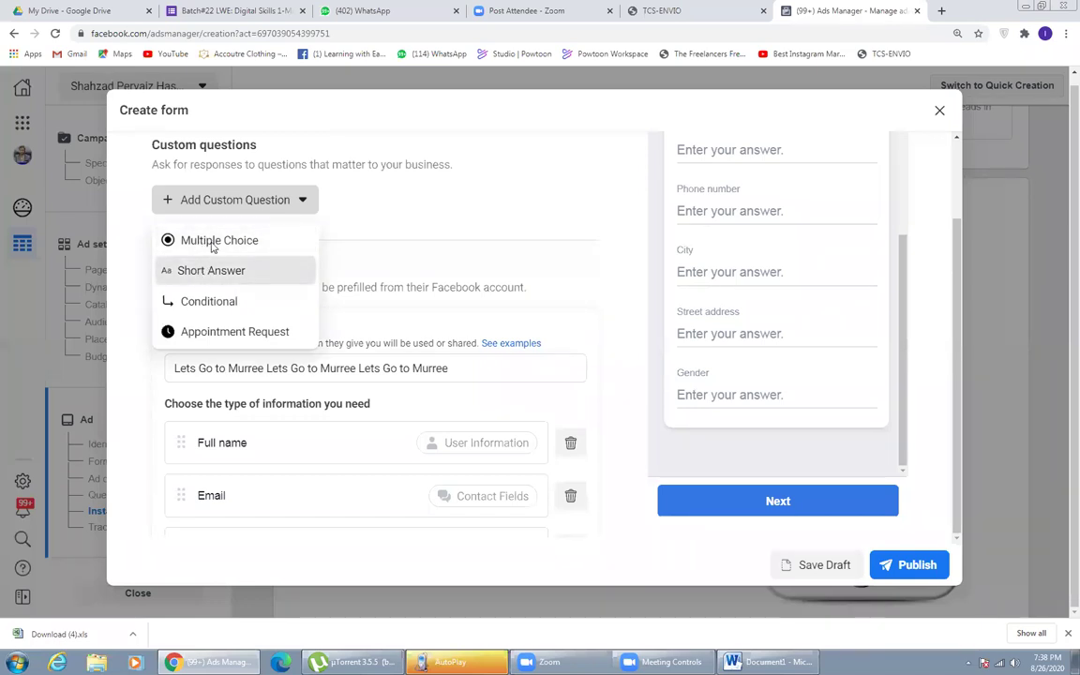
left_click(211, 270)
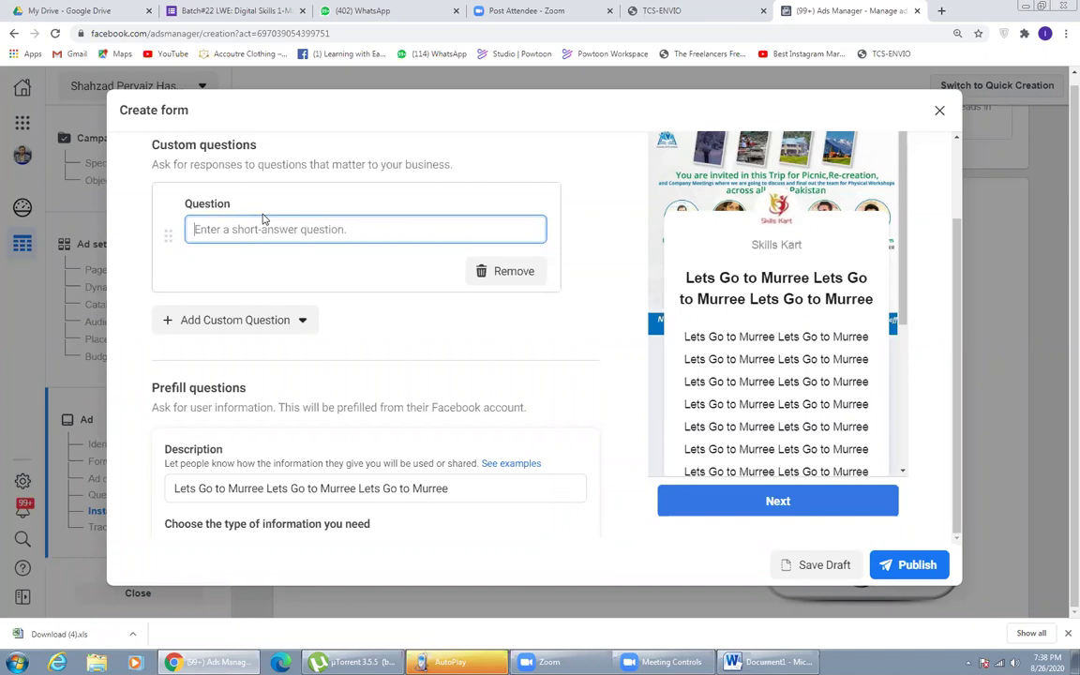
type("Kindly")
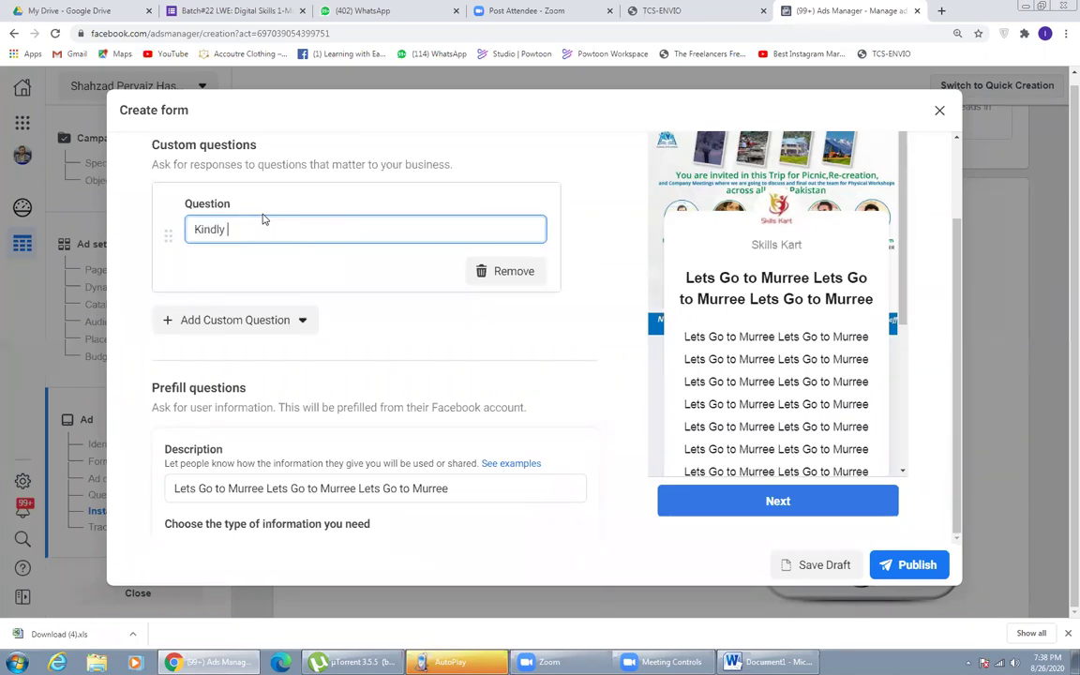
type(" tell us where did u saw our ad first time")
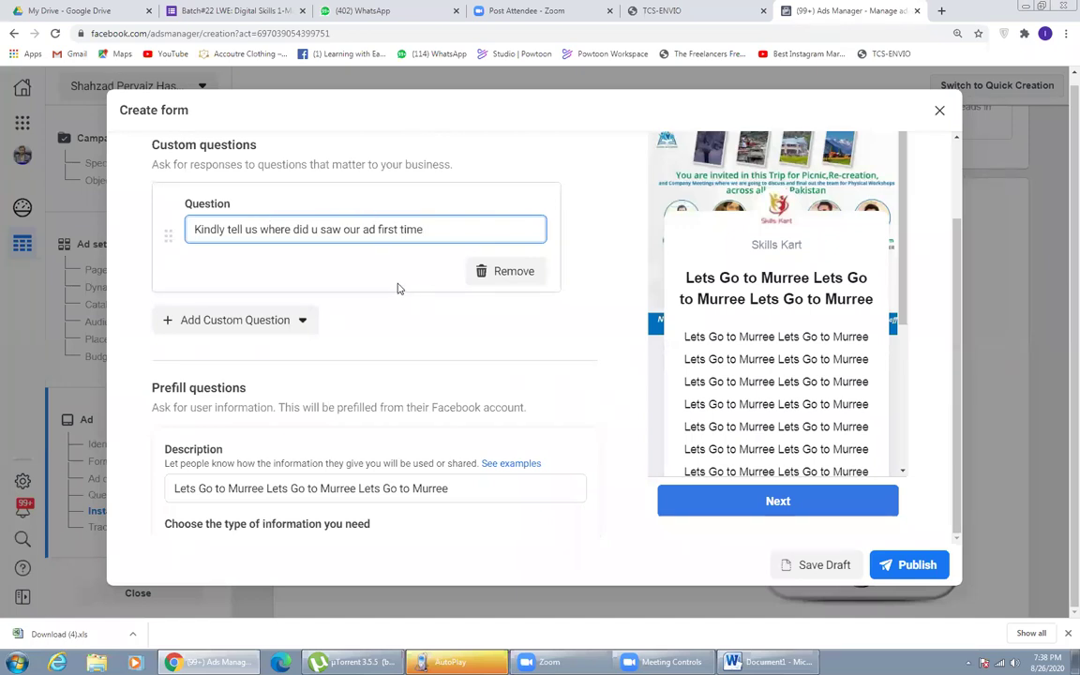
left_click(499, 324)
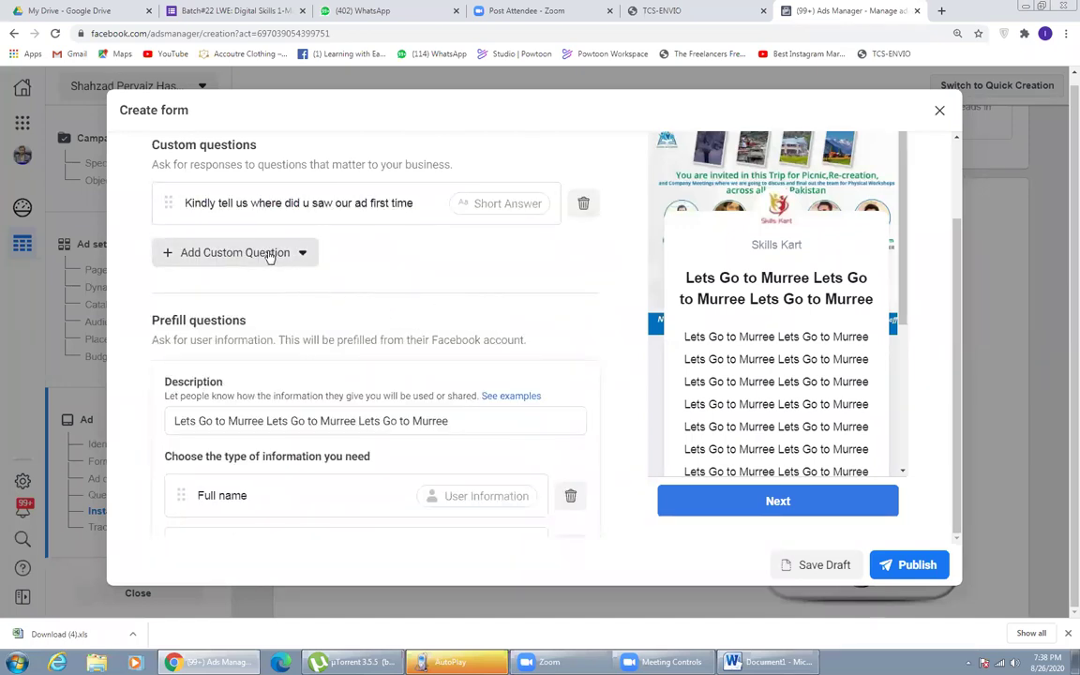
left_click(267, 253)
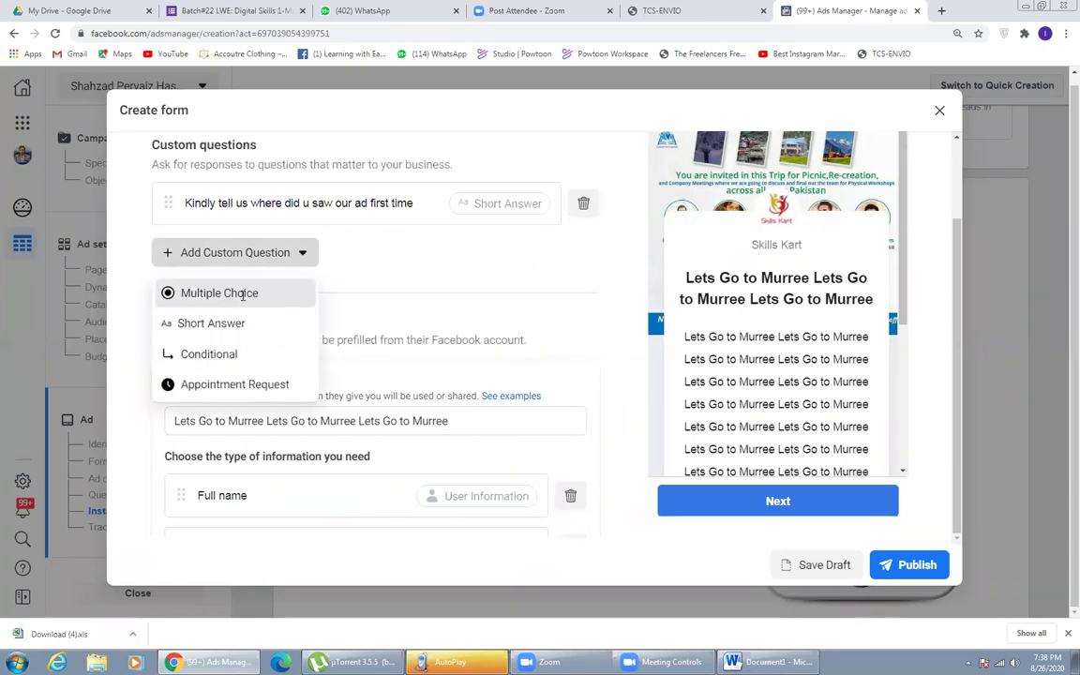
left_click(245, 296)
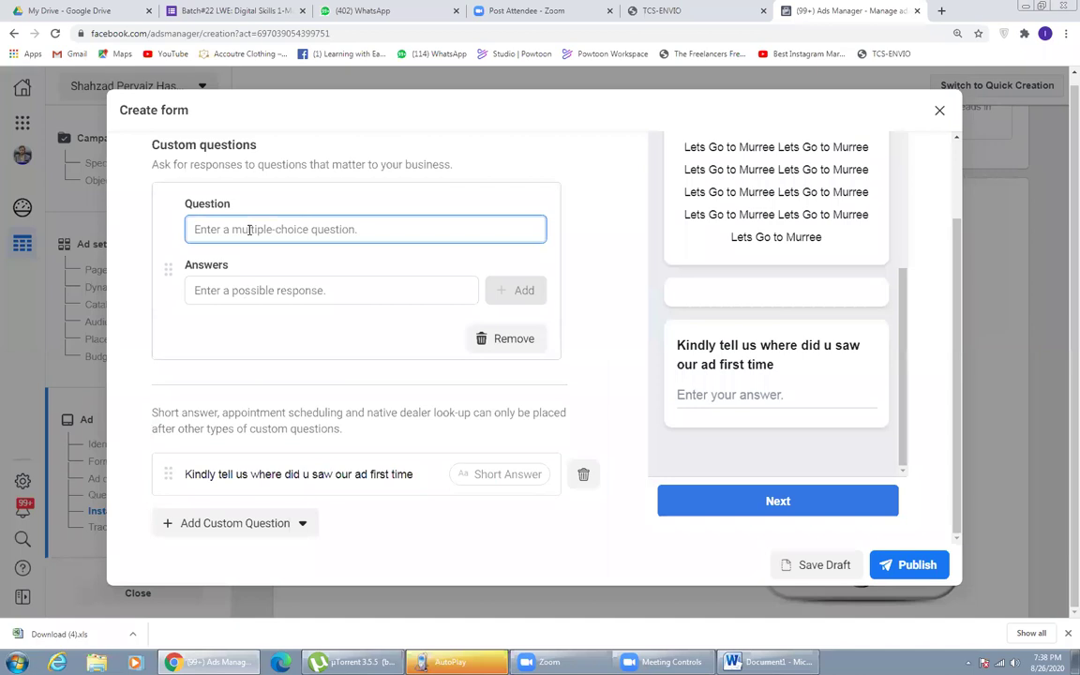
- Paste the 'Lets Go to Murree' text into the multiple-choice question field
type("Lets Go to Murree Lets Go to Murree Lets Go to Murree")
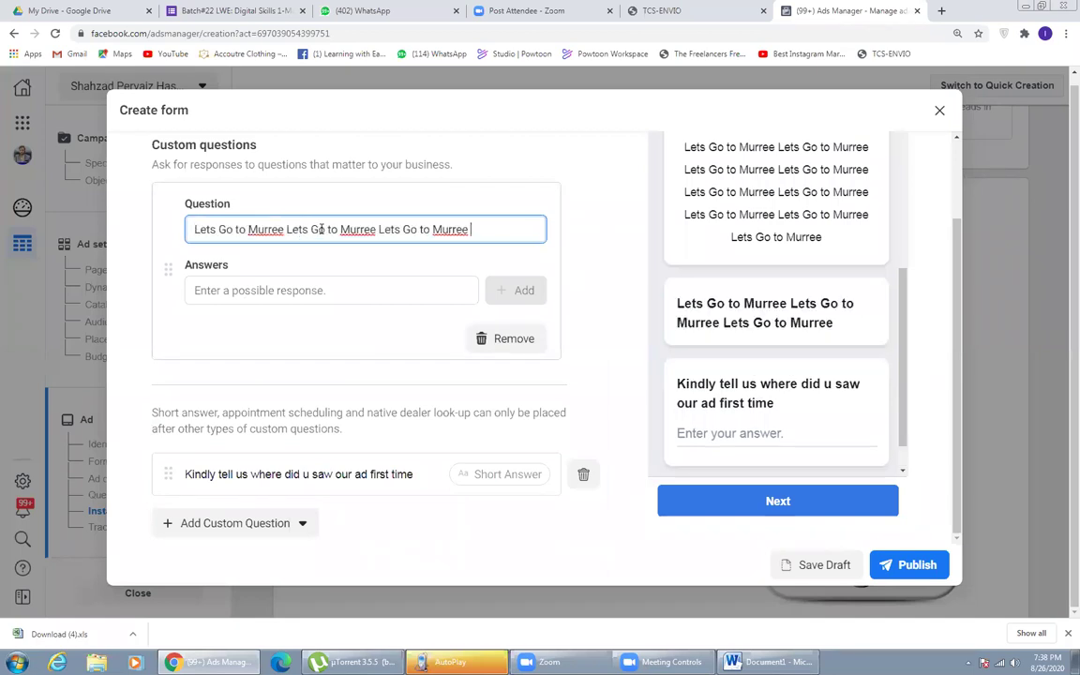
left_click_drag(251, 229, 571, 257)
left_click(562, 257)
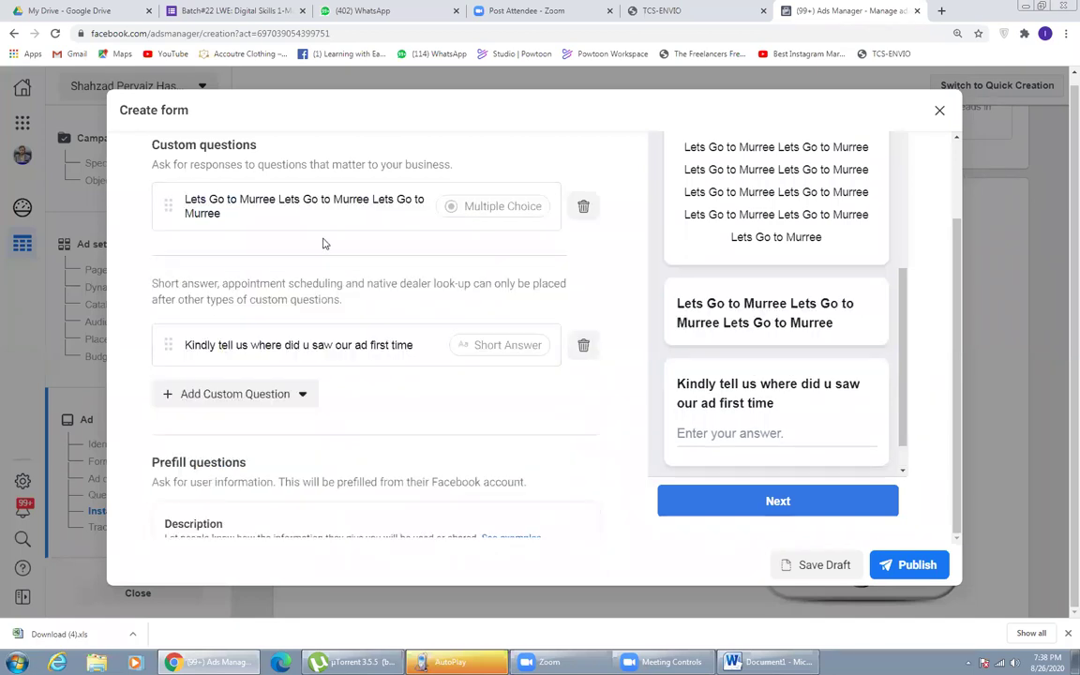
left_click(267, 201)
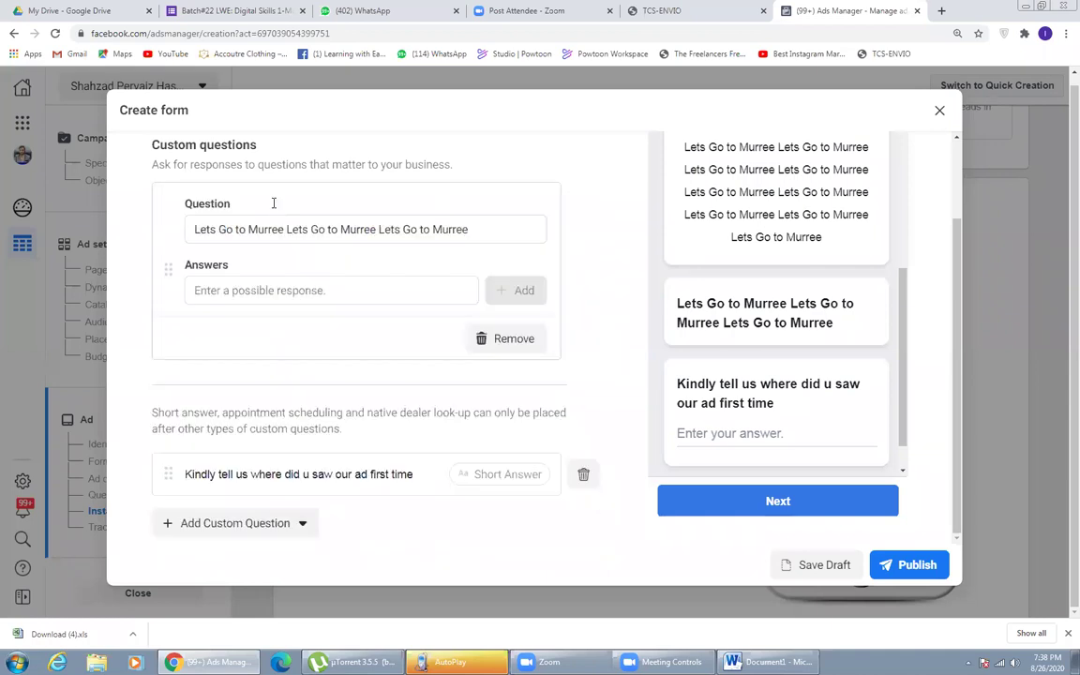
- Add answer options Murree, Naran and Kaghan, and type Islamabad as a fourth
left_click(287, 291)
type("Murree")
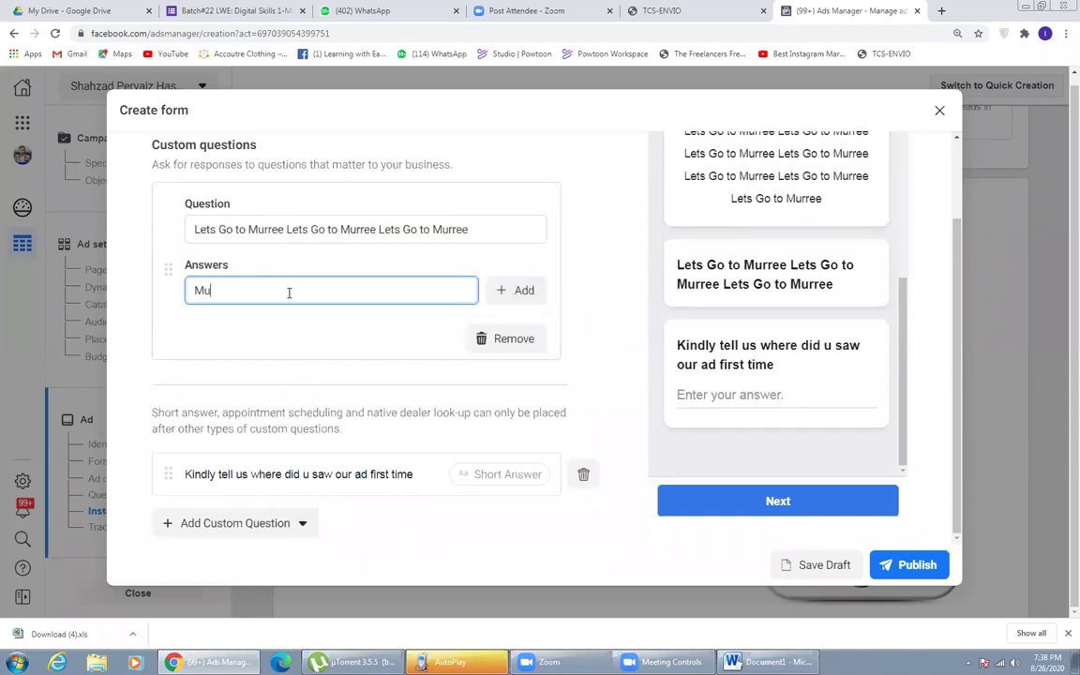
left_click(495, 291)
left_click(288, 291)
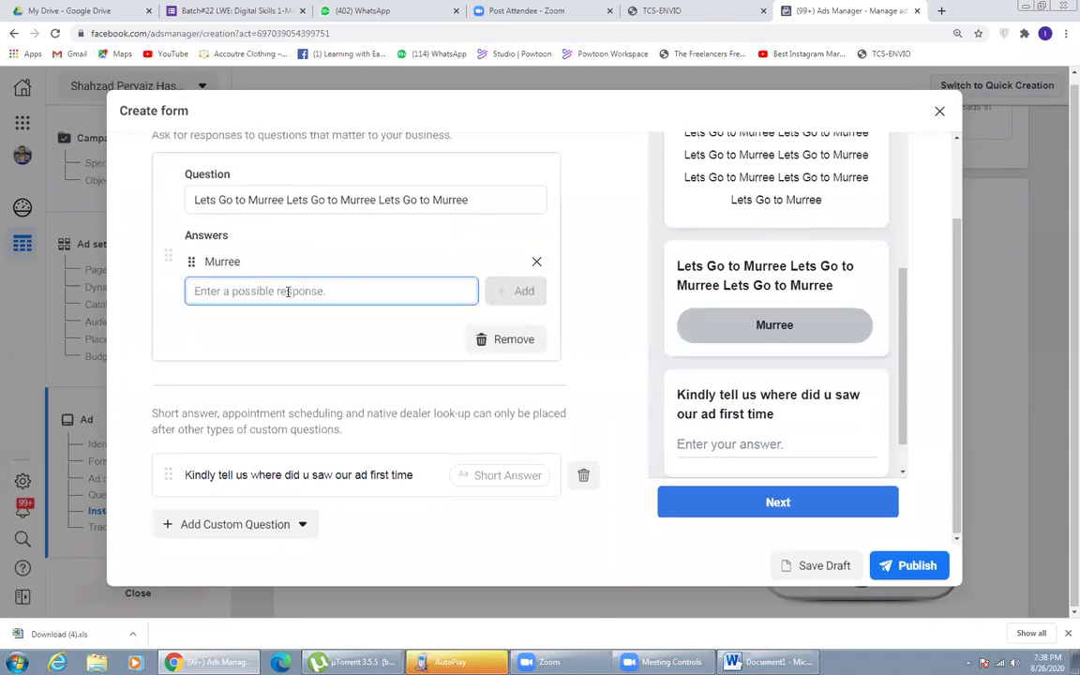
type("Naran")
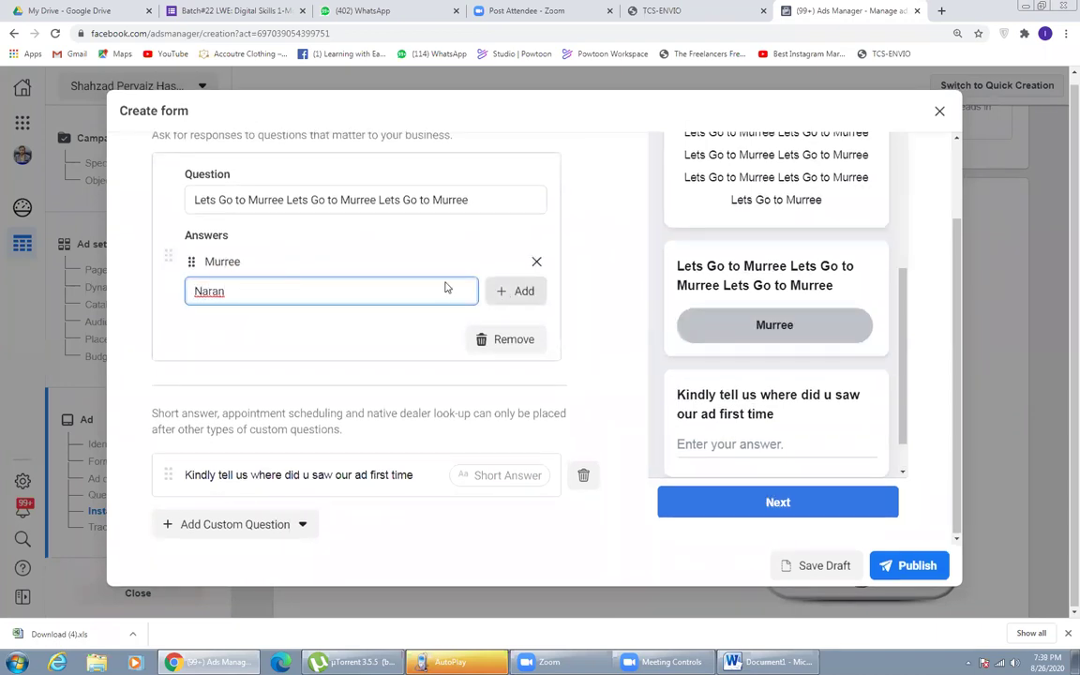
left_click(511, 291)
left_click(399, 292)
type("Kaghan")
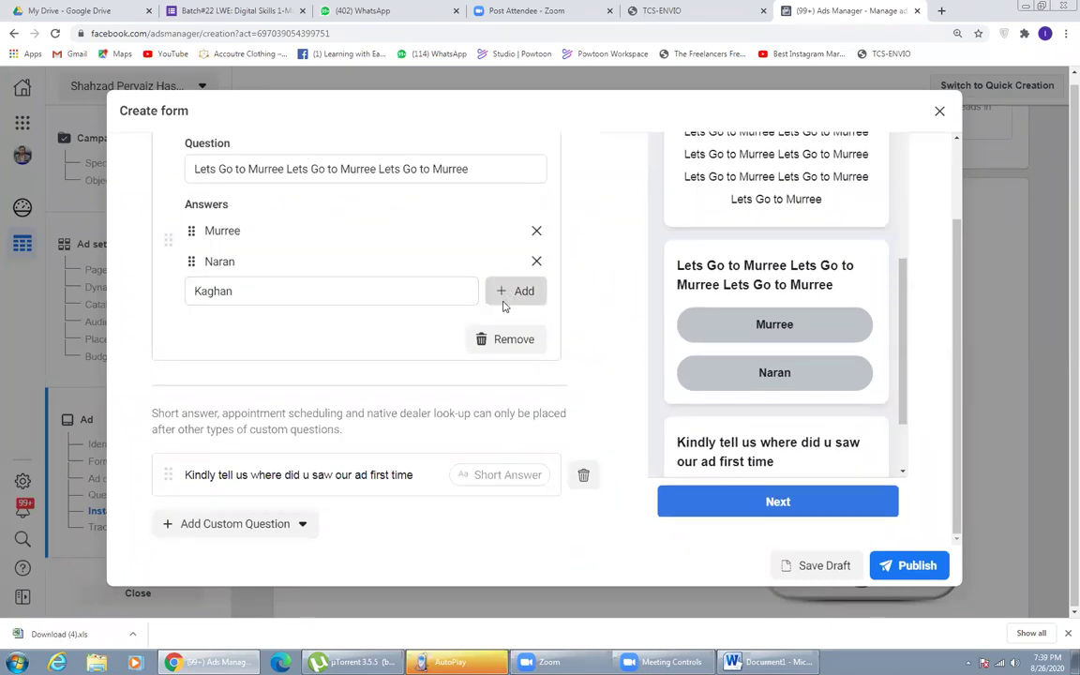
left_click(506, 299)
left_click(333, 292)
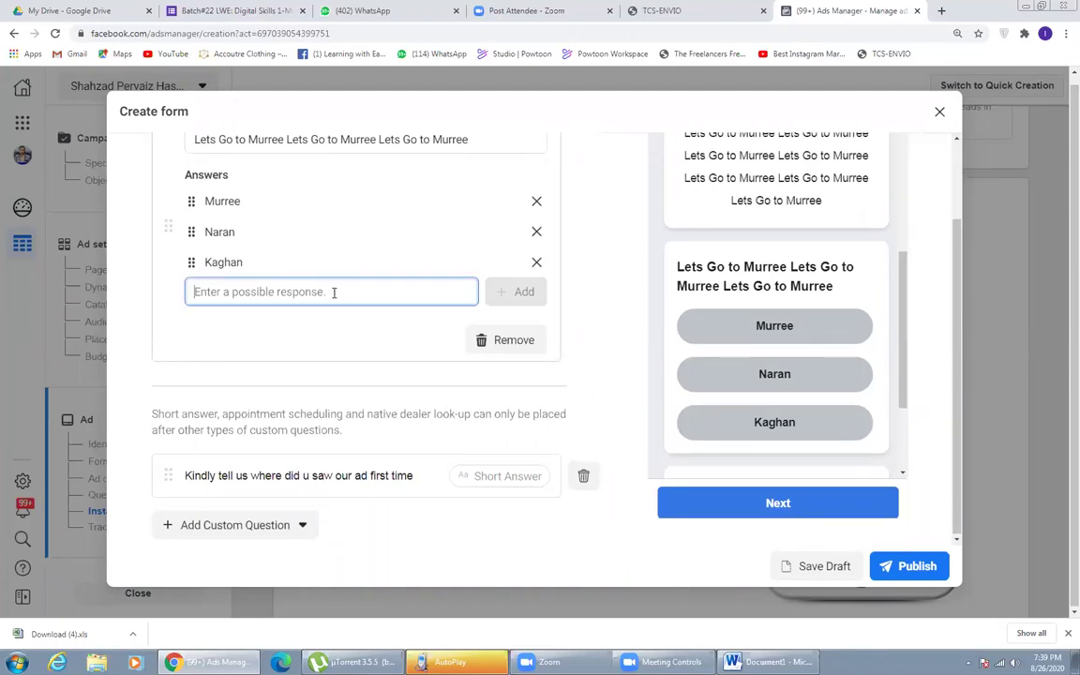
type("Islamabad")
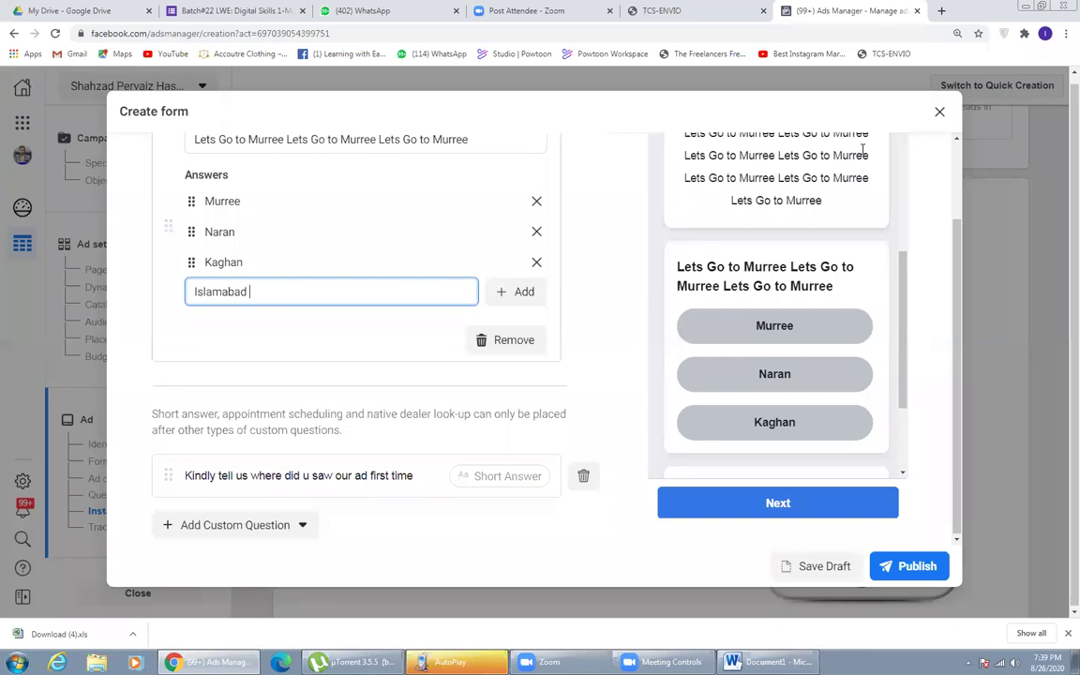
left_click(583, 248)
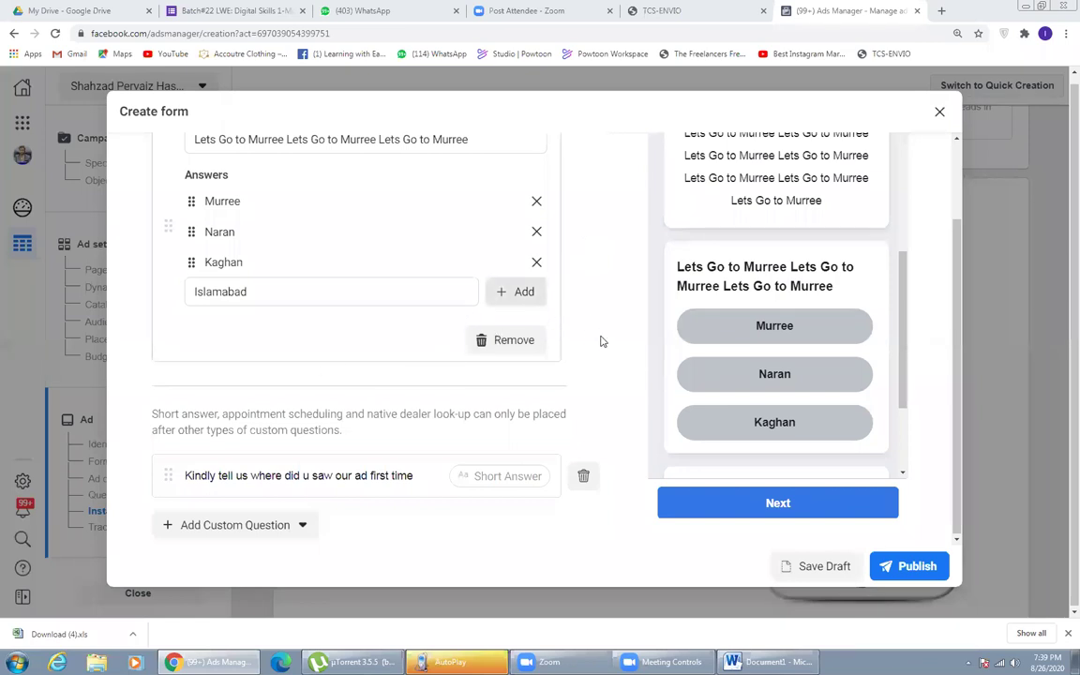
scroll(306, 328, "down", 2)
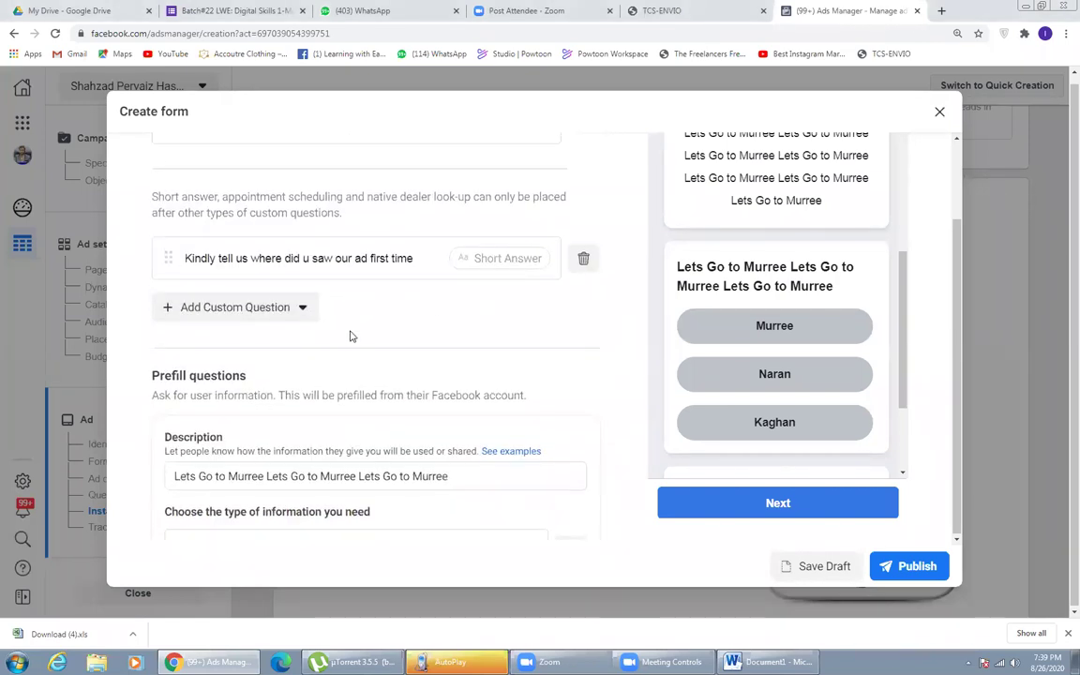
scroll(265, 281, "up", 2)
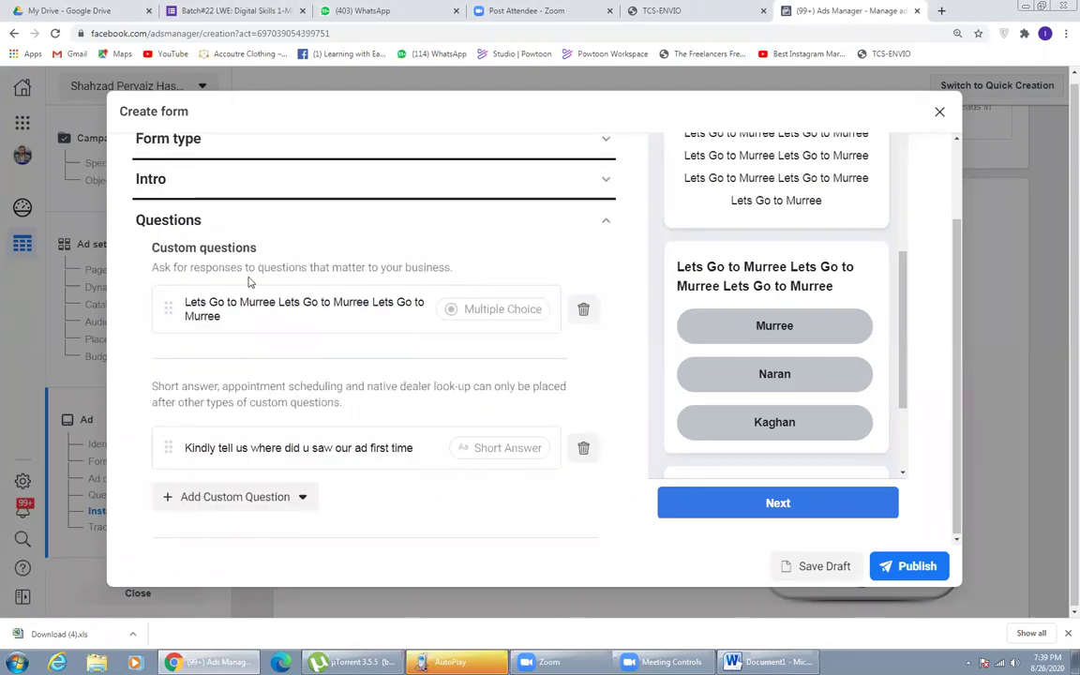
scroll(230, 356, "down", 1)
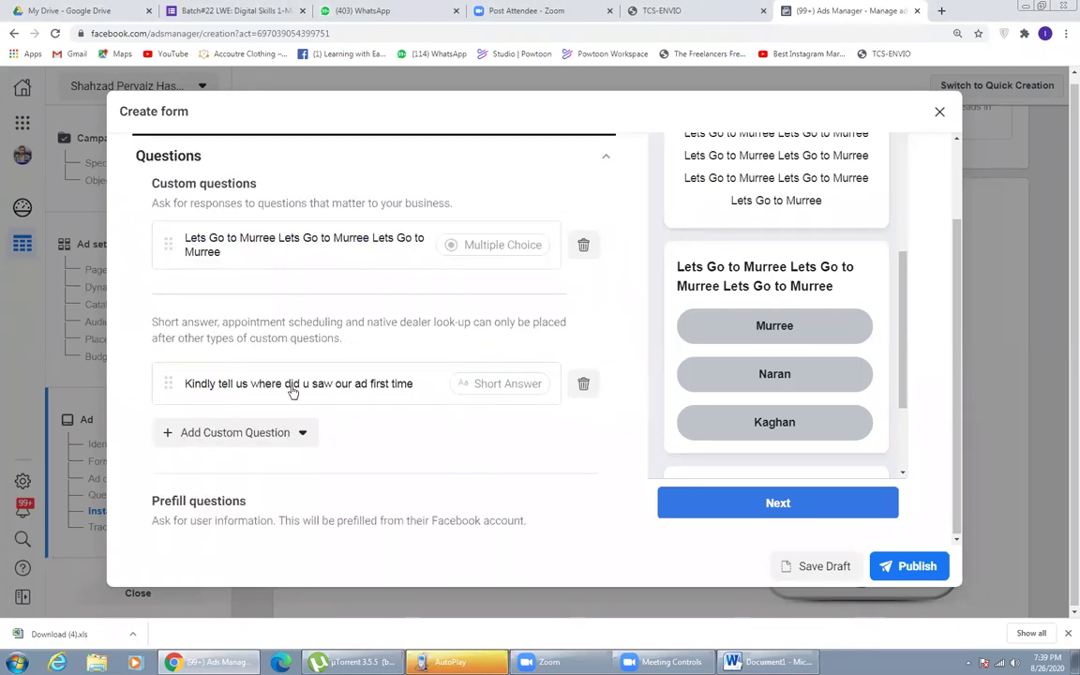
scroll(324, 393, "down", 3)
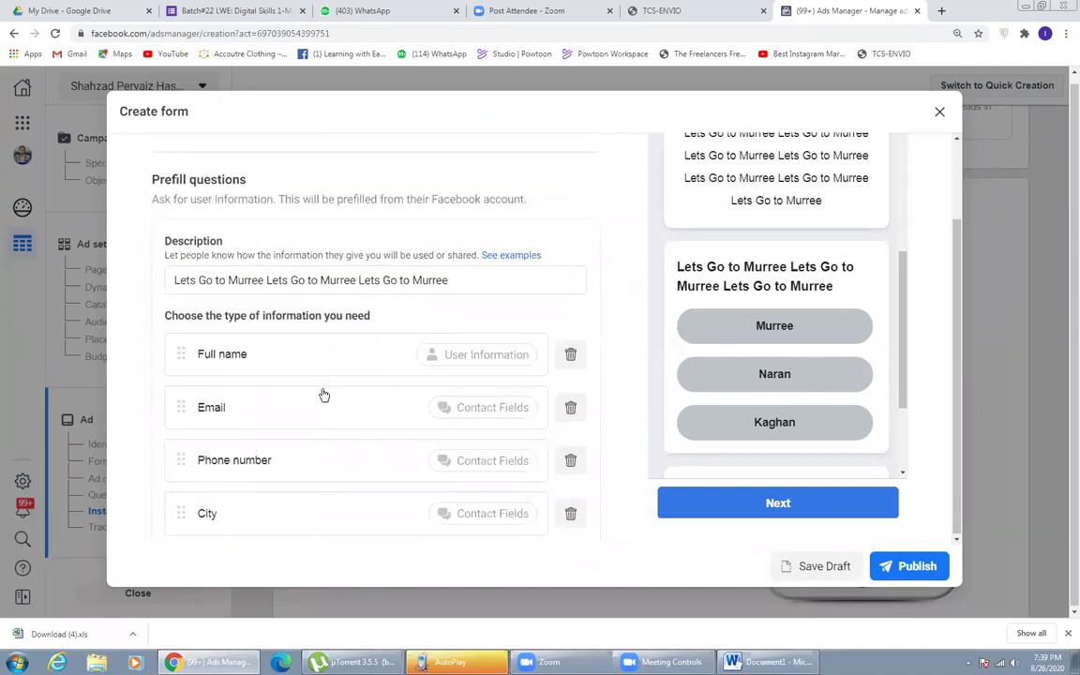
scroll(323, 394, "down", 2)
left_click(226, 476)
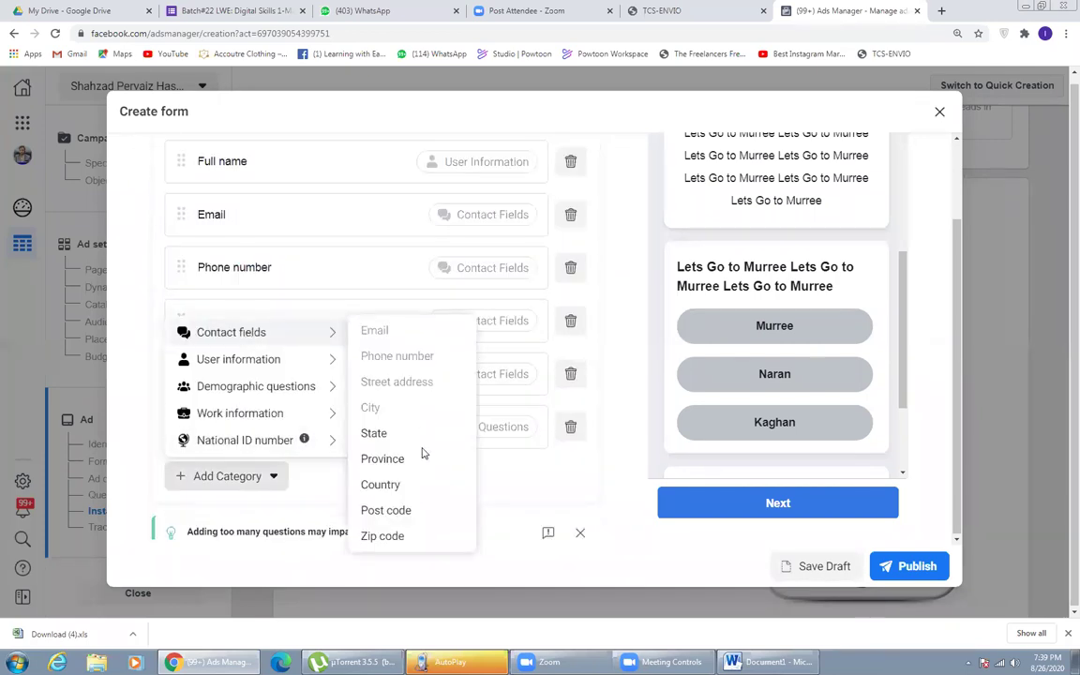
scroll(421, 394, "up", 1)
scroll(420, 392, "up", 5)
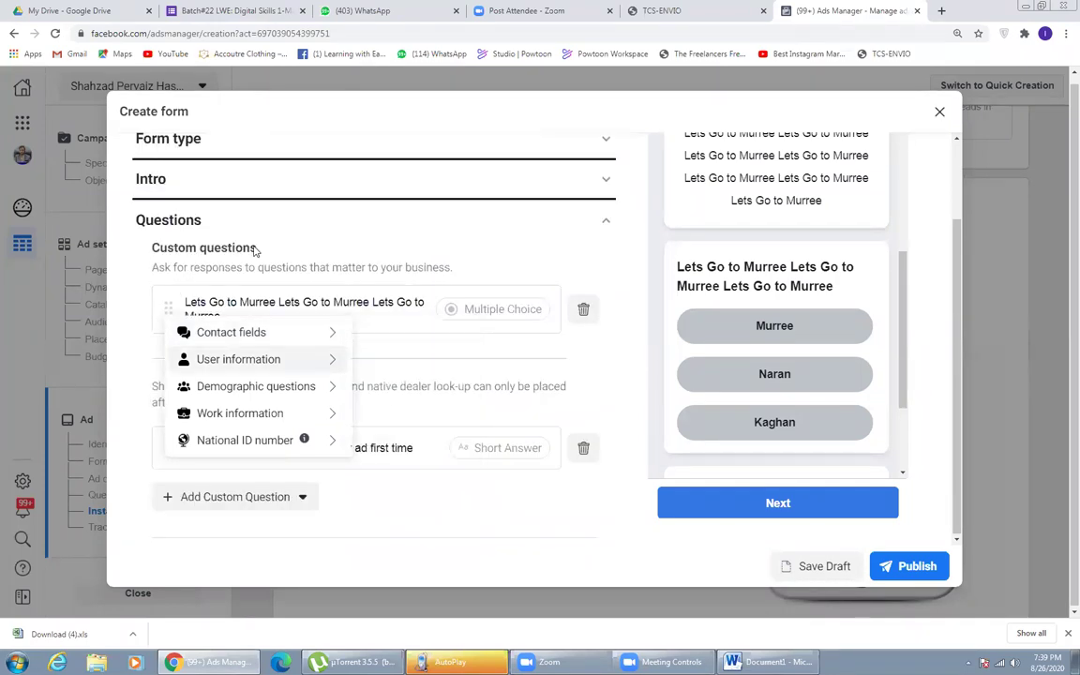
left_click(203, 351)
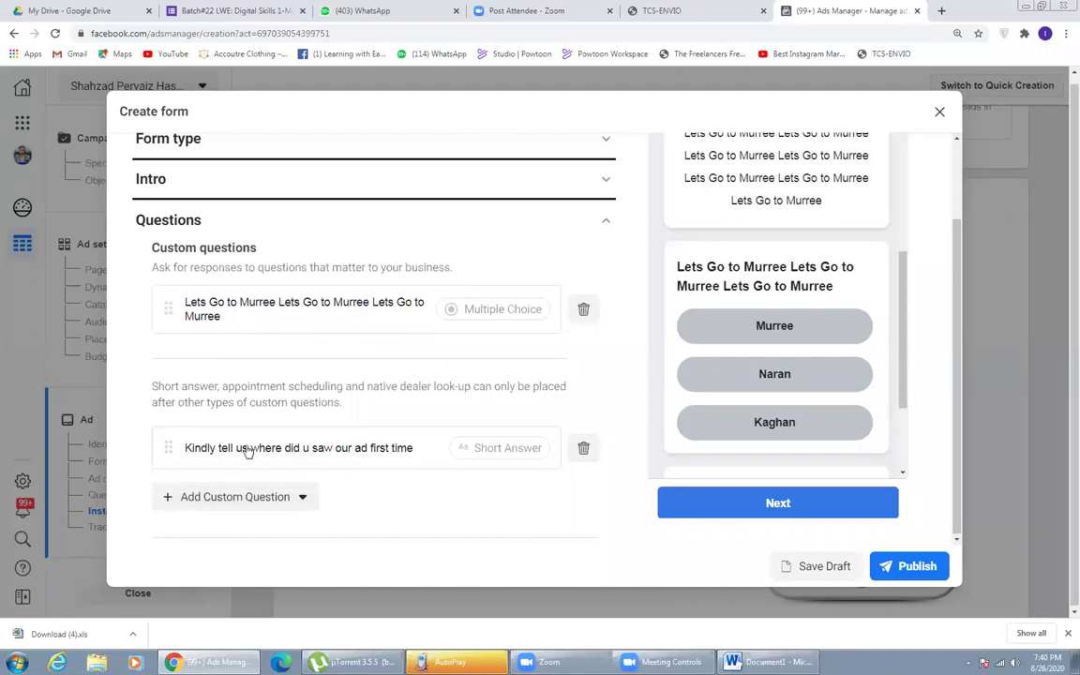
scroll(247, 451, "down", 1)
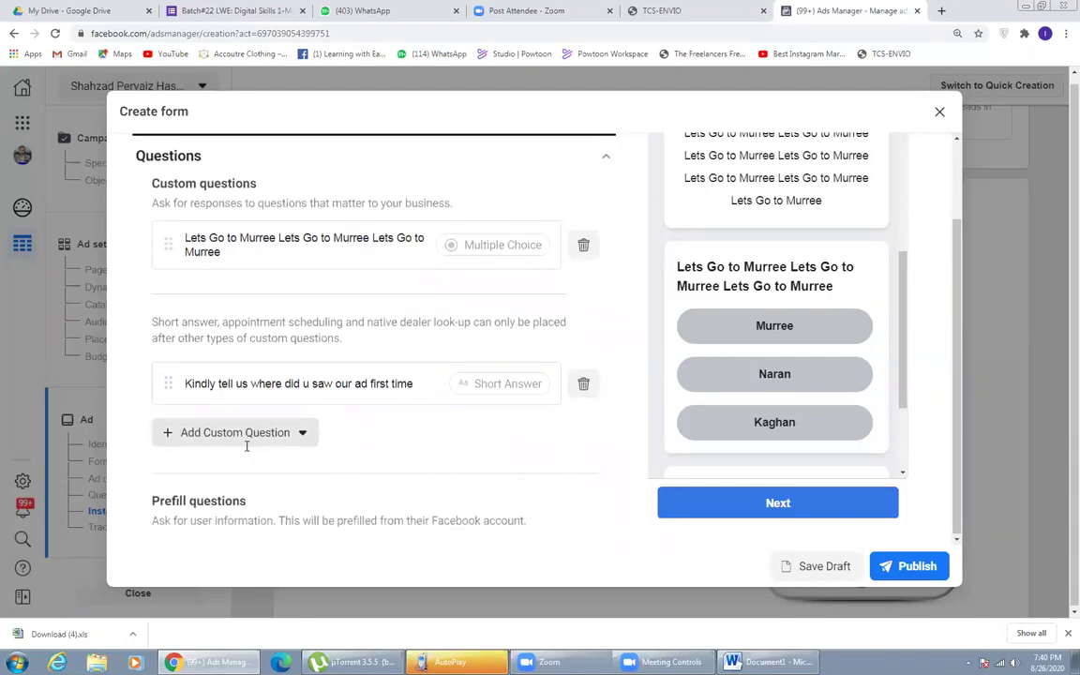
scroll(246, 447, "down", 2)
scroll(246, 447, "down", 5)
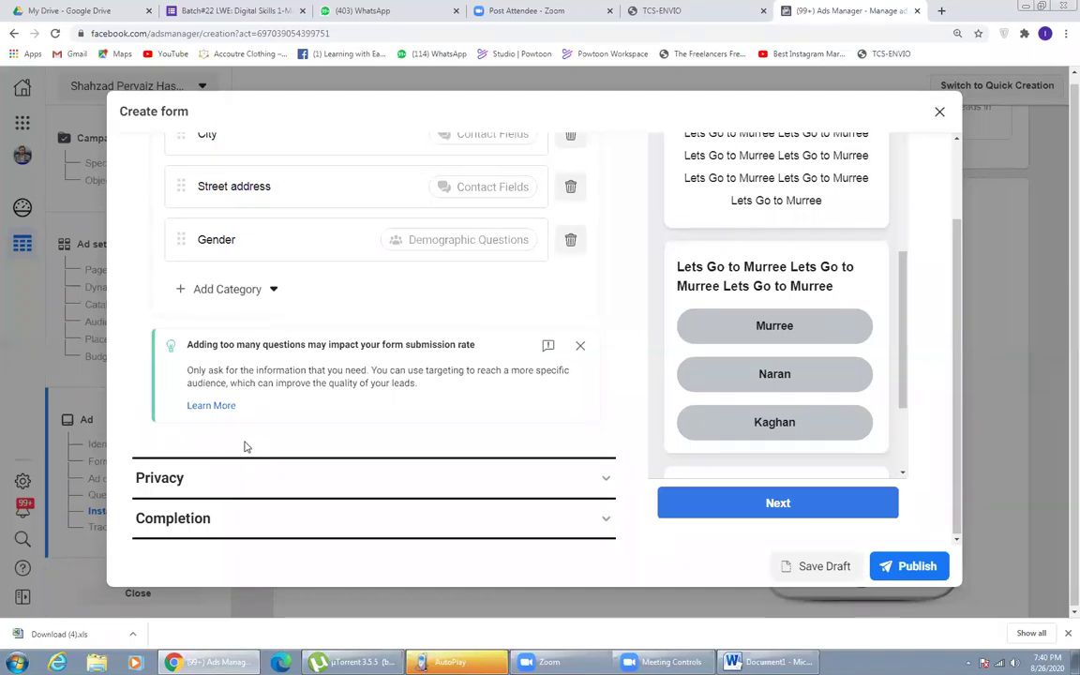
left_click(205, 477)
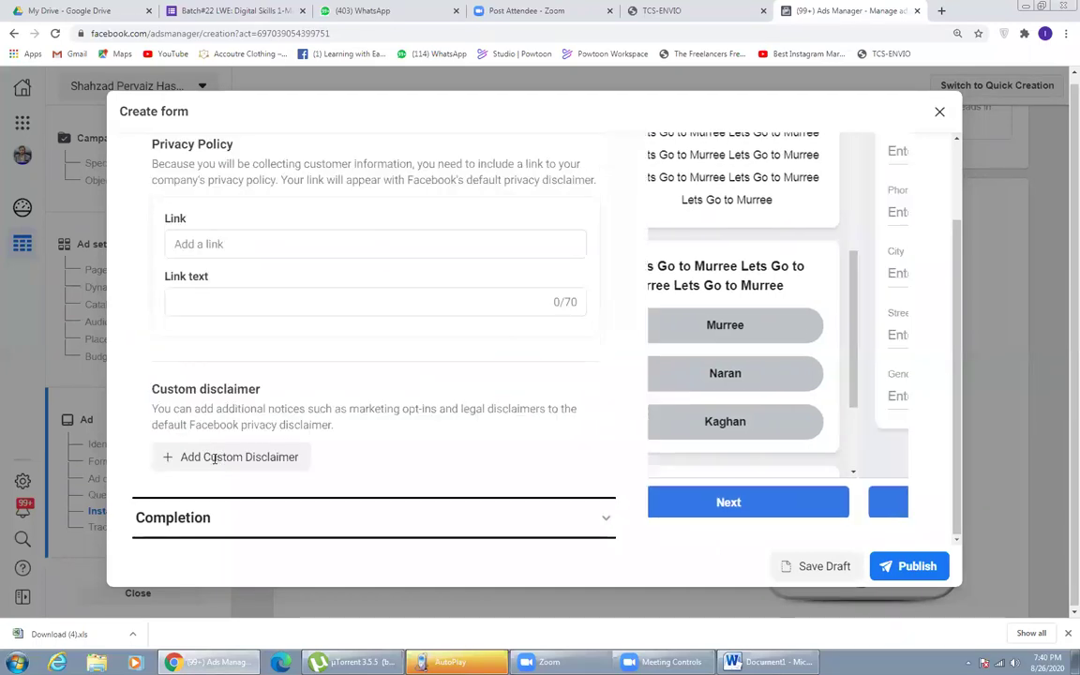
scroll(221, 383, "up", 2)
left_click(225, 375)
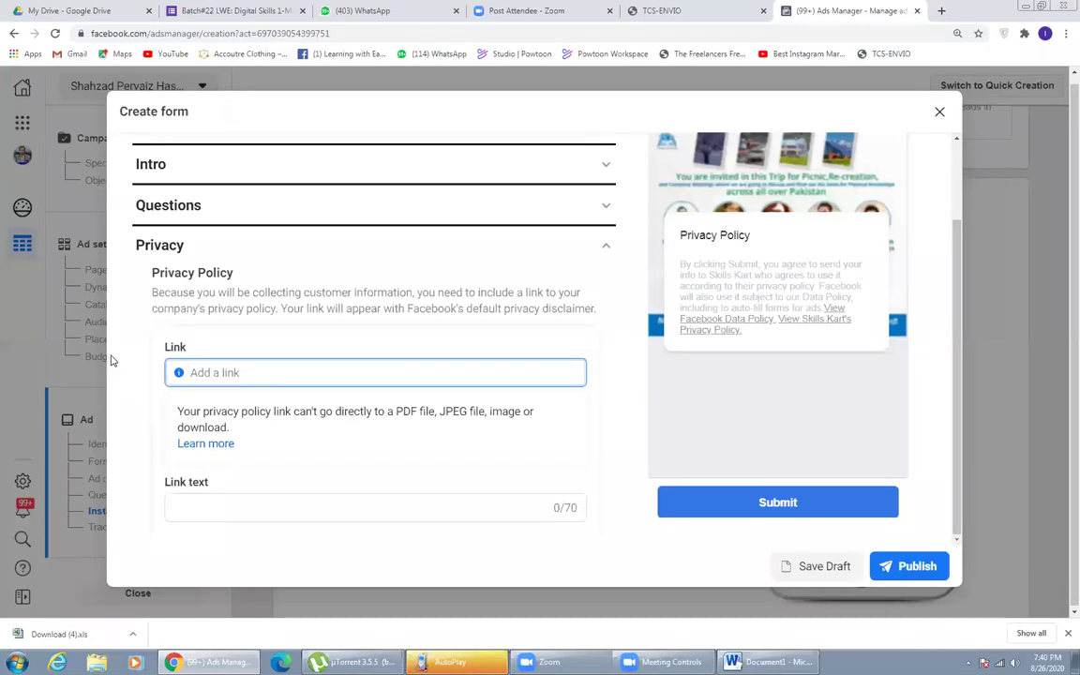
type("wwww")
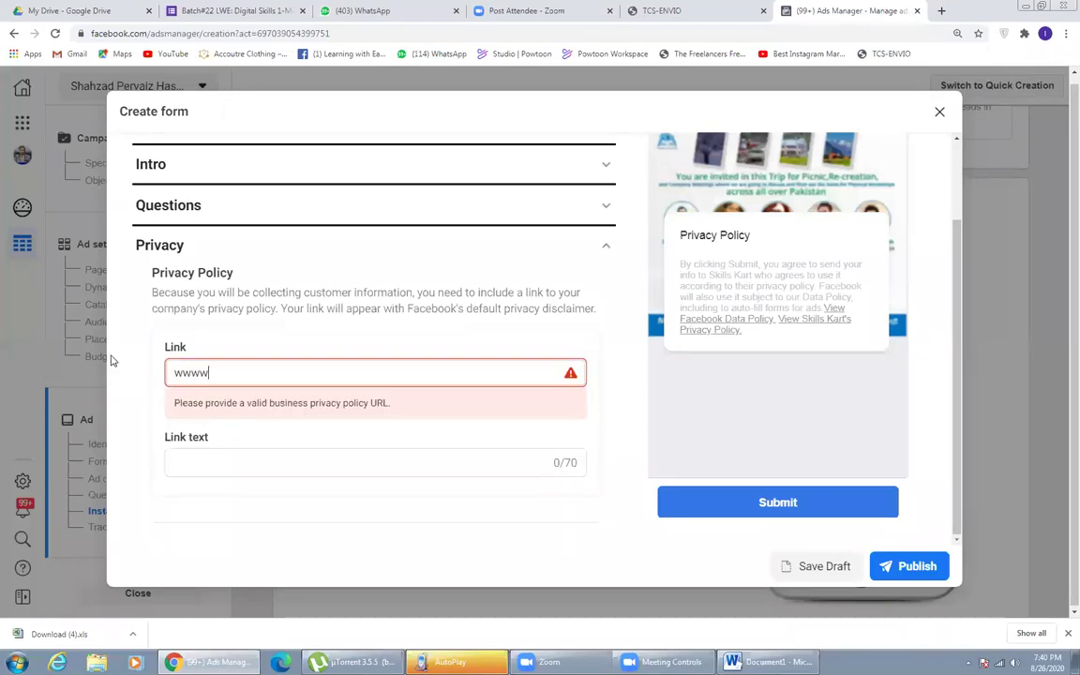
key("BackSpace")
type(".face")
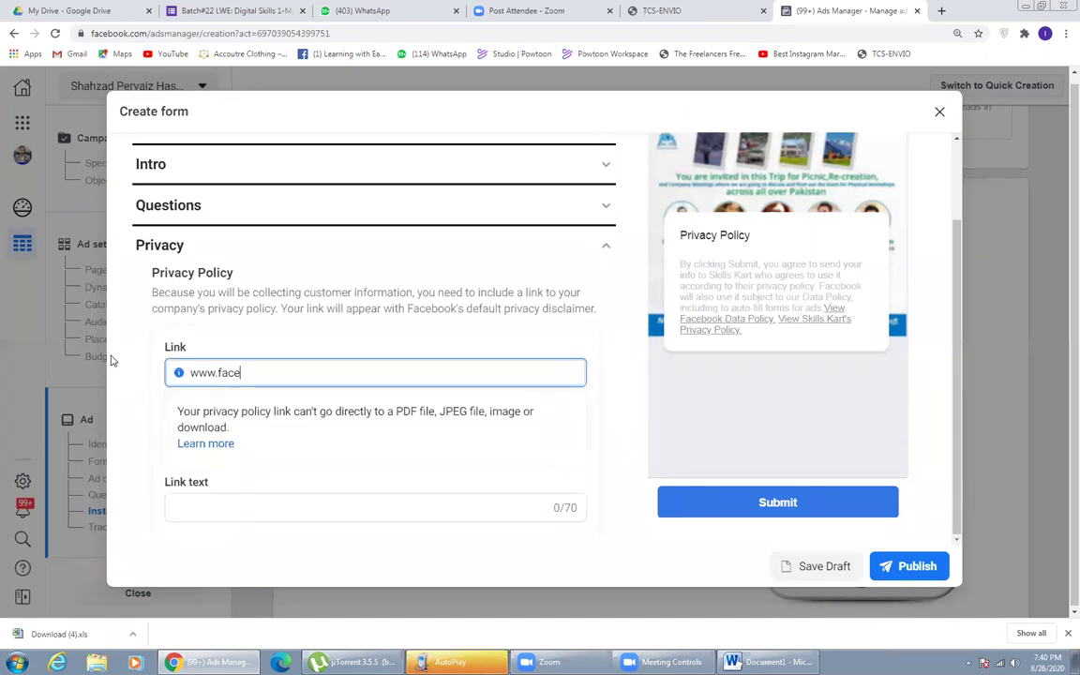
type("book.cp")
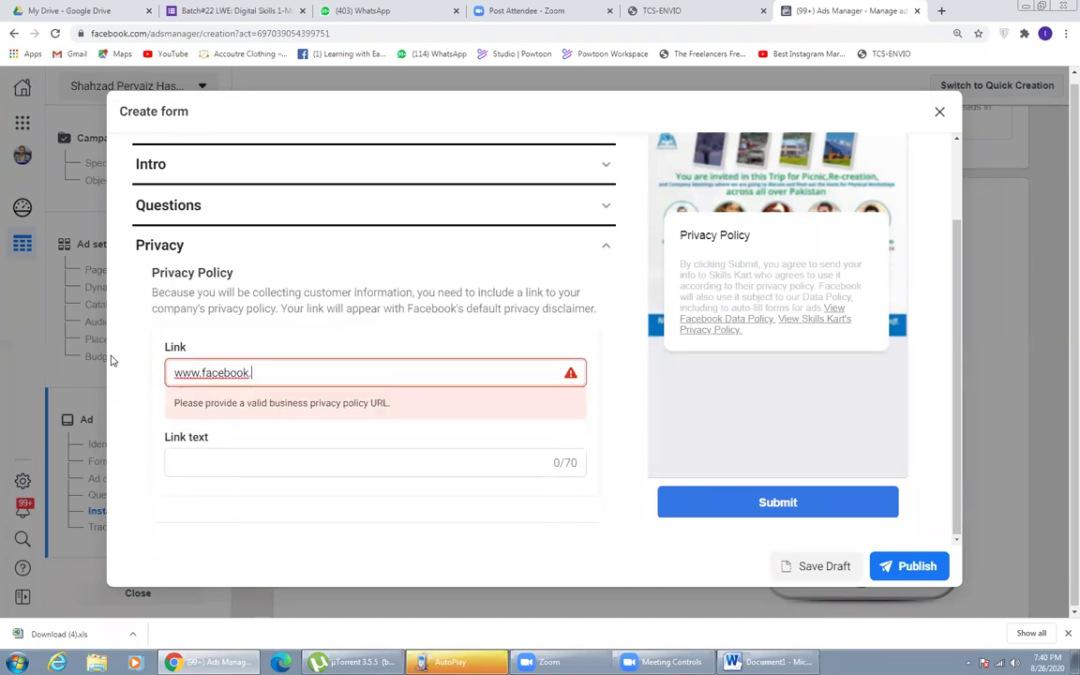
key("BackSpace")
type("m/")
key("BackSpace")
key("BackSpace")
type("om/learningwith")
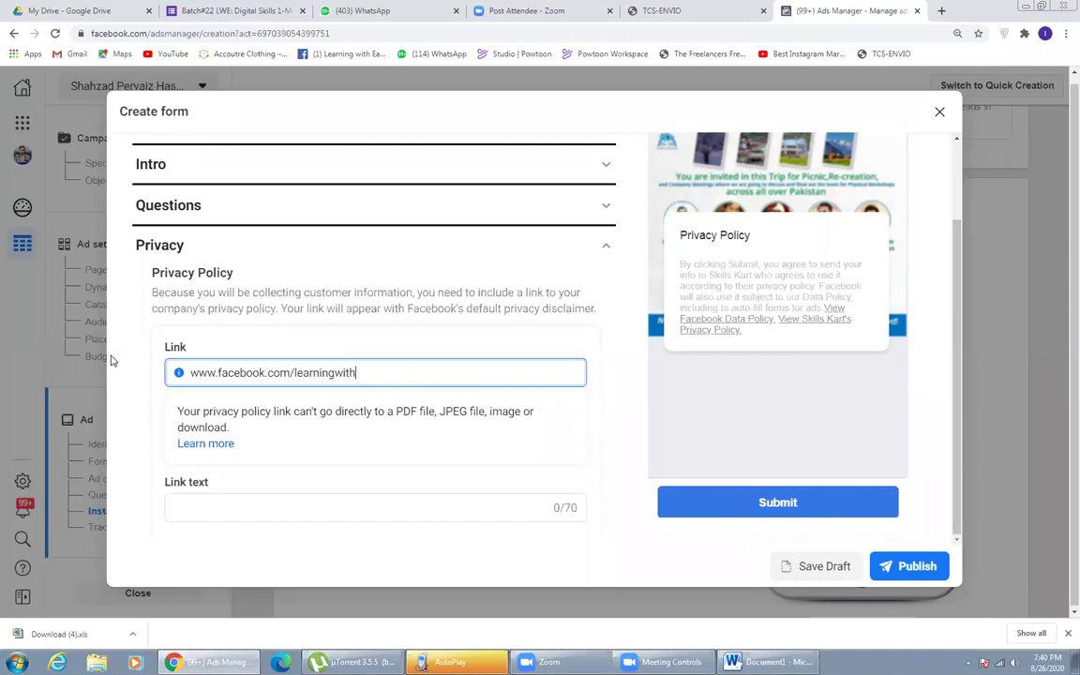
type("earning")
left_click(193, 422)
- Set the privacy link text to 'Lets Learn and Earn'
left_click(198, 426)
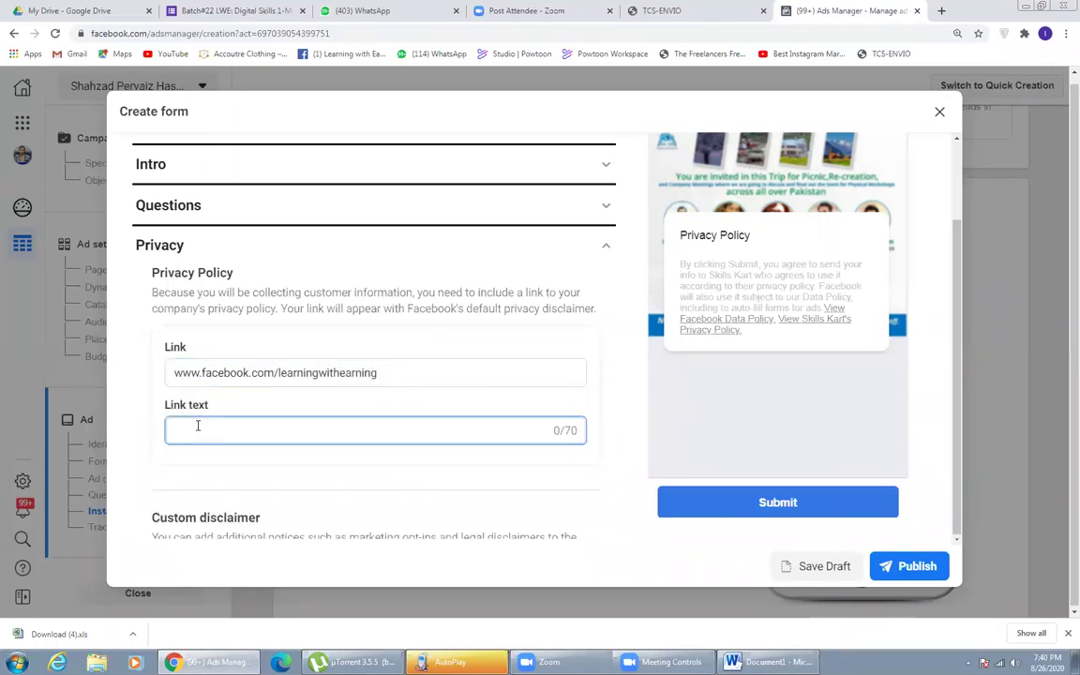
type("Lets Learn and Earn")
left_click(129, 413)
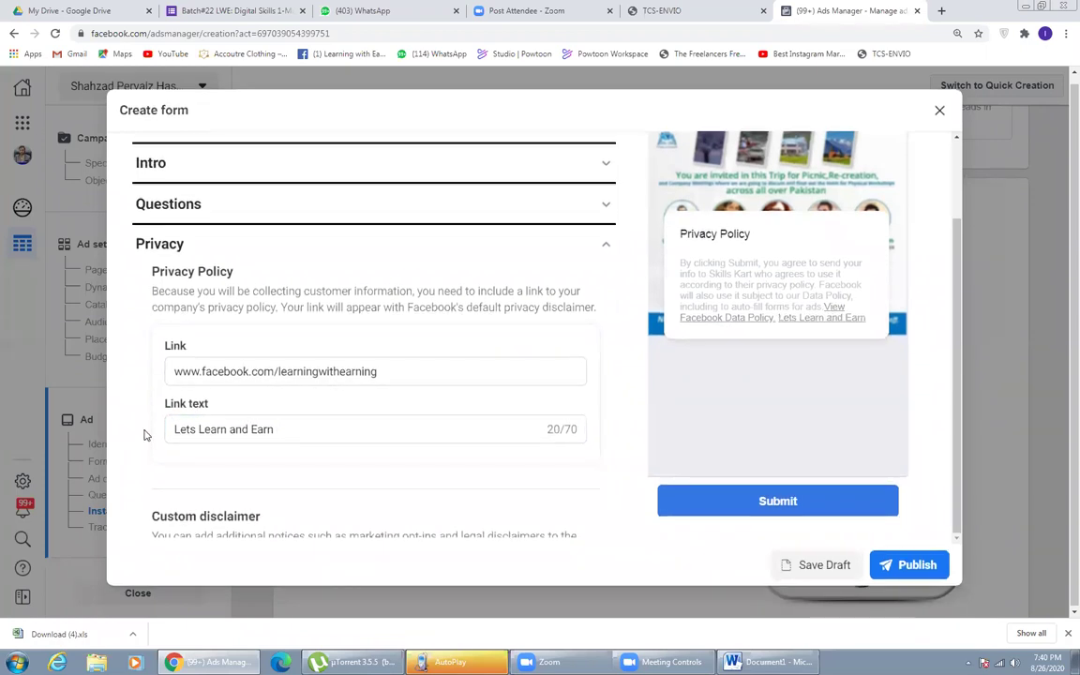
scroll(144, 434, "down", 3)
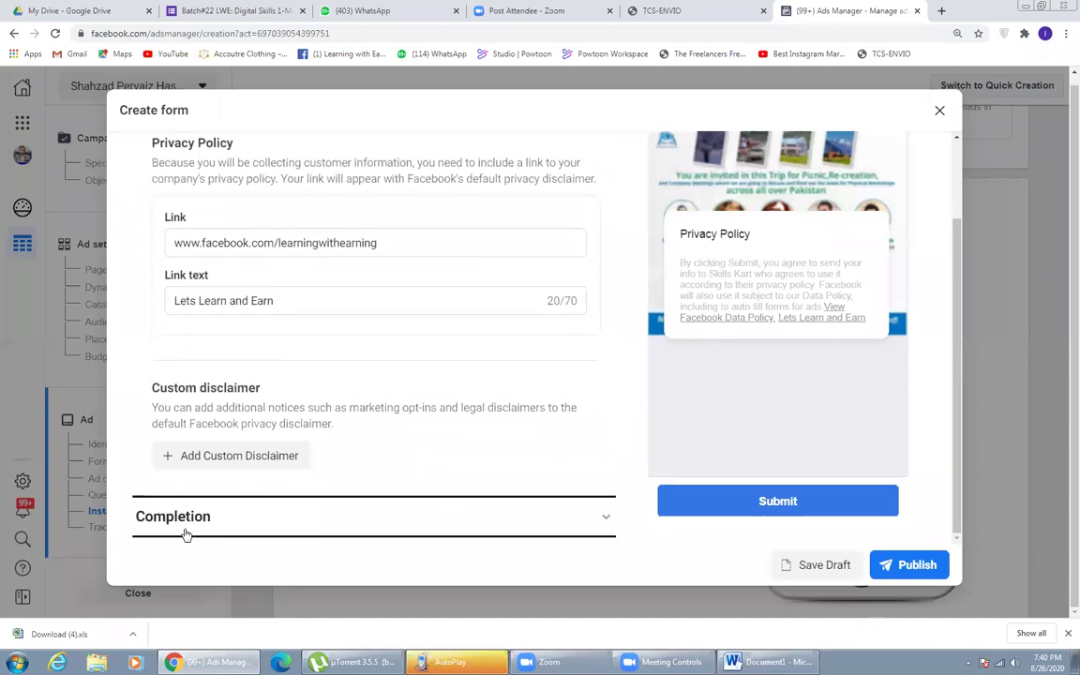
left_click(186, 531)
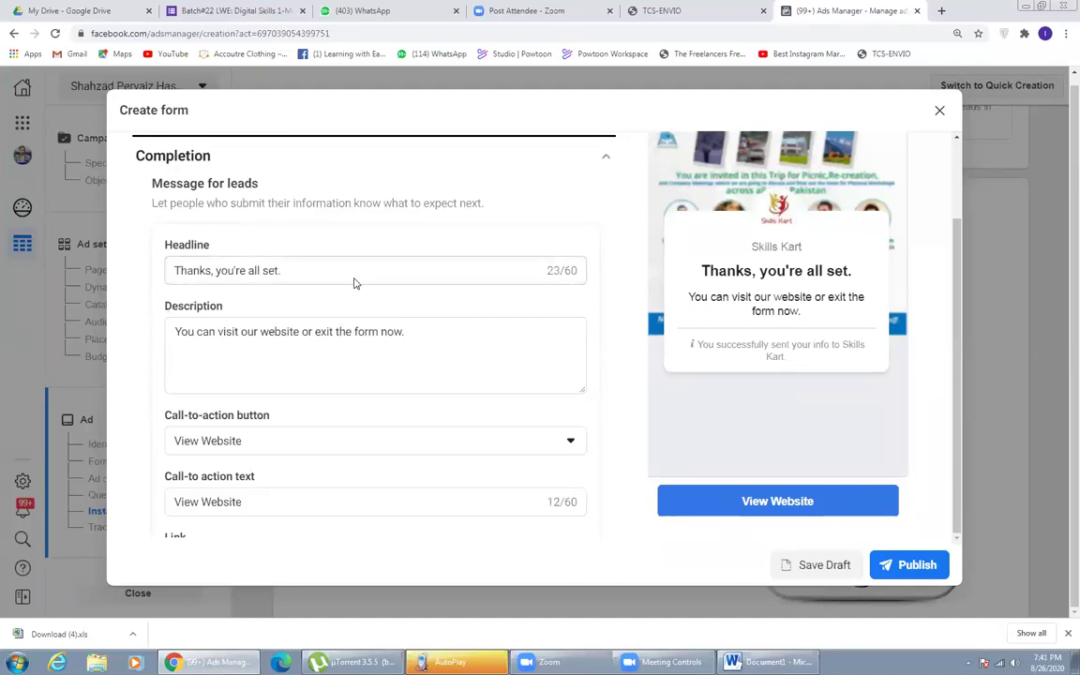
- Change the completion headline to 'Your order will be deliver in 2 days', fixing the misspelling
scroll(137, 268, "up", 1)
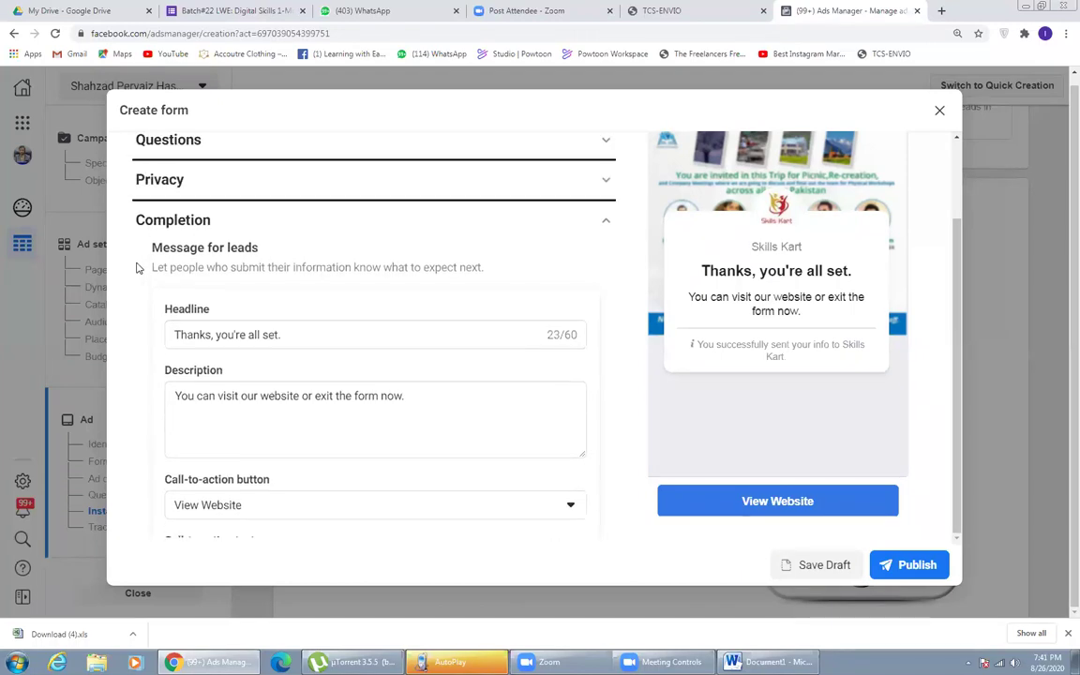
scroll(137, 268, "up", 1)
scroll(135, 270, "down", 2)
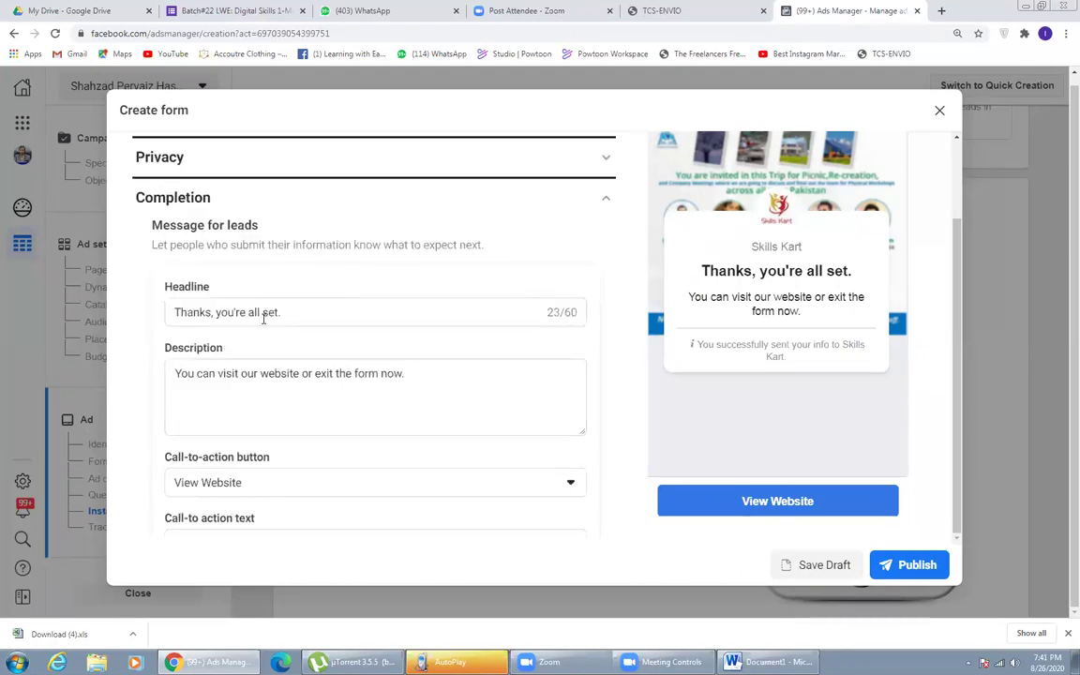
scroll(270, 349, "down", 2)
scroll(259, 319, "up", 2)
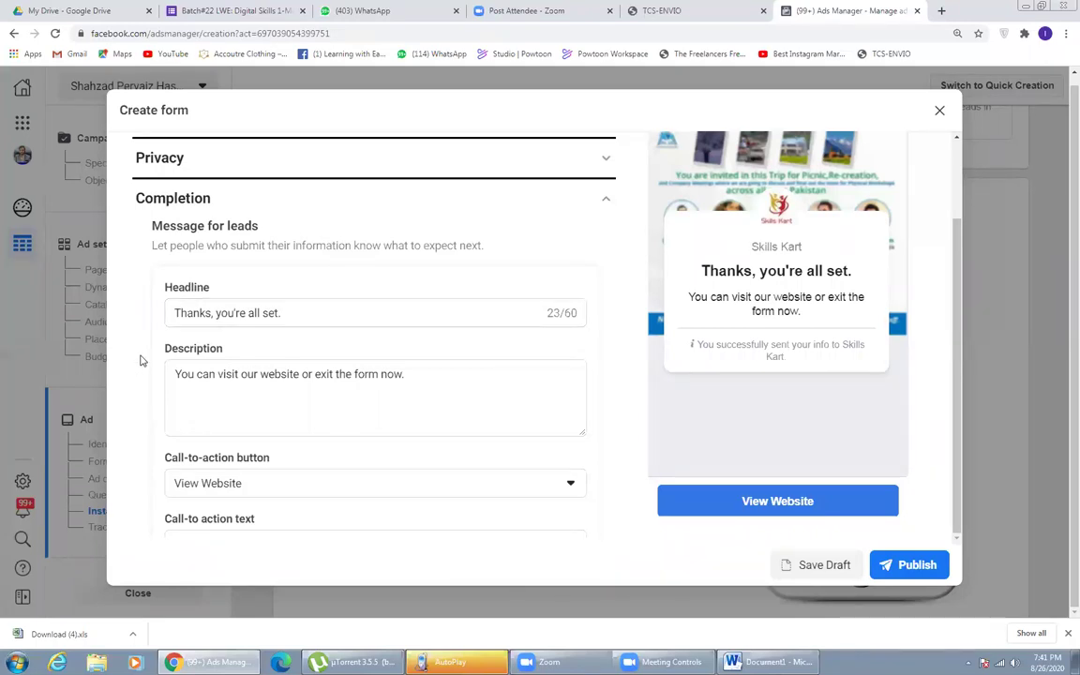
left_click(310, 316)
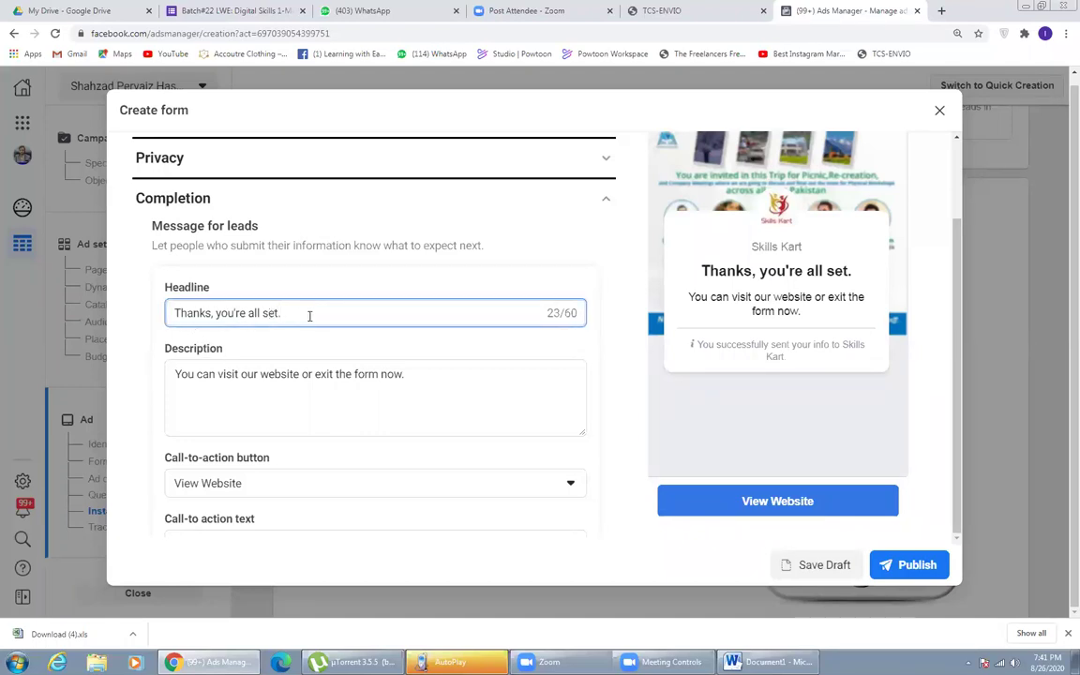
type("Your order wi")
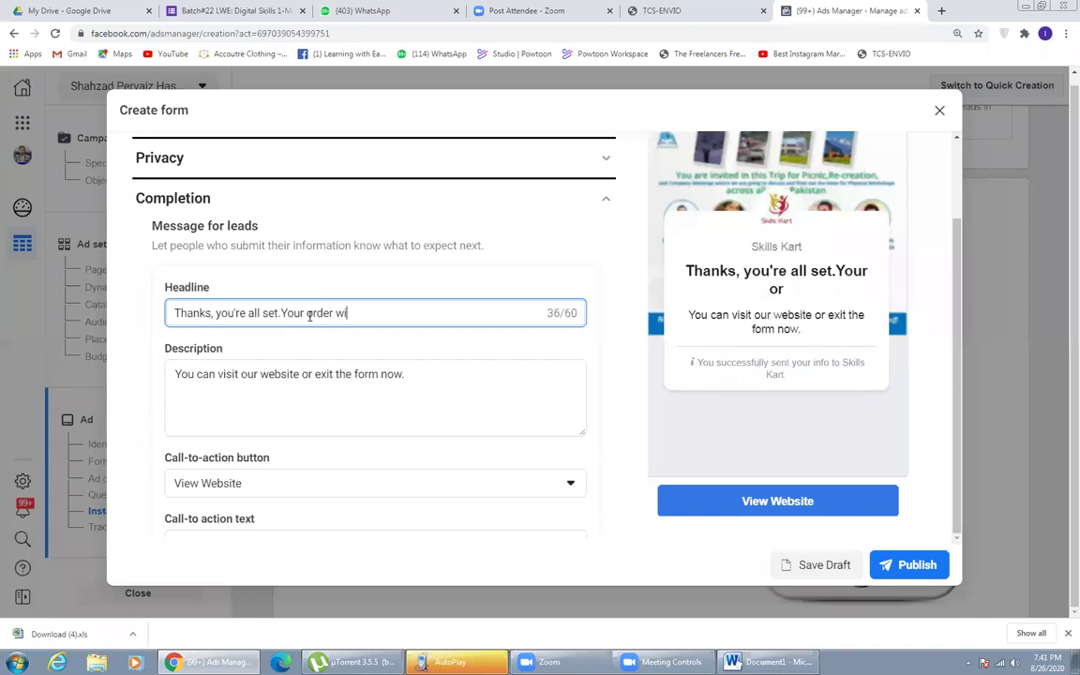
type("ll be dldiever in next 2")
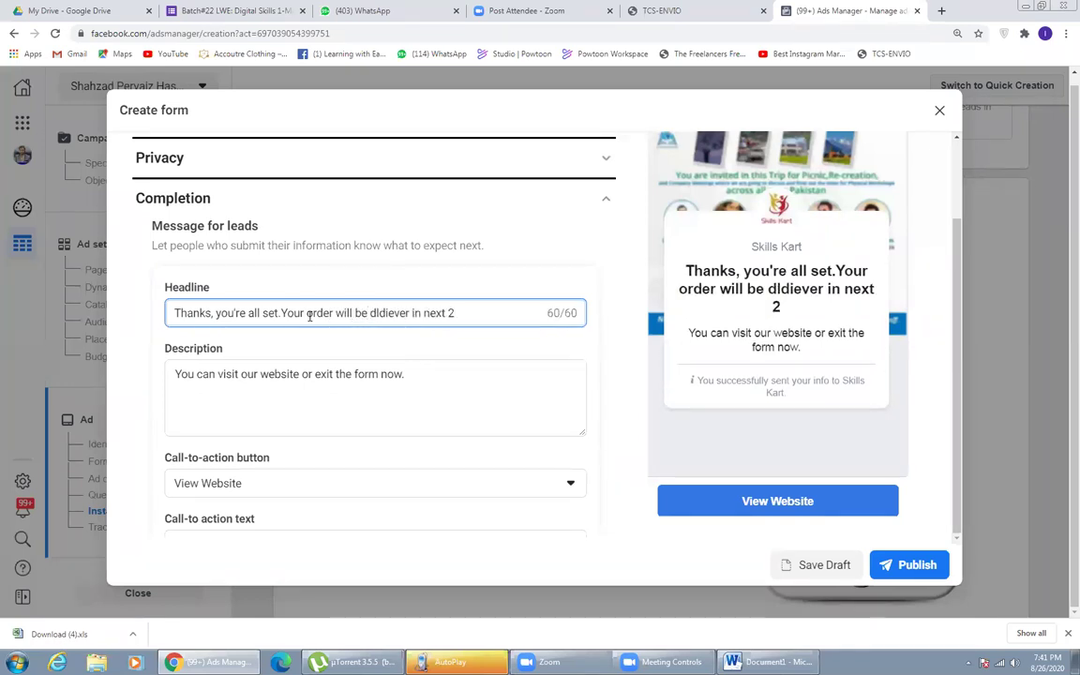
right_click(382, 312)
left_click(382, 312)
key("BackSpace")
right_click(400, 315)
left_click(416, 325)
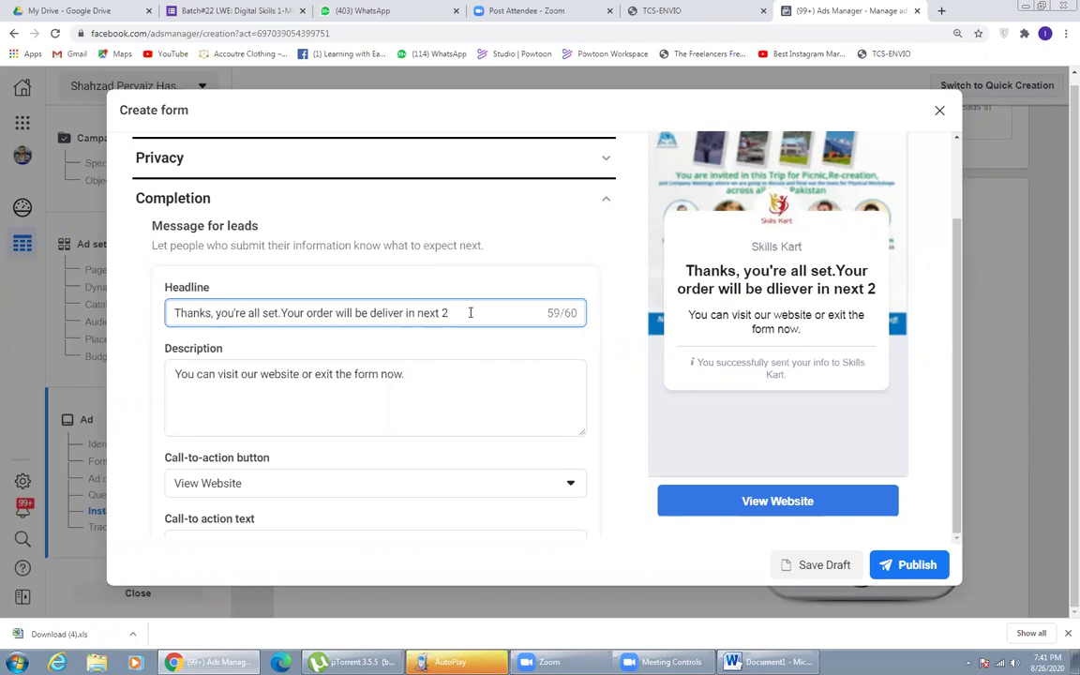
key("BackSpace")
key("BackSpace")
key("BackSpace")
key("BackSpace")
key("BackSpace")
key("BackSpace")
key("BackSpace")
key("BackSpace")
type("n 2 days")
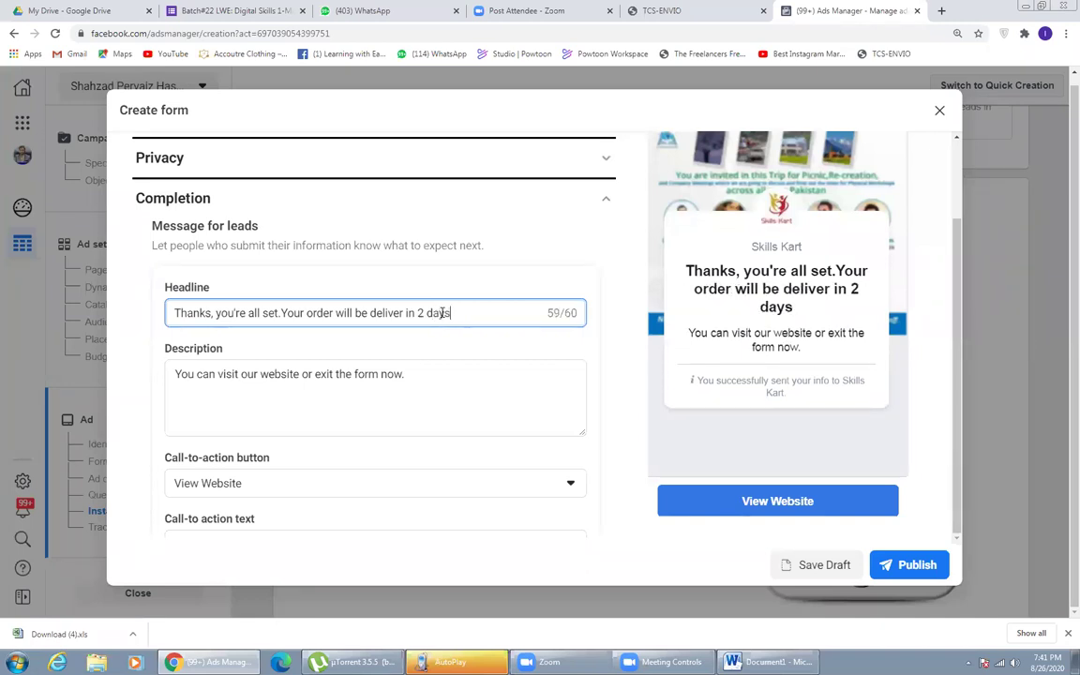
left_click(423, 388)
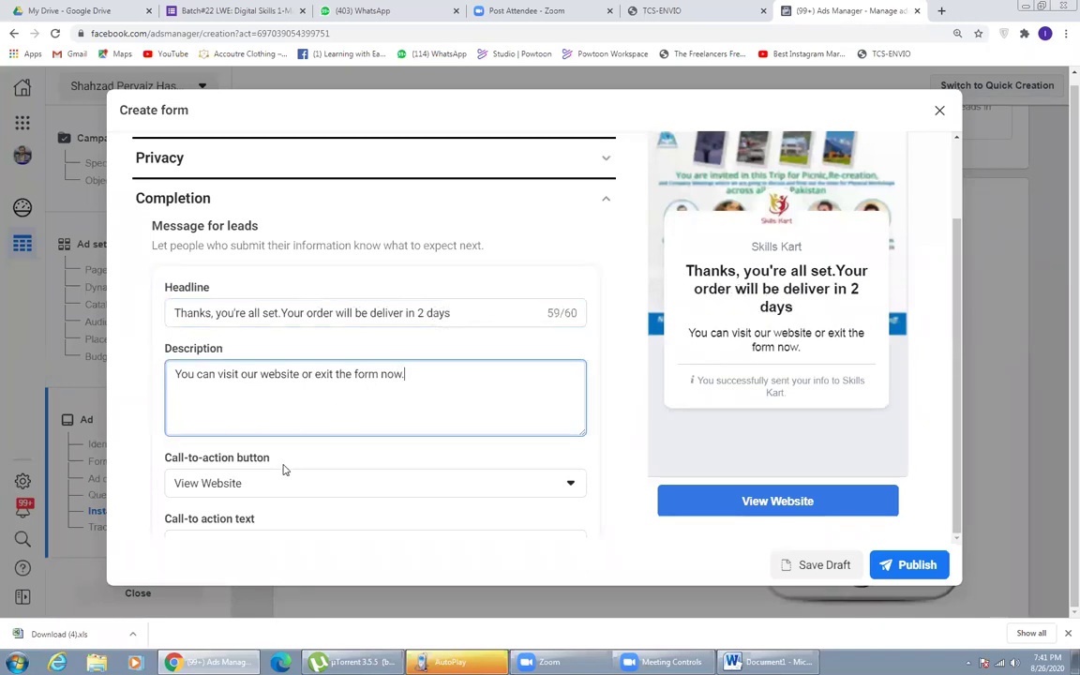
- Switch the call-to-action button to Call Business
scroll(207, 476, "down", 2)
left_click(211, 355)
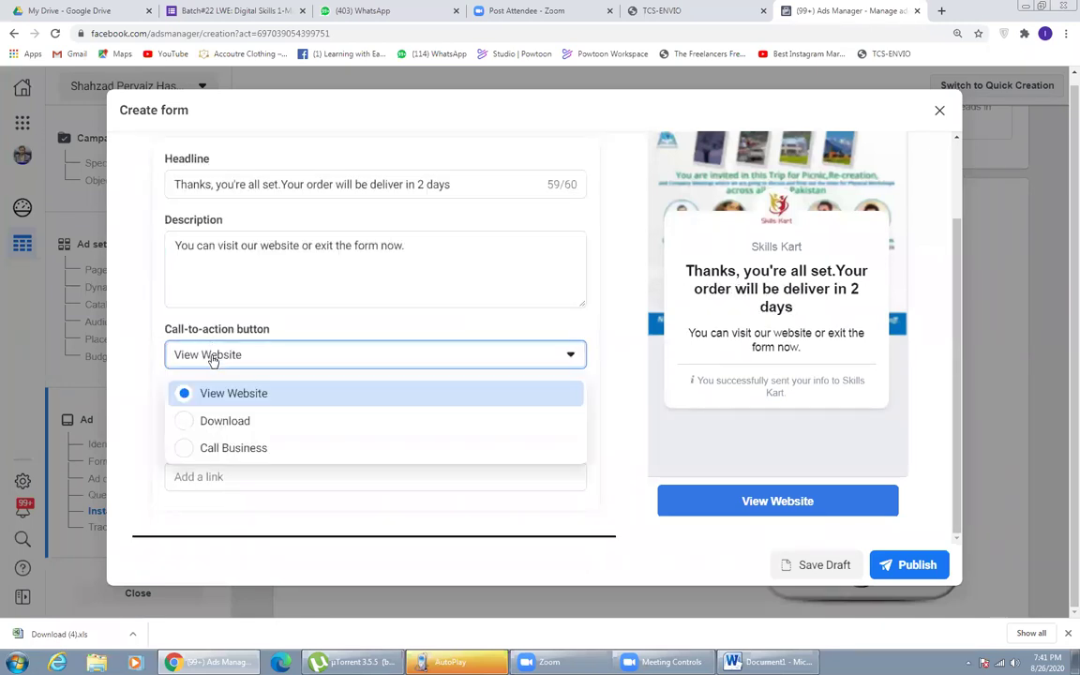
left_click(191, 448)
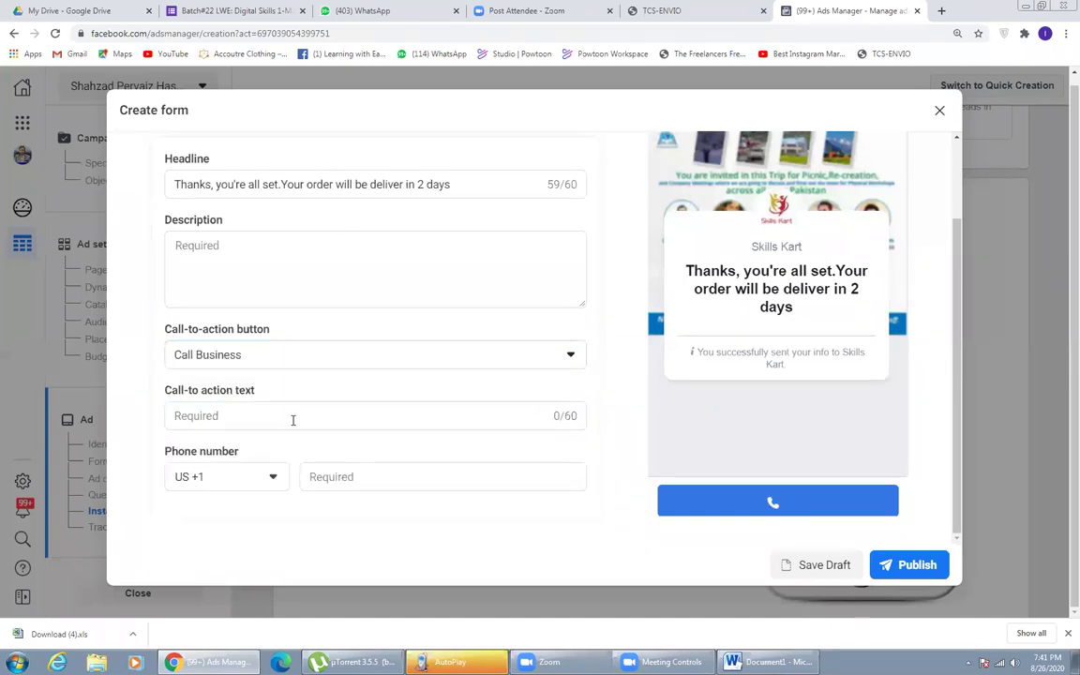
- Set the Call Business country code to Pakistan +92 and enter the business phone number
left_click(249, 483)
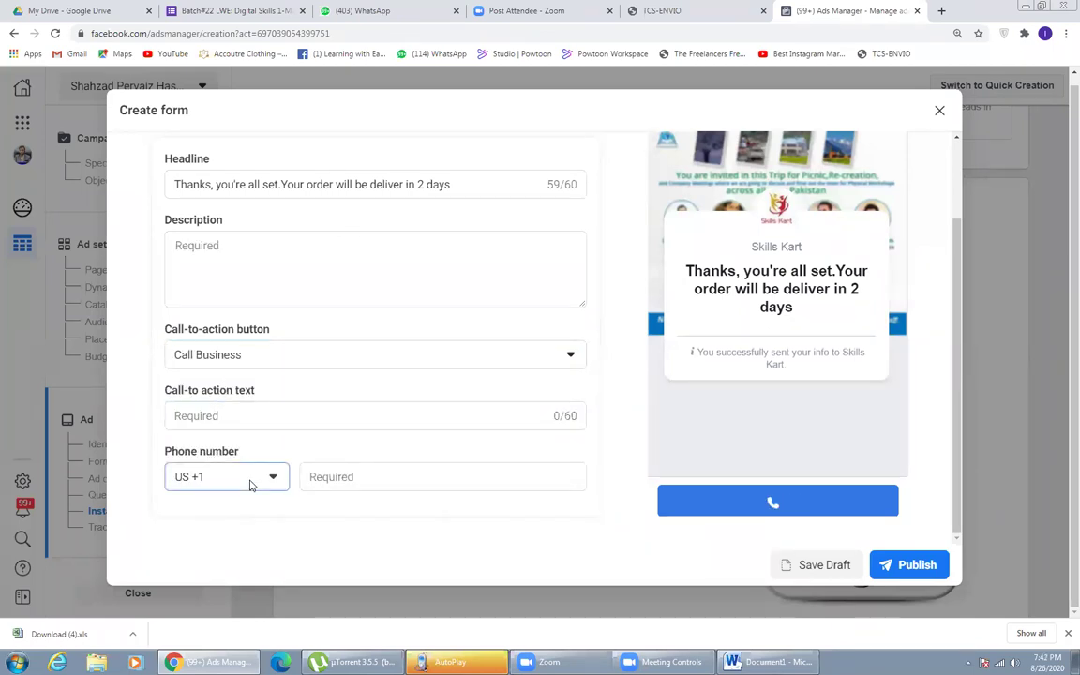
type("pak")
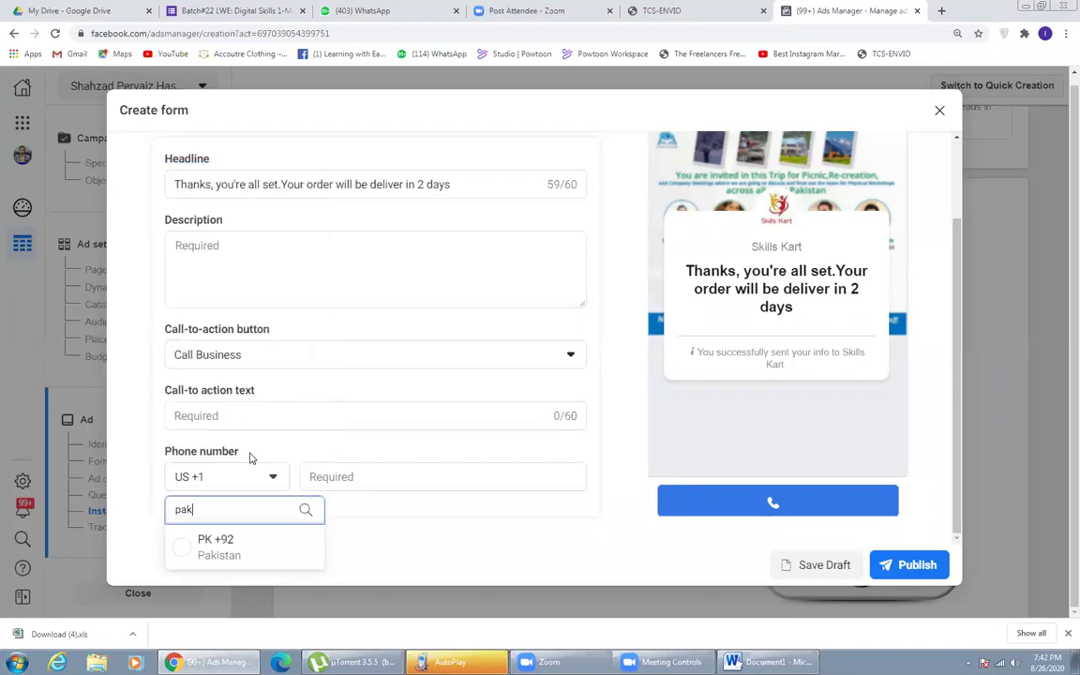
left_click(208, 543)
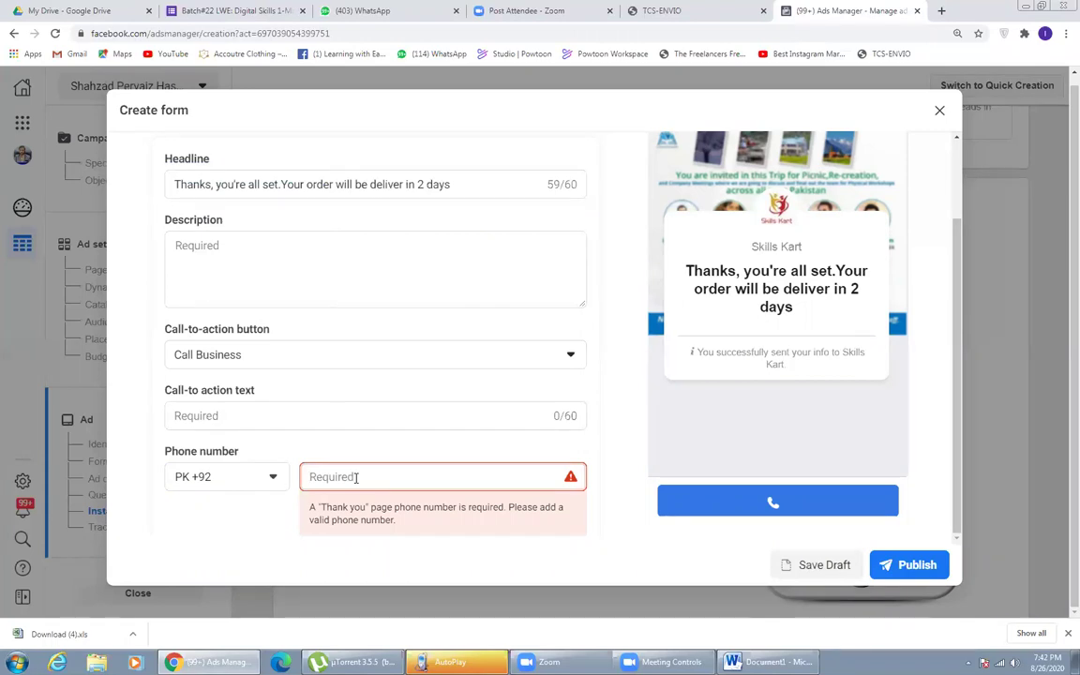
left_click(356, 478)
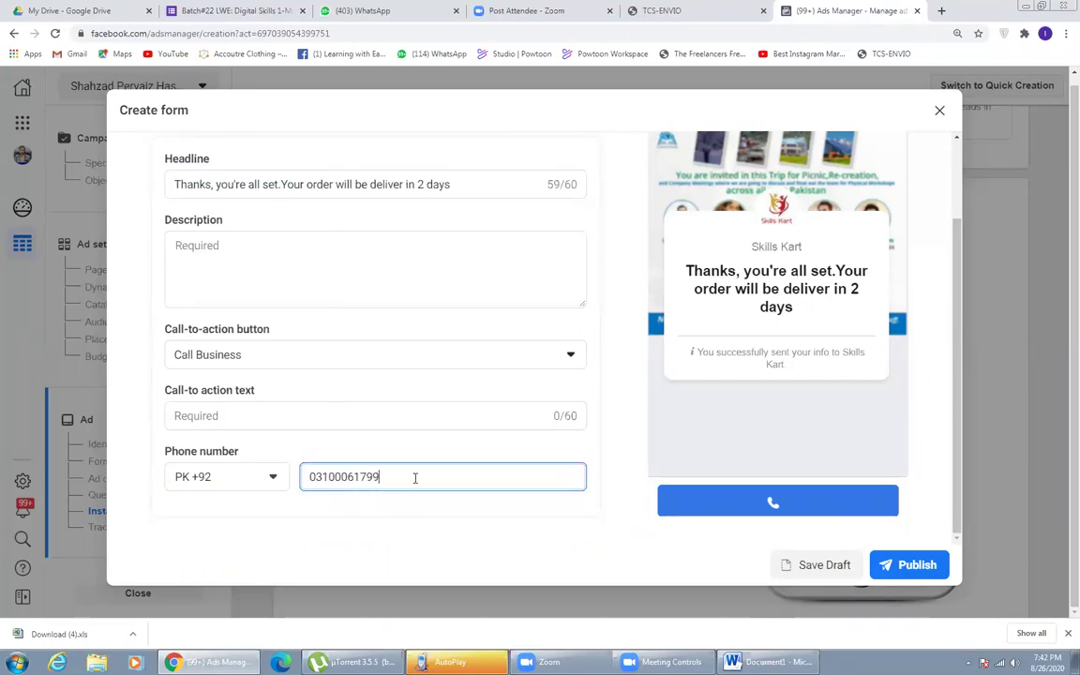
left_click(614, 451)
- Set the button text to 'Call us Now!', save the draft and attempt to publish
left_click(240, 422)
type("Call u")
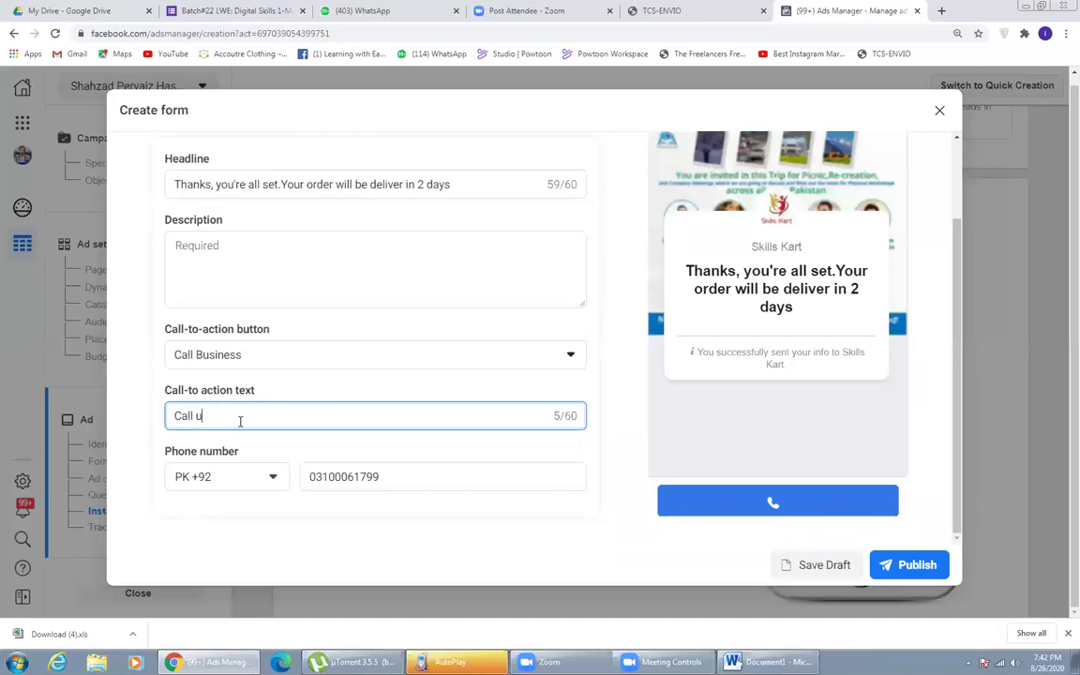
type("s Now!")
left_click(574, 518)
scroll(576, 513, "down", 1)
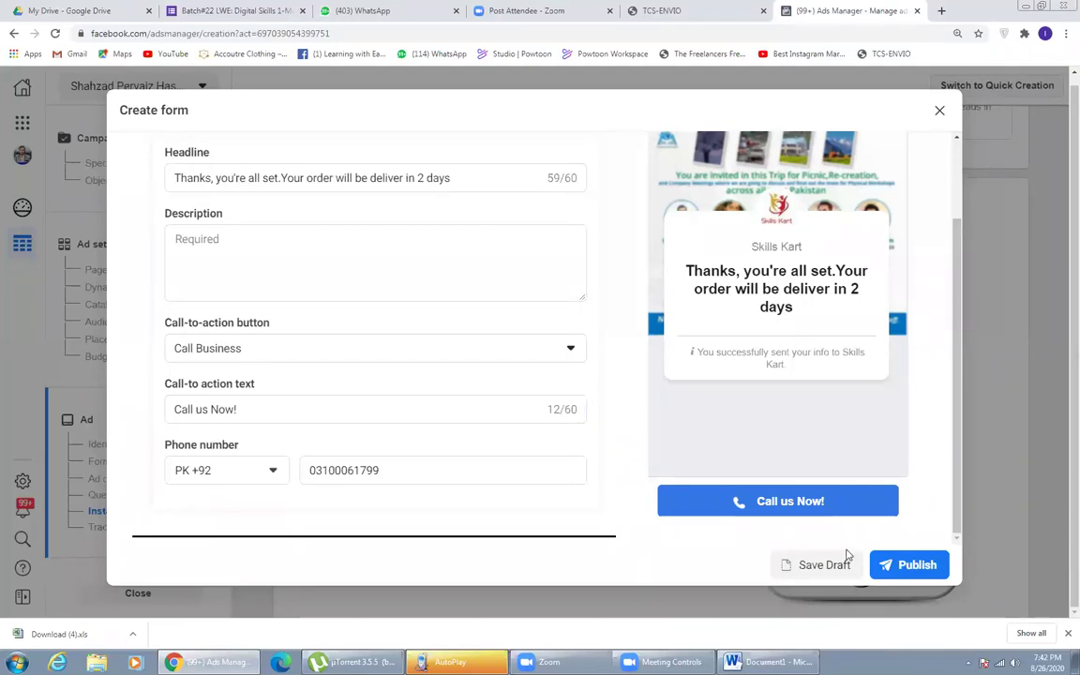
left_click(813, 567)
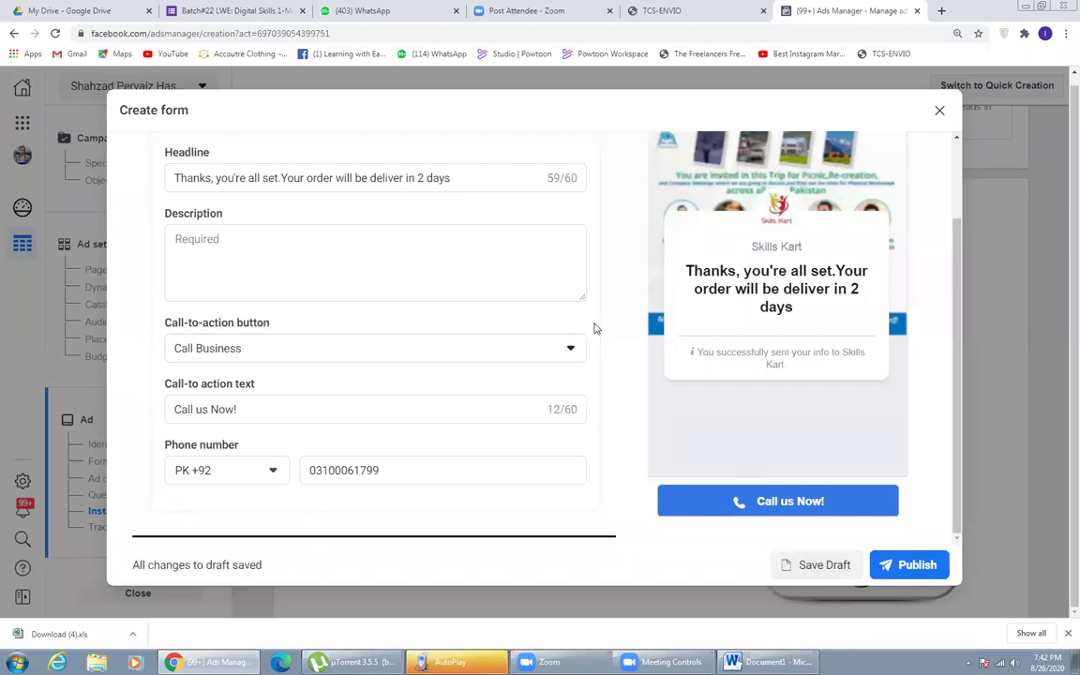
scroll(596, 326, "up", 3)
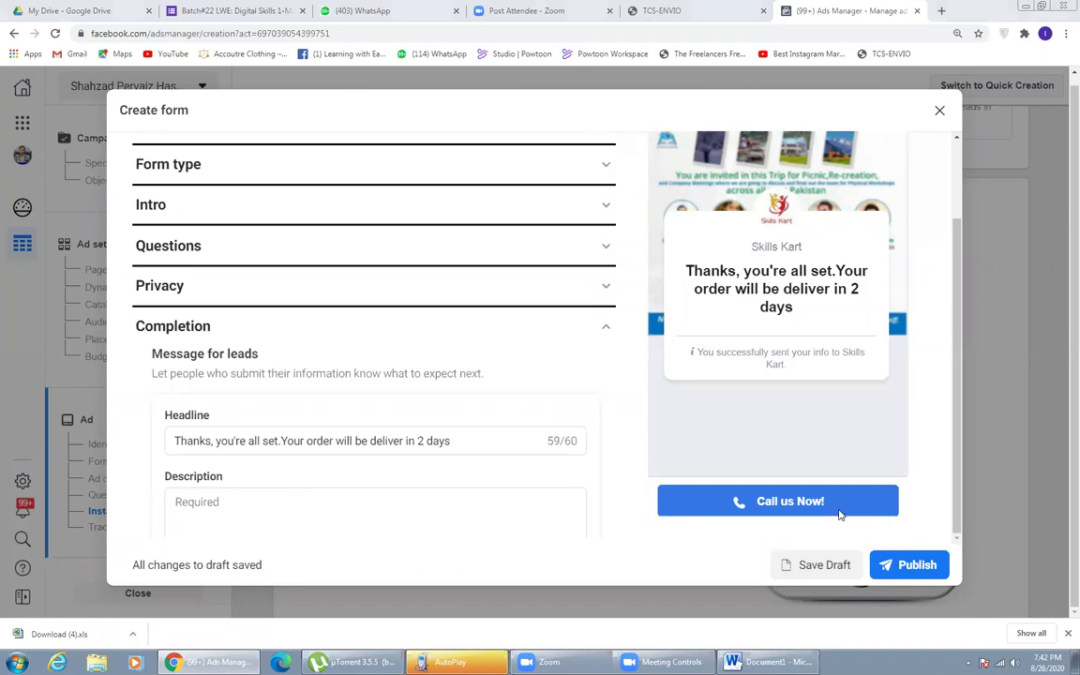
left_click(886, 566)
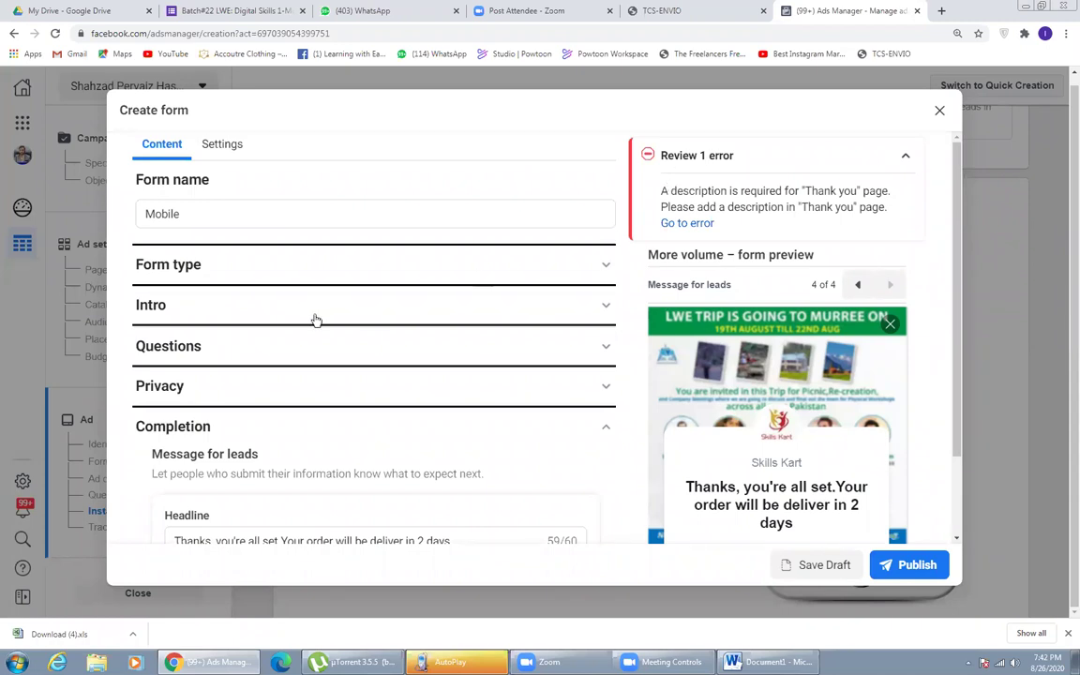
- Paste the headline sentence as the thank-you description and close the form editor
scroll(313, 319, "down", 3)
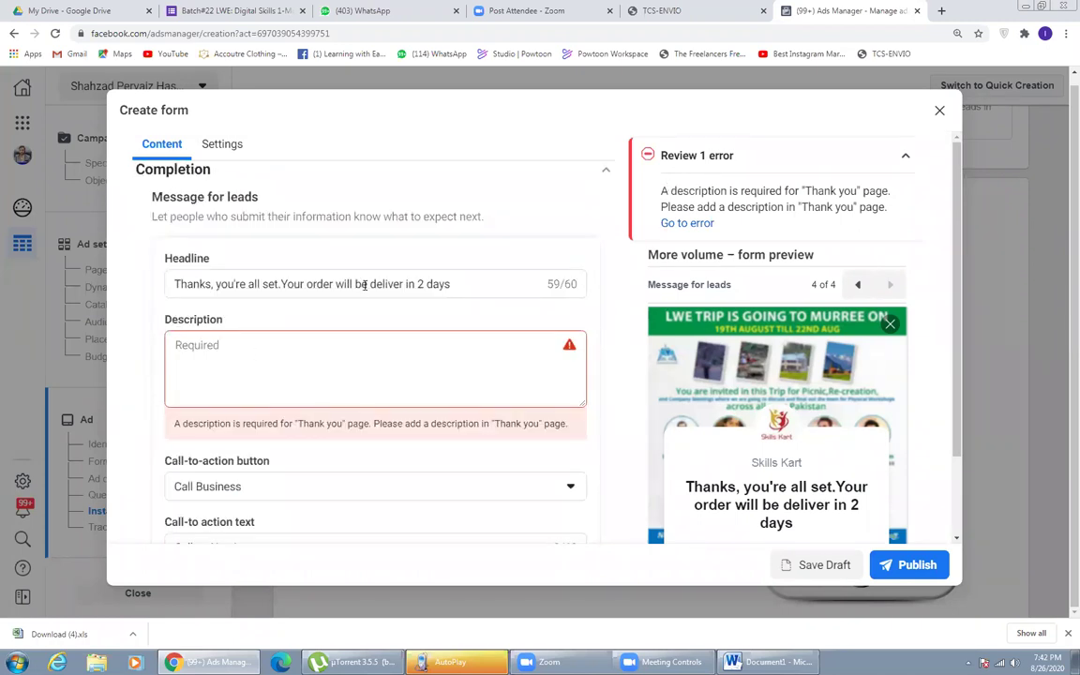
left_click(514, 372)
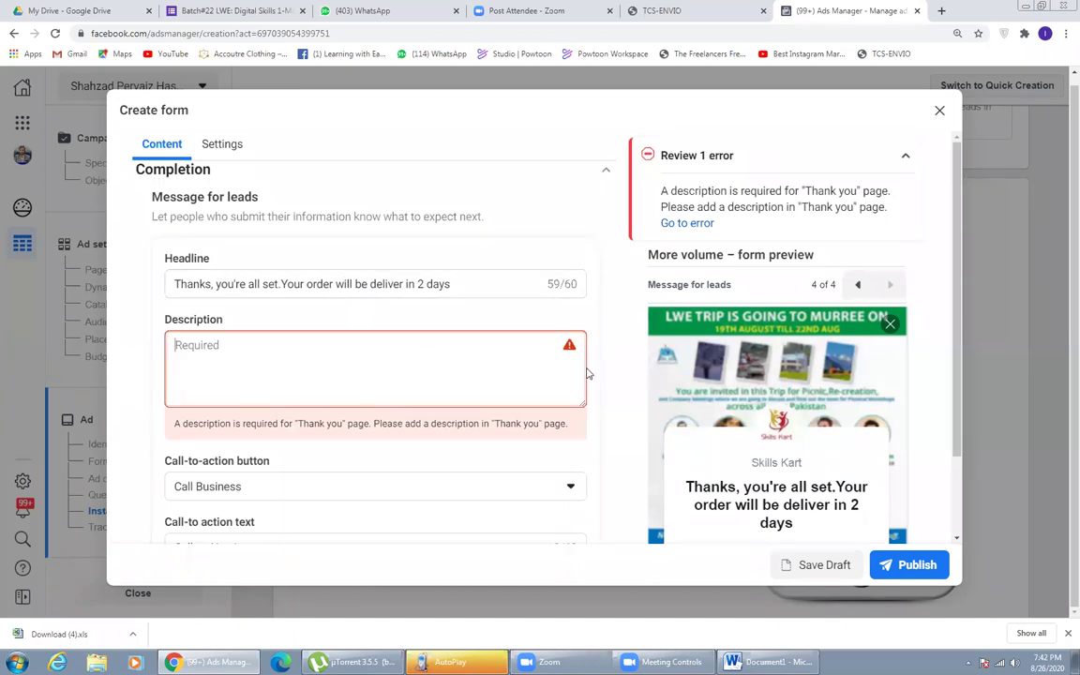
type("Thanks, you're all set.Your order will be deliver in 2 days")
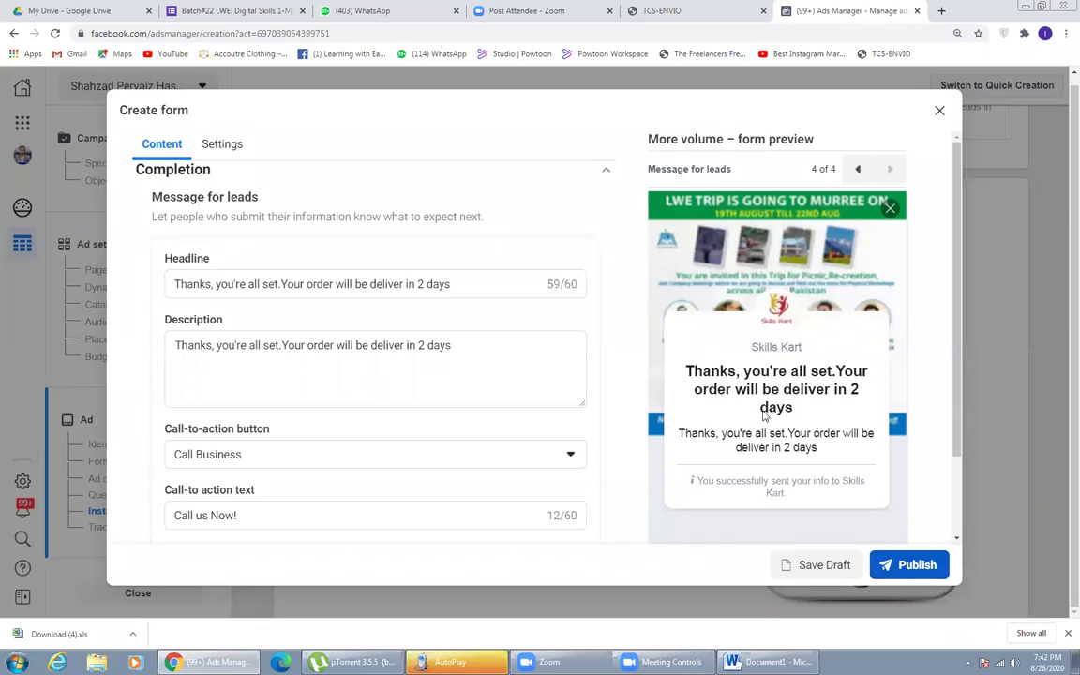
key("Escape")
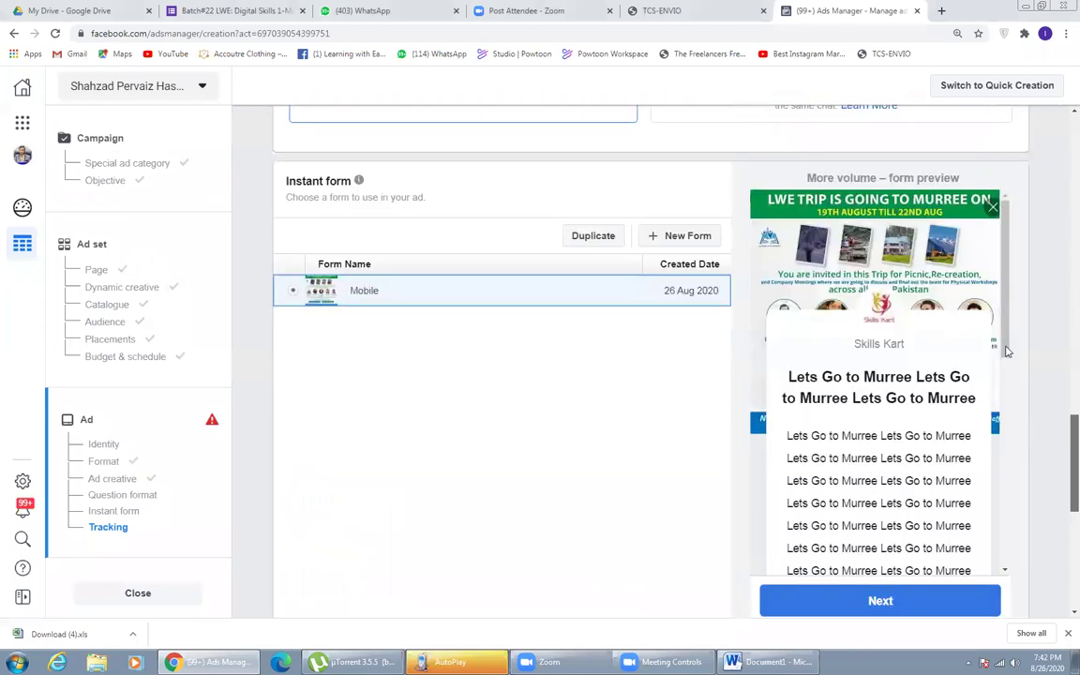
- Scroll through the Mobile form preview, pick Murree as a test answer, and advance to contact information
scroll(1008, 441, "down", 4)
scroll(1025, 365, "up", 3)
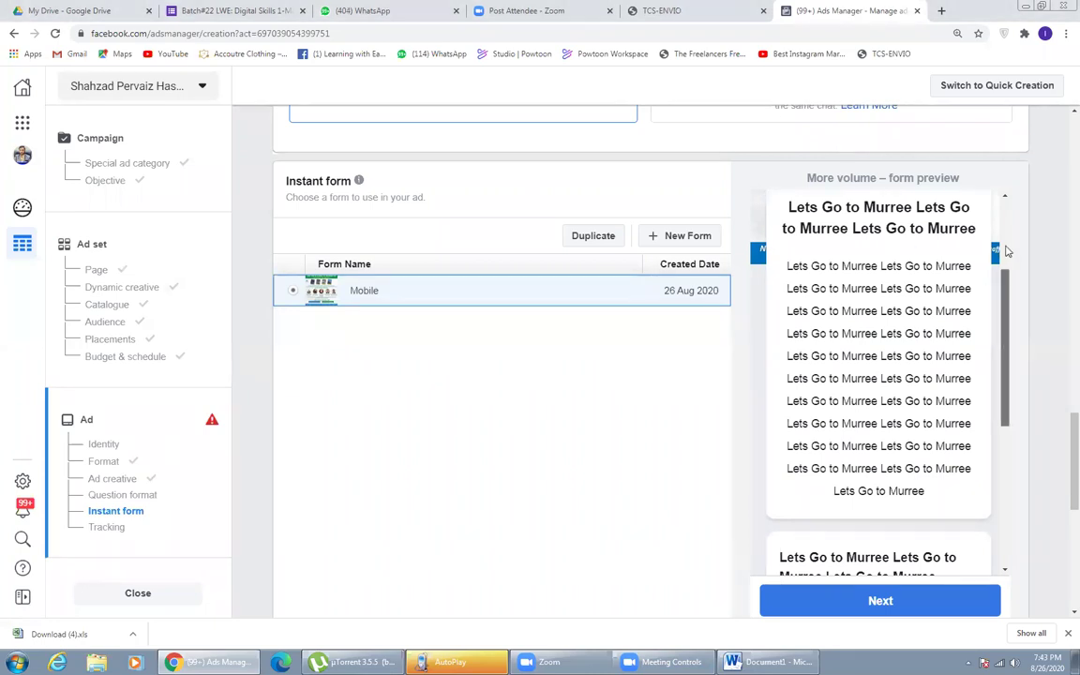
scroll(1008, 251, "up", 1)
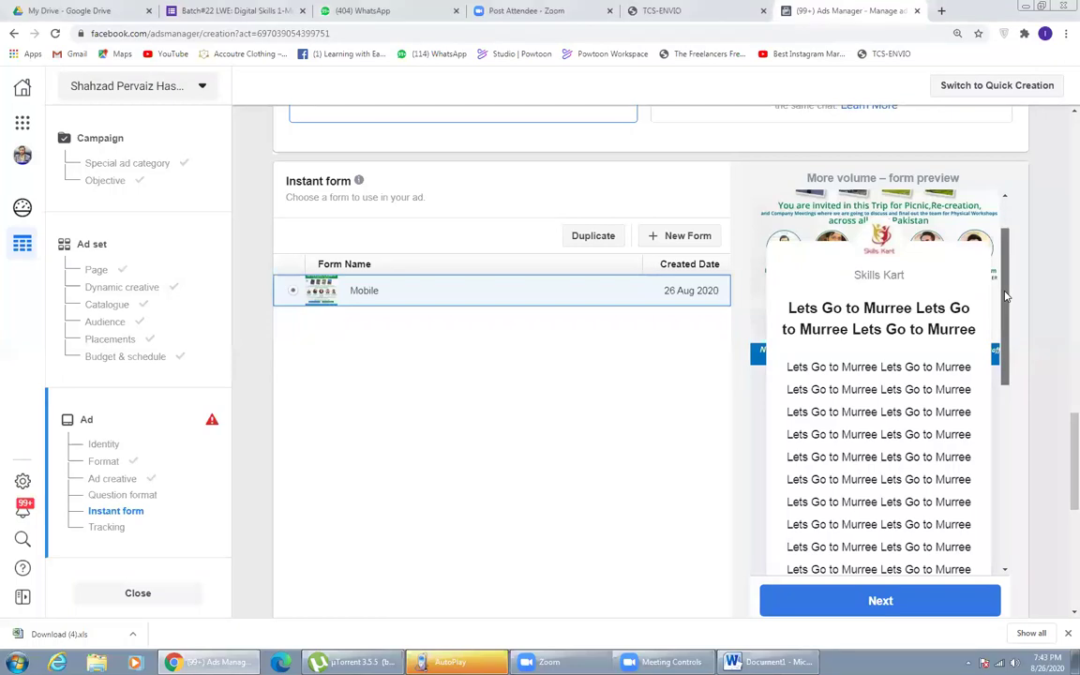
left_click_drag(1006, 305, 1001, 465)
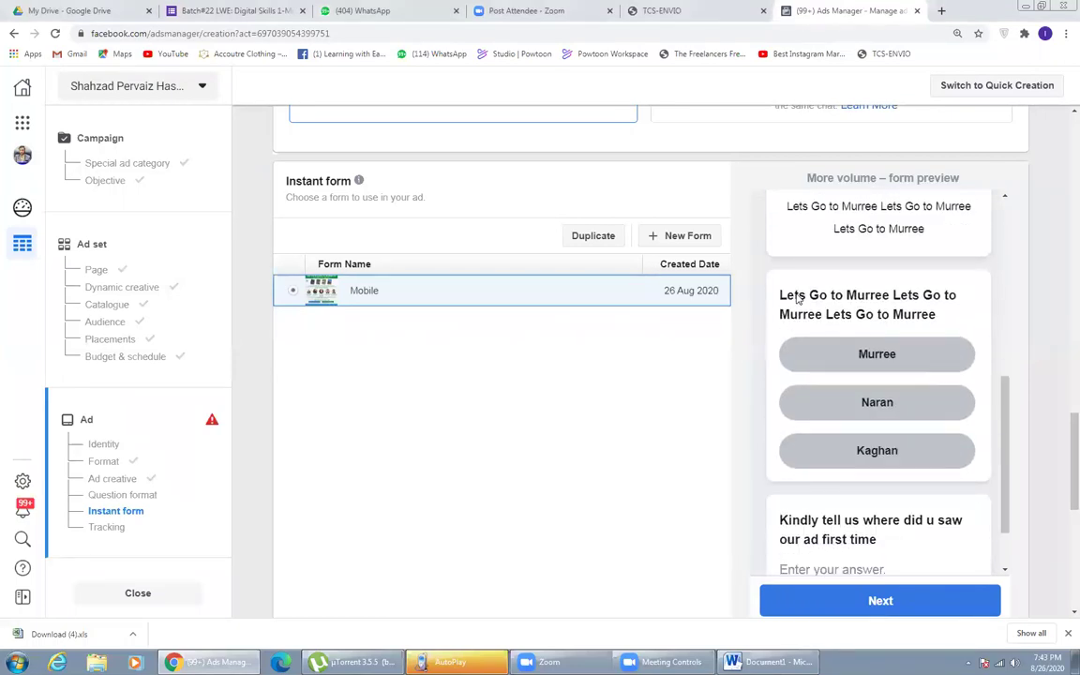
left_click(865, 354)
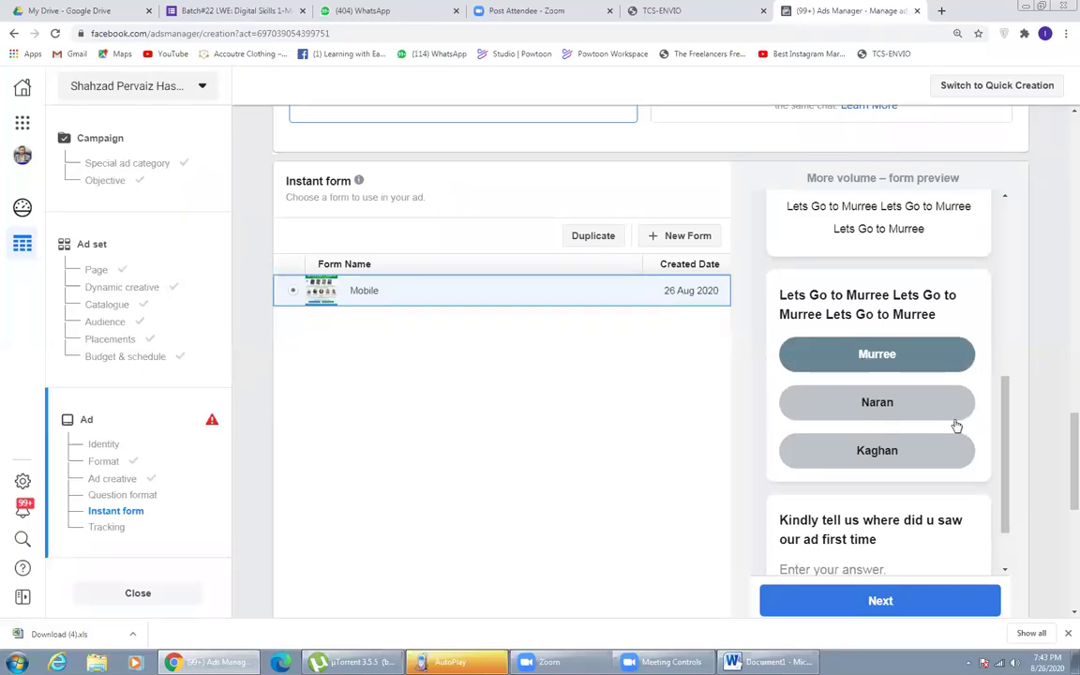
scroll(937, 470, "down", 1)
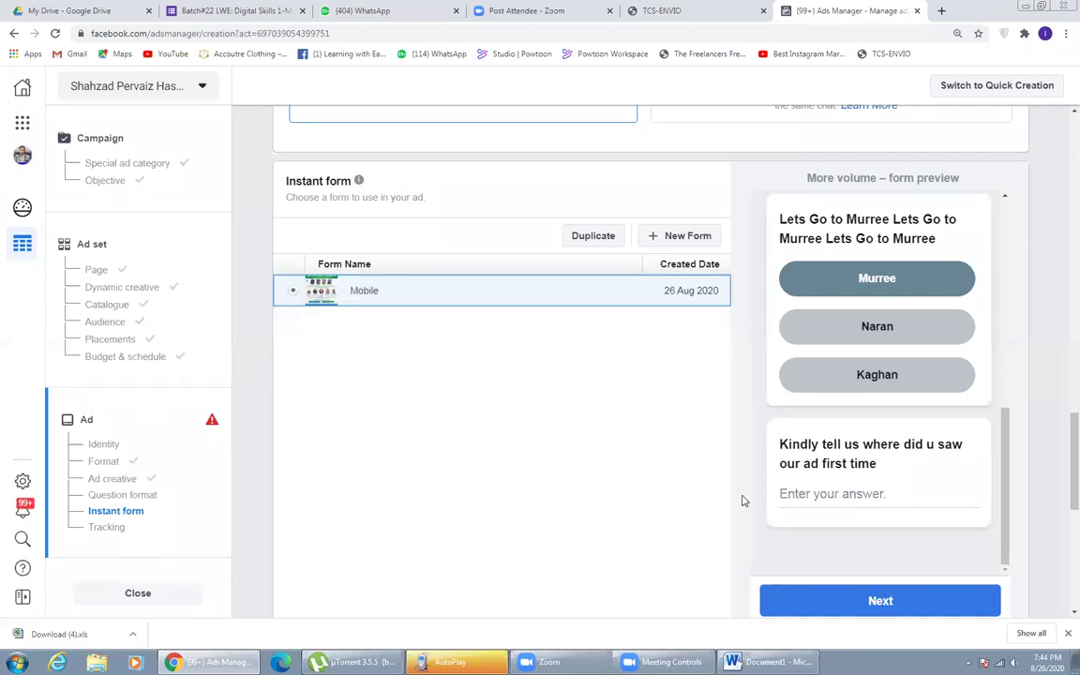
scroll(1061, 529, "down", 3)
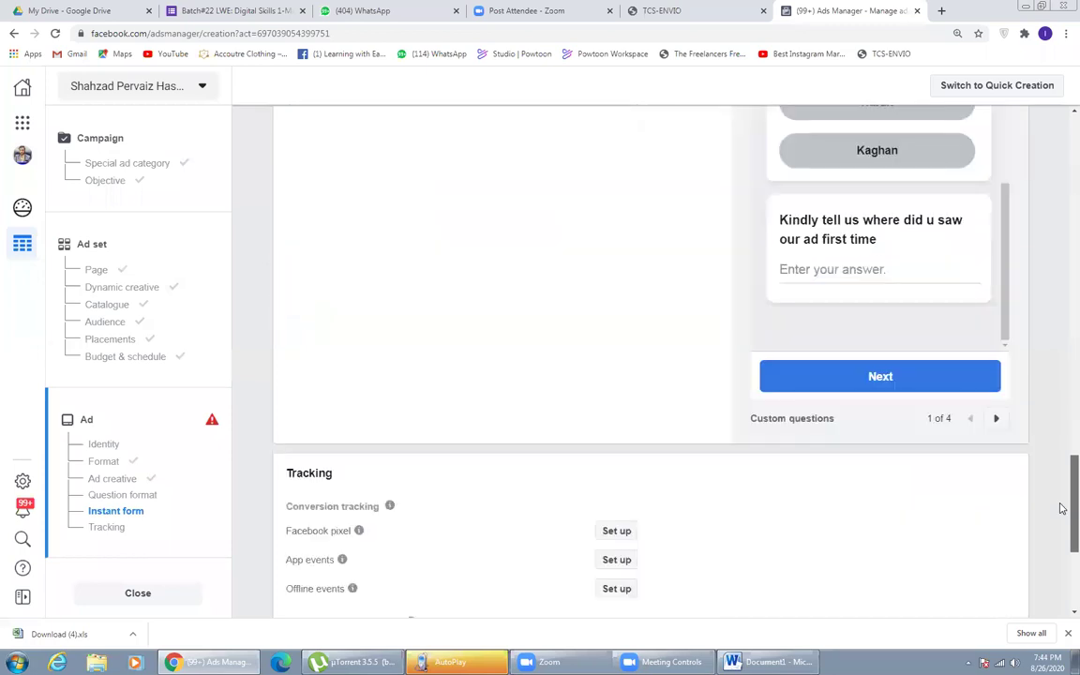
scroll(1060, 506, "up", 3)
scroll(1060, 506, "down", 2)
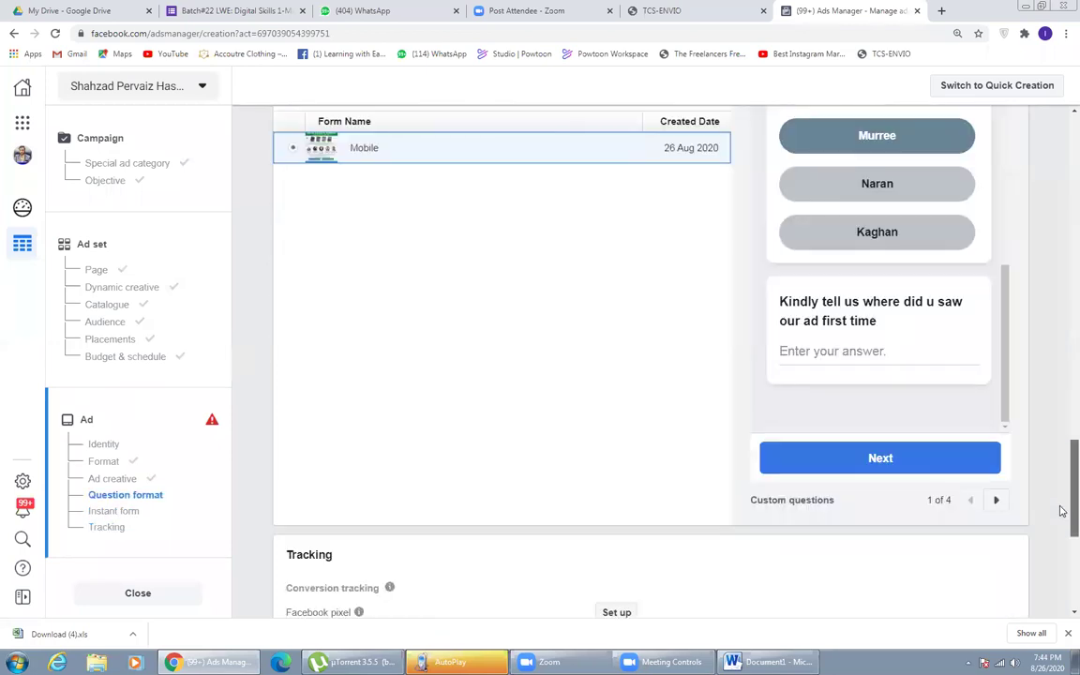
left_click(996, 499)
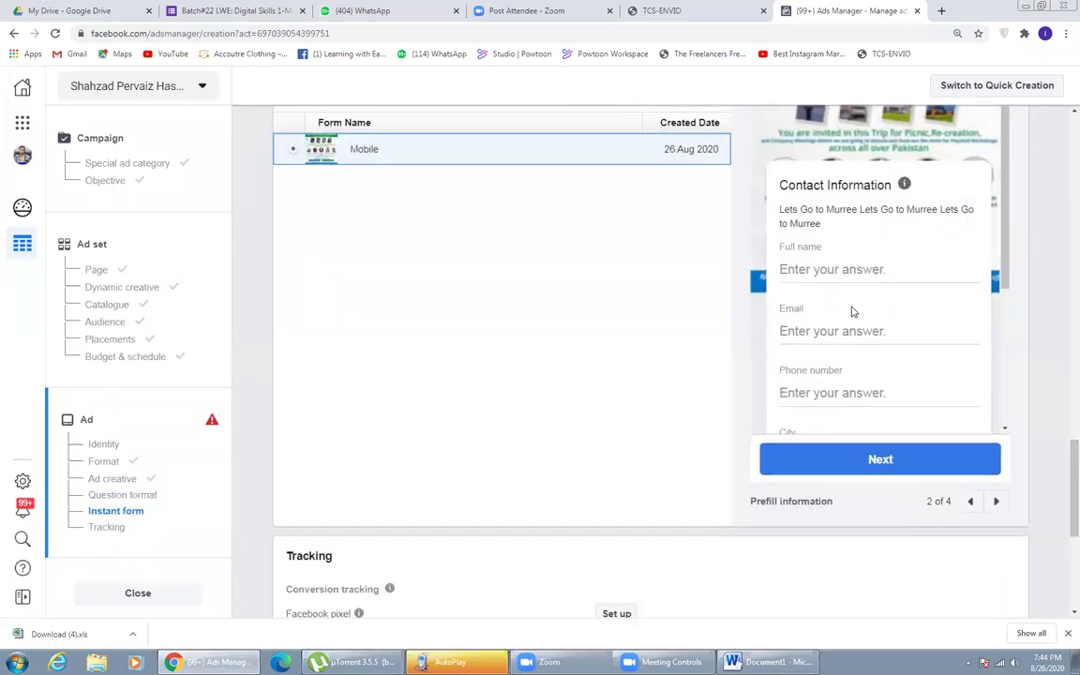
- Advance the lead form preview to its privacy policy page
scroll(825, 347, "up", 1)
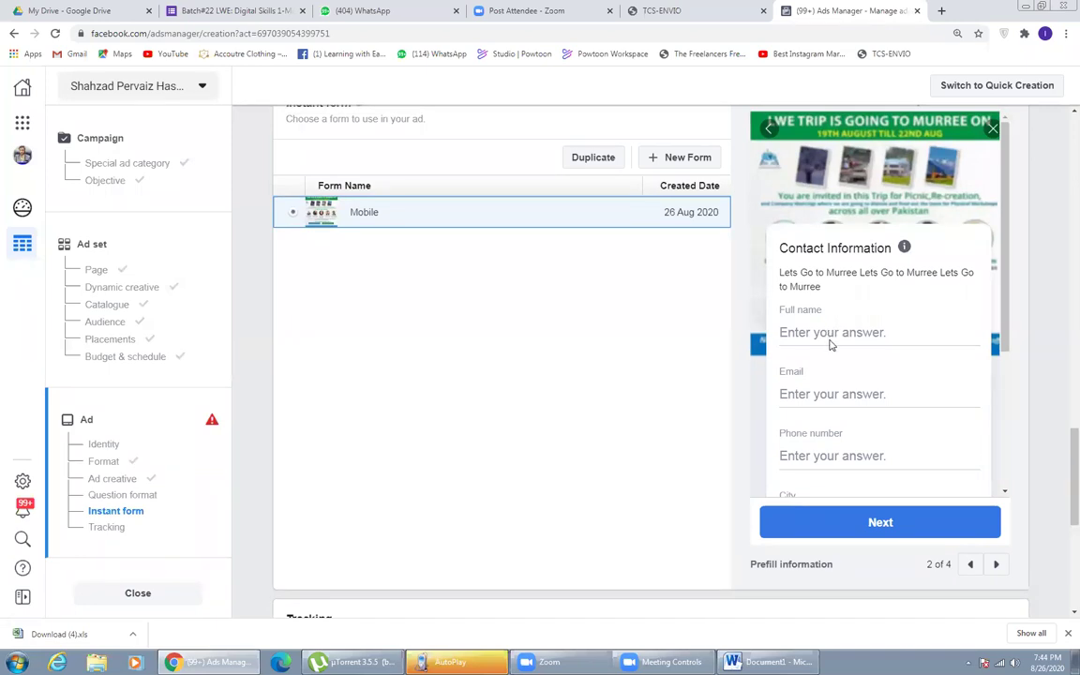
scroll(844, 330, "down", 2)
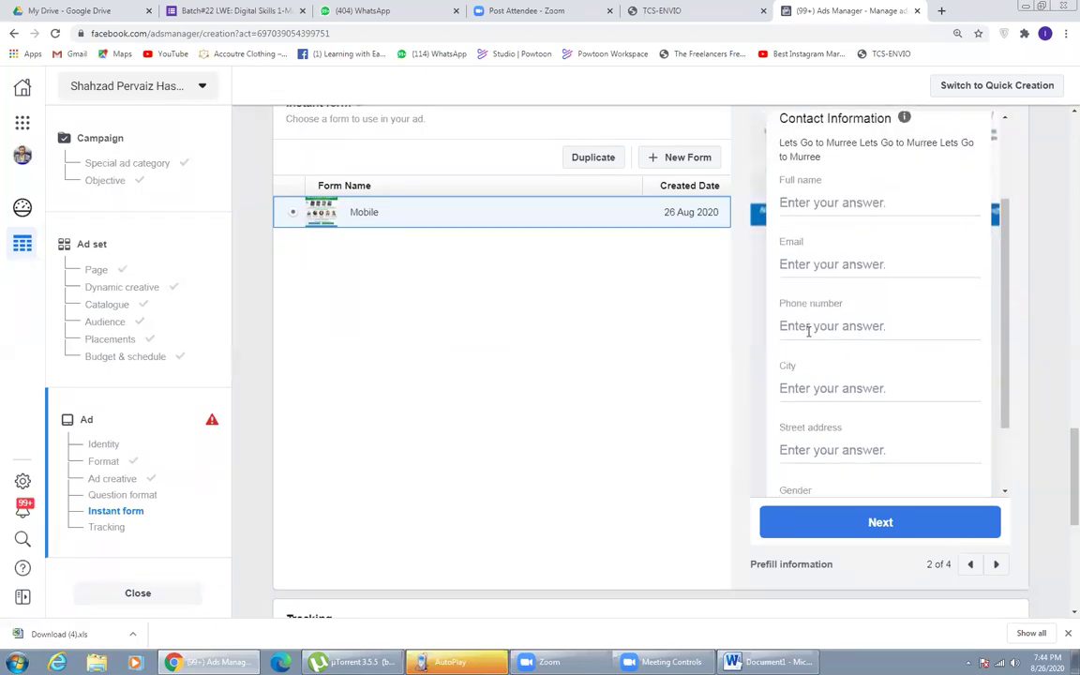
scroll(797, 321, "down", 2)
scroll(874, 470, "down", 1)
scroll(994, 450, "down", 1)
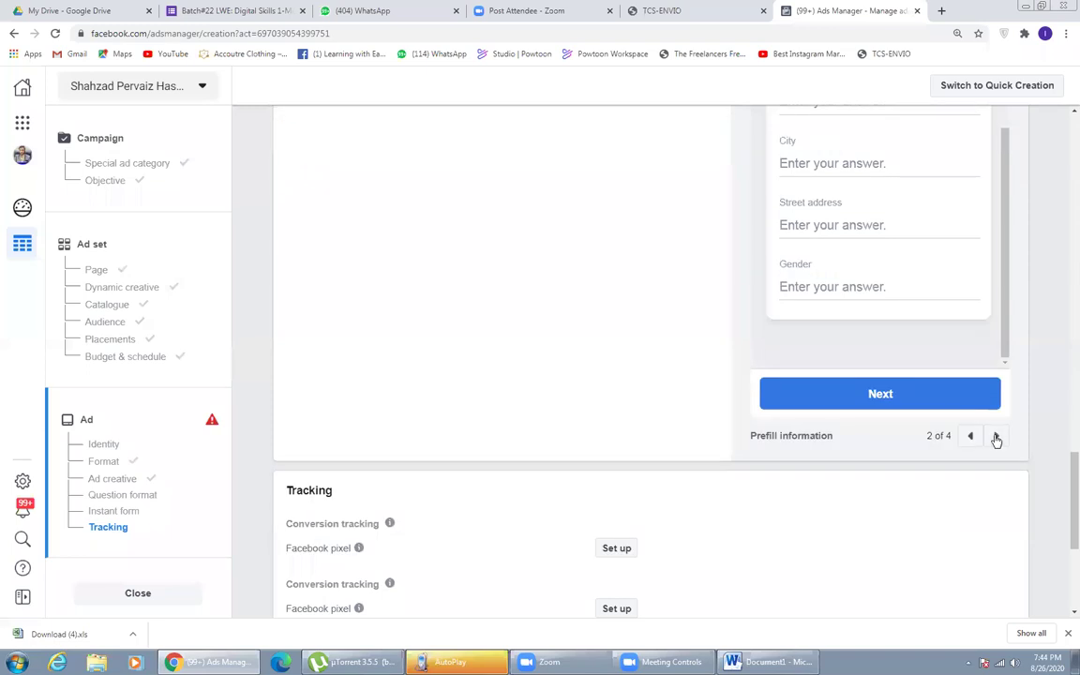
left_click(995, 435)
- Advance the preview to the thank-you screen (4 of 4) and open a new blank browser tab
scroll(1060, 424, "up", 3)
scroll(1060, 424, "up", 2)
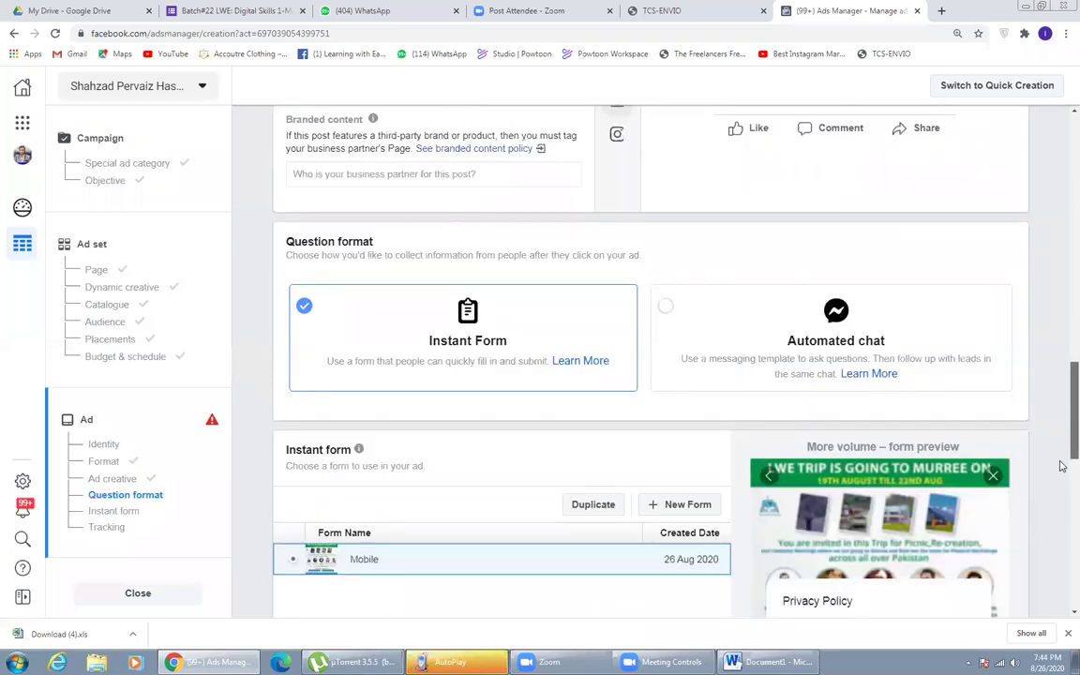
scroll(1065, 459, "down", 4)
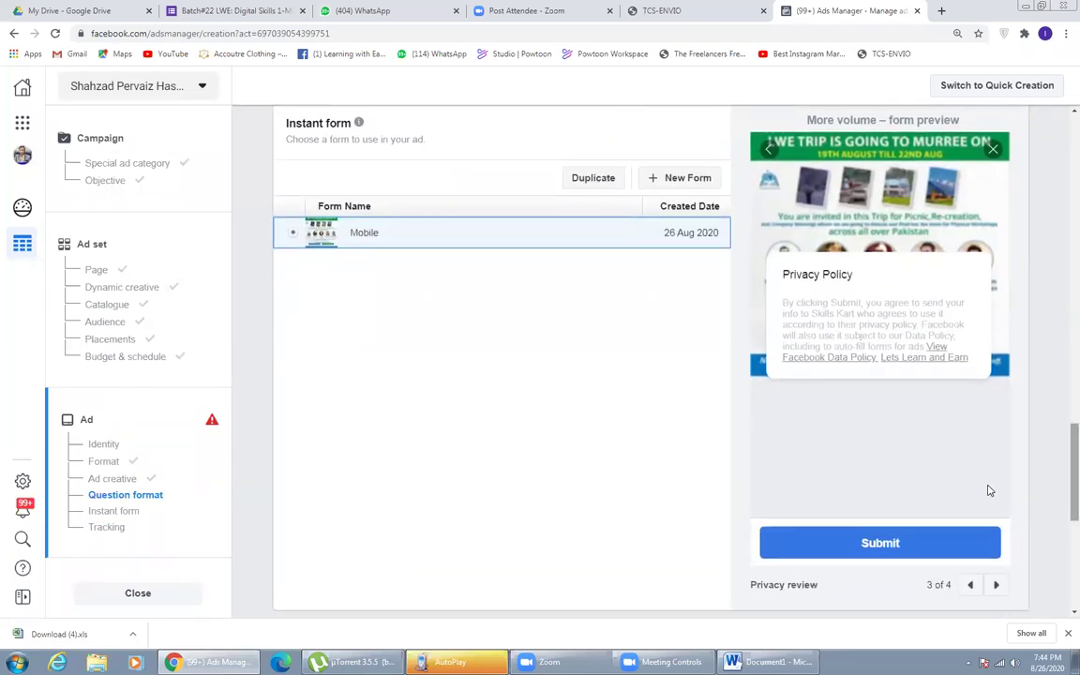
left_click(994, 585)
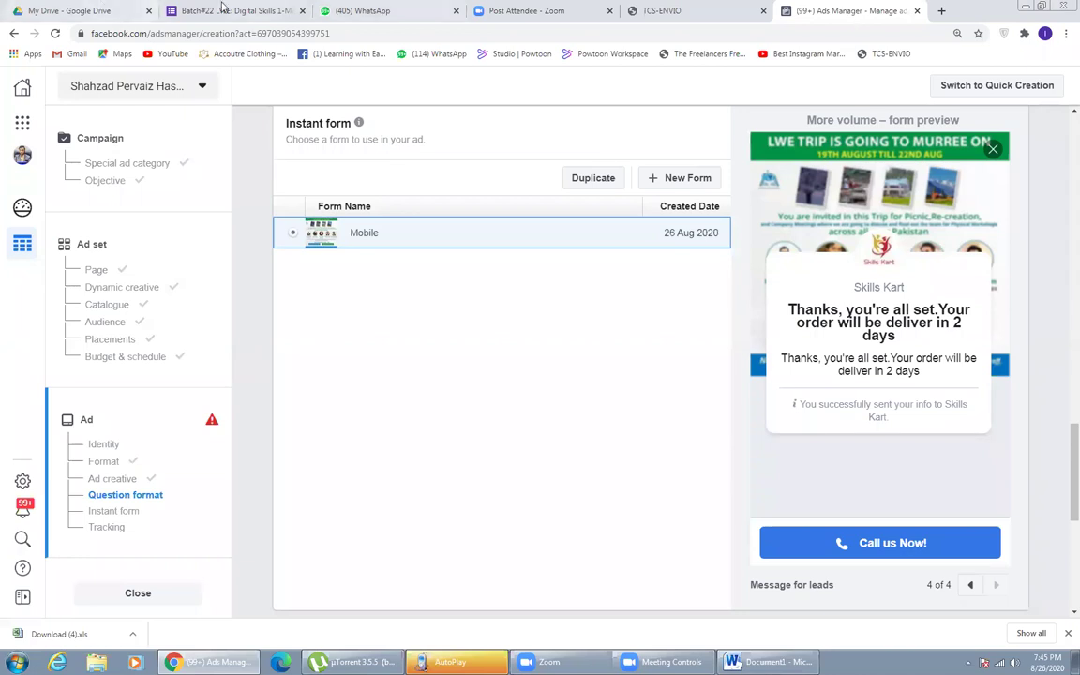
left_click(942, 11)
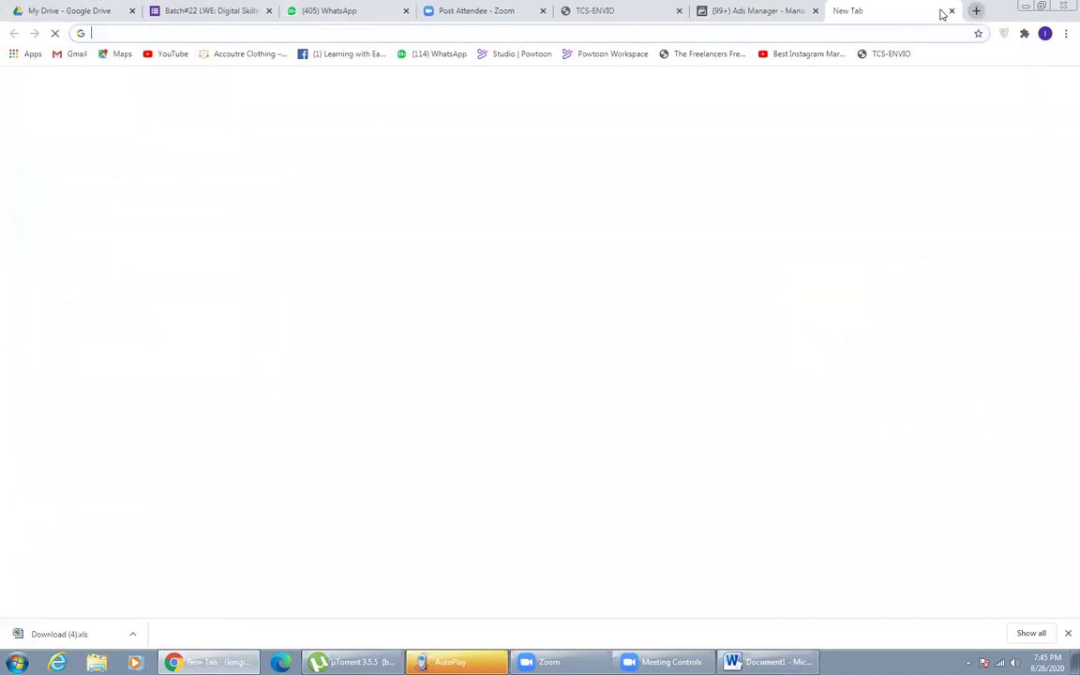
- Load fb.com and search Facebook for 'apni earning'
type("fb.com")
key("Return")
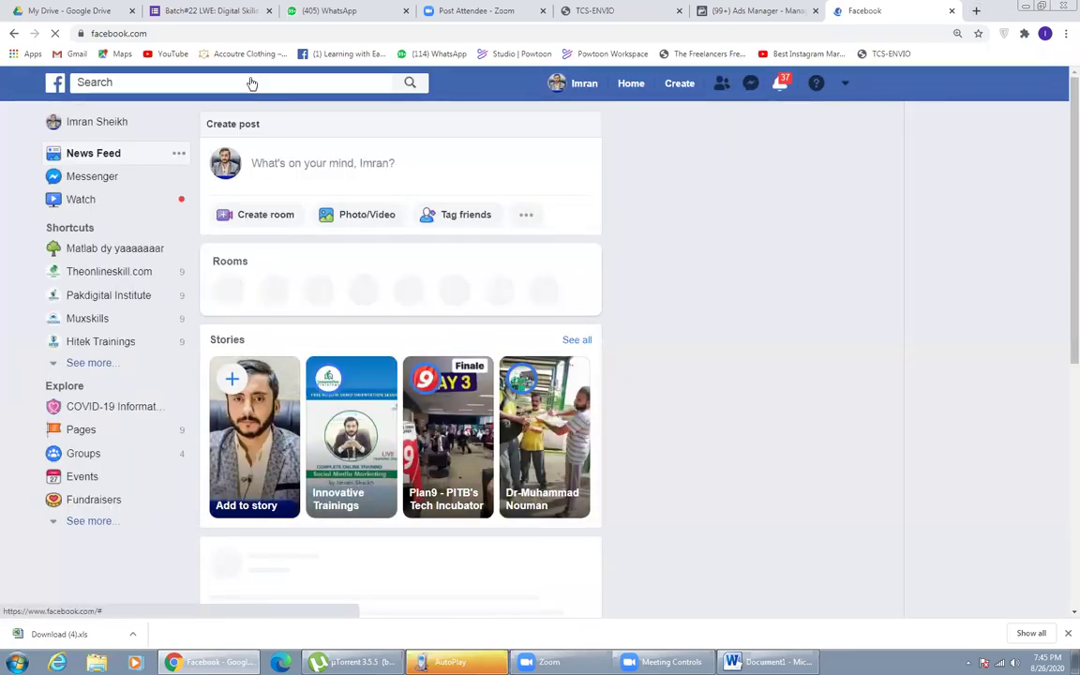
left_click(247, 78)
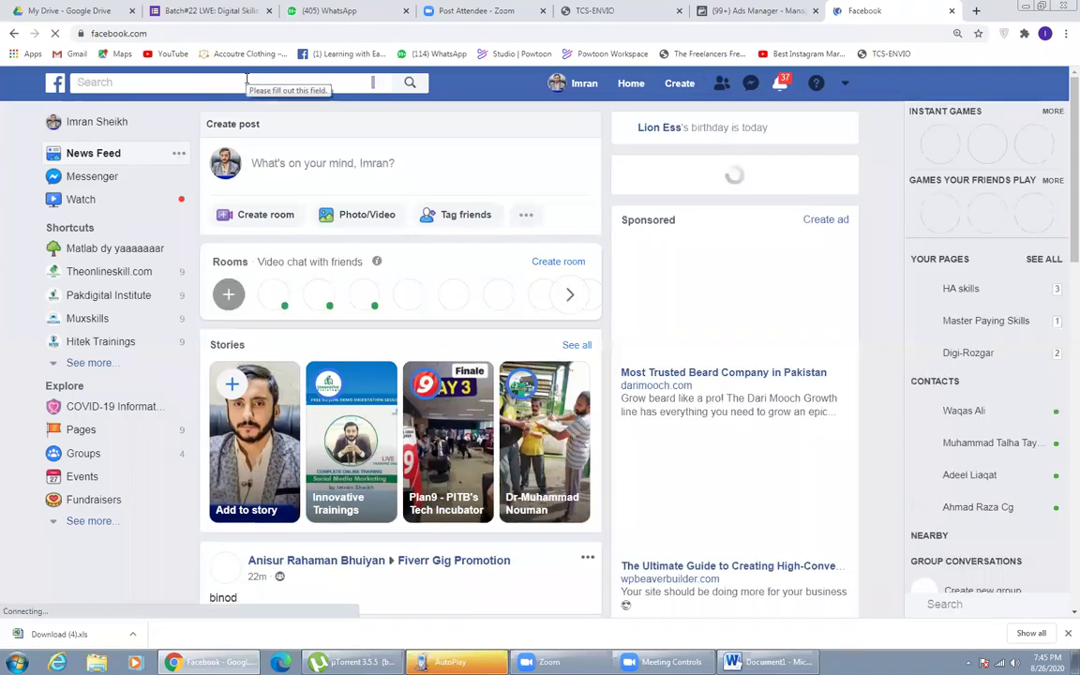
type("ap")
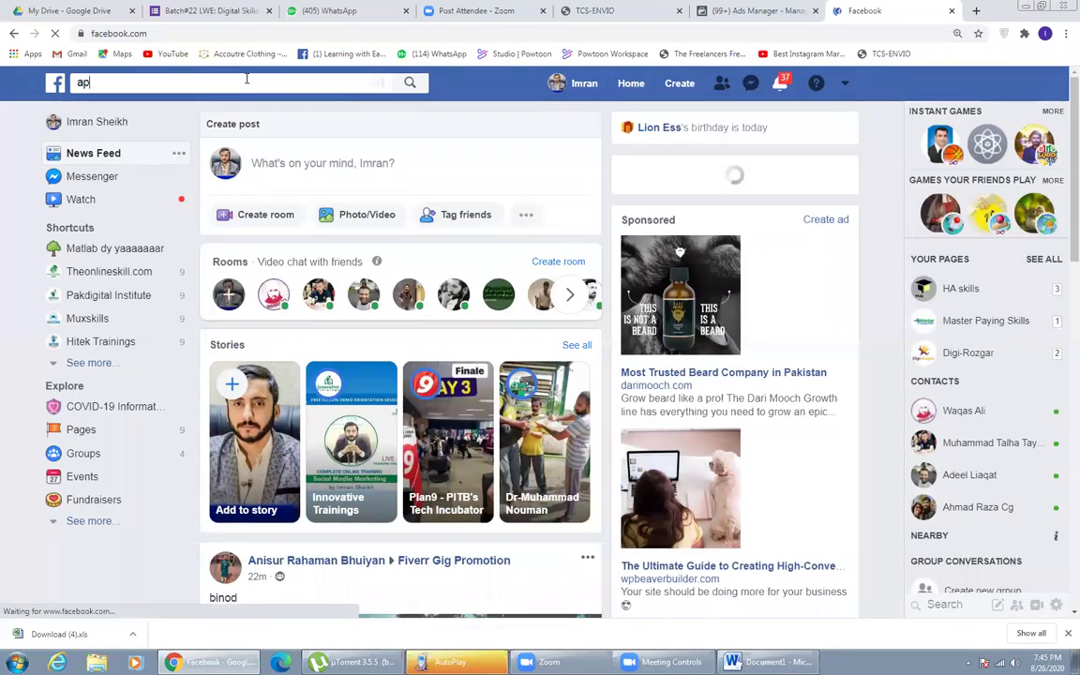
type("ni earning")
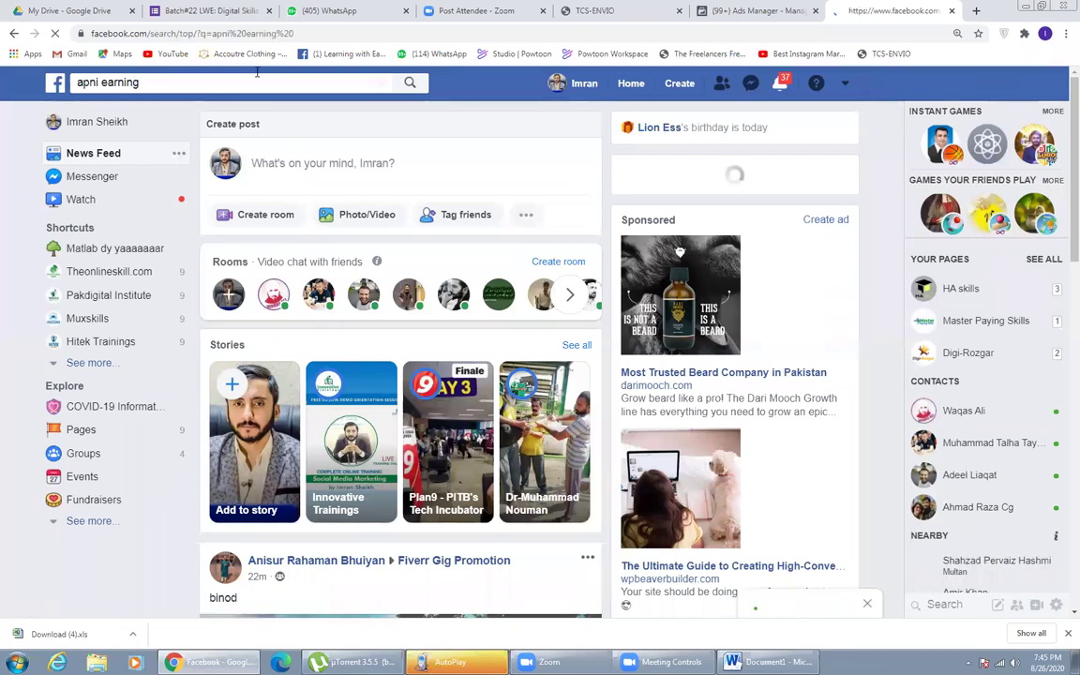
key("Return")
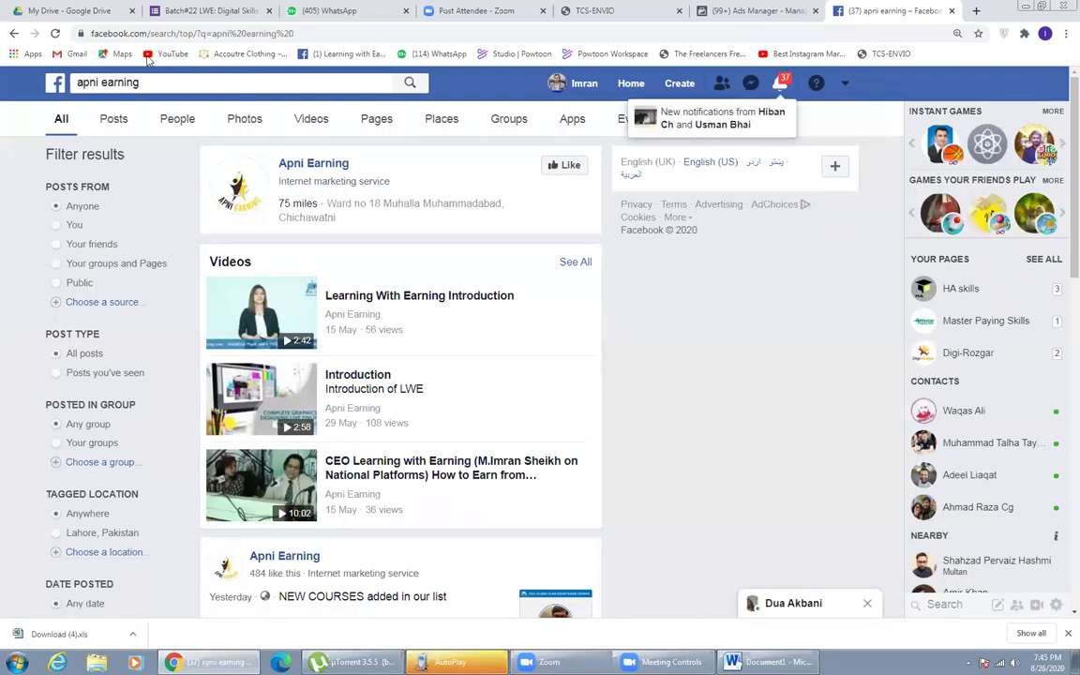
- Go to the Apni Earning page and open its Publishing Tools from the More tab
left_click(324, 168)
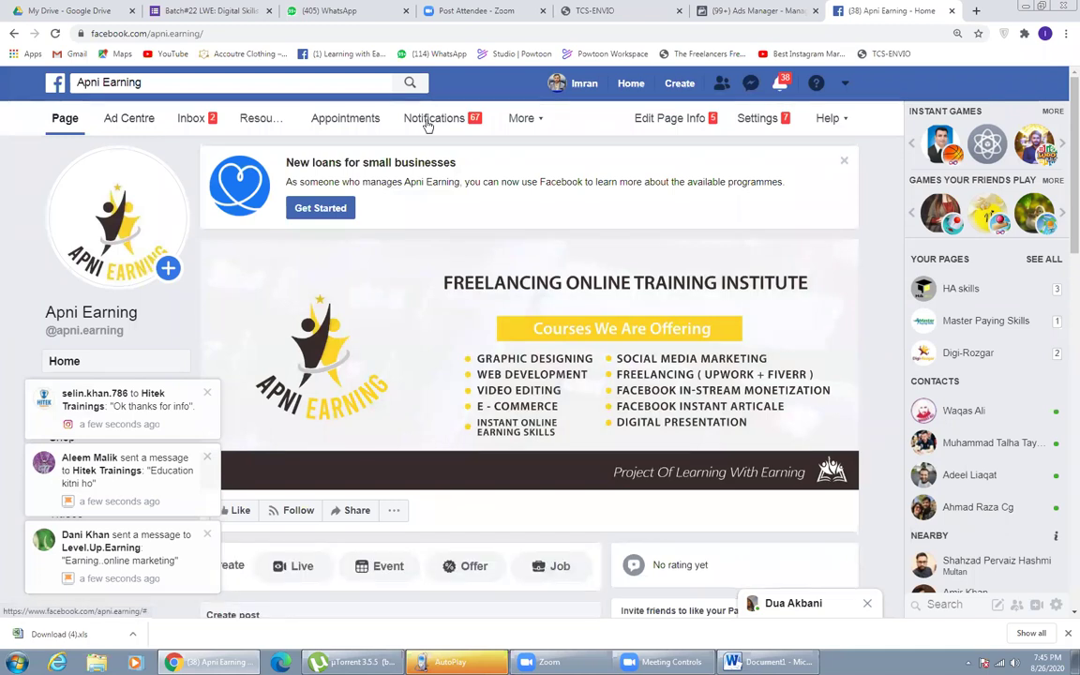
left_click(541, 125)
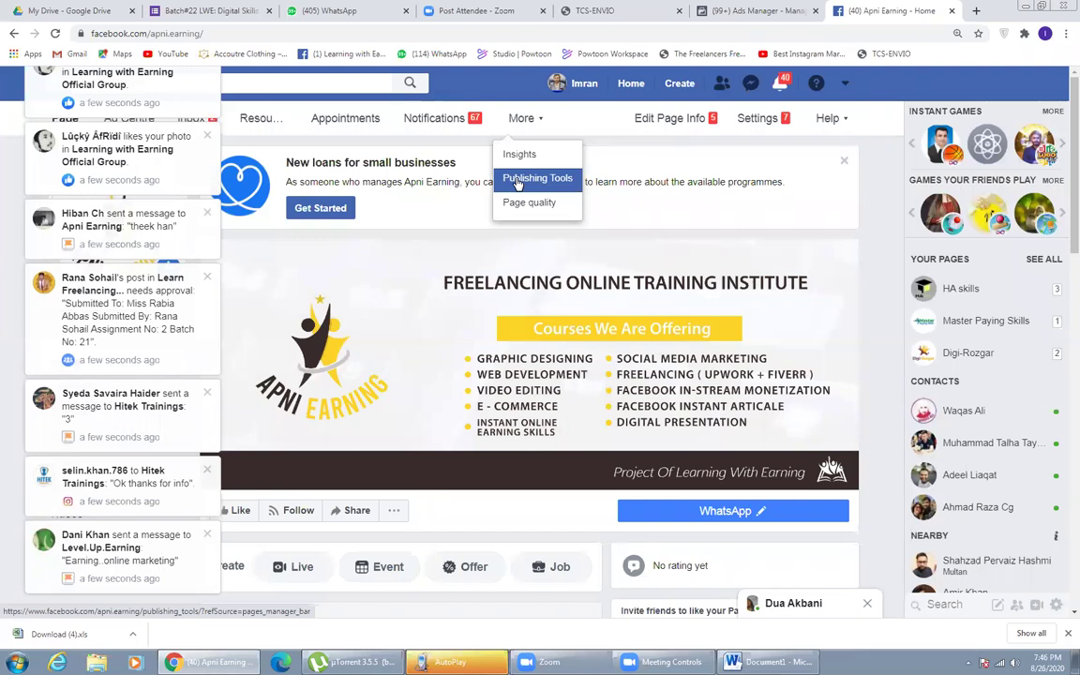
left_click(516, 180)
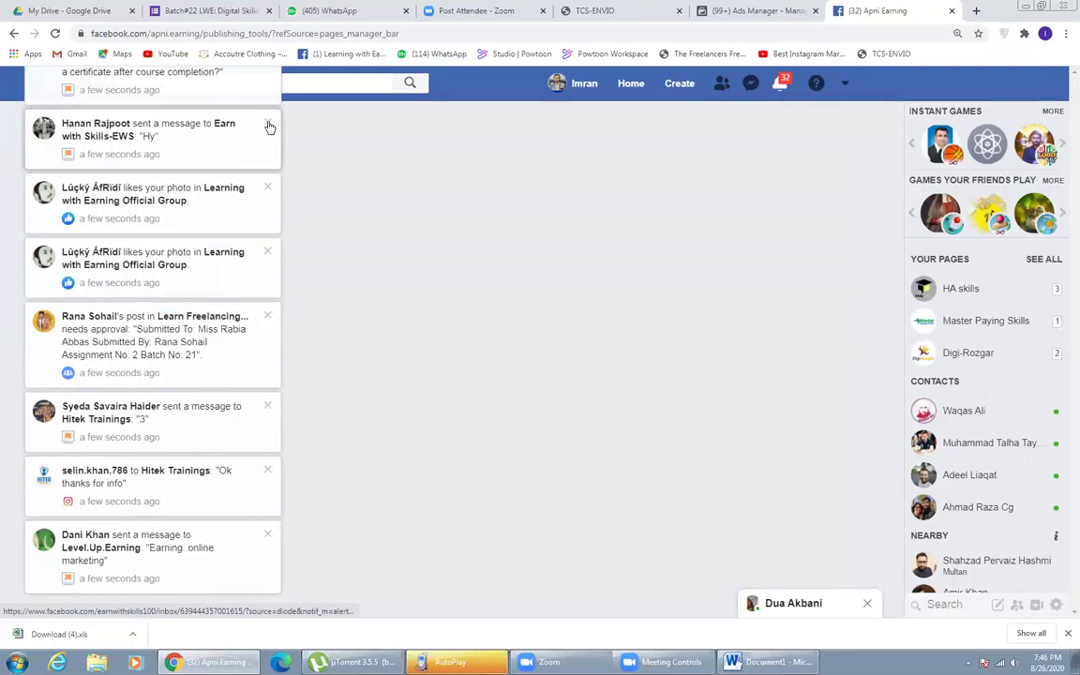
left_click(268, 125)
left_click(268, 124)
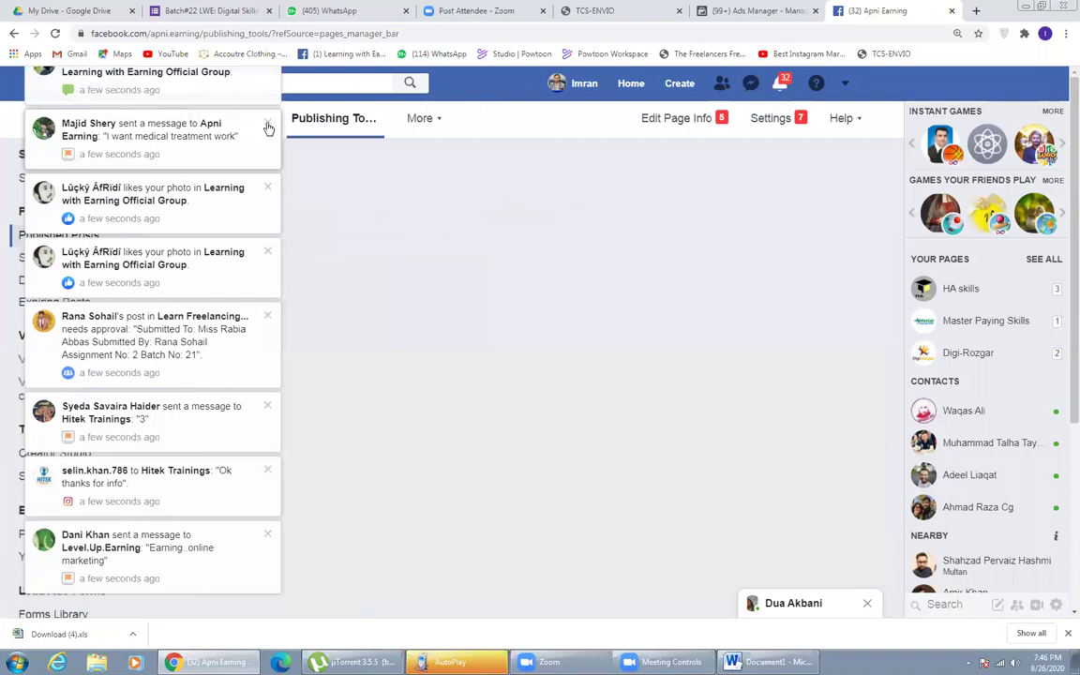
left_click(268, 127)
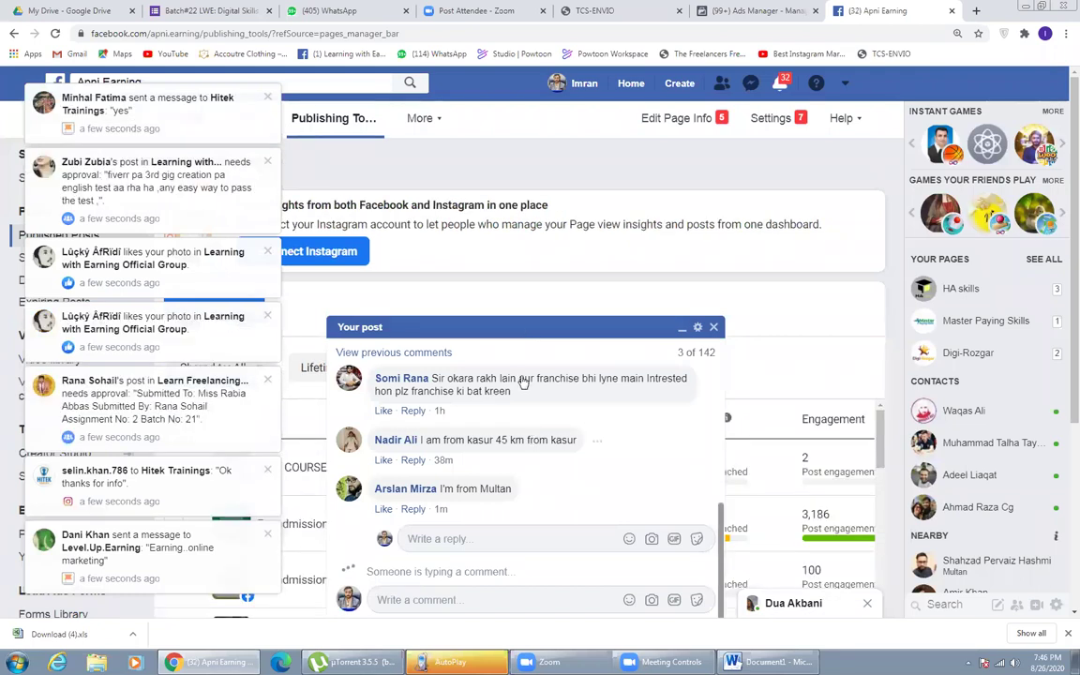
scroll(521, 340, "up", 5)
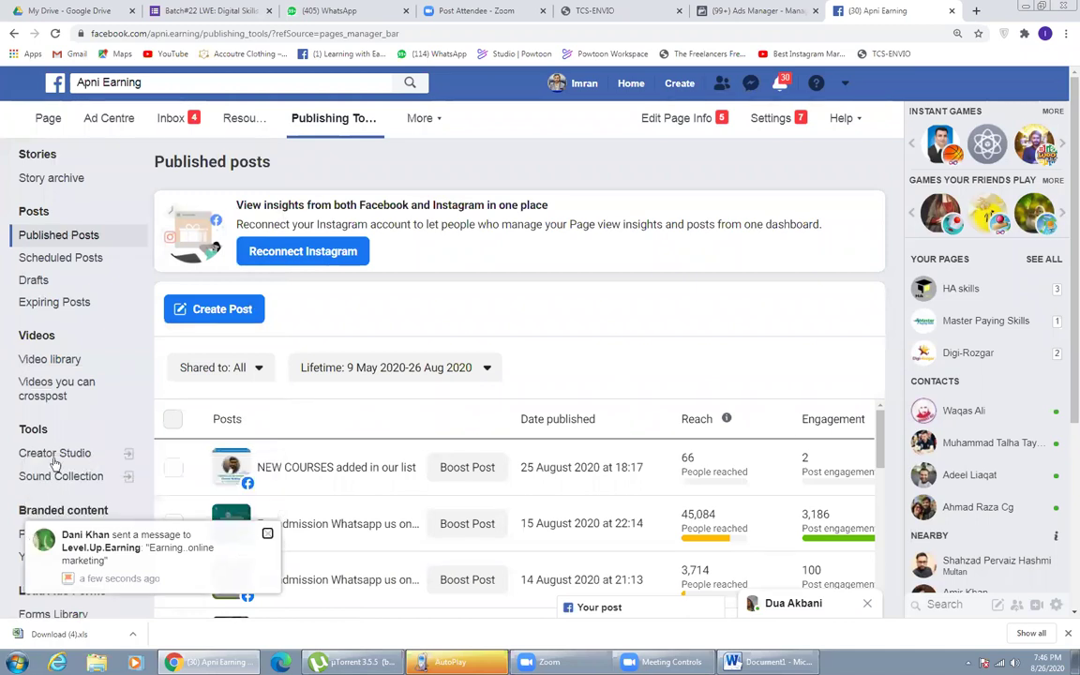
scroll(53, 463, "down", 2)
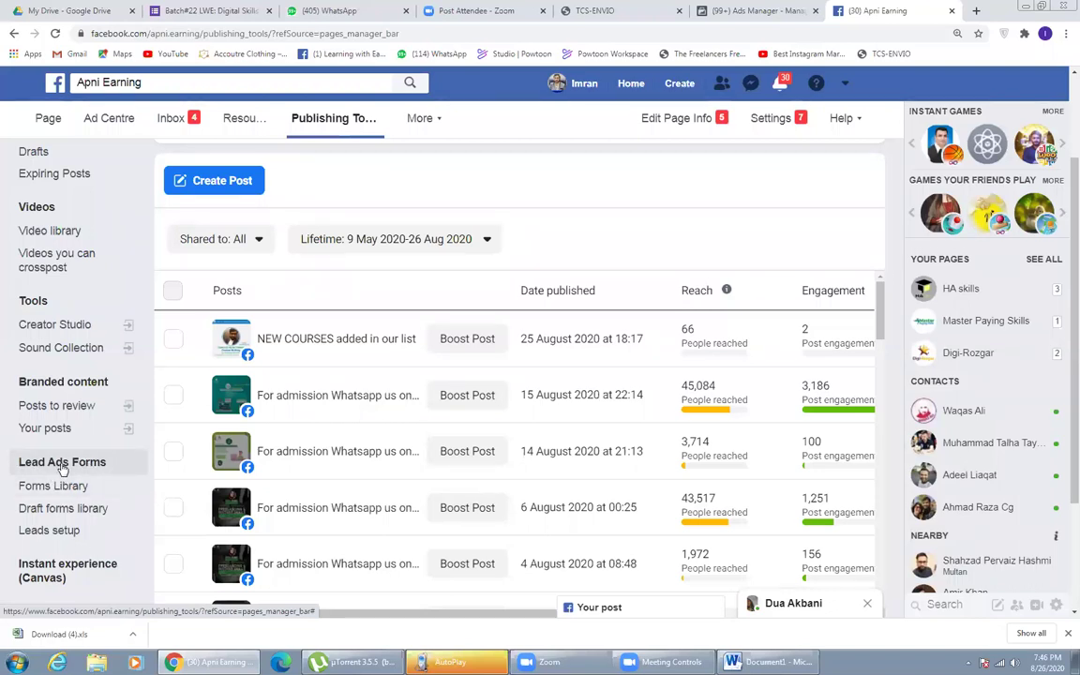
- Open the page's lead ads Forms Library and dismiss the incoming message notifications
left_click(62, 465)
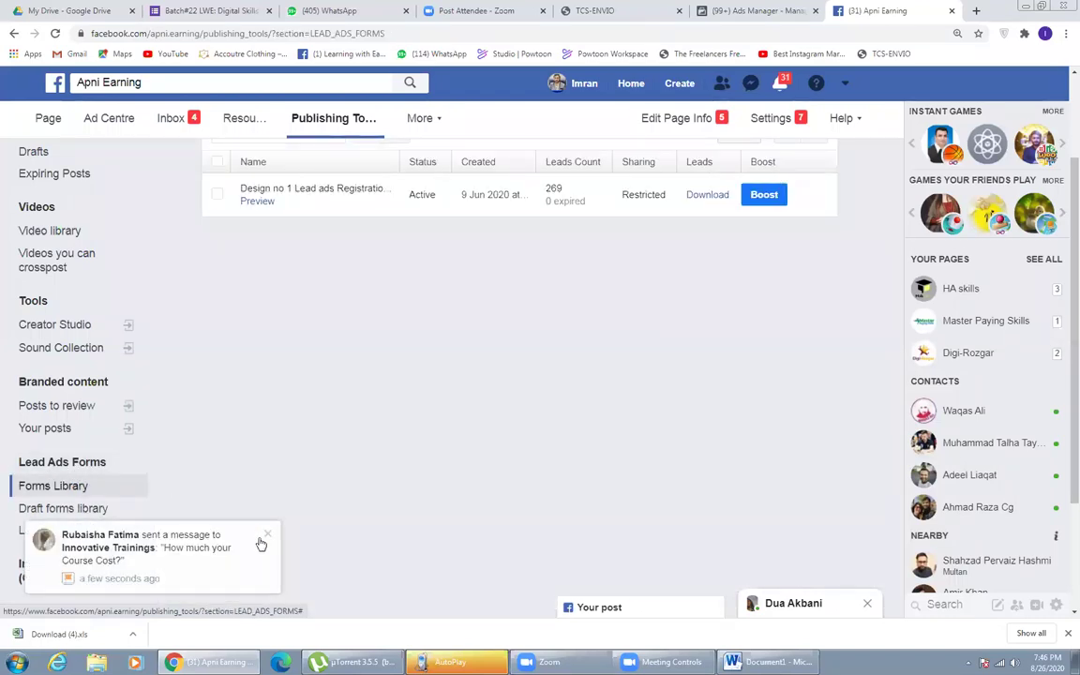
left_click(267, 535)
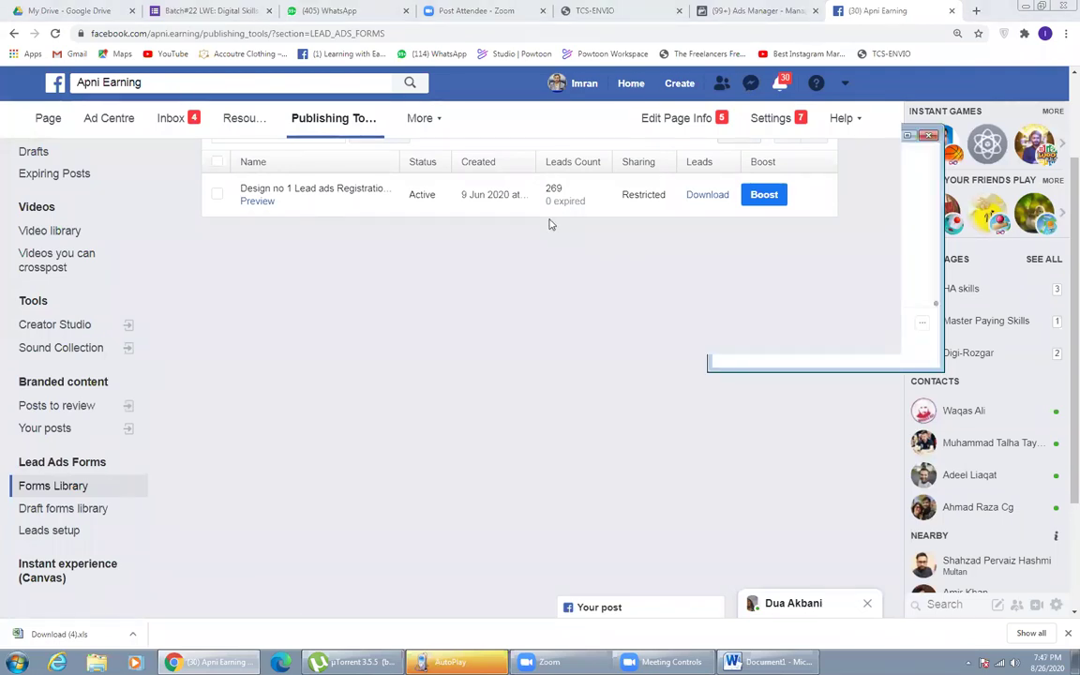
scroll(266, 313, "up", 2)
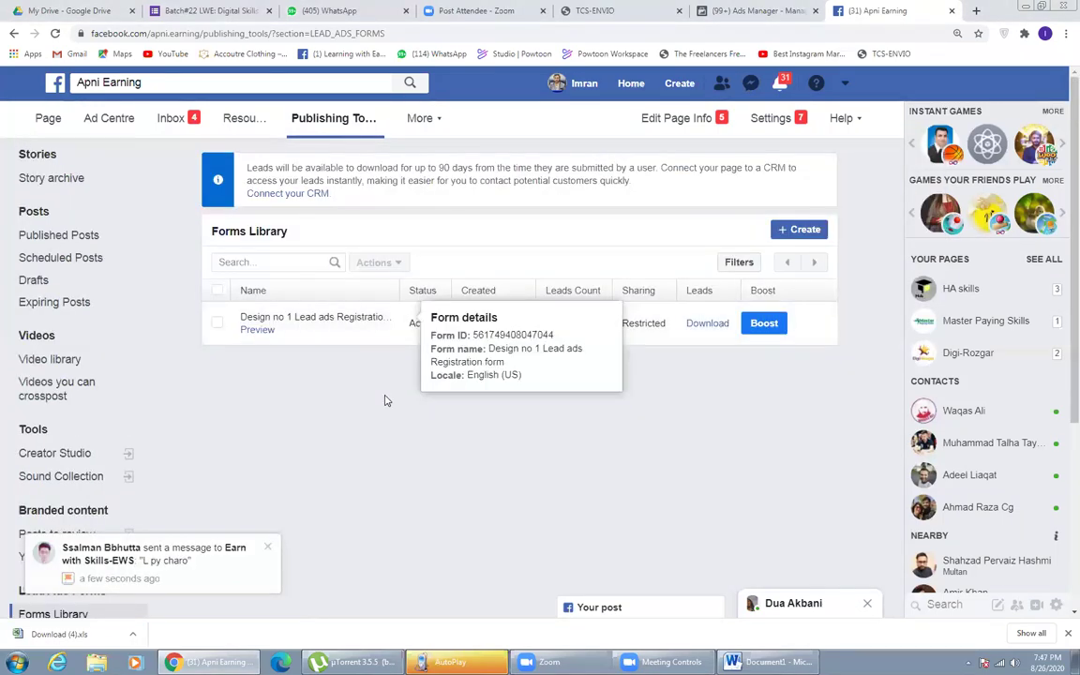
mouse_move(560, 322)
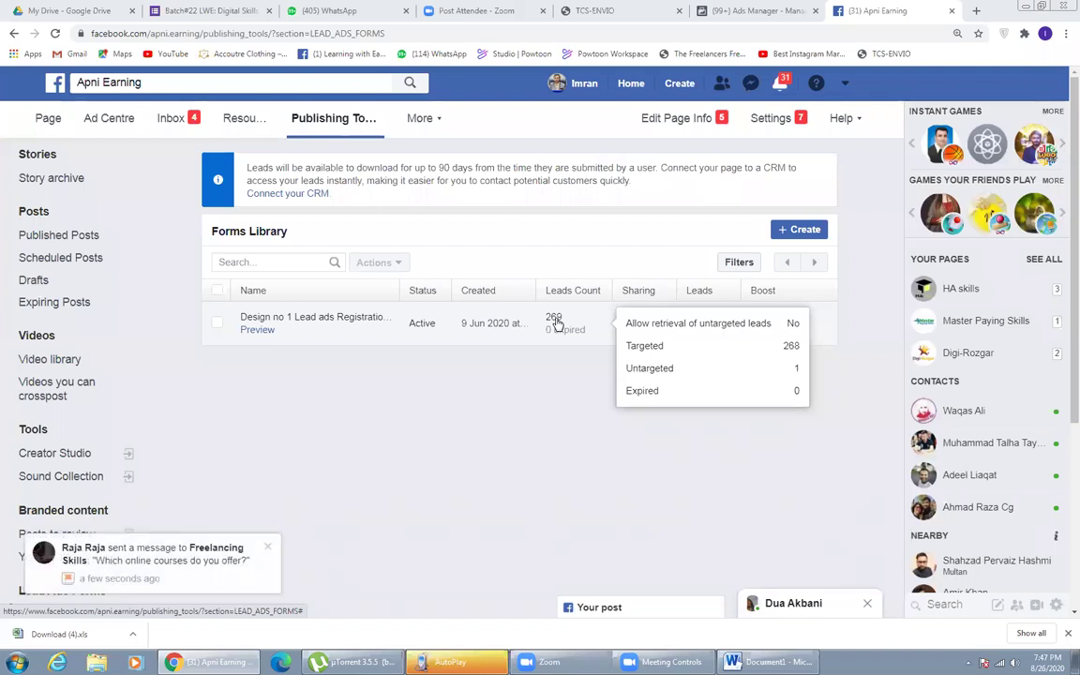
left_click(268, 551)
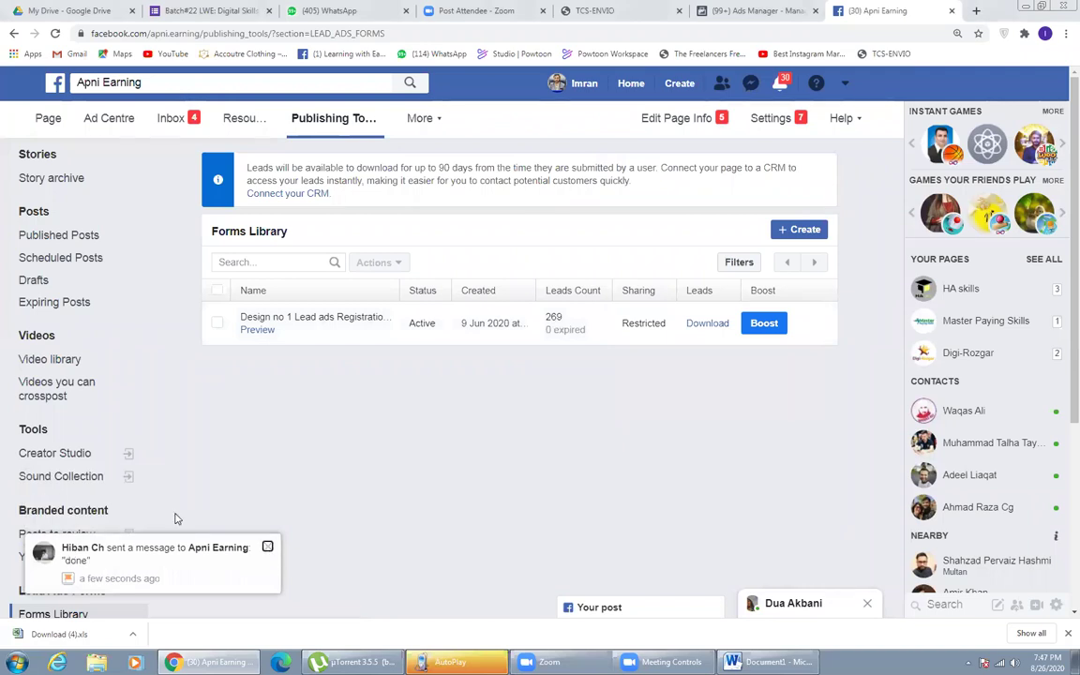
- Bring up Download Leads for the Design no 1 Lead ads Registration form, choosing download by date range
scroll(165, 519, "down", 2)
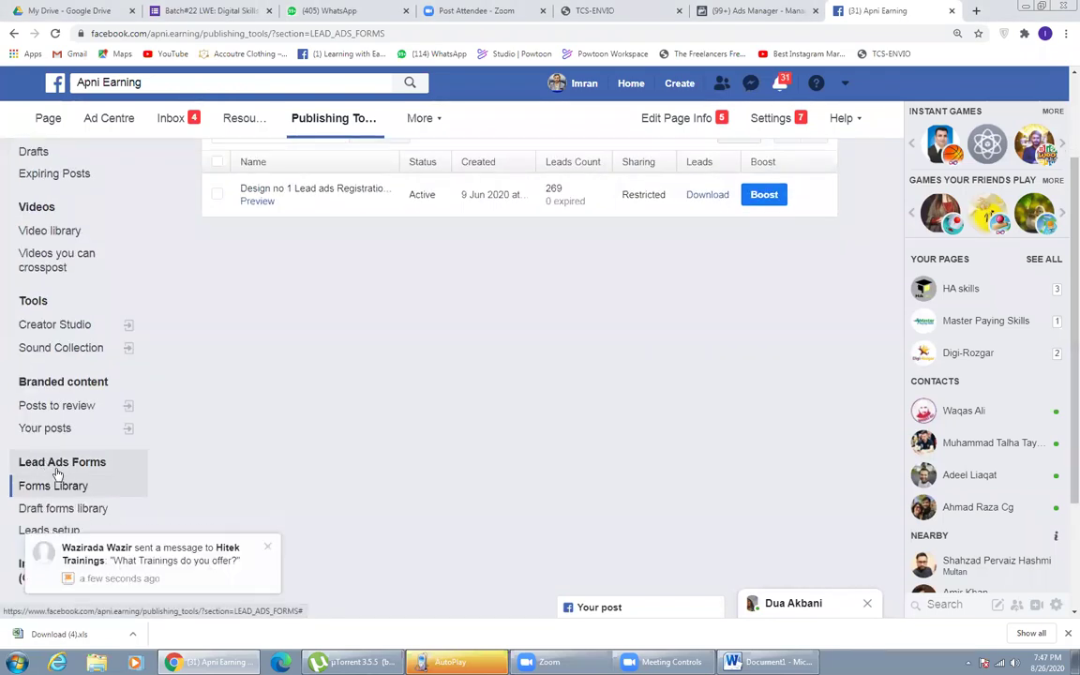
scroll(375, 134, "up", 2)
left_click(417, 131)
mouse_move(413, 323)
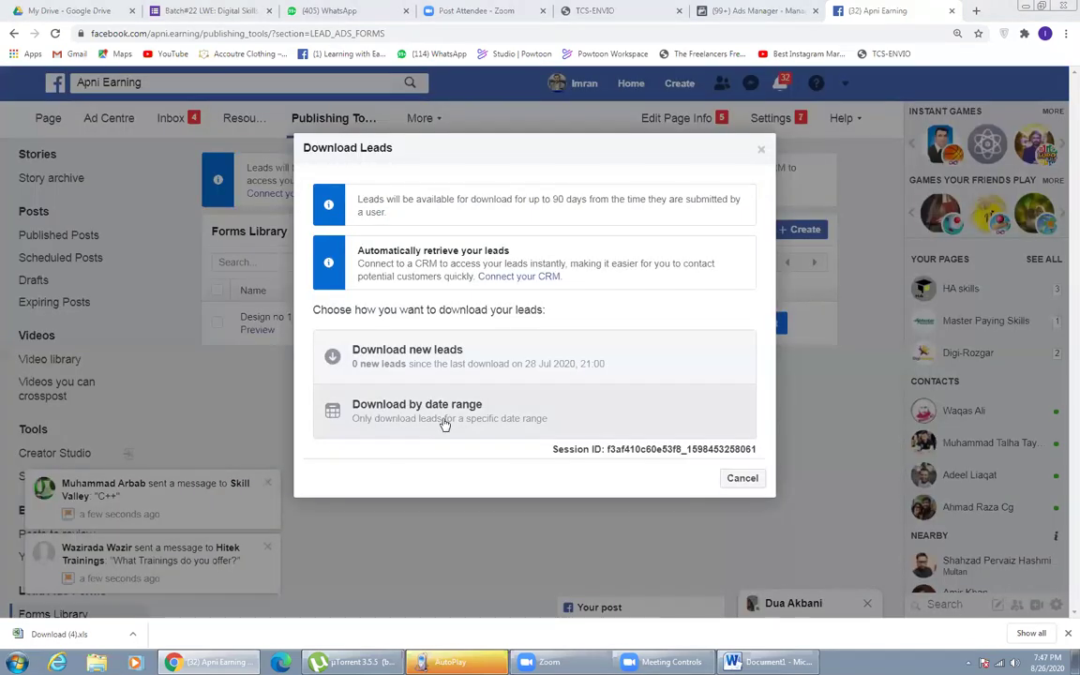
left_click(444, 420)
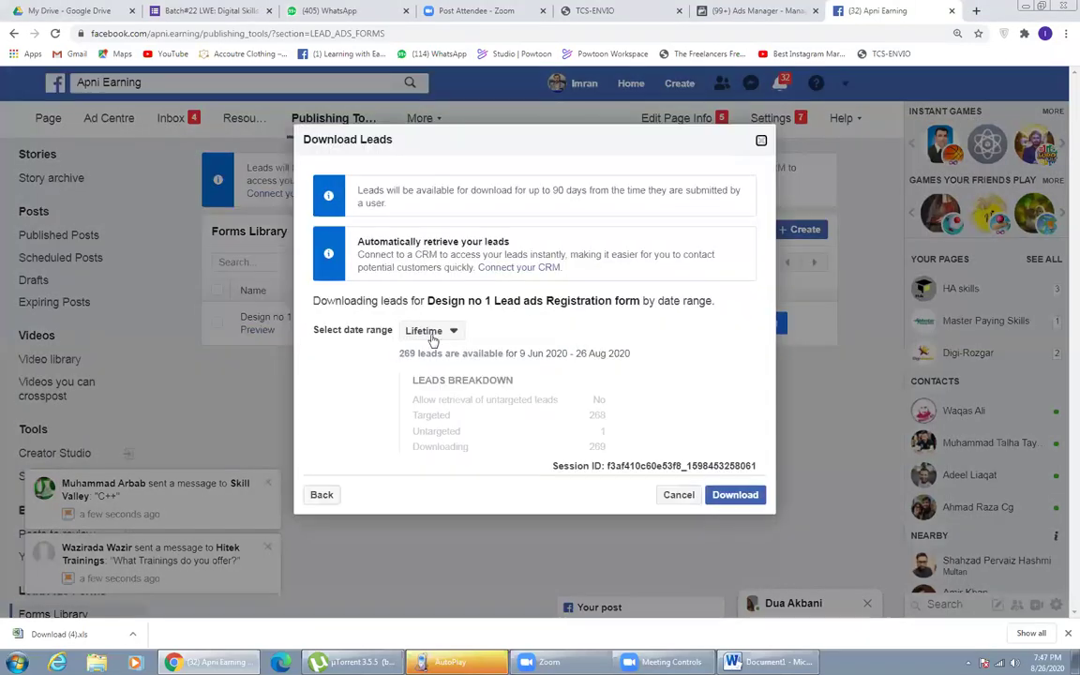
- Download all 269 lifetime leads of the Design no 1 form as an XLS file
left_click(426, 332)
left_click(476, 393)
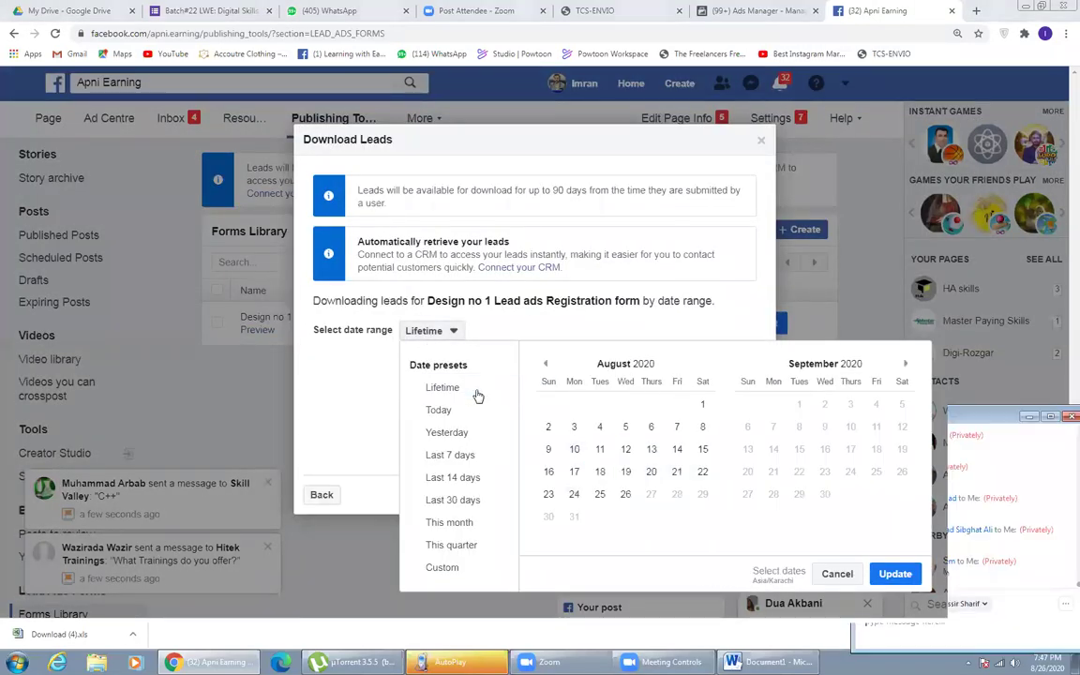
left_click(476, 394)
left_click(735, 494)
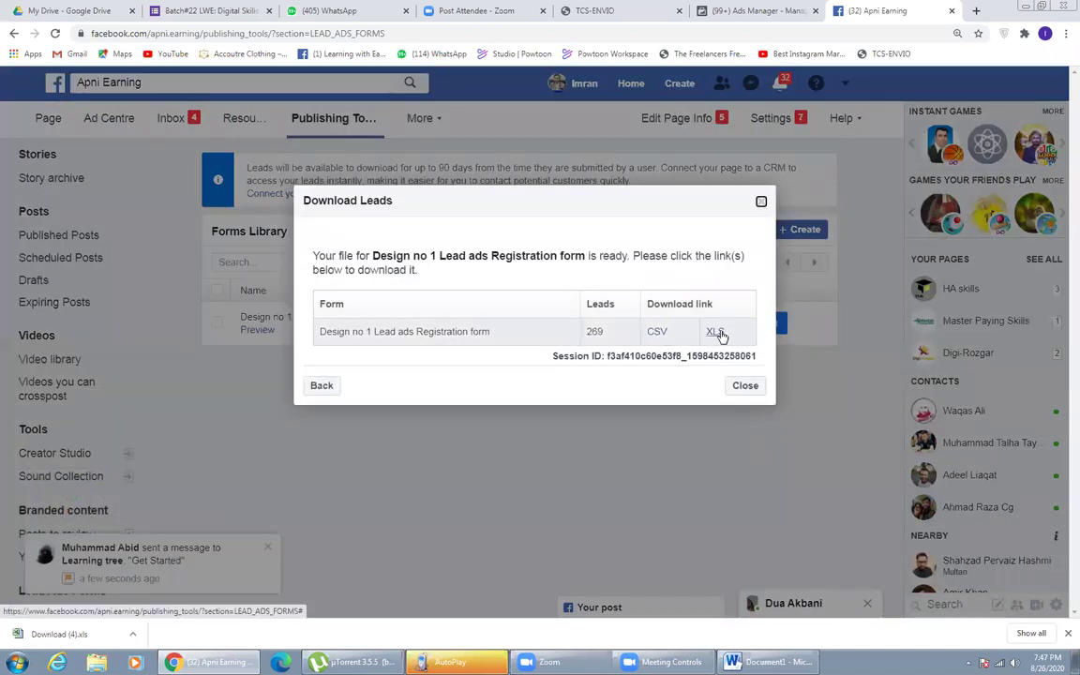
left_click(717, 334)
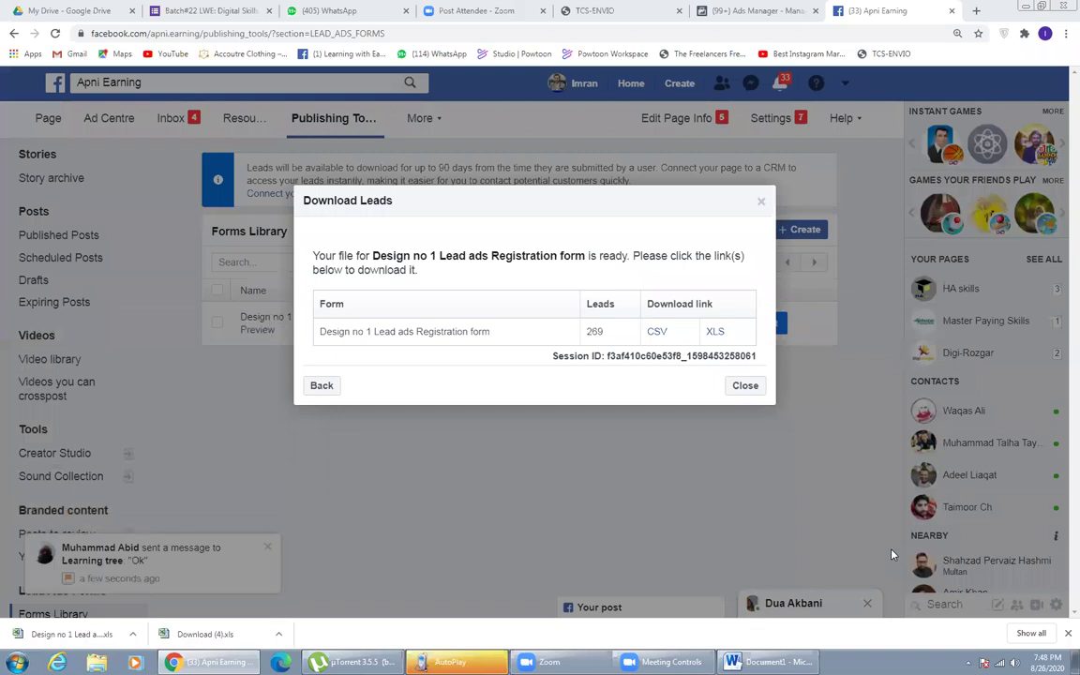
- Open the downloaded leads XLS in Excel, accepting the format warning and enabling editing
left_click(61, 634)
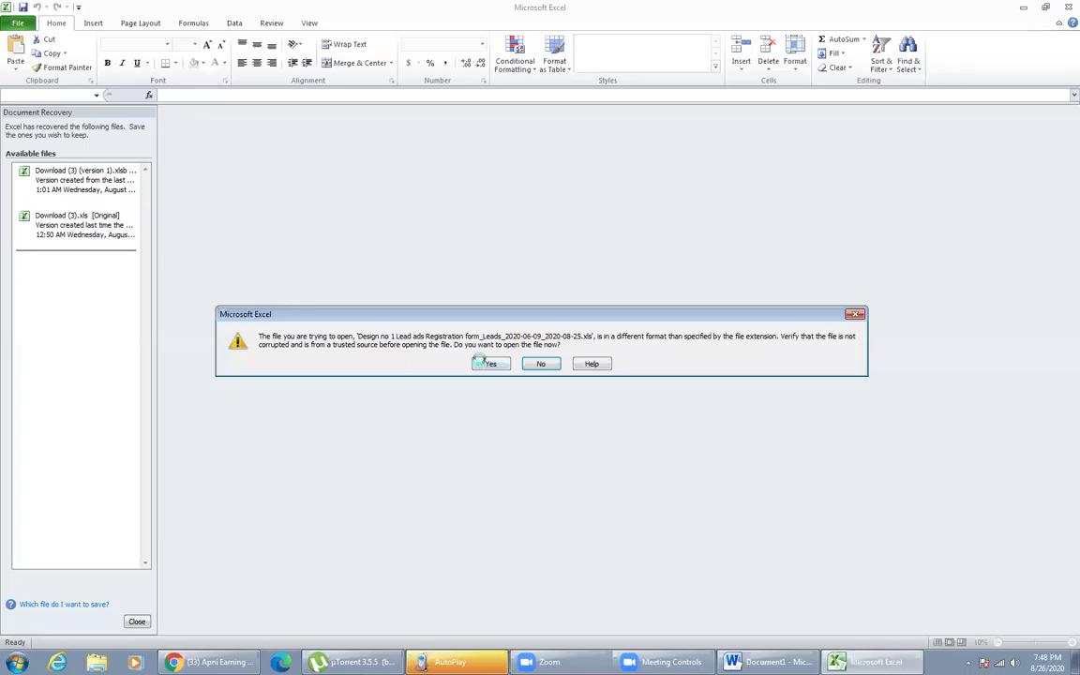
left_click(481, 363)
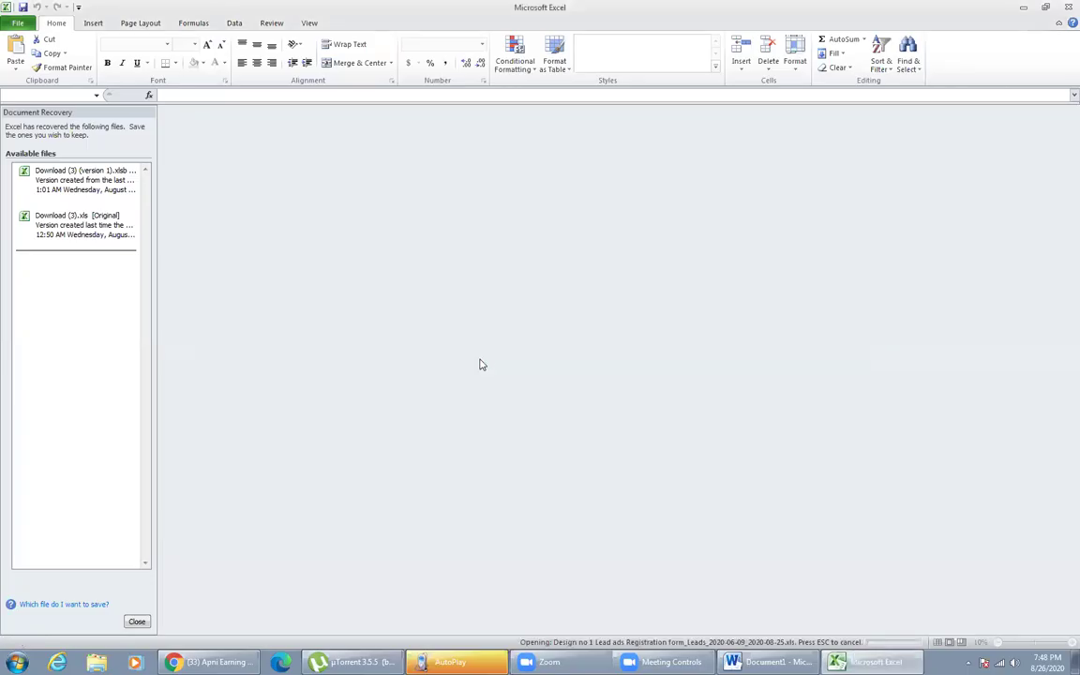
left_click(137, 621)
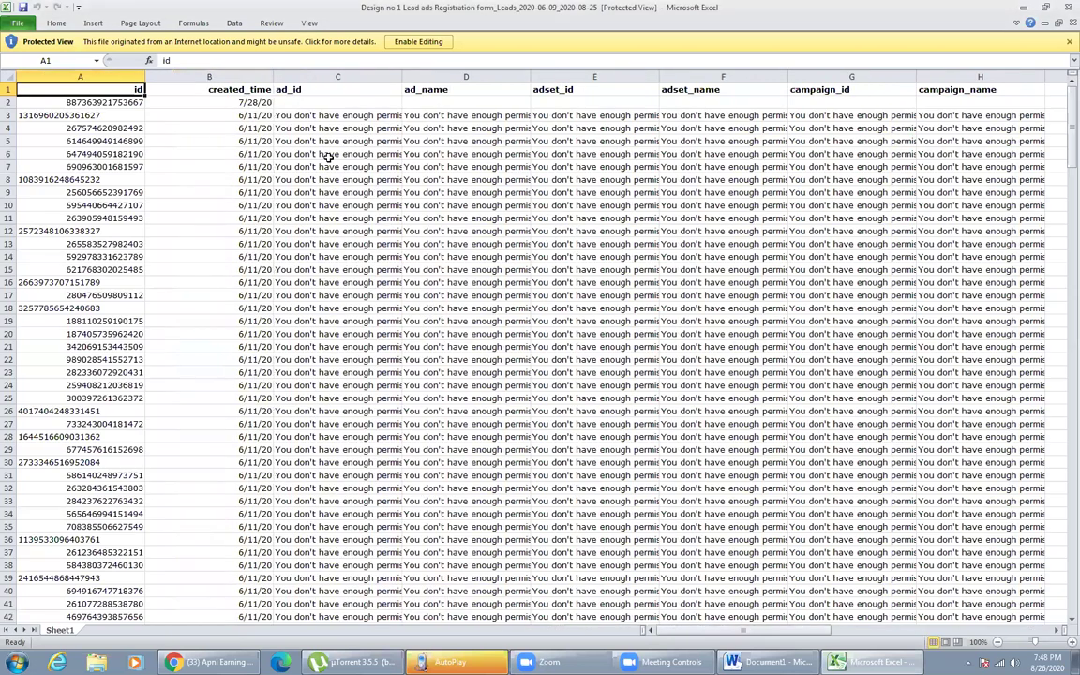
left_click(418, 41)
left_click(328, 161)
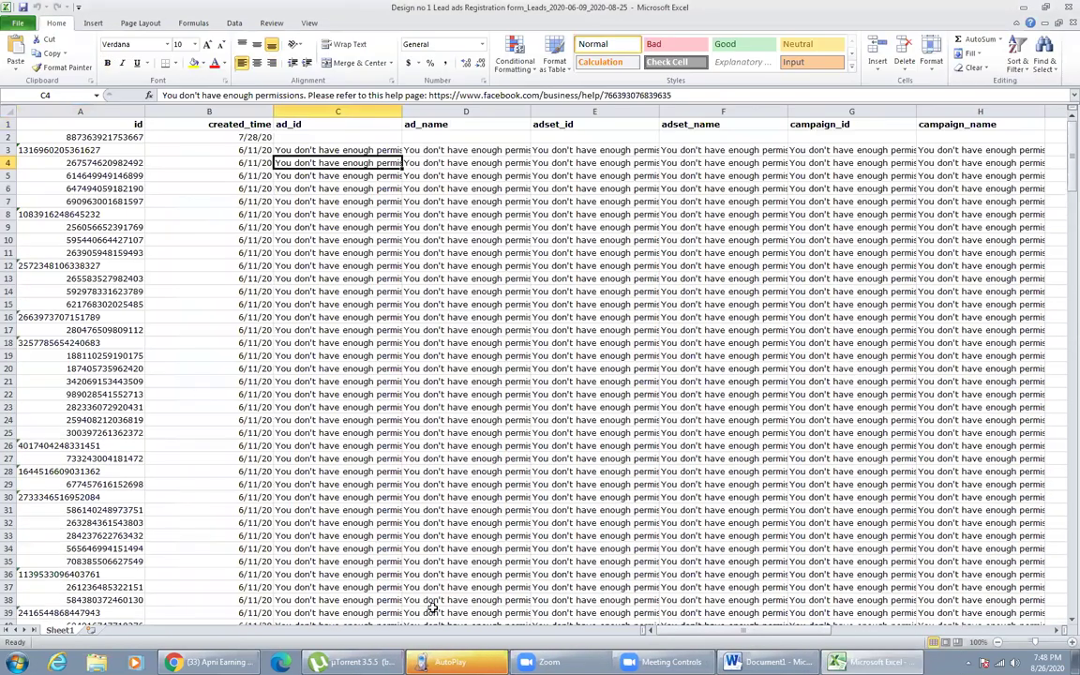
- Select the twelve tracking columns A to L, from id through platform
left_click(113, 112)
left_click_drag(882, 101, 1022, 110)
left_click_drag(754, 111, 591, 111)
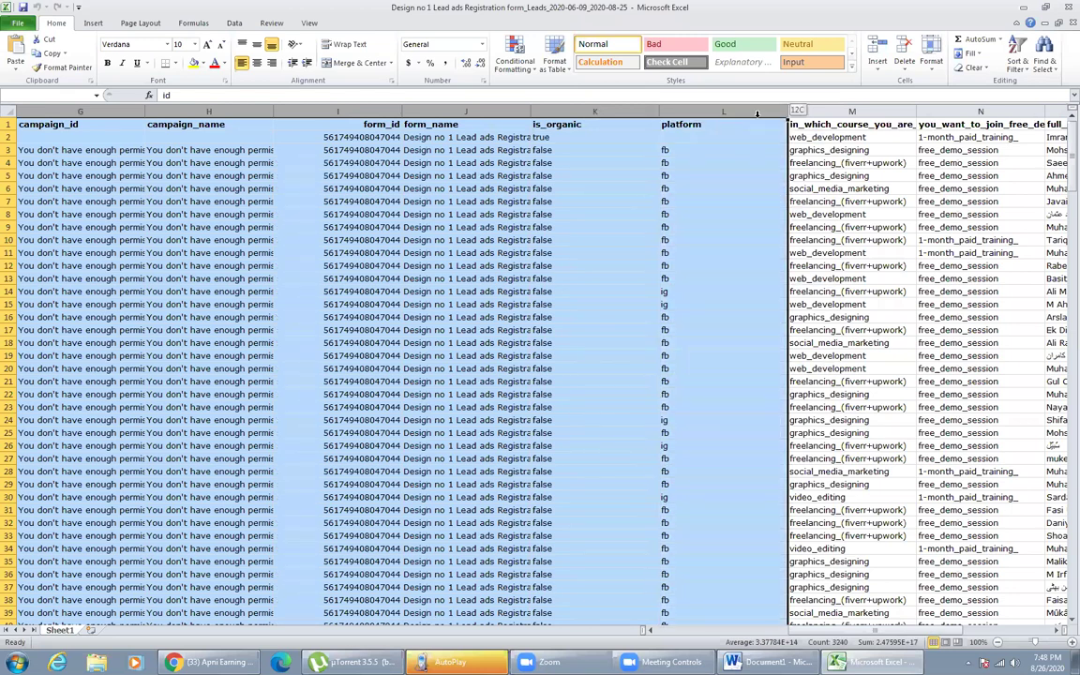
left_click_drag(756, 112, 756, 113)
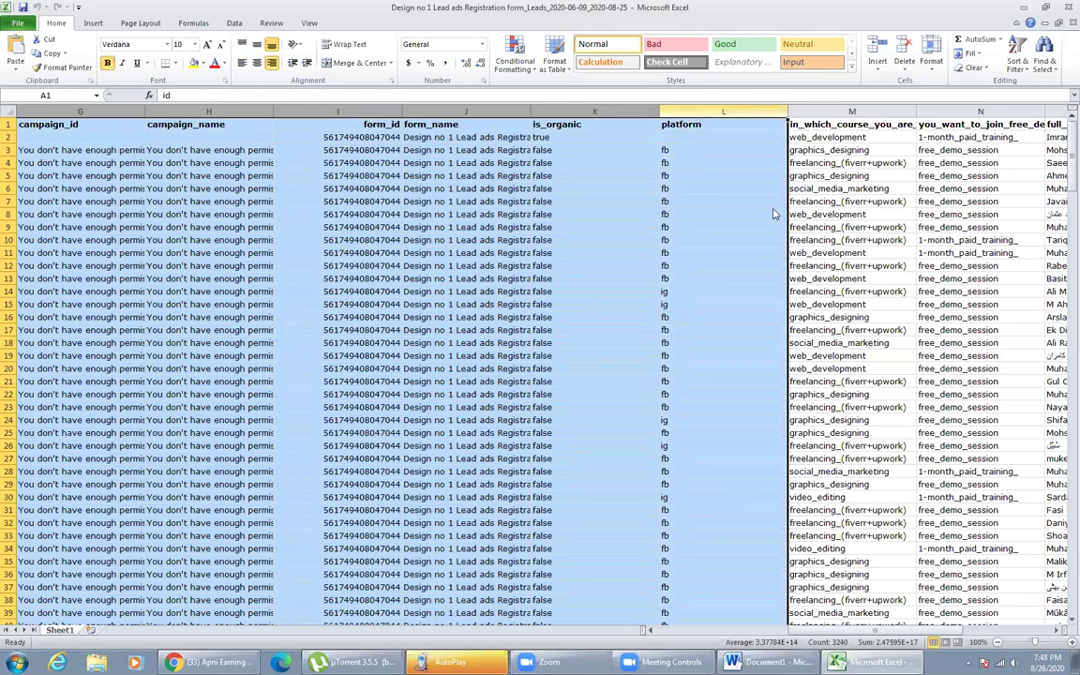
right_click(757, 112)
- Delete the twelve selected tracking columns and check the course and session cells
left_click(792, 211)
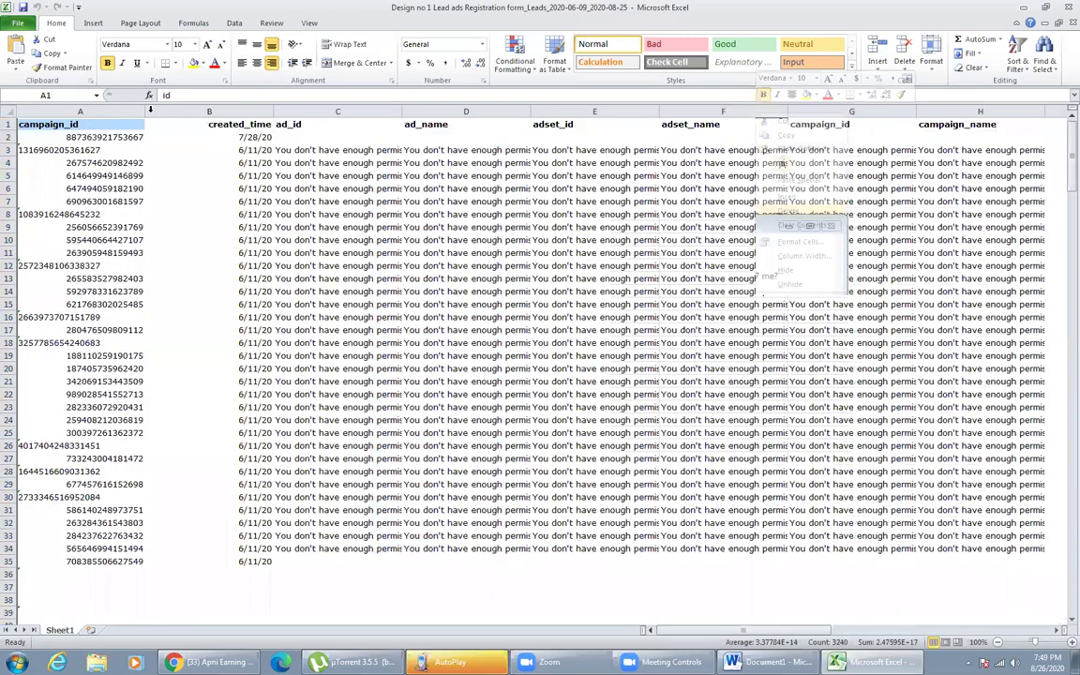
left_click(131, 153)
left_click(208, 146)
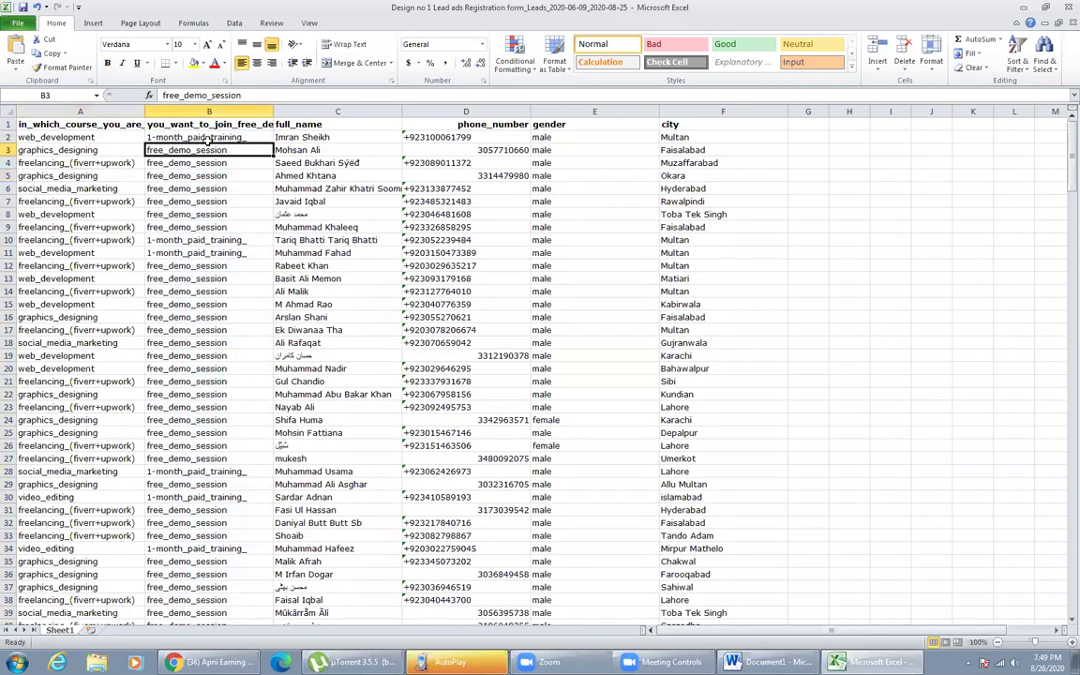
left_click(251, 228)
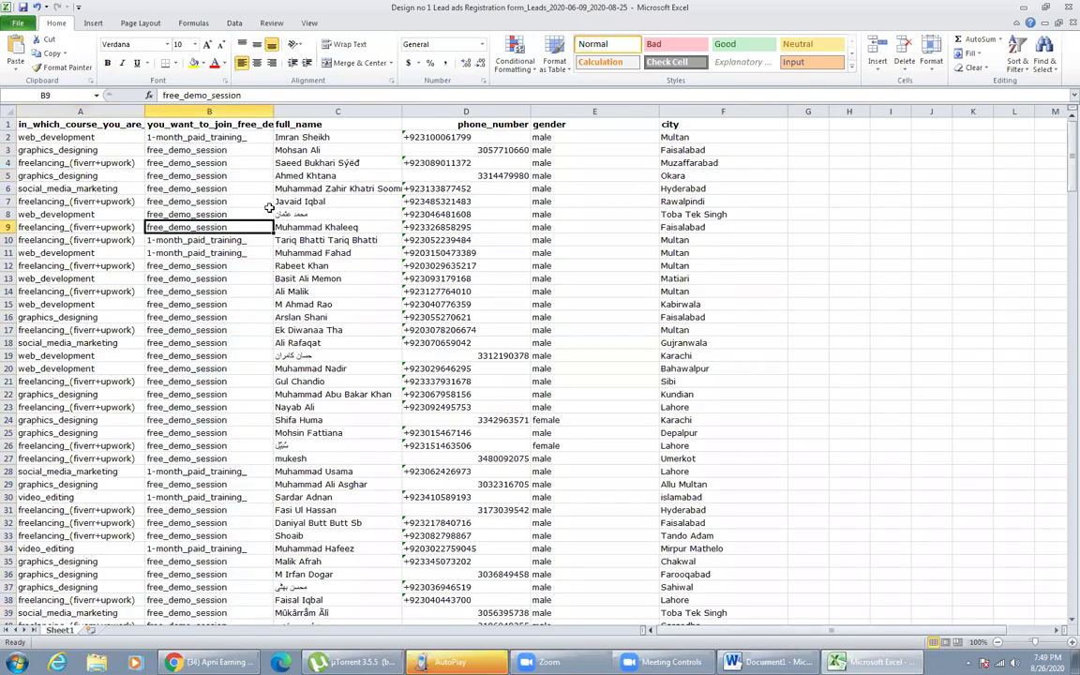
- Review the full_name, phone_number, gender and city entries down to the last lead near row 270
left_click_drag(299, 137, 309, 330)
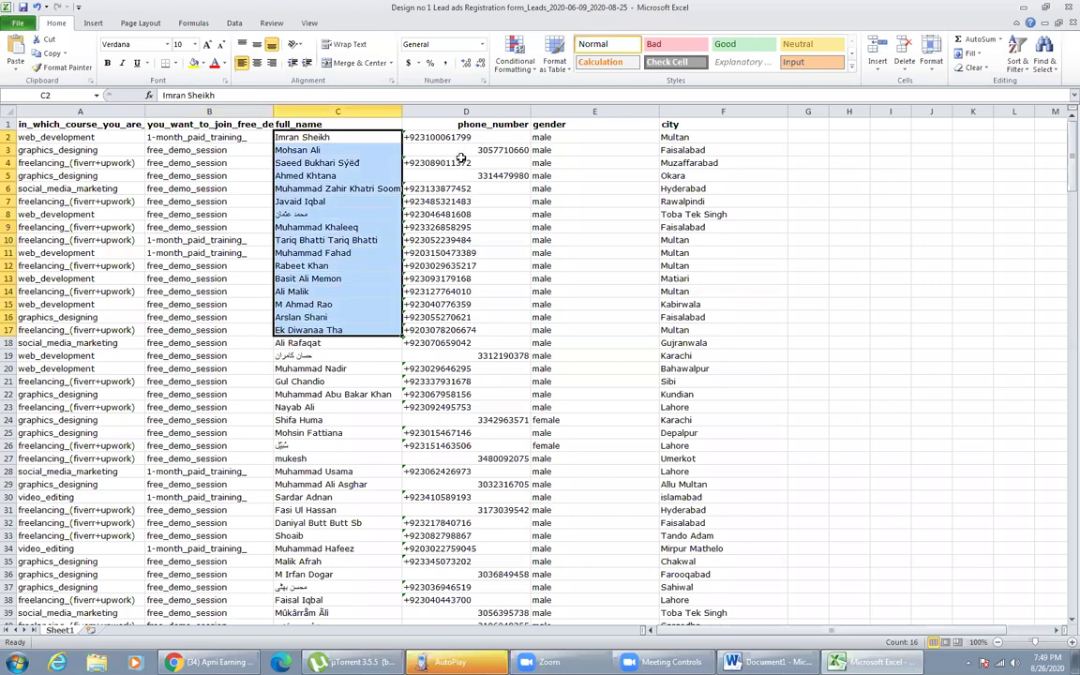
left_click_drag(461, 153, 408, 443)
left_click_drag(581, 175, 575, 599)
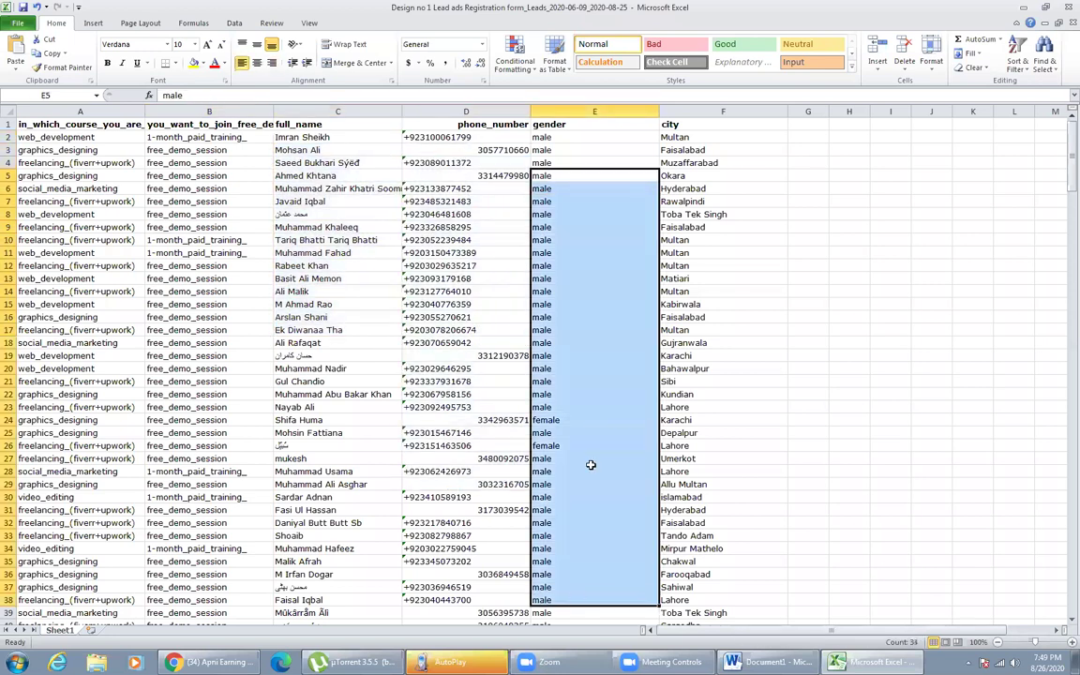
left_click_drag(685, 150, 403, 516)
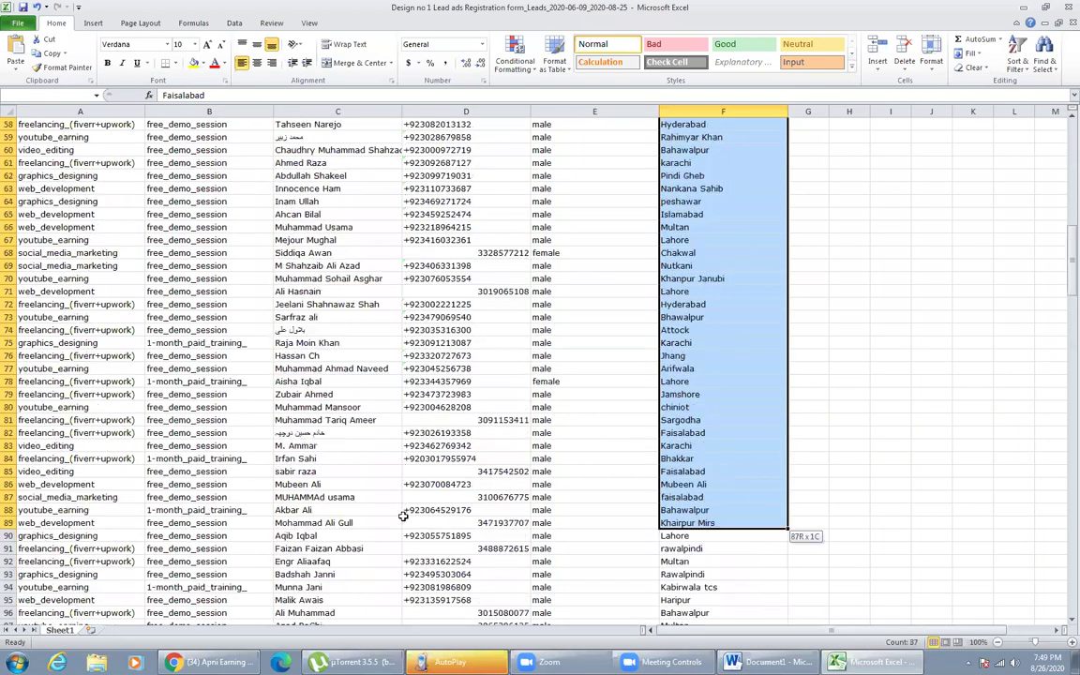
left_click(403, 519)
scroll(445, 215, "up", 16)
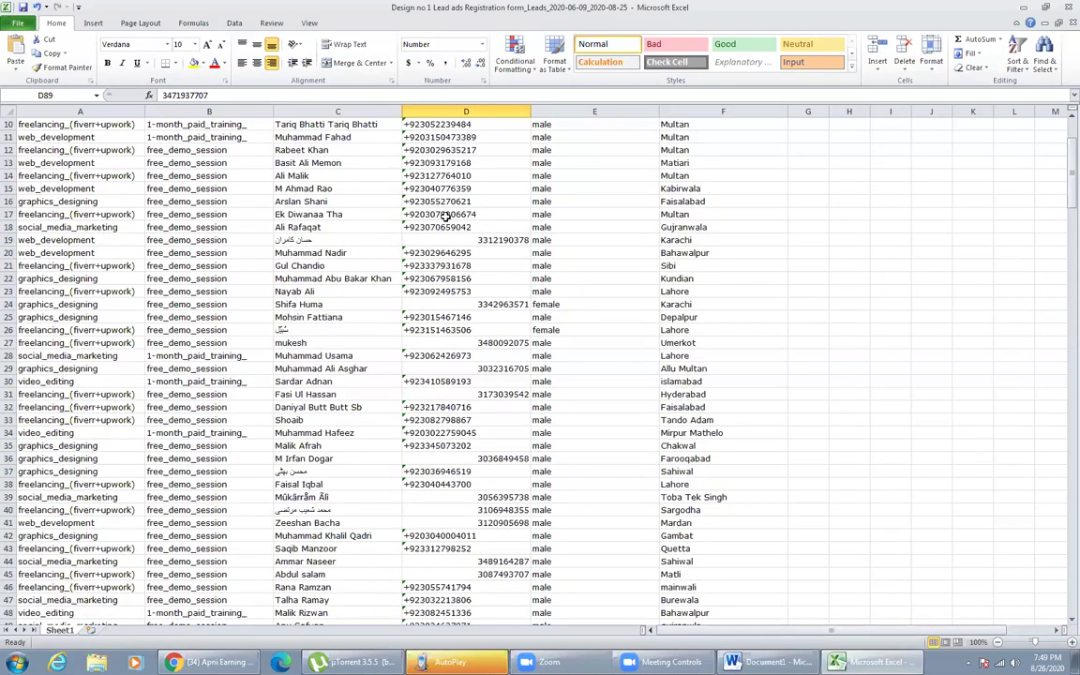
scroll(445, 216, "down", 6)
scroll(445, 215, "down", 20)
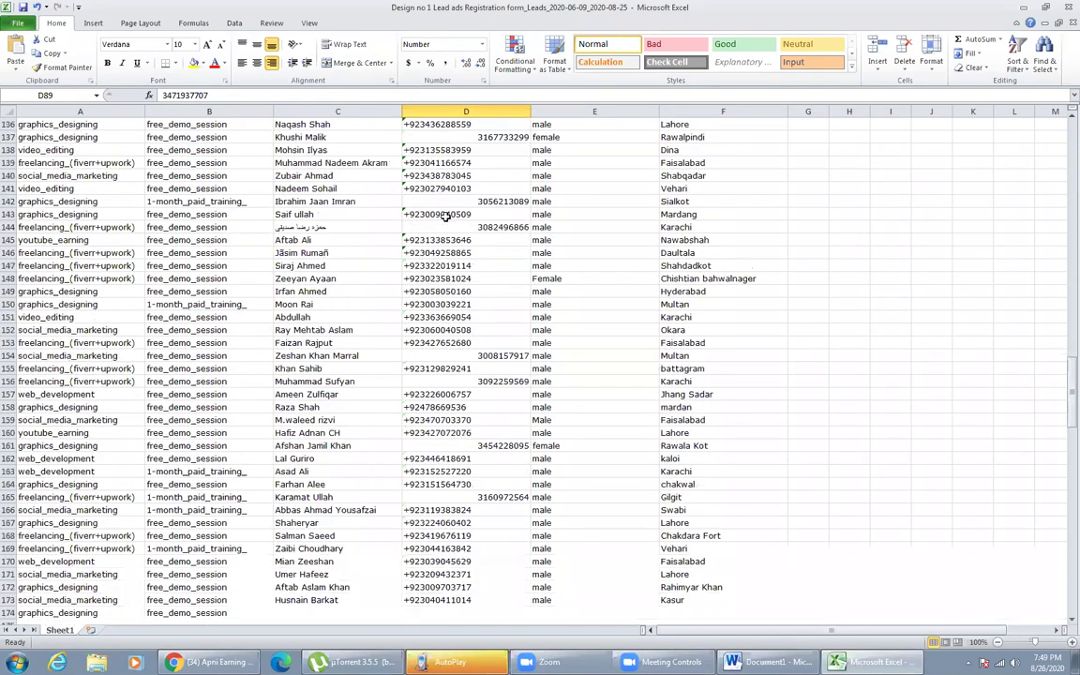
scroll(349, 416, "down", 9)
left_click(308, 508)
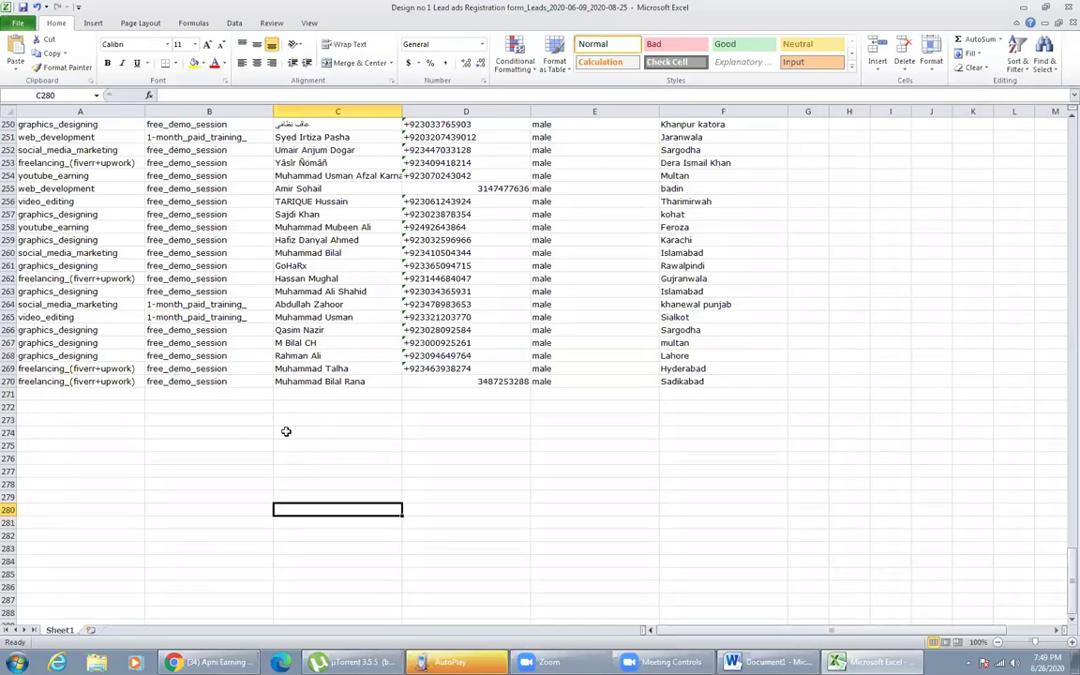
left_click(440, 343)
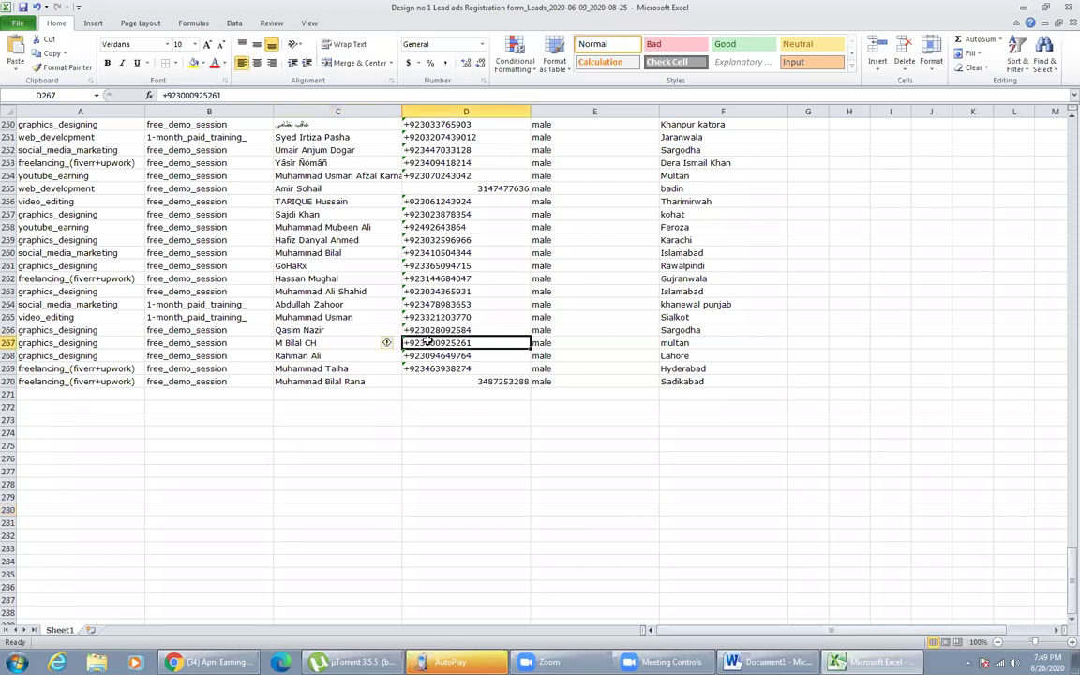